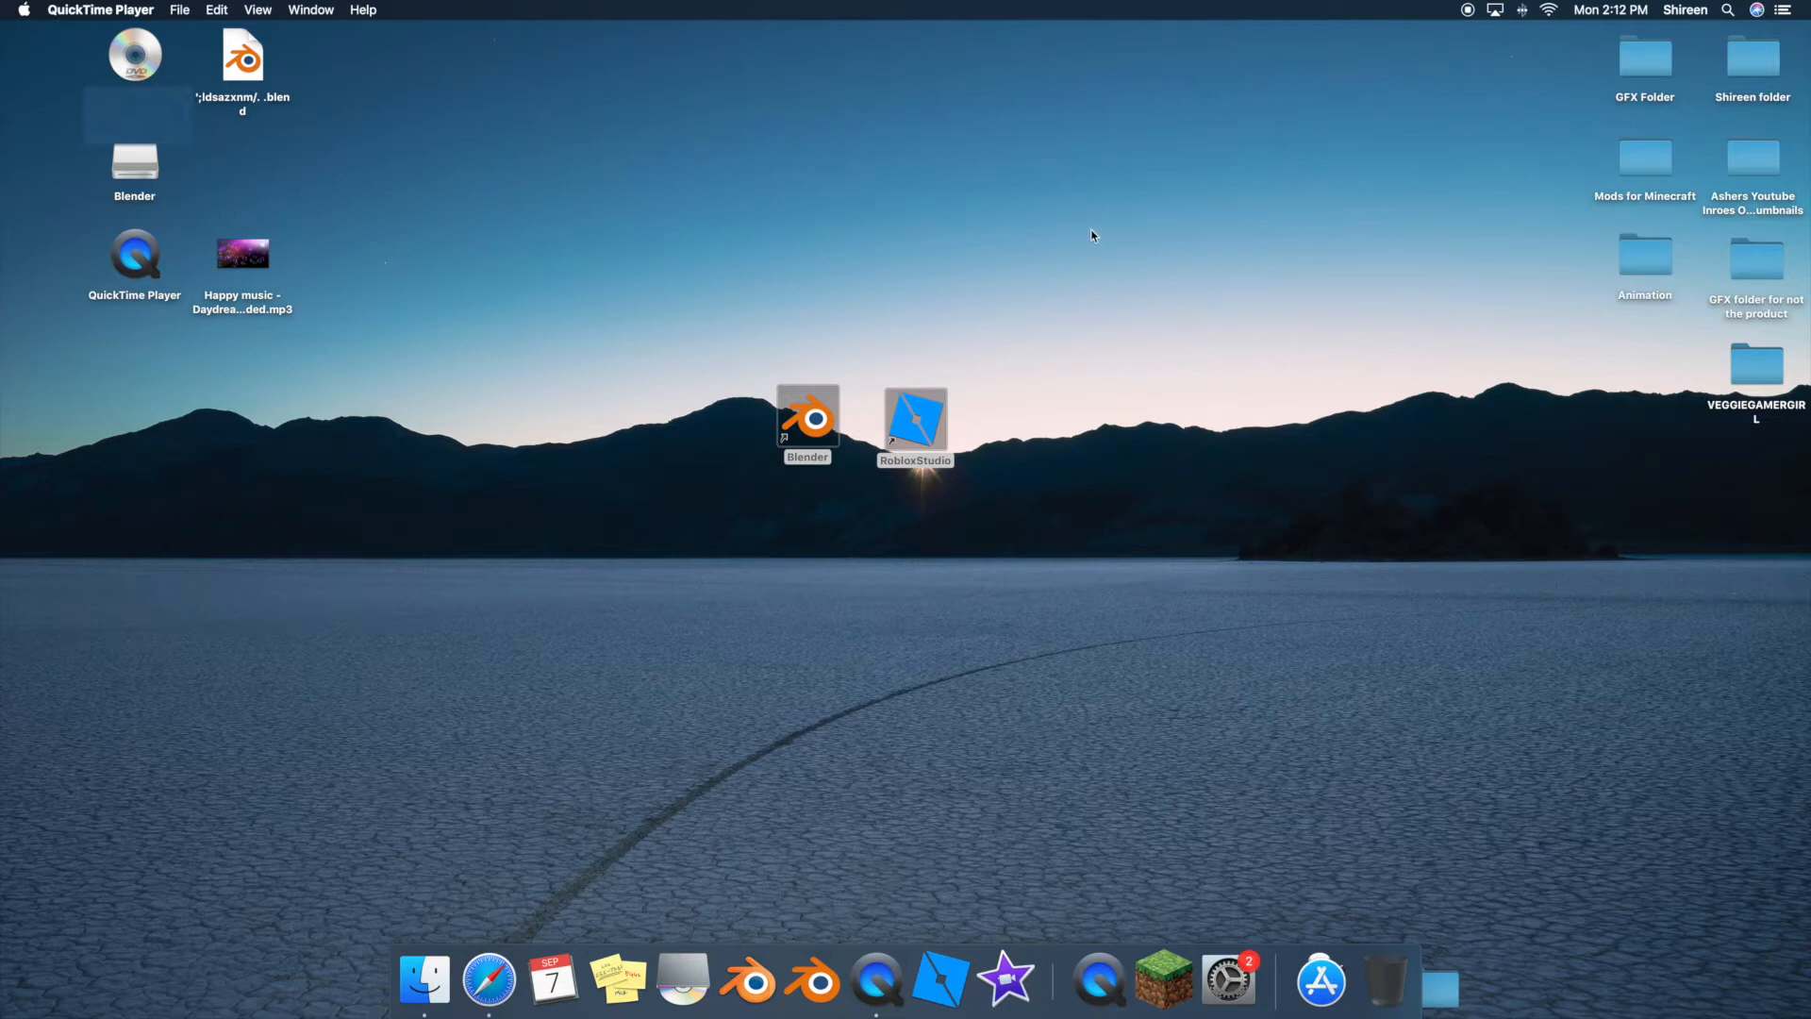
pyautogui.moveTo(890, 428); pyautogui.dragTo(901, 420)
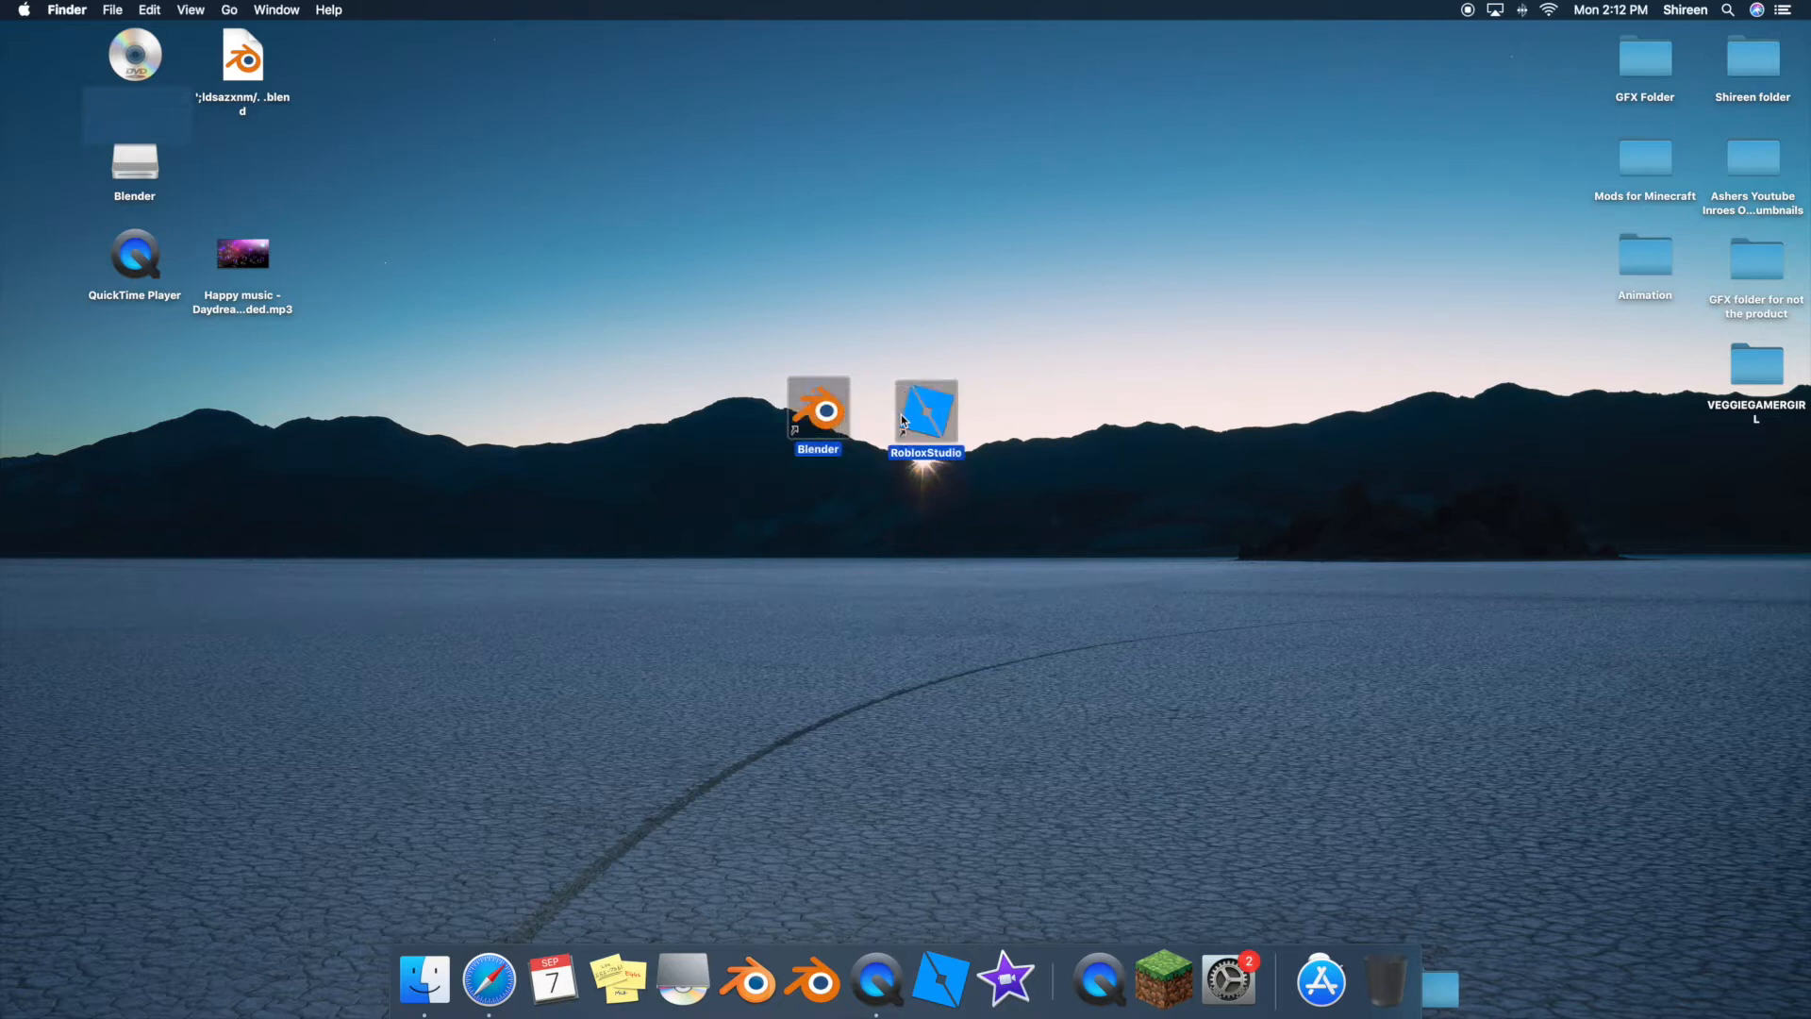
pyautogui.click(791, 526)
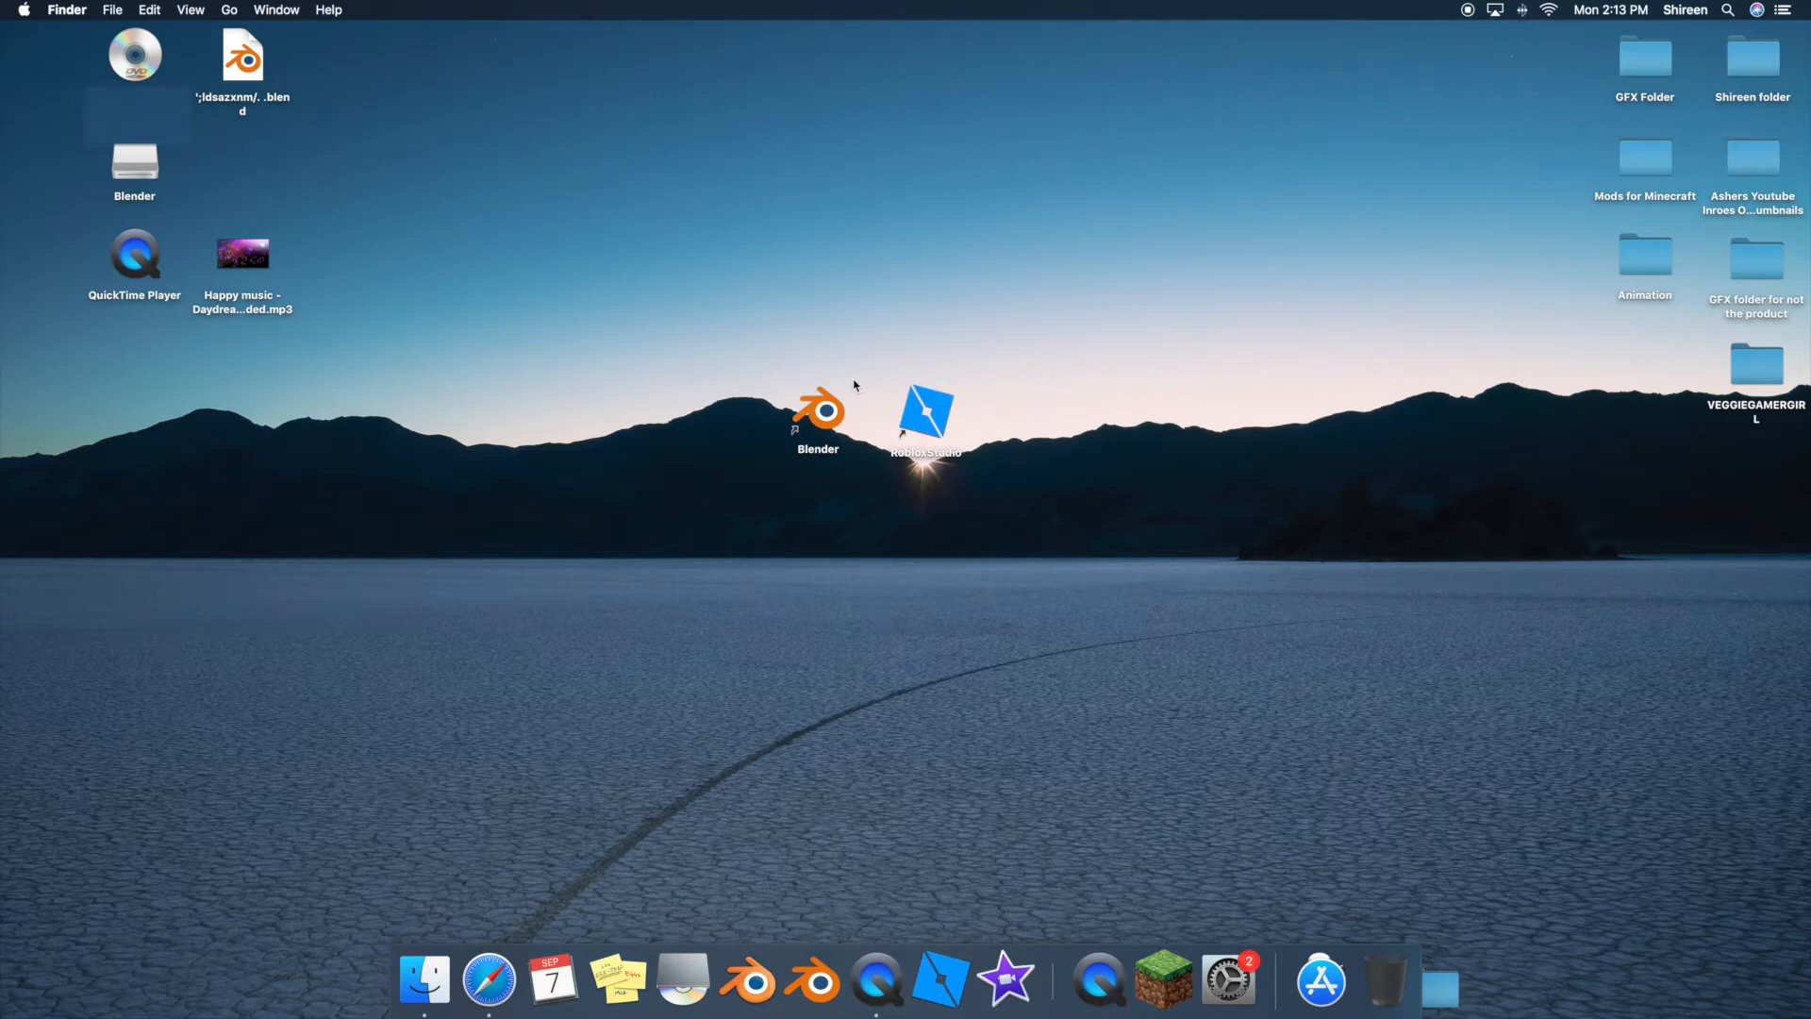
# - Open Roblox Studio from the desktop and launch it after the installer finishes configuring
pyautogui.click(923, 416)
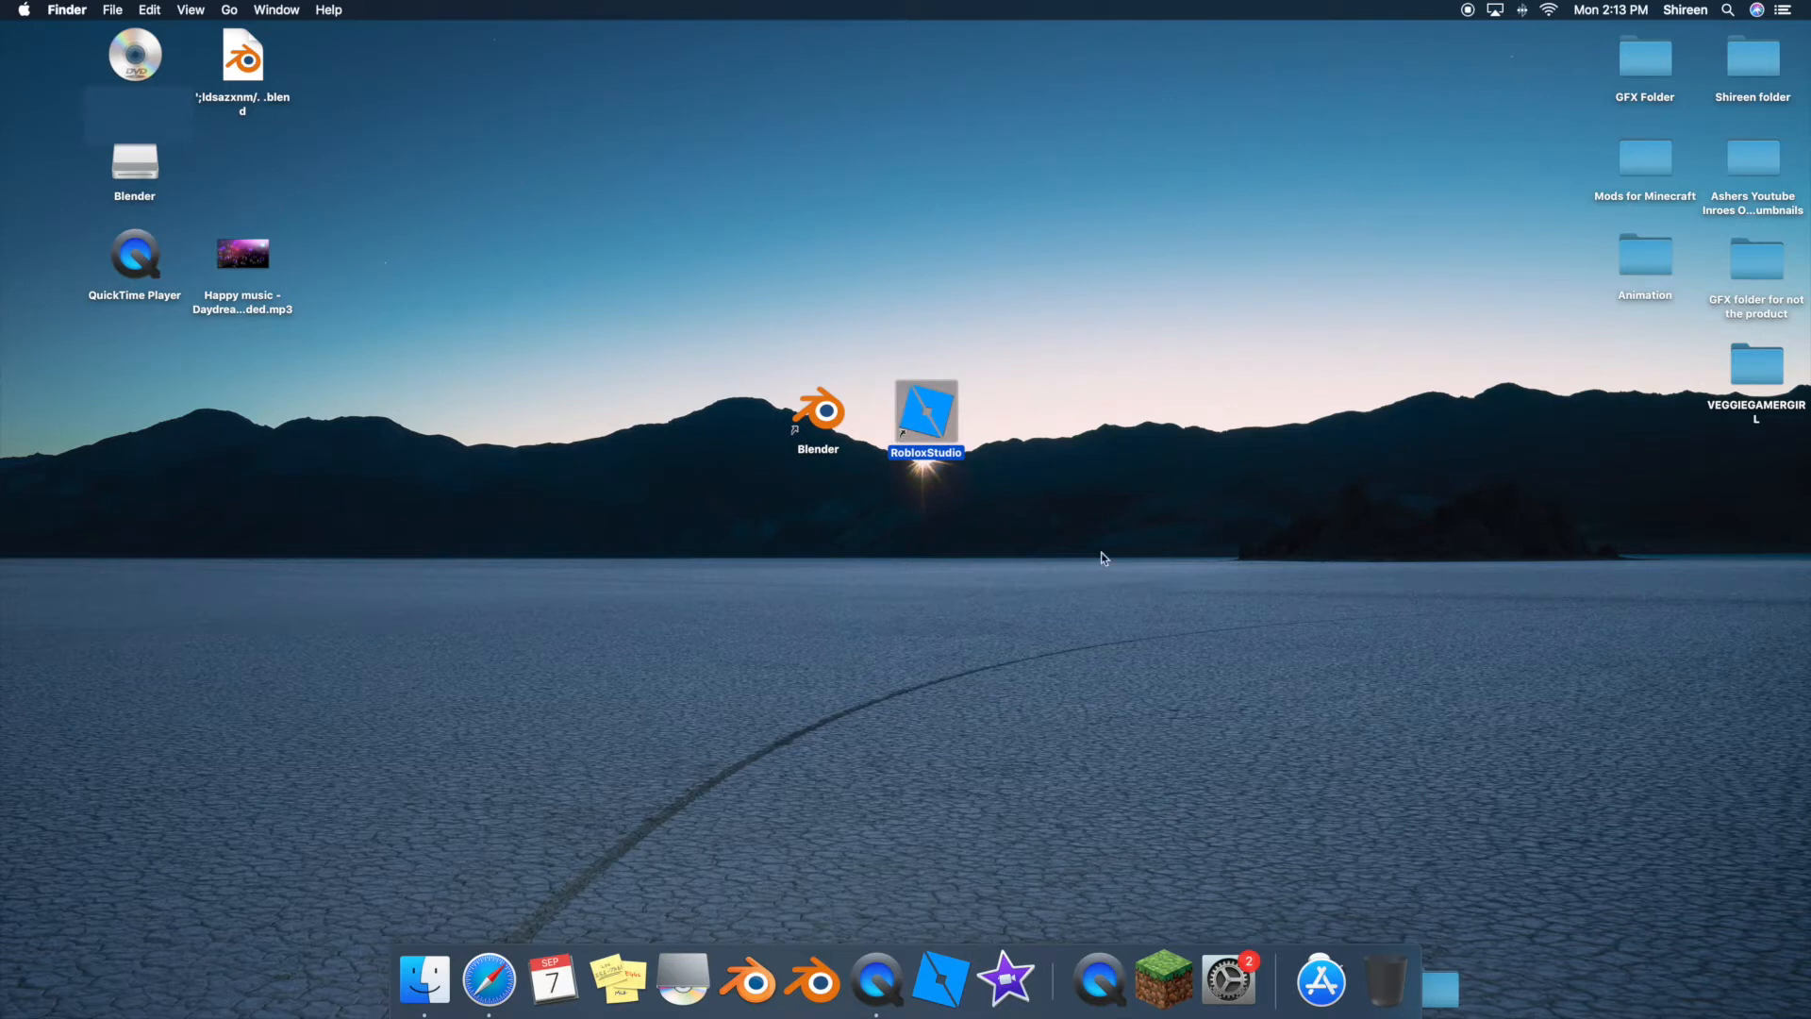
pyautogui.doubleClick(937, 431)
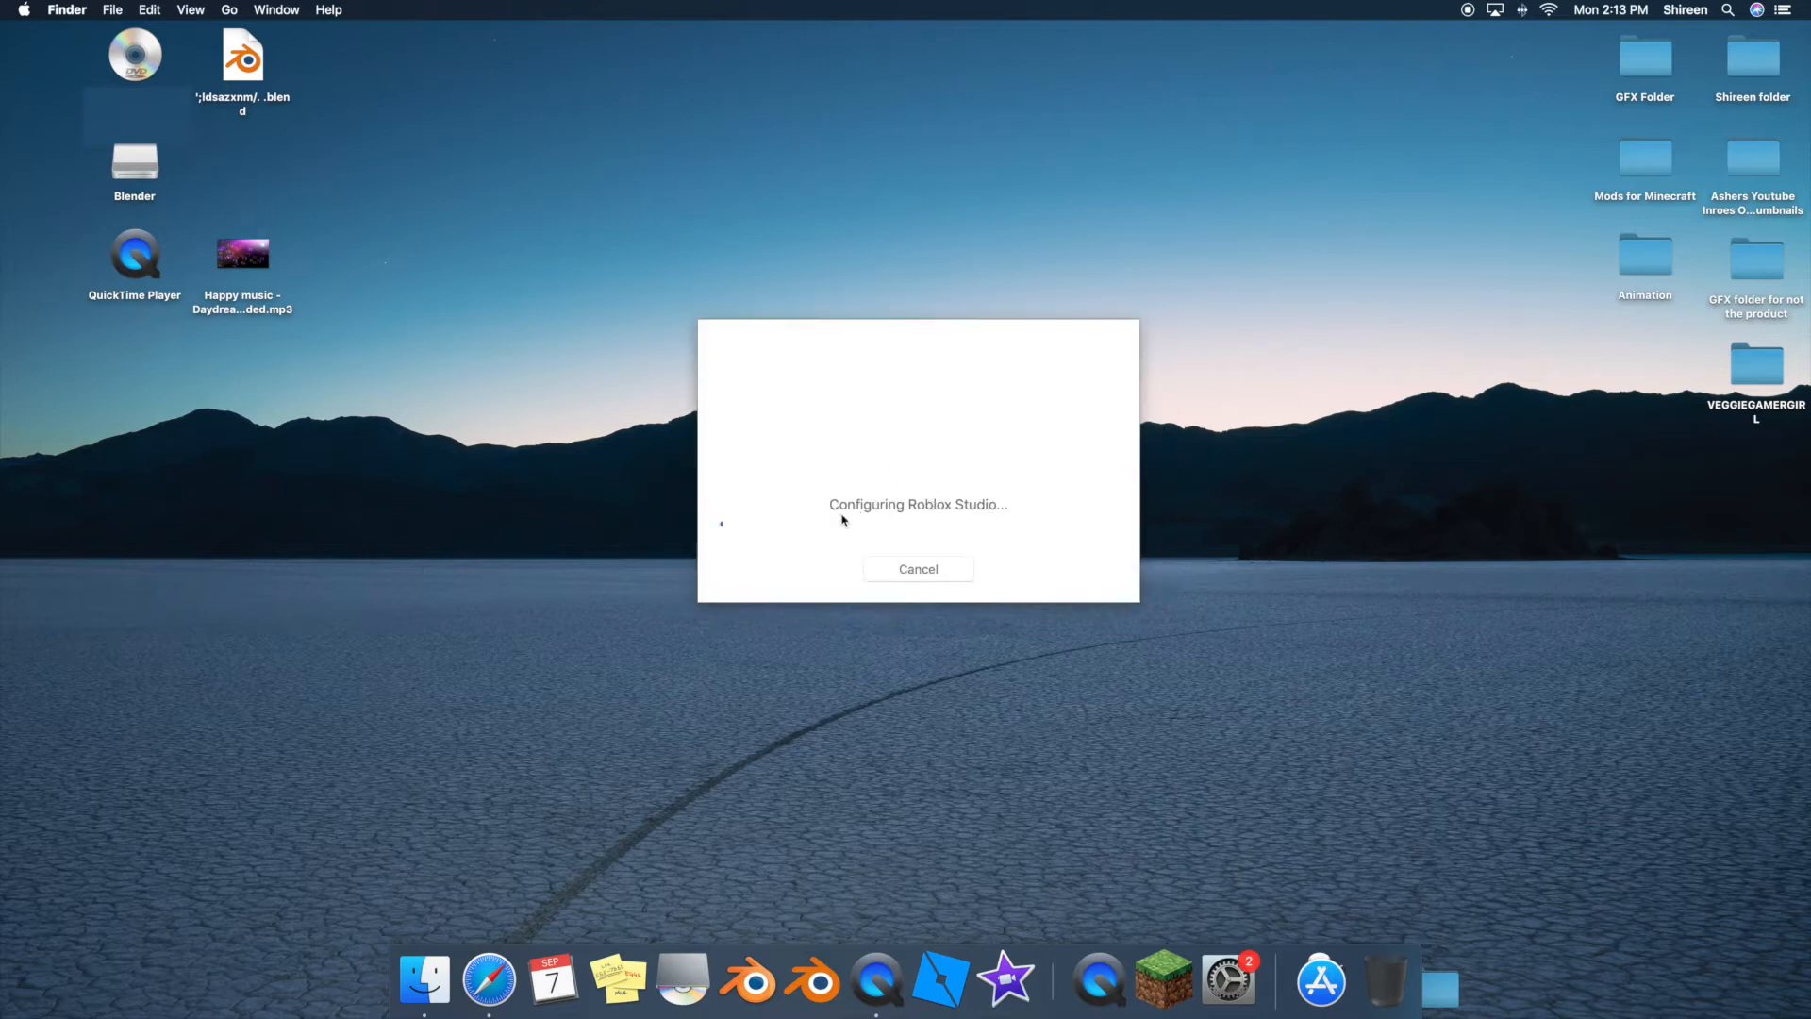
pyautogui.moveTo(786, 339); pyautogui.dragTo(1168, 59)
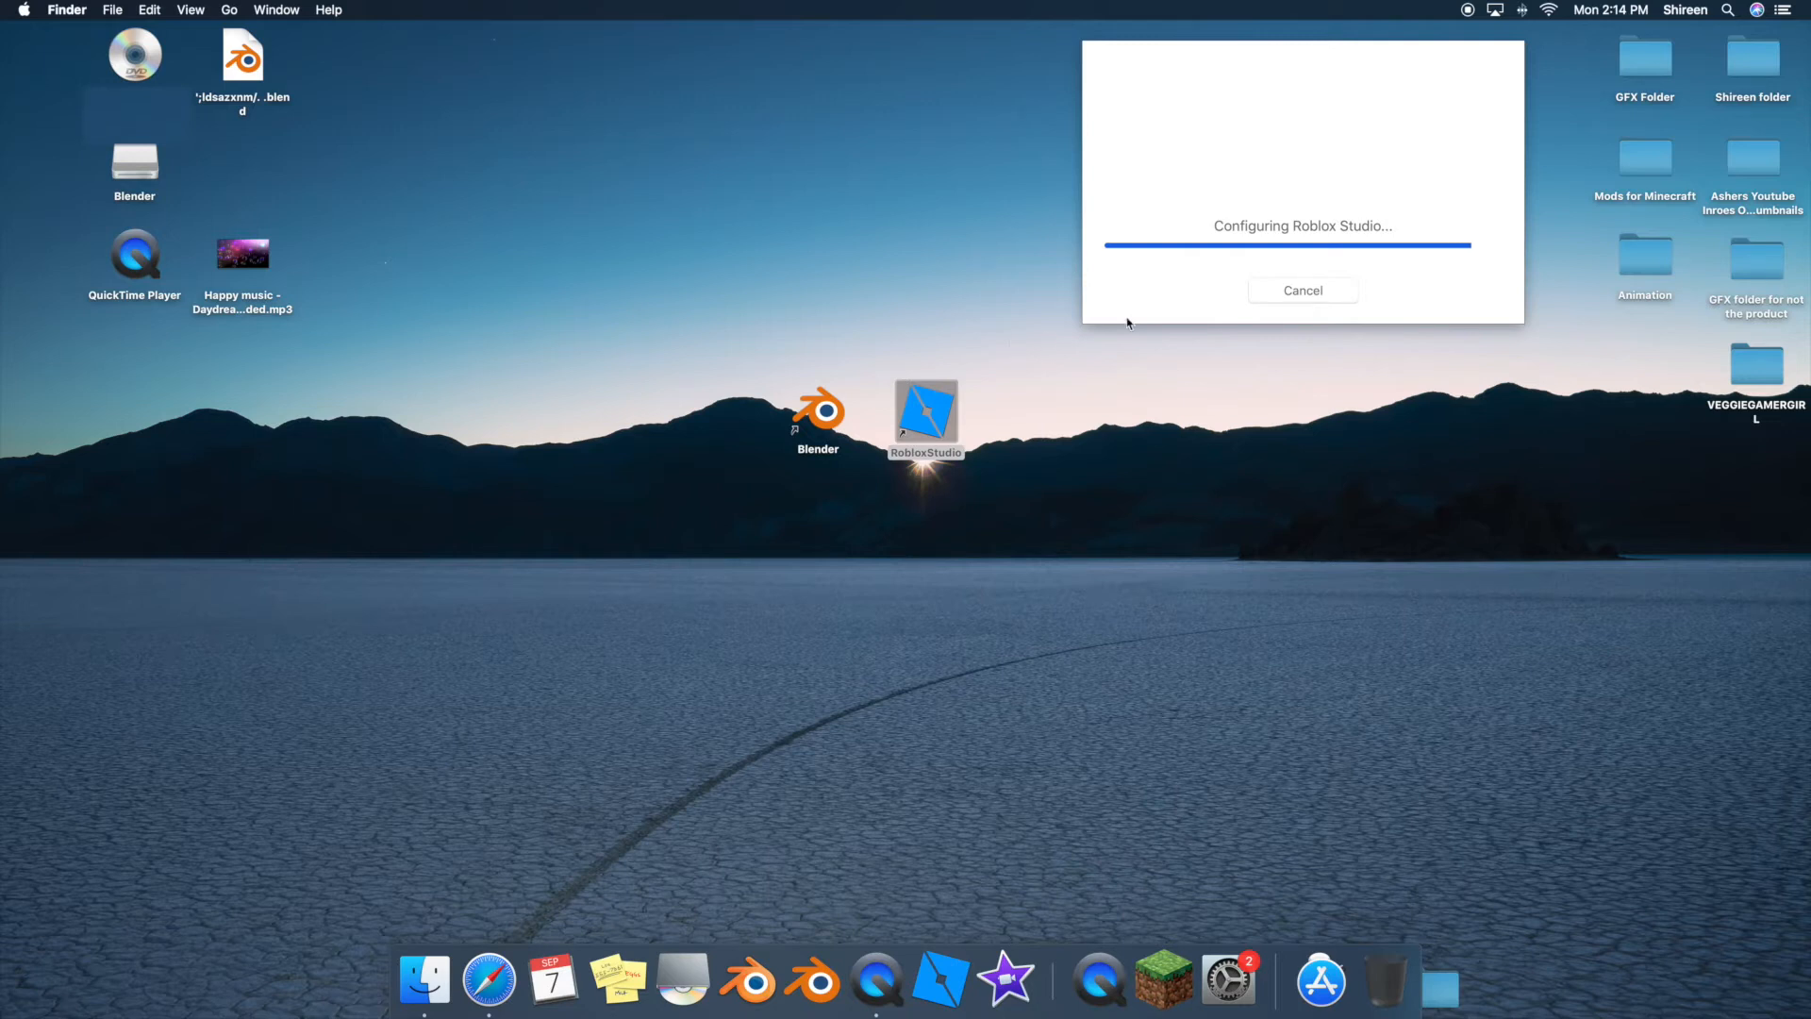
pyautogui.moveTo(1213, 74); pyautogui.dragTo(829, 56)
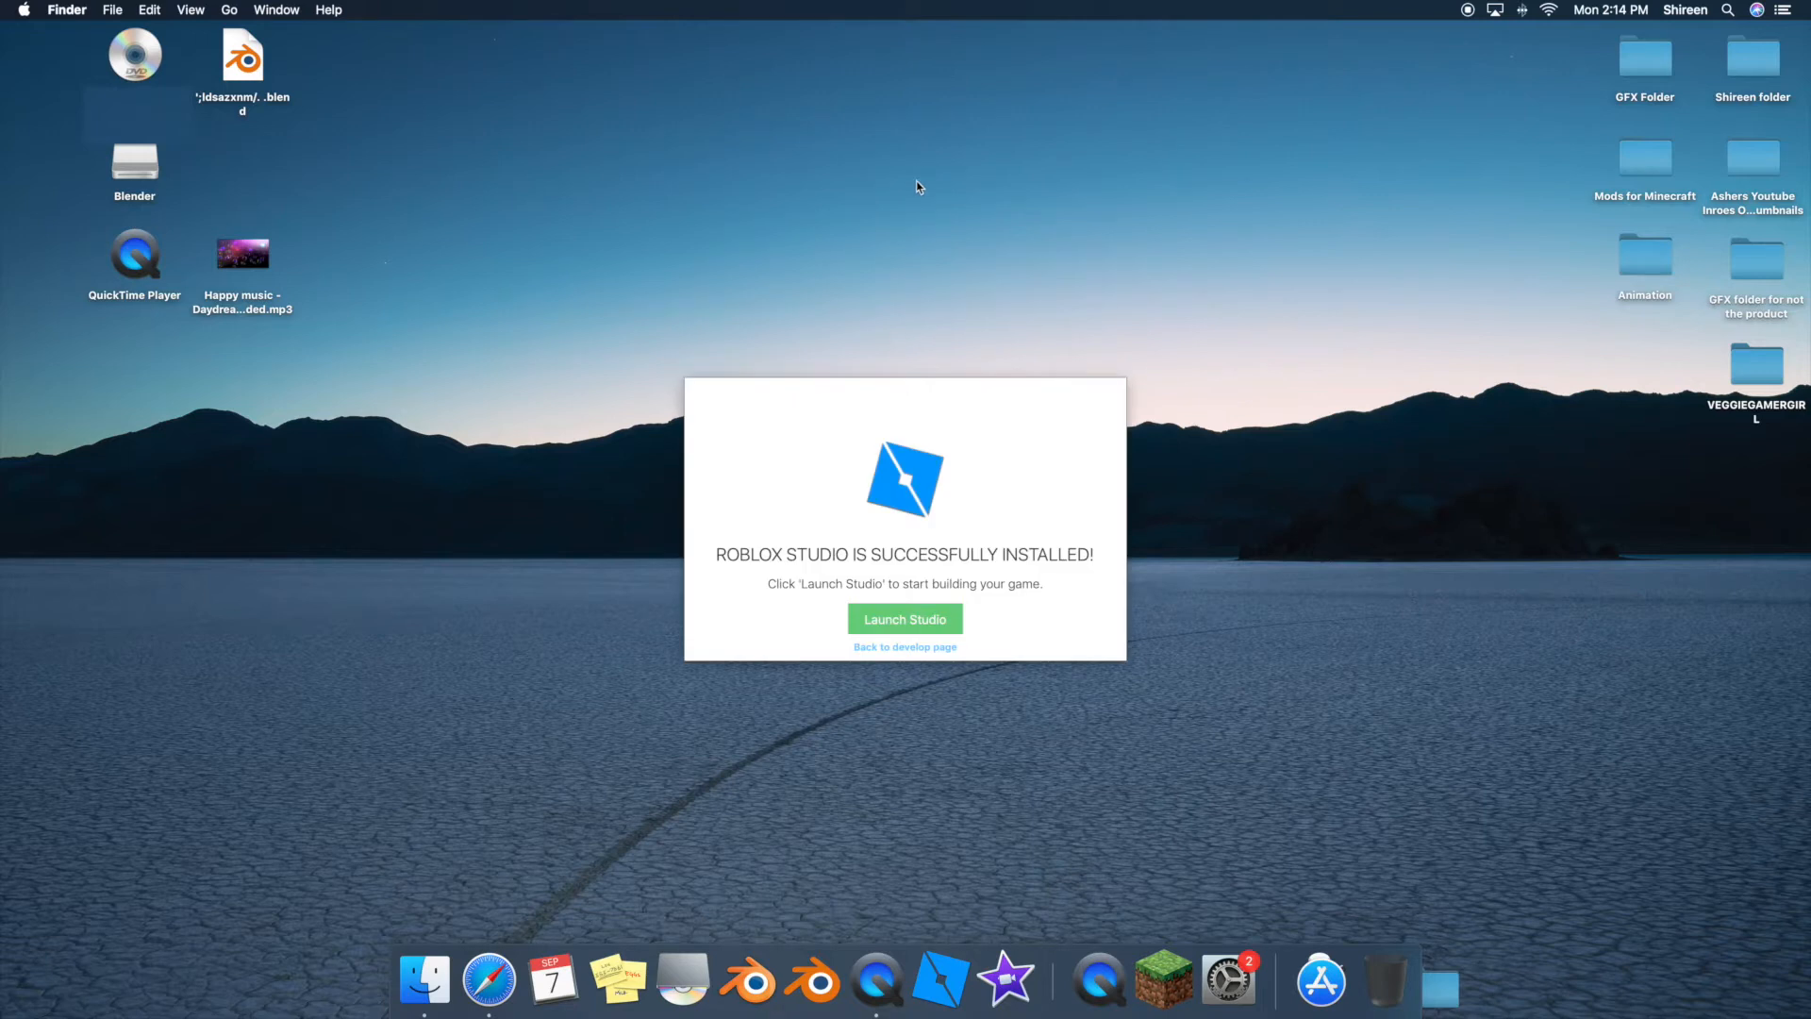
pyautogui.click(910, 628)
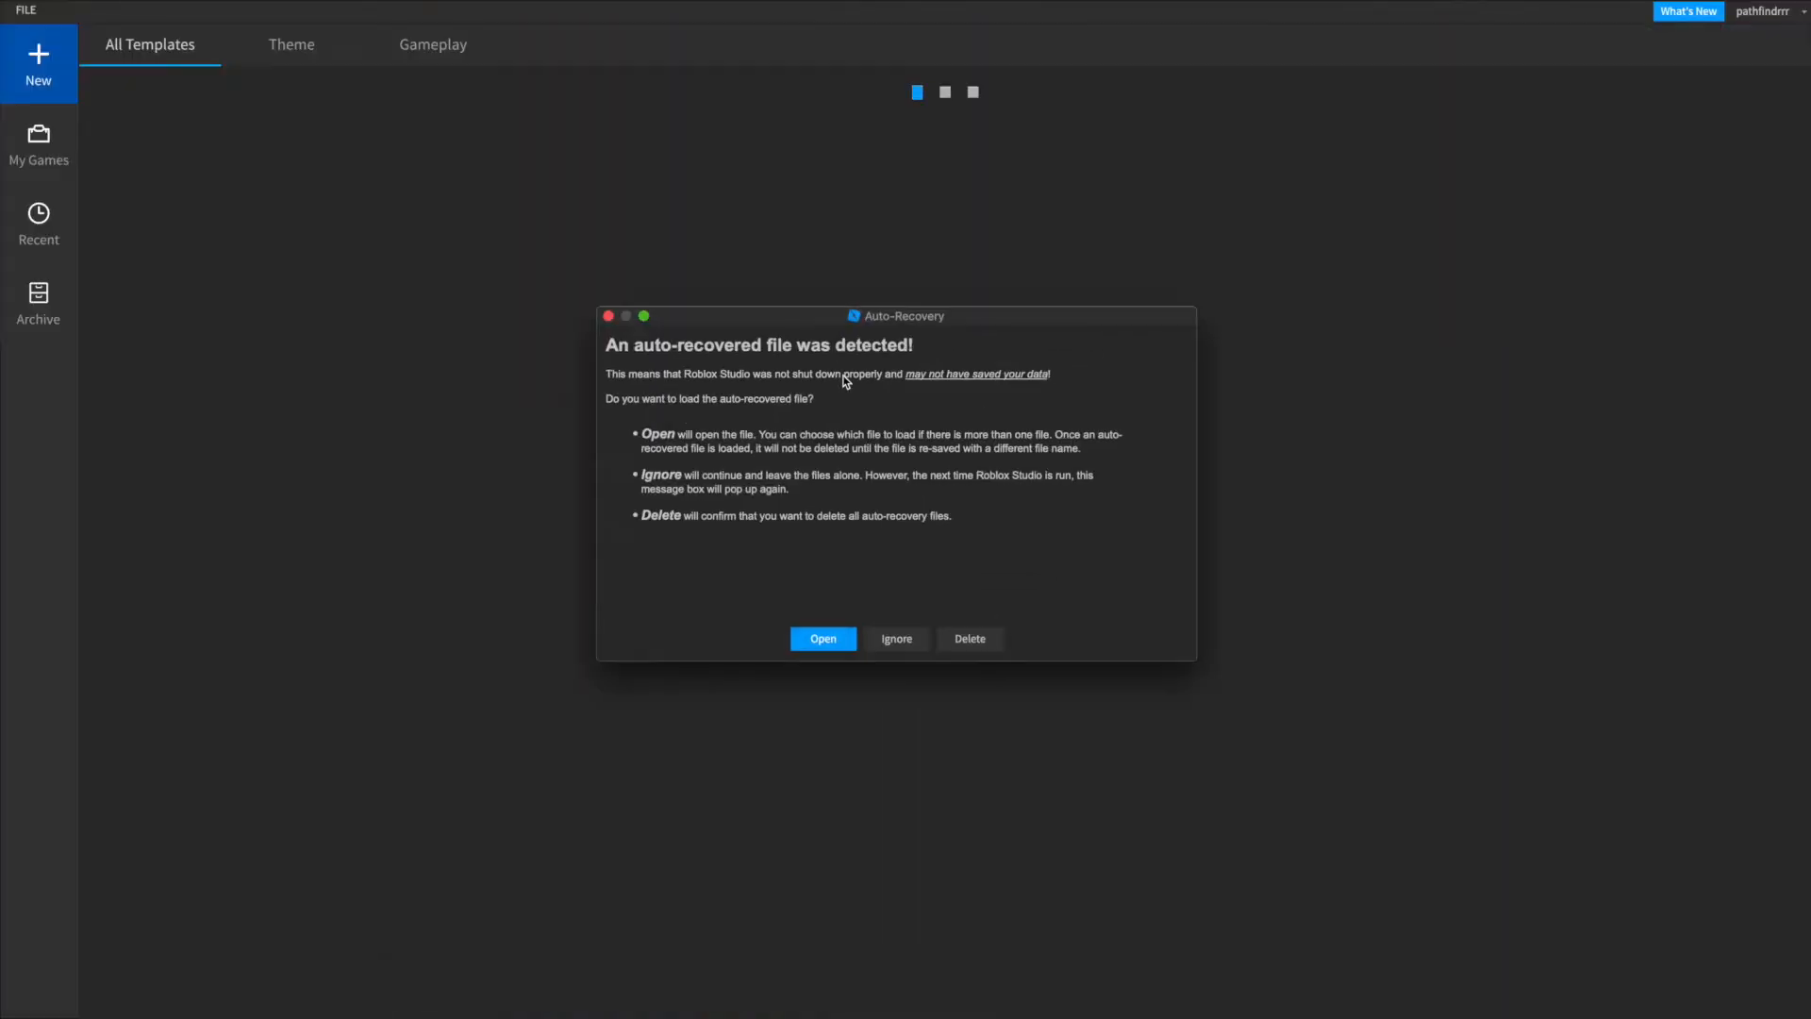
# - Ignore the auto-recovered file and create a new place from the Baseplate template
pyautogui.click(905, 638)
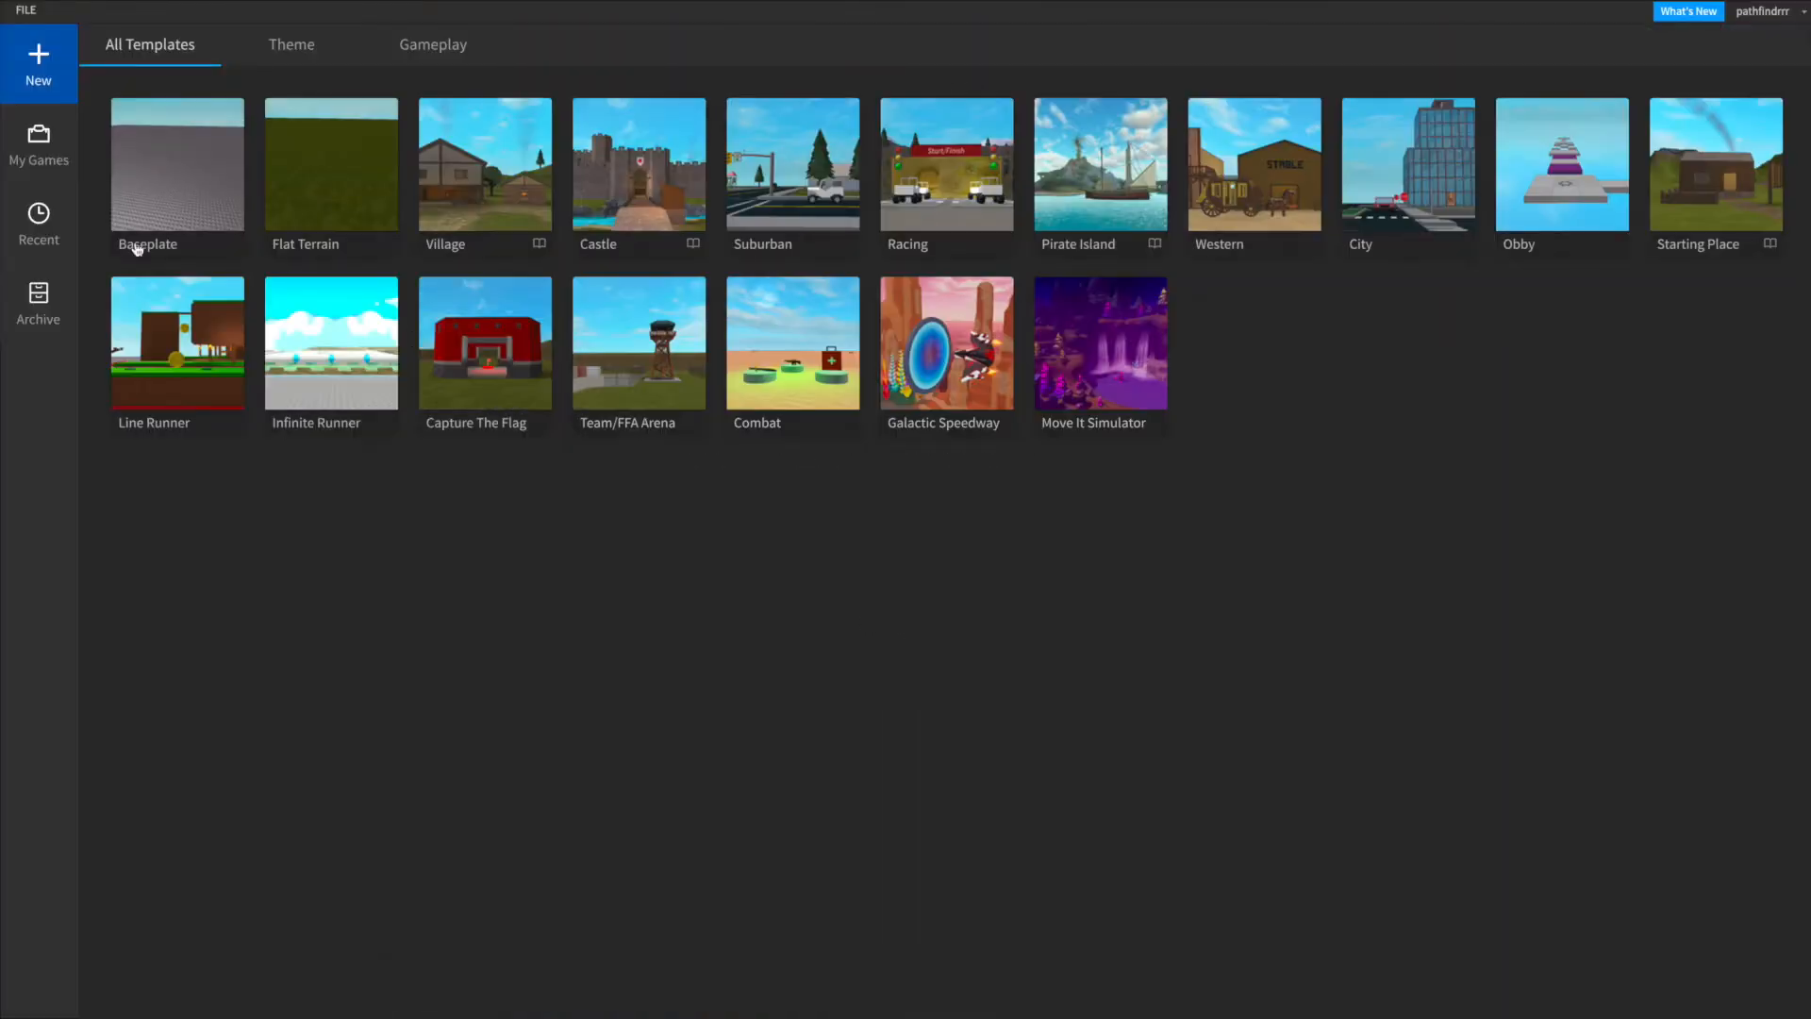
pyautogui.click(34, 80)
pyautogui.click(149, 45)
pyautogui.click(158, 181)
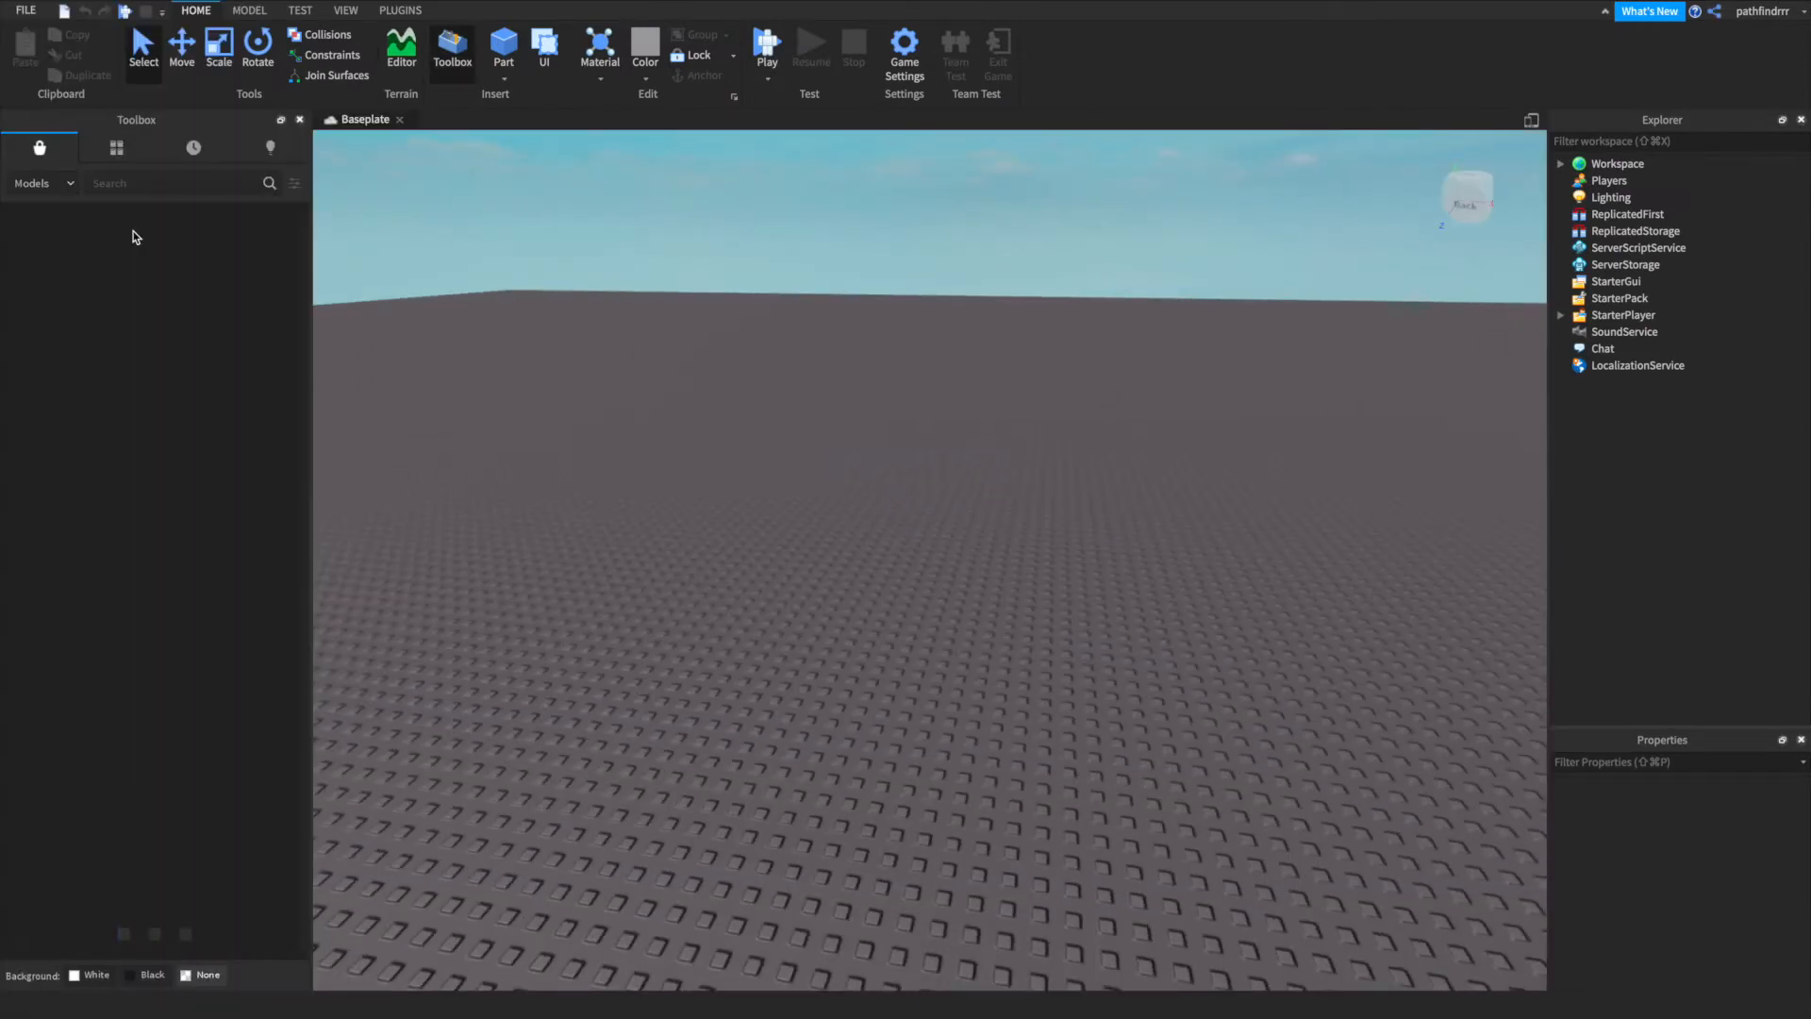
# - Browse the plugins in the Toolbox and search them for "load character"
pyautogui.click(400, 10)
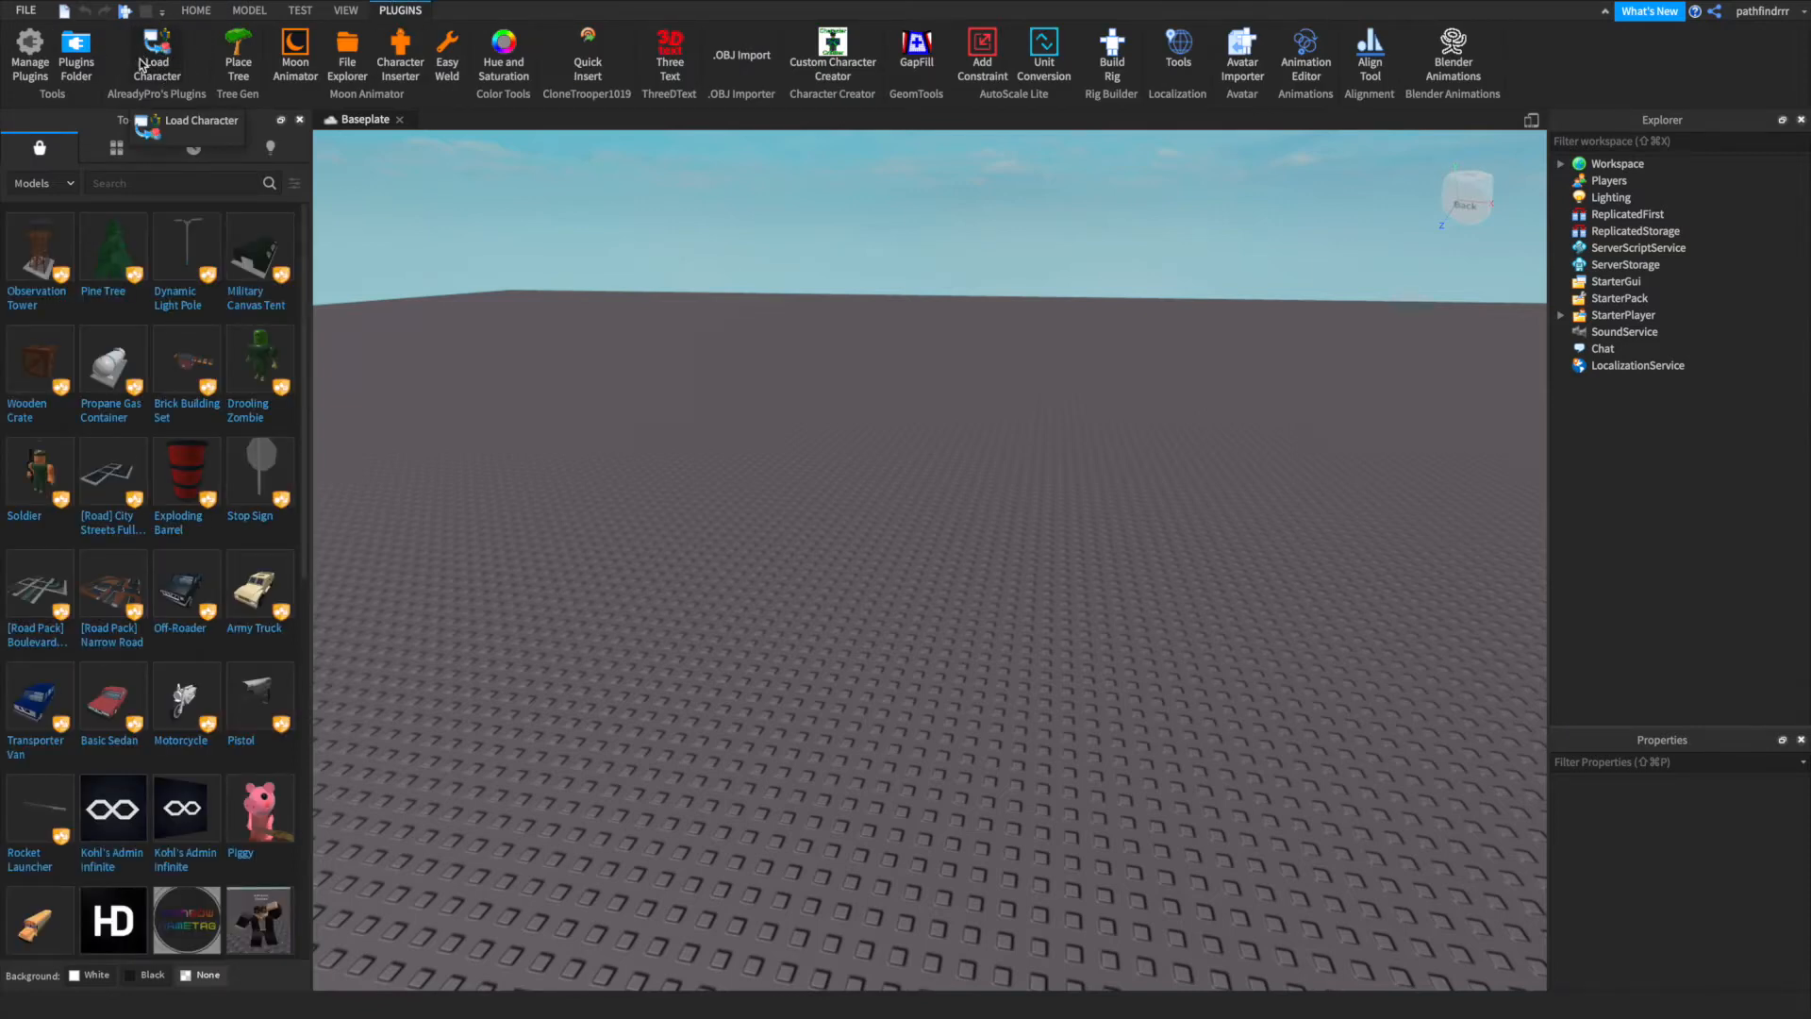
pyautogui.click(37, 183)
pyautogui.click(38, 293)
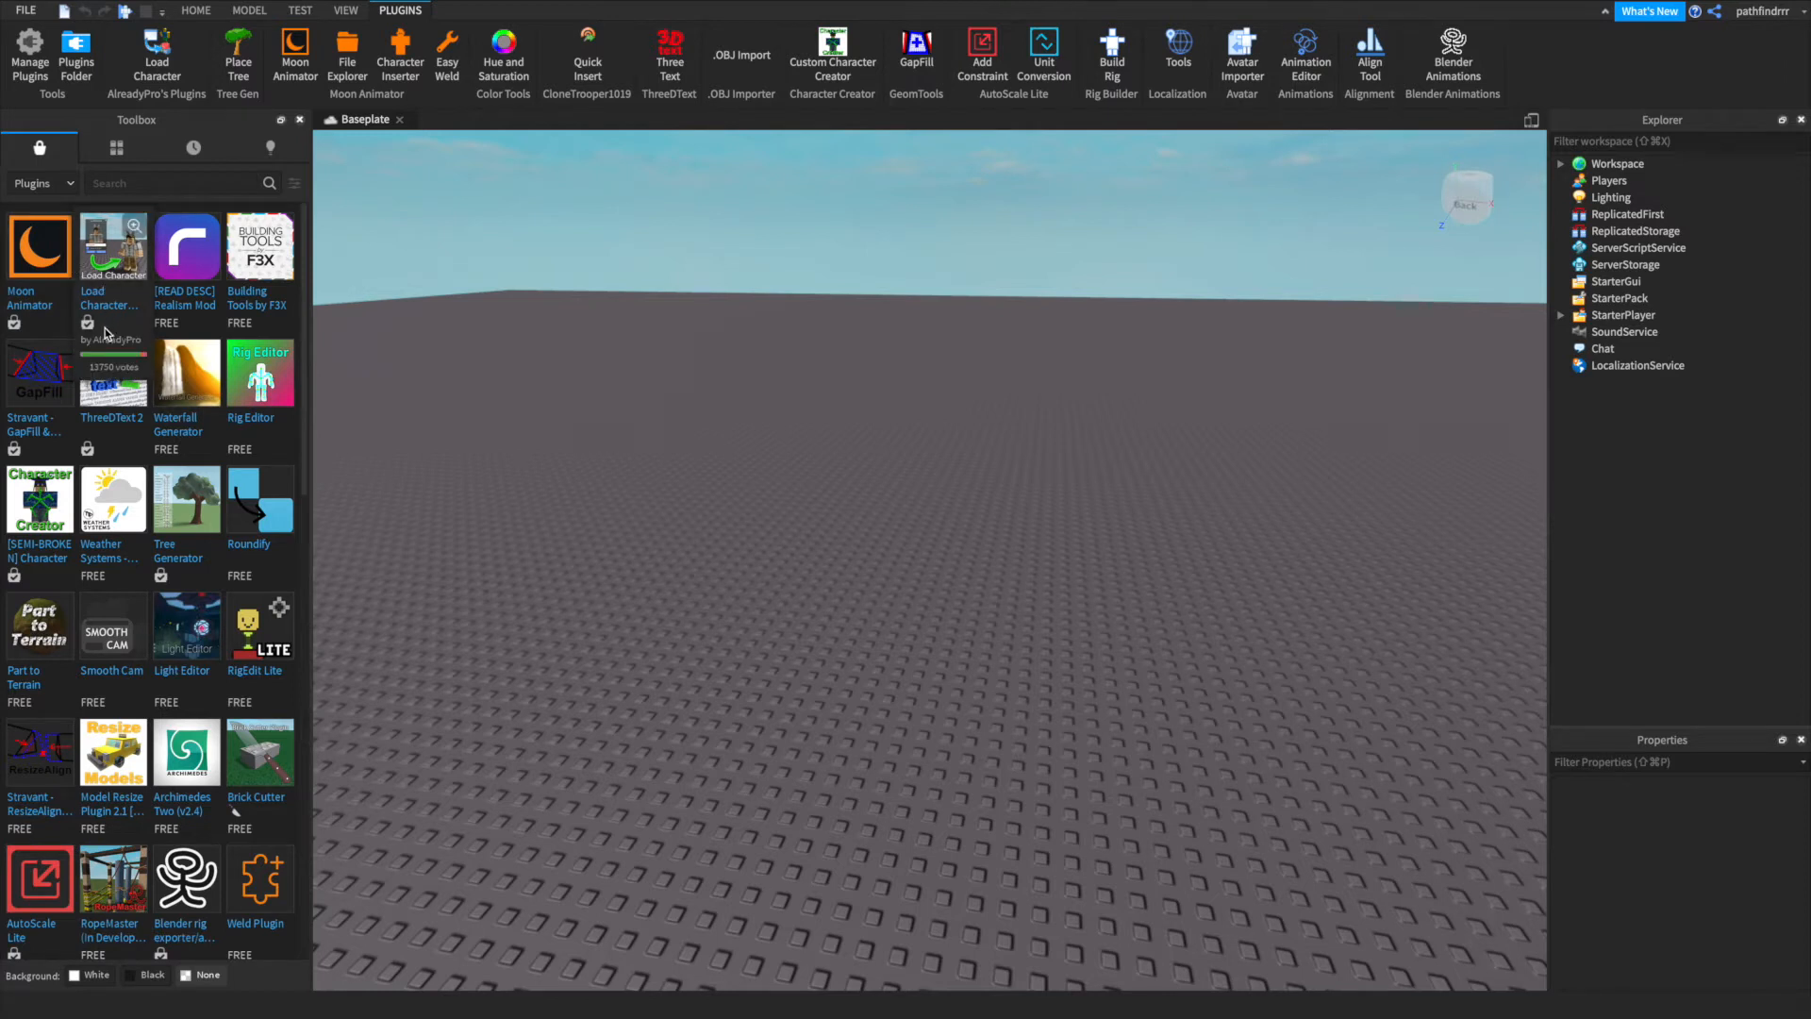
pyautogui.scroll(-8, 106, 330)
pyautogui.scroll(8, 106, 333)
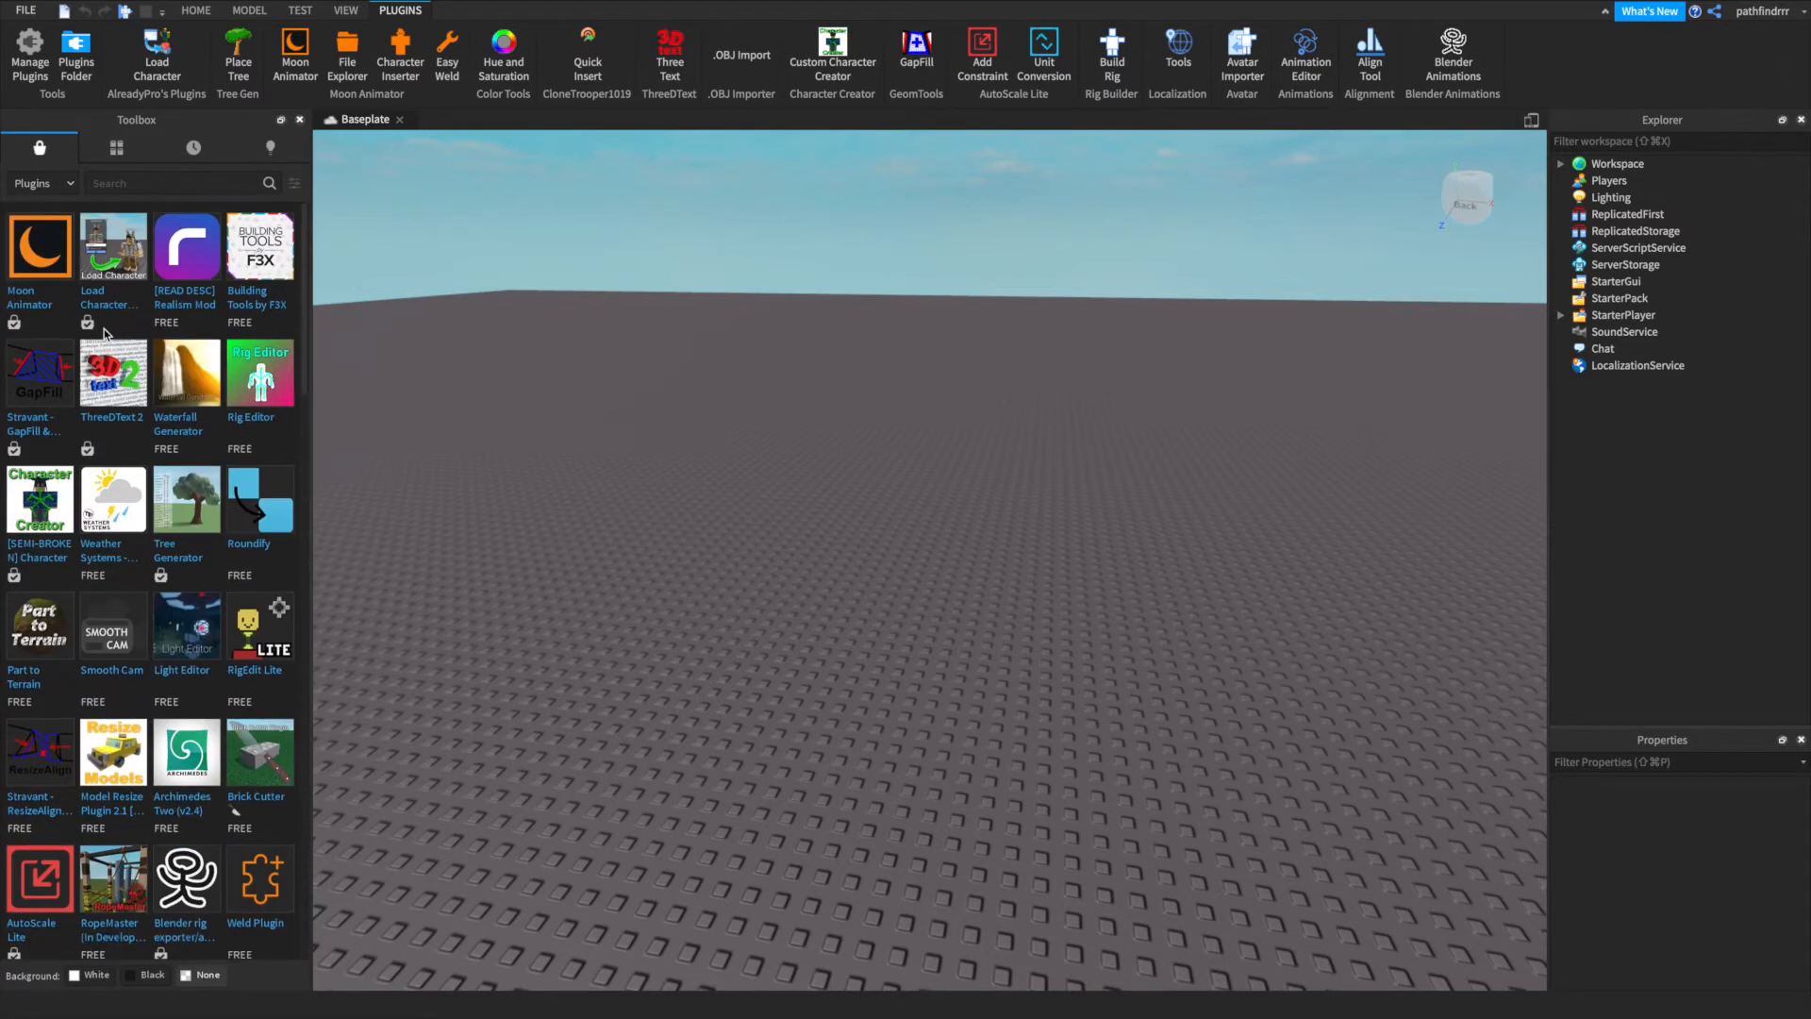
pyautogui.click(196, 184)
pyautogui.write('load cha')
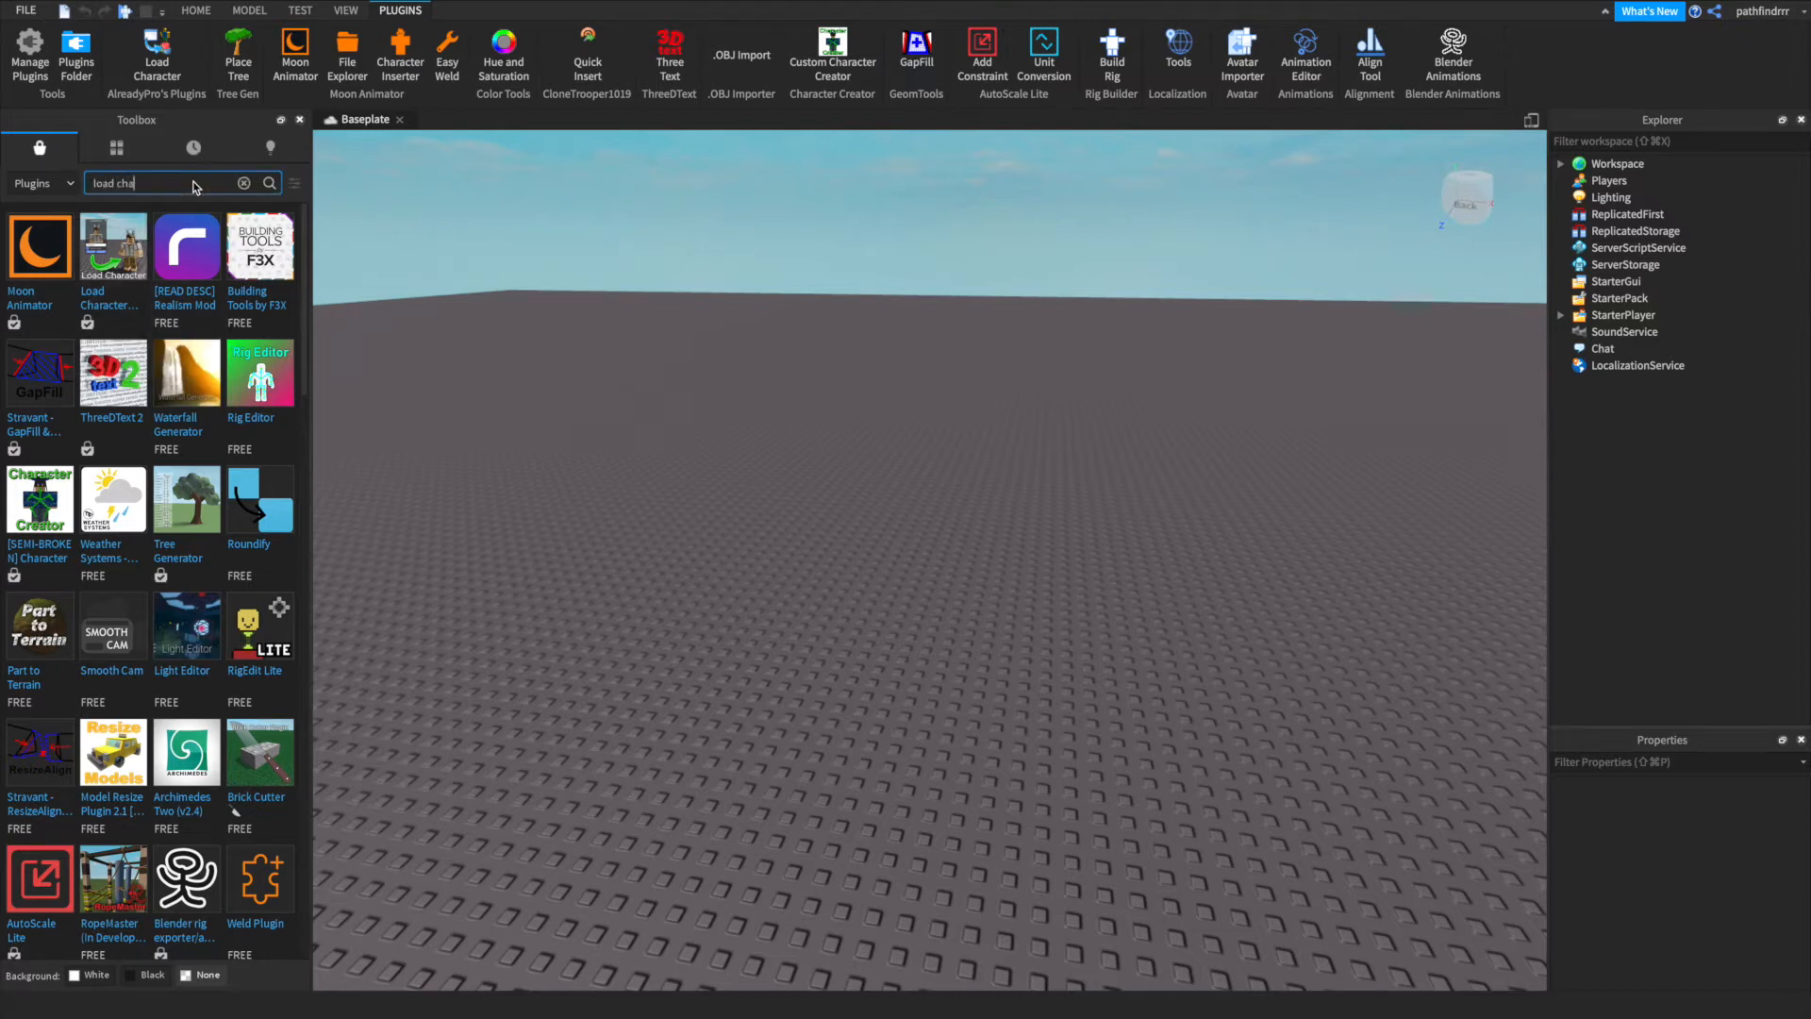
pyautogui.write('racter')
pyautogui.press('Return')
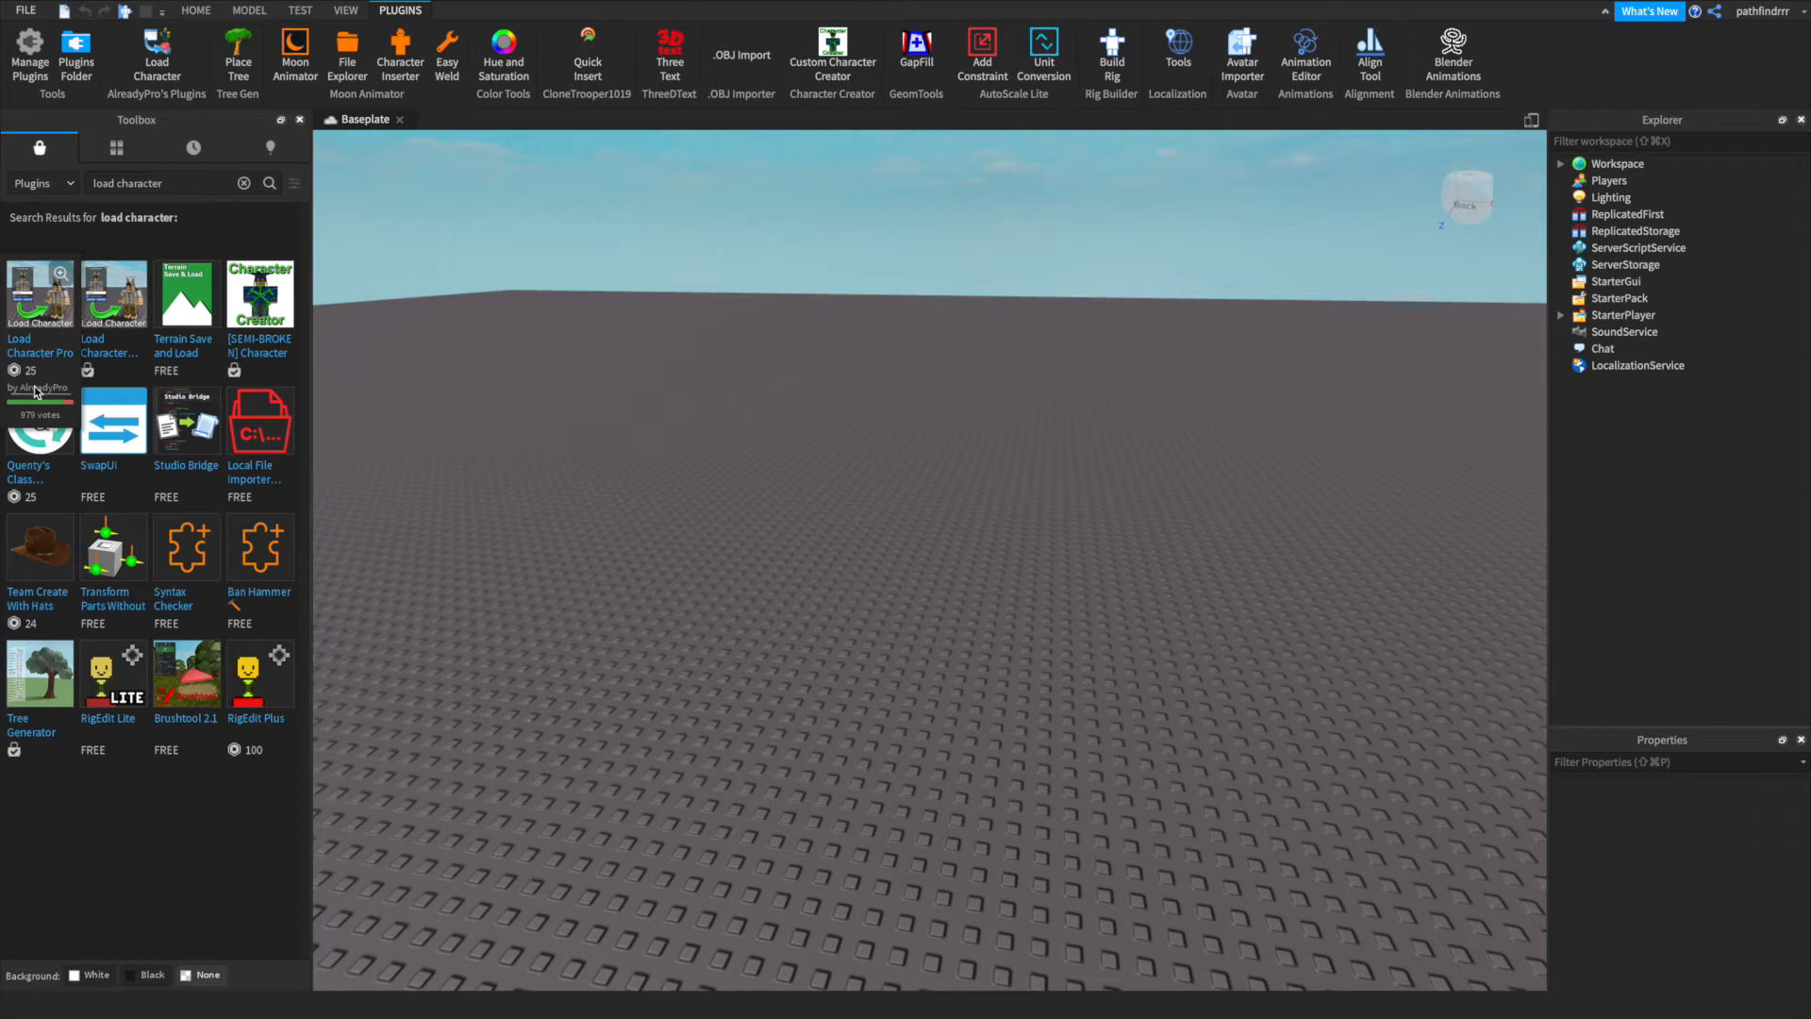
# - View the details of the Load Character Lite plugin, including its installation status, and close them
pyautogui.click(107, 341)
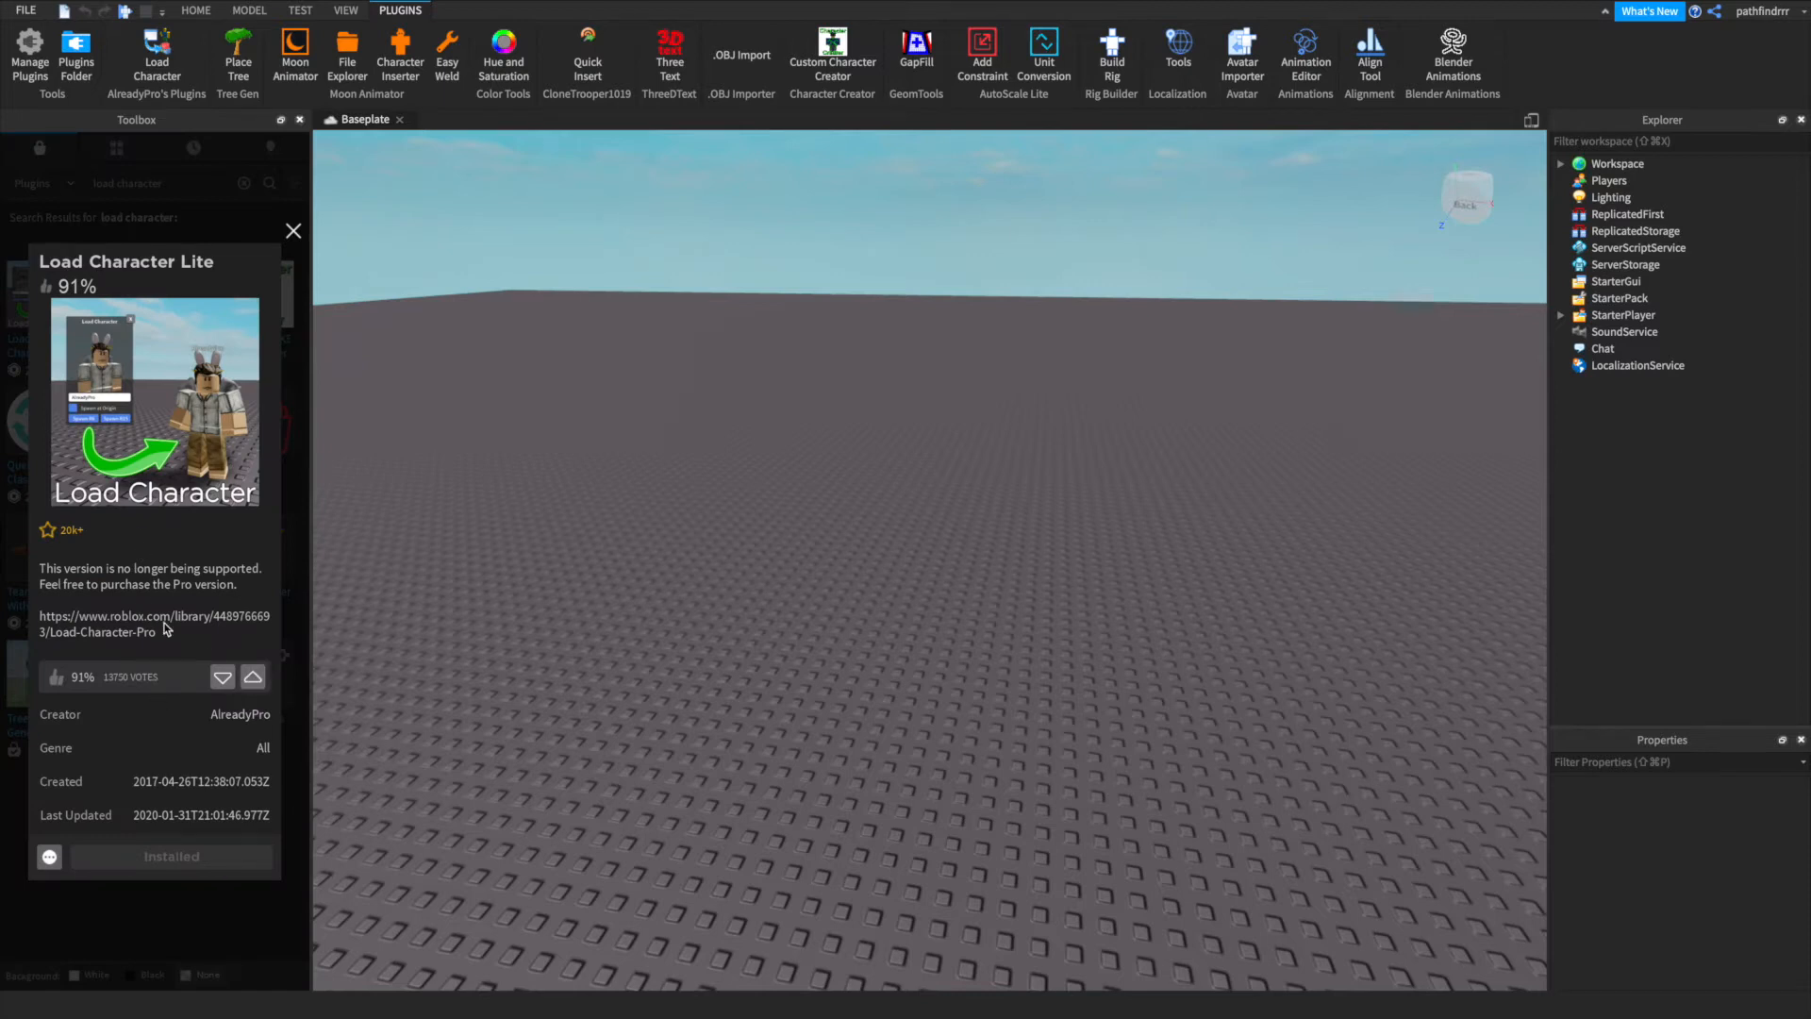
pyautogui.click(177, 866)
pyautogui.click(293, 230)
# - Switch the Toolbox category back to Models and open the Load Character plugin
pyautogui.click(74, 184)
pyautogui.click(56, 209)
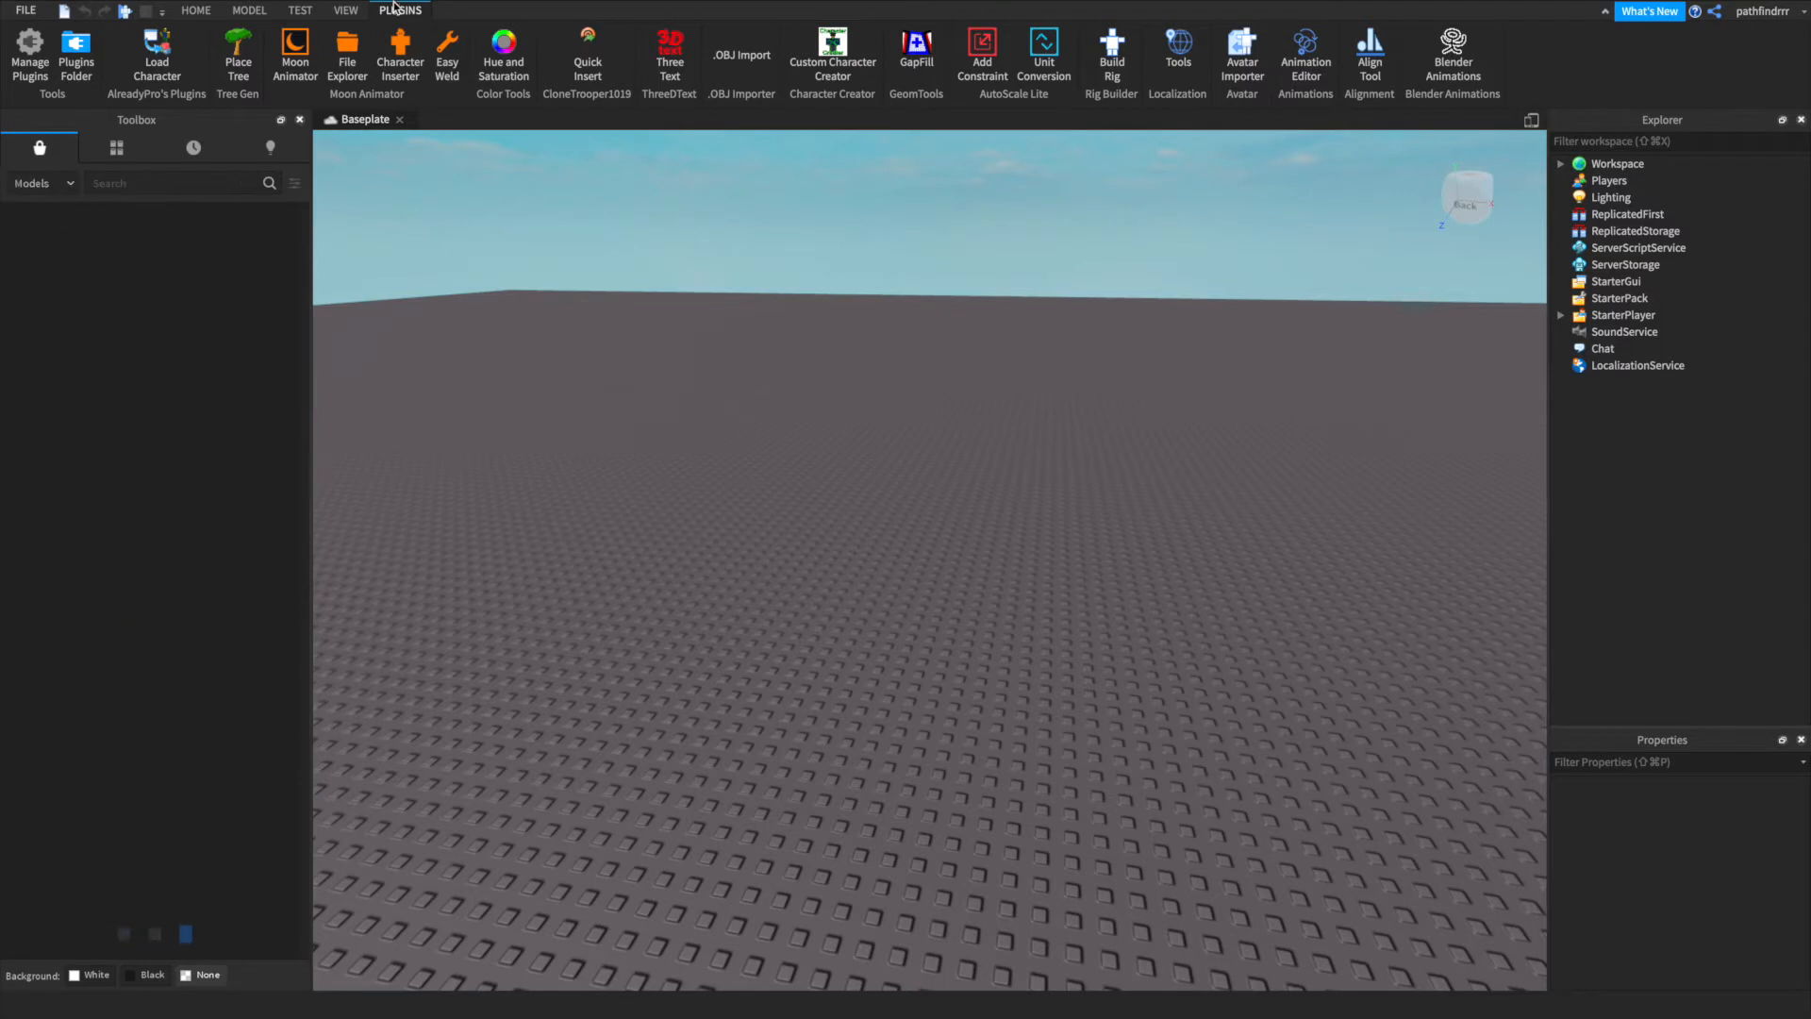
pyautogui.click(194, 12)
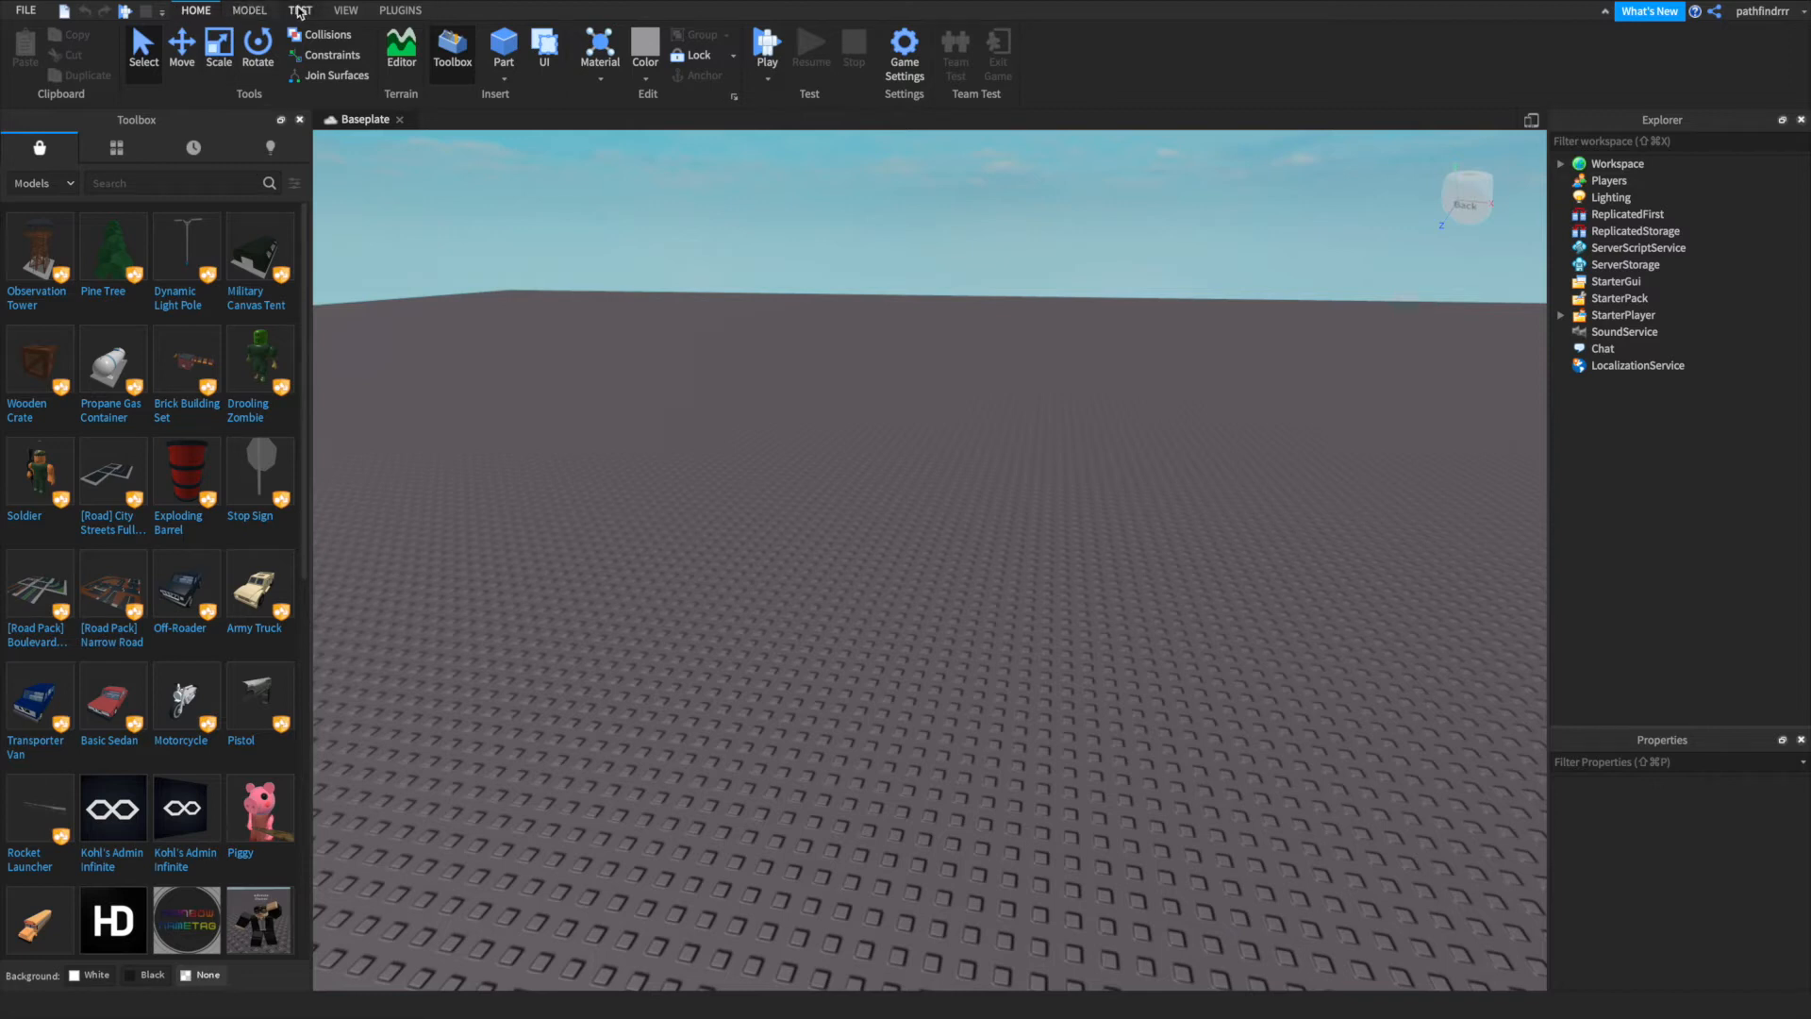
pyautogui.click(401, 10)
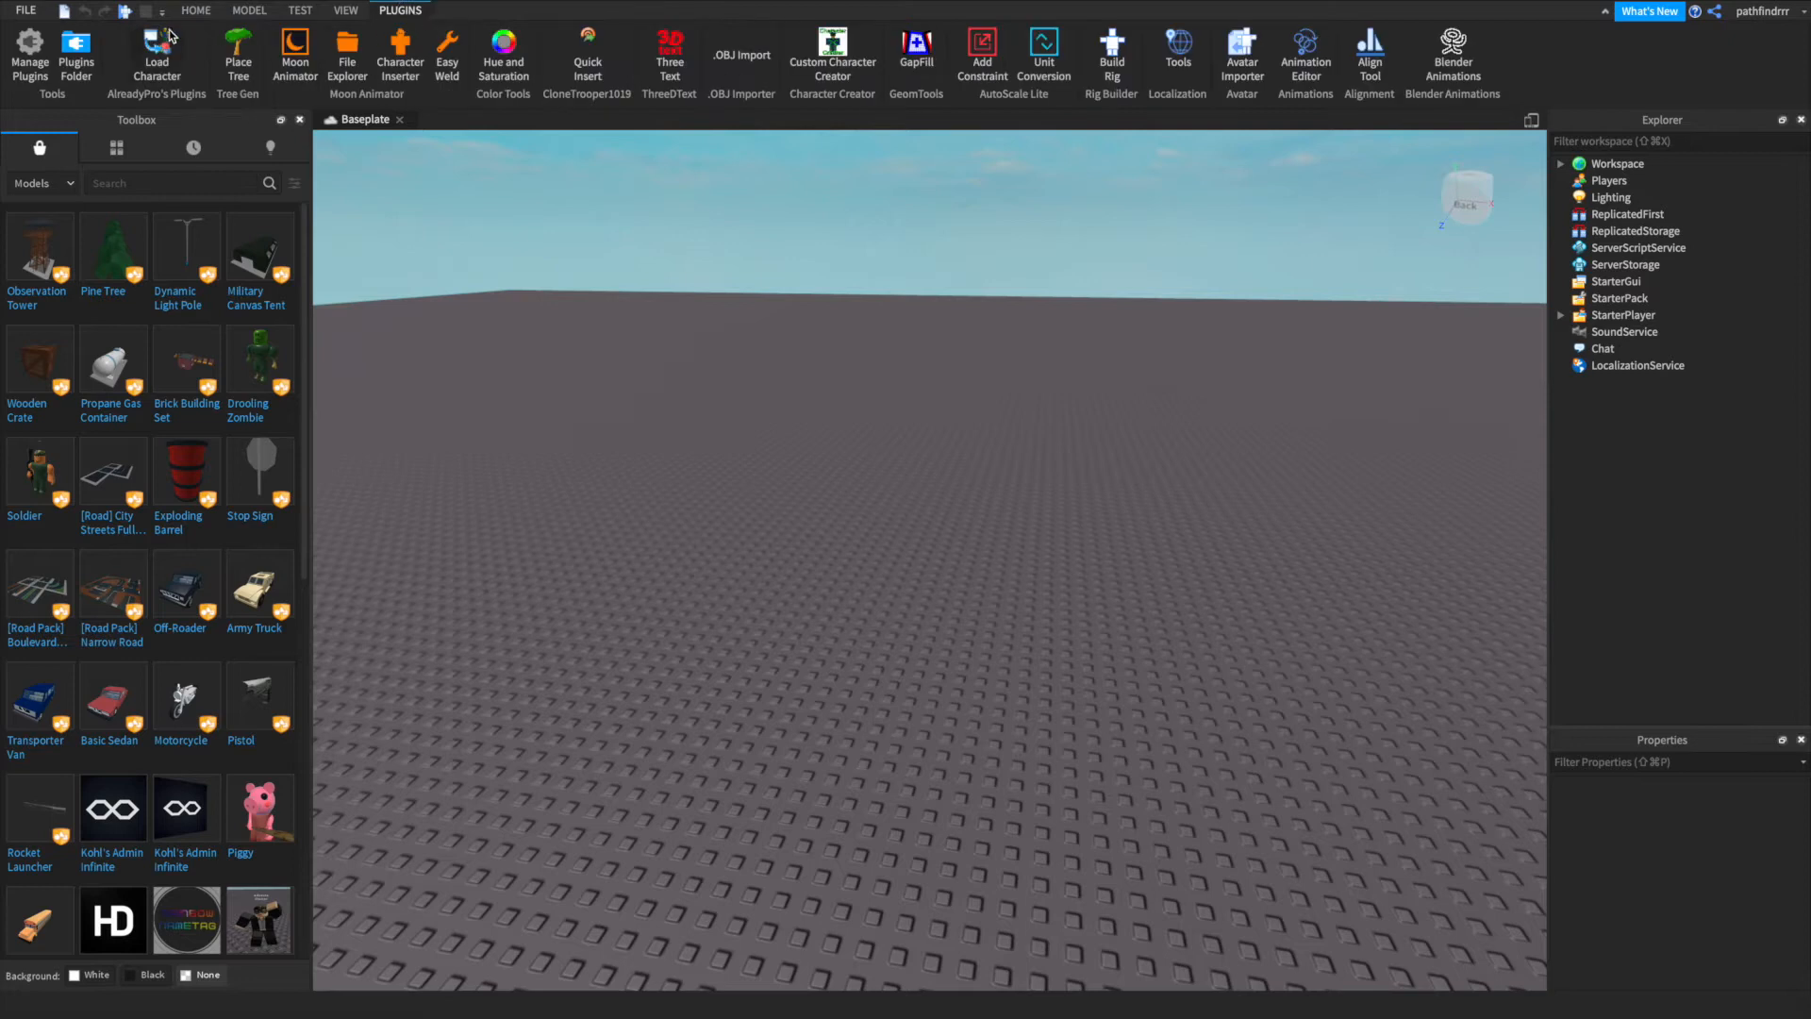
pyautogui.click(160, 62)
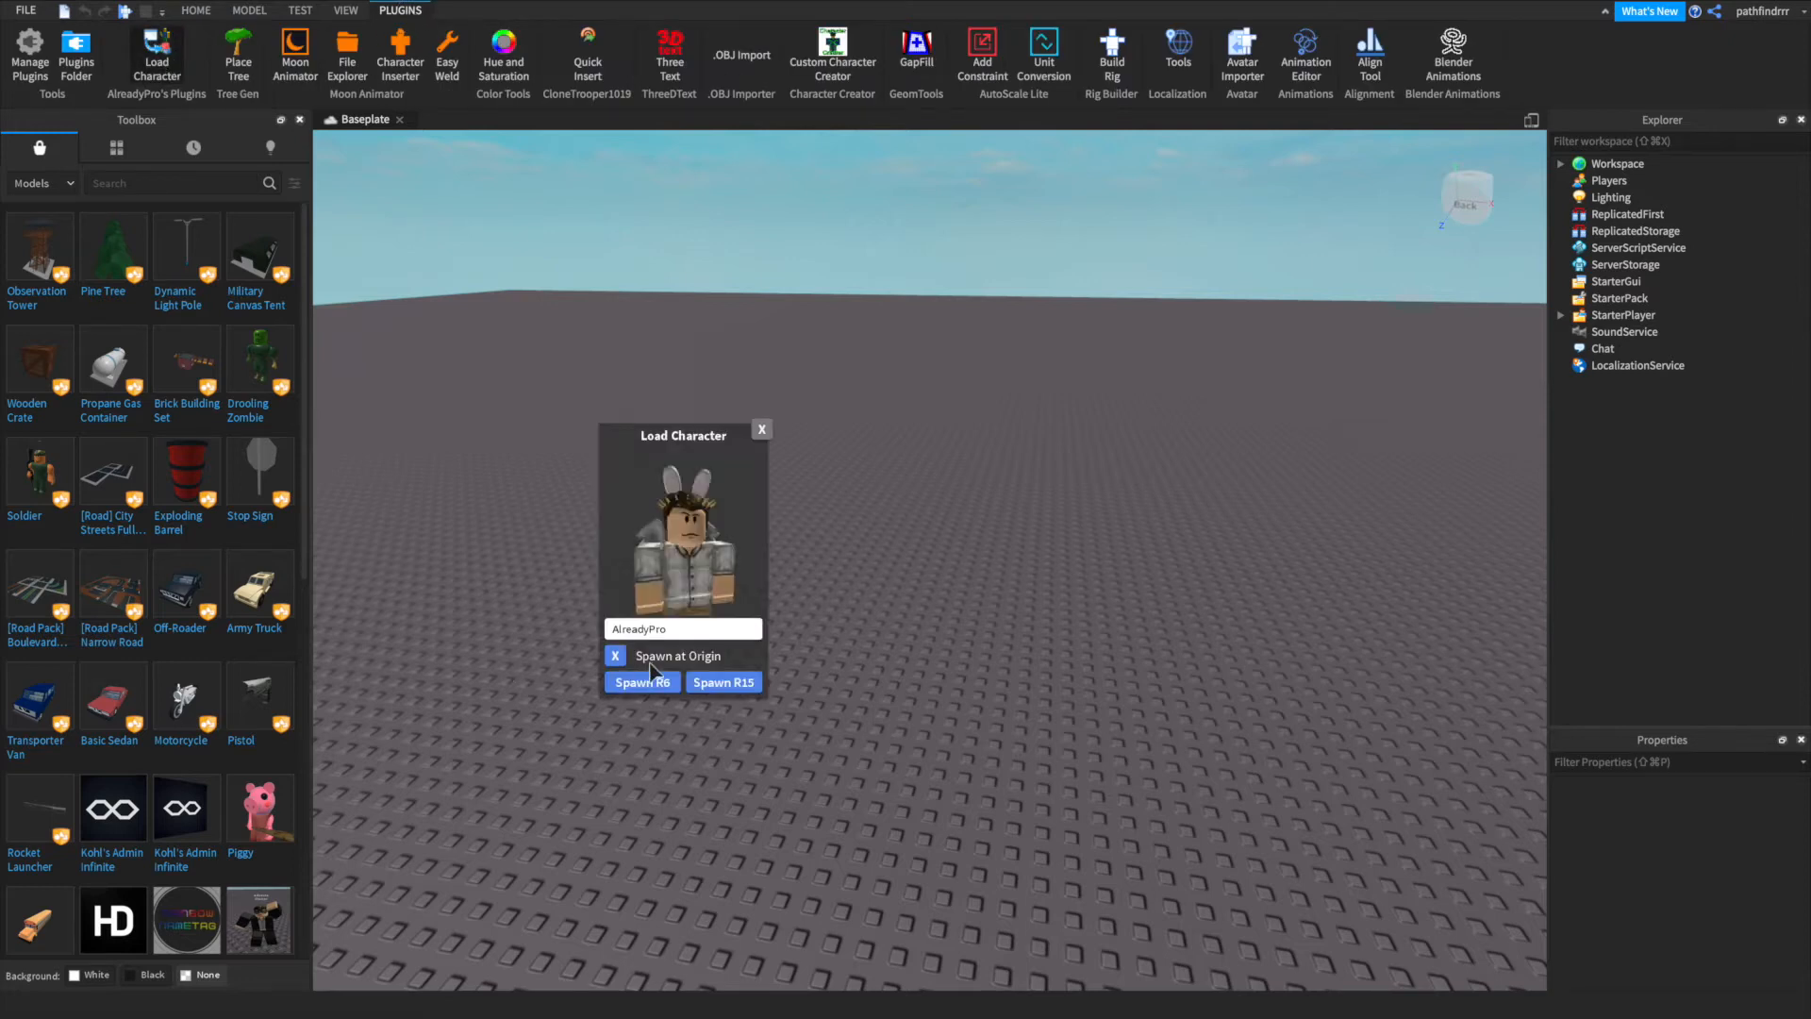
# - Preview the avatar for the username Pathfindrr in Load Character
pyautogui.moveTo(695, 628); pyautogui.dragTo(555, 639)
pyautogui.write('Pathfindrr')
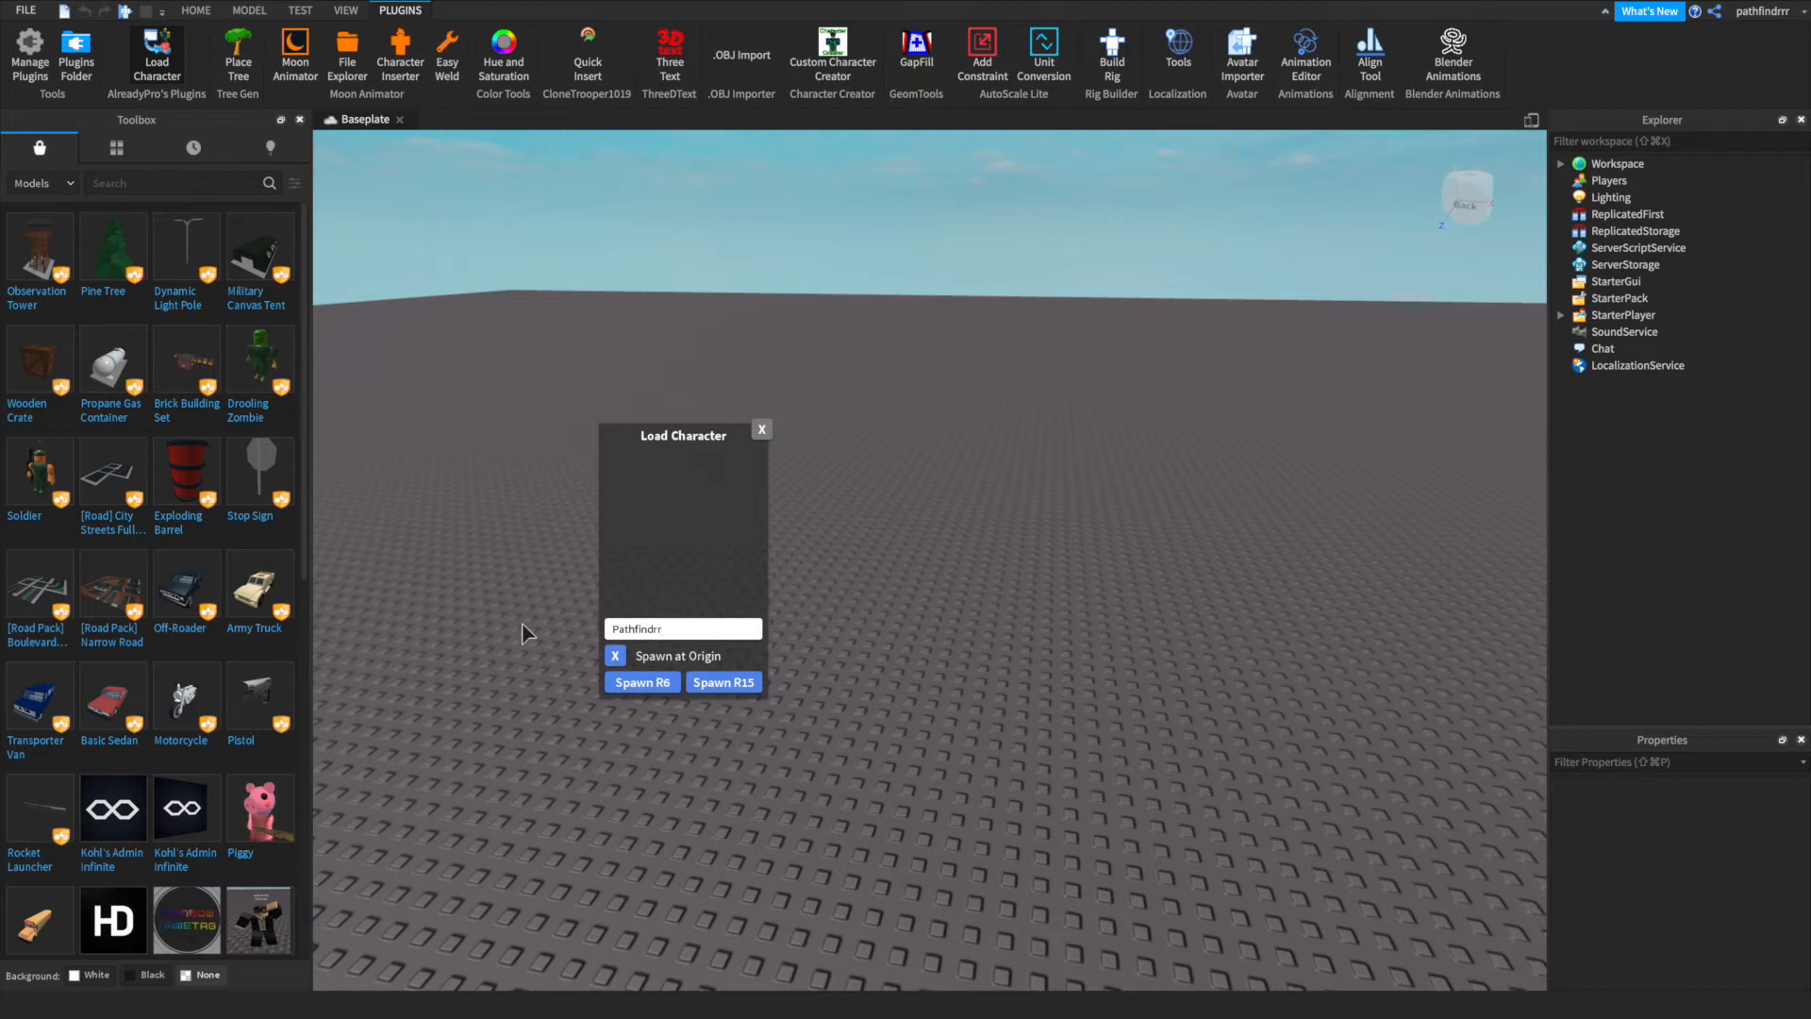
pyautogui.write('r')
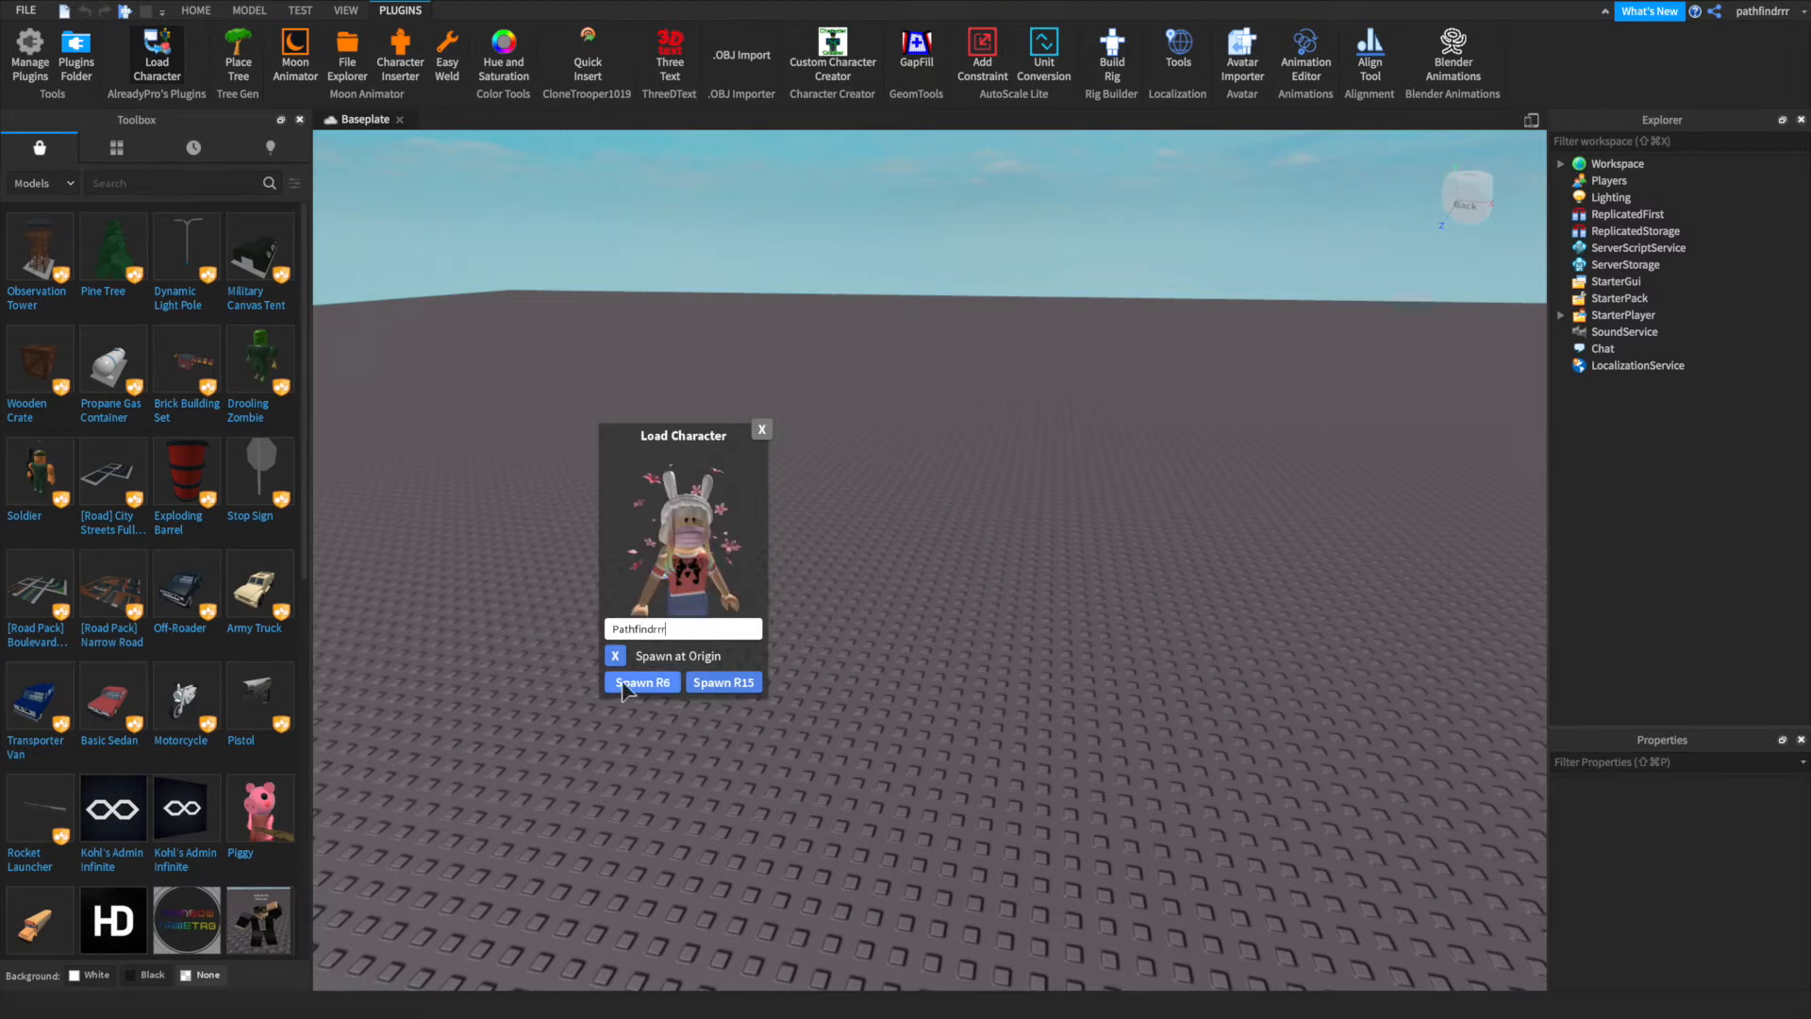
pyautogui.moveTo(683, 628); pyautogui.dragTo(536, 623)
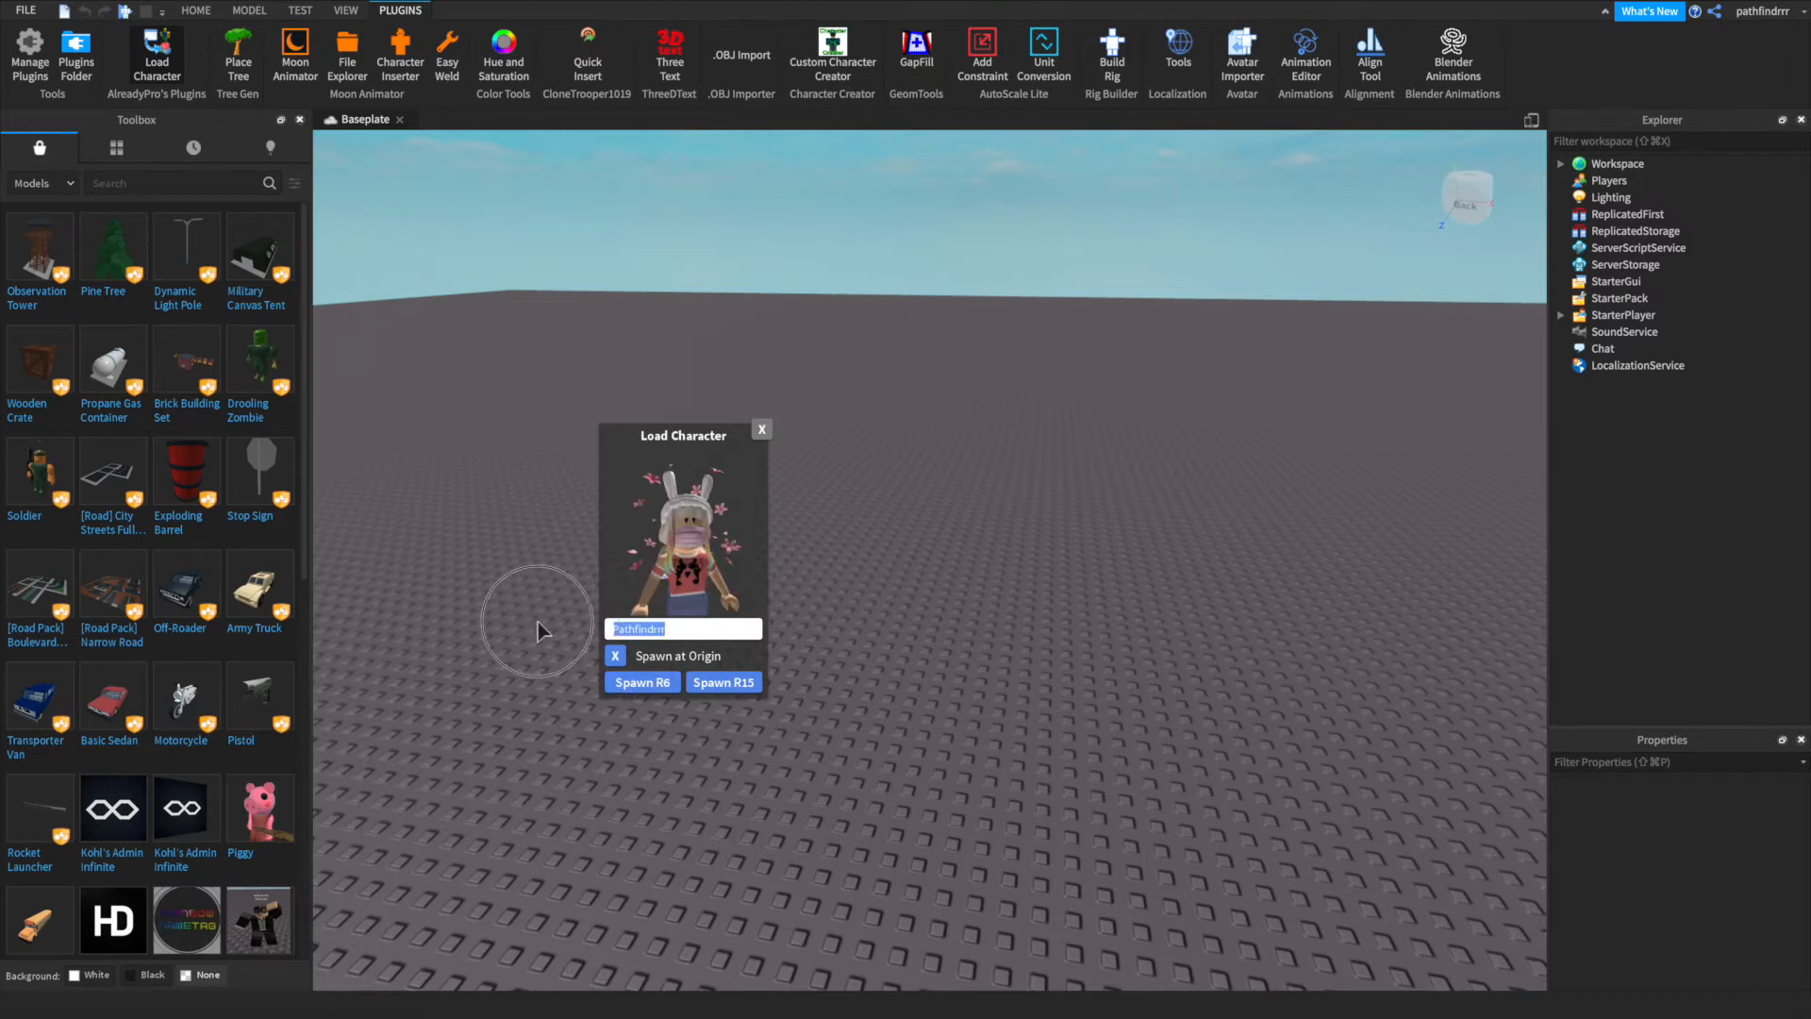
pyautogui.write('P')
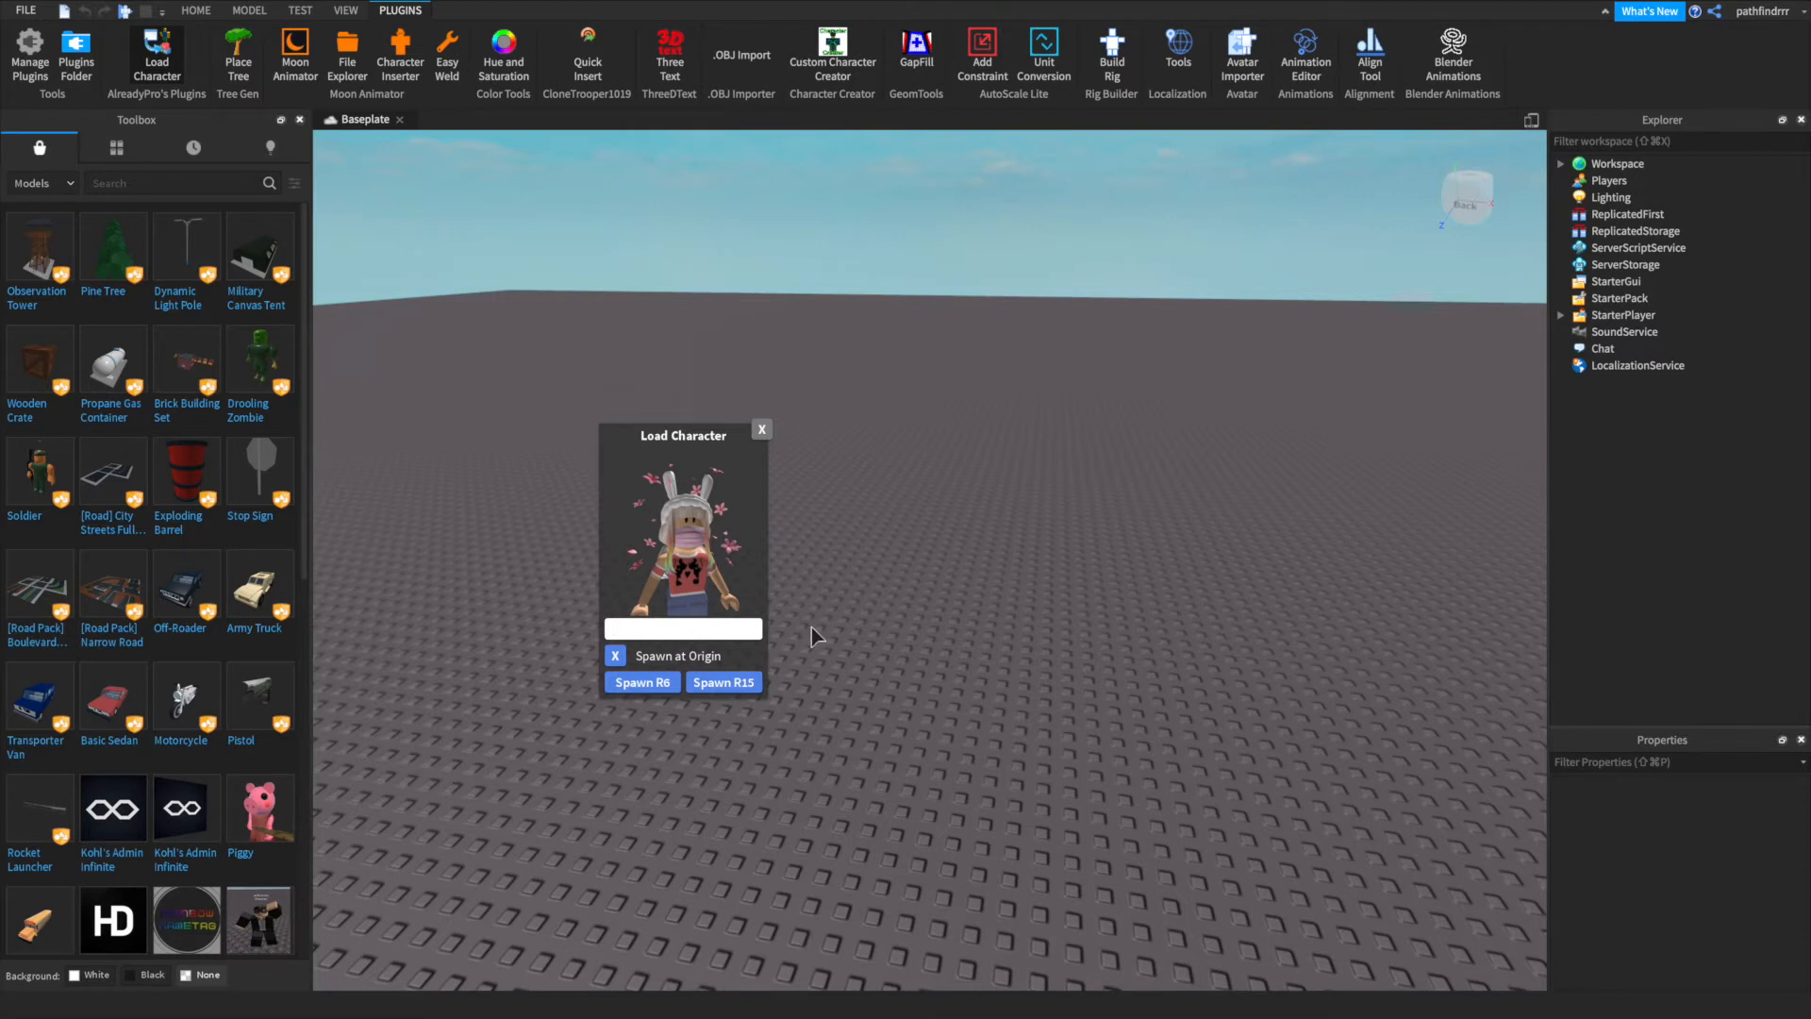
pyautogui.write('love')
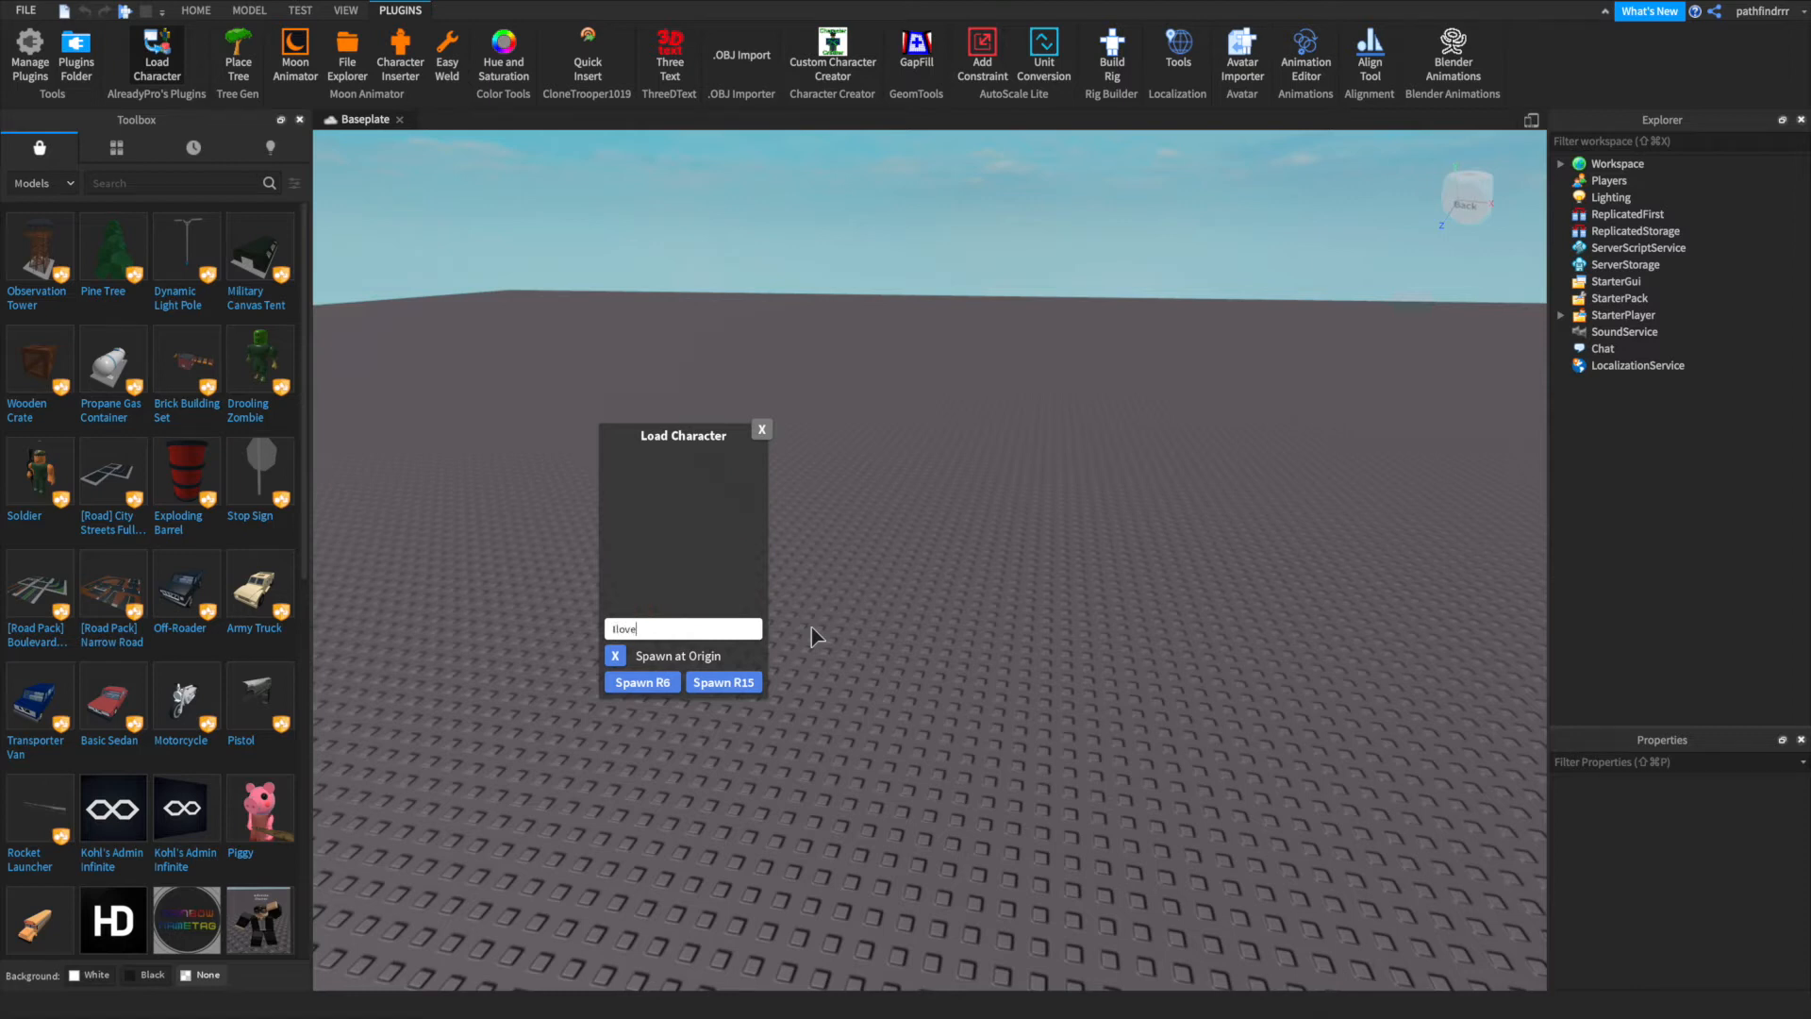
pyautogui.write('puppies85374')
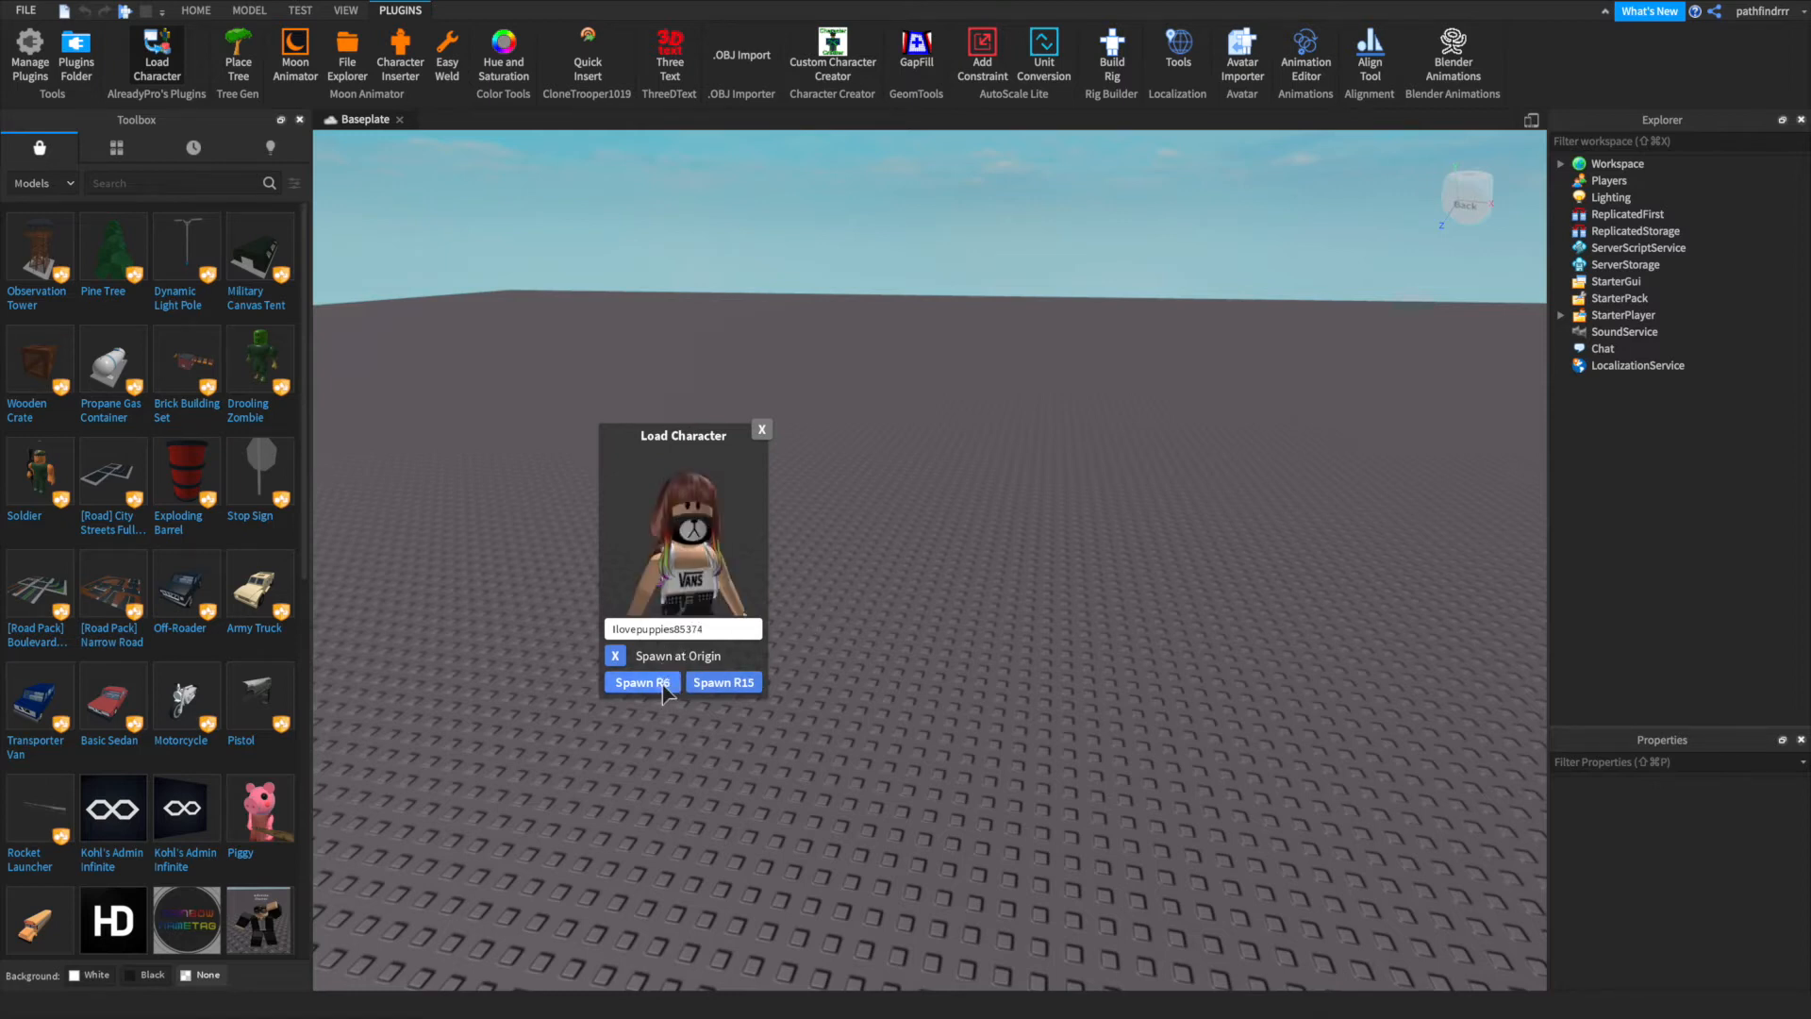
pyautogui.click(745, 687)
pyautogui.click(761, 429)
# - Examine the spawned character on the baseplate from behind and from the front, and clear its selection
pyautogui.press('f')
pyautogui.moveTo(739, 579); pyautogui.dragTo(739, 577, button='right')
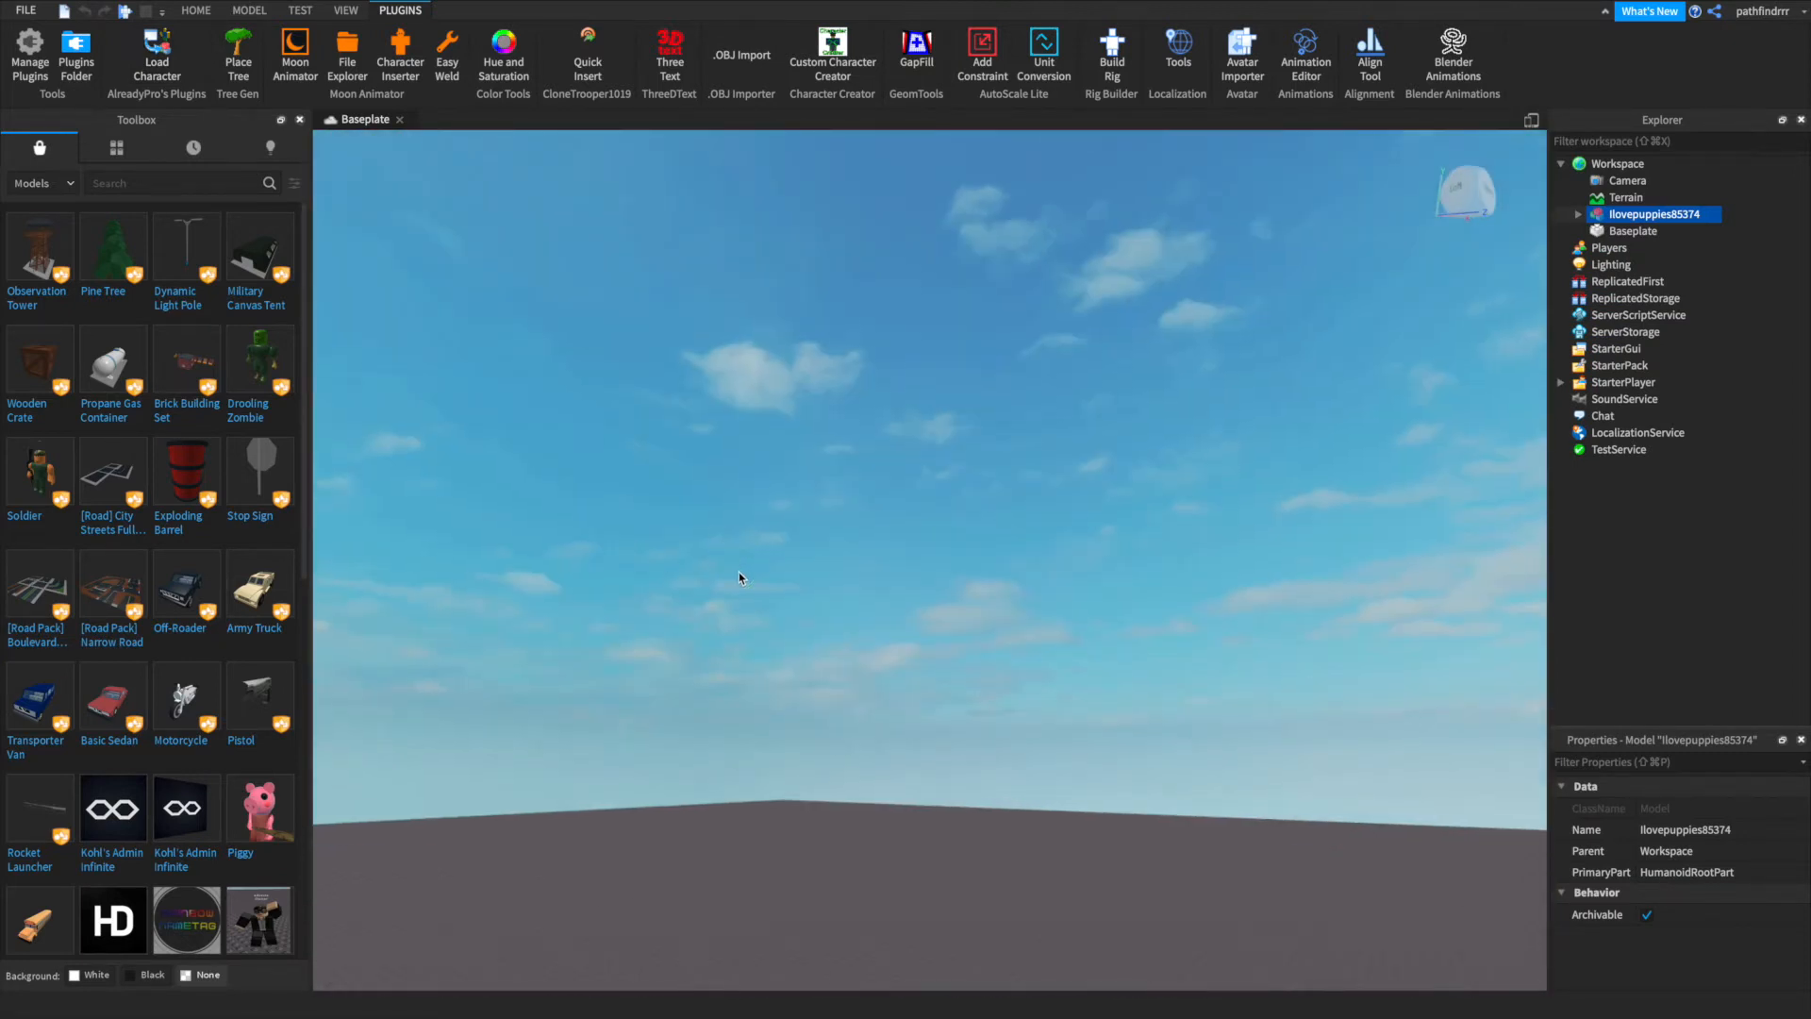
pyautogui.scroll(-4, 740, 580)
pyautogui.scroll(4, 739, 579)
pyautogui.scroll(-4, 739, 579)
pyautogui.scroll(4, 740, 579)
pyautogui.scroll(-4, 739, 579)
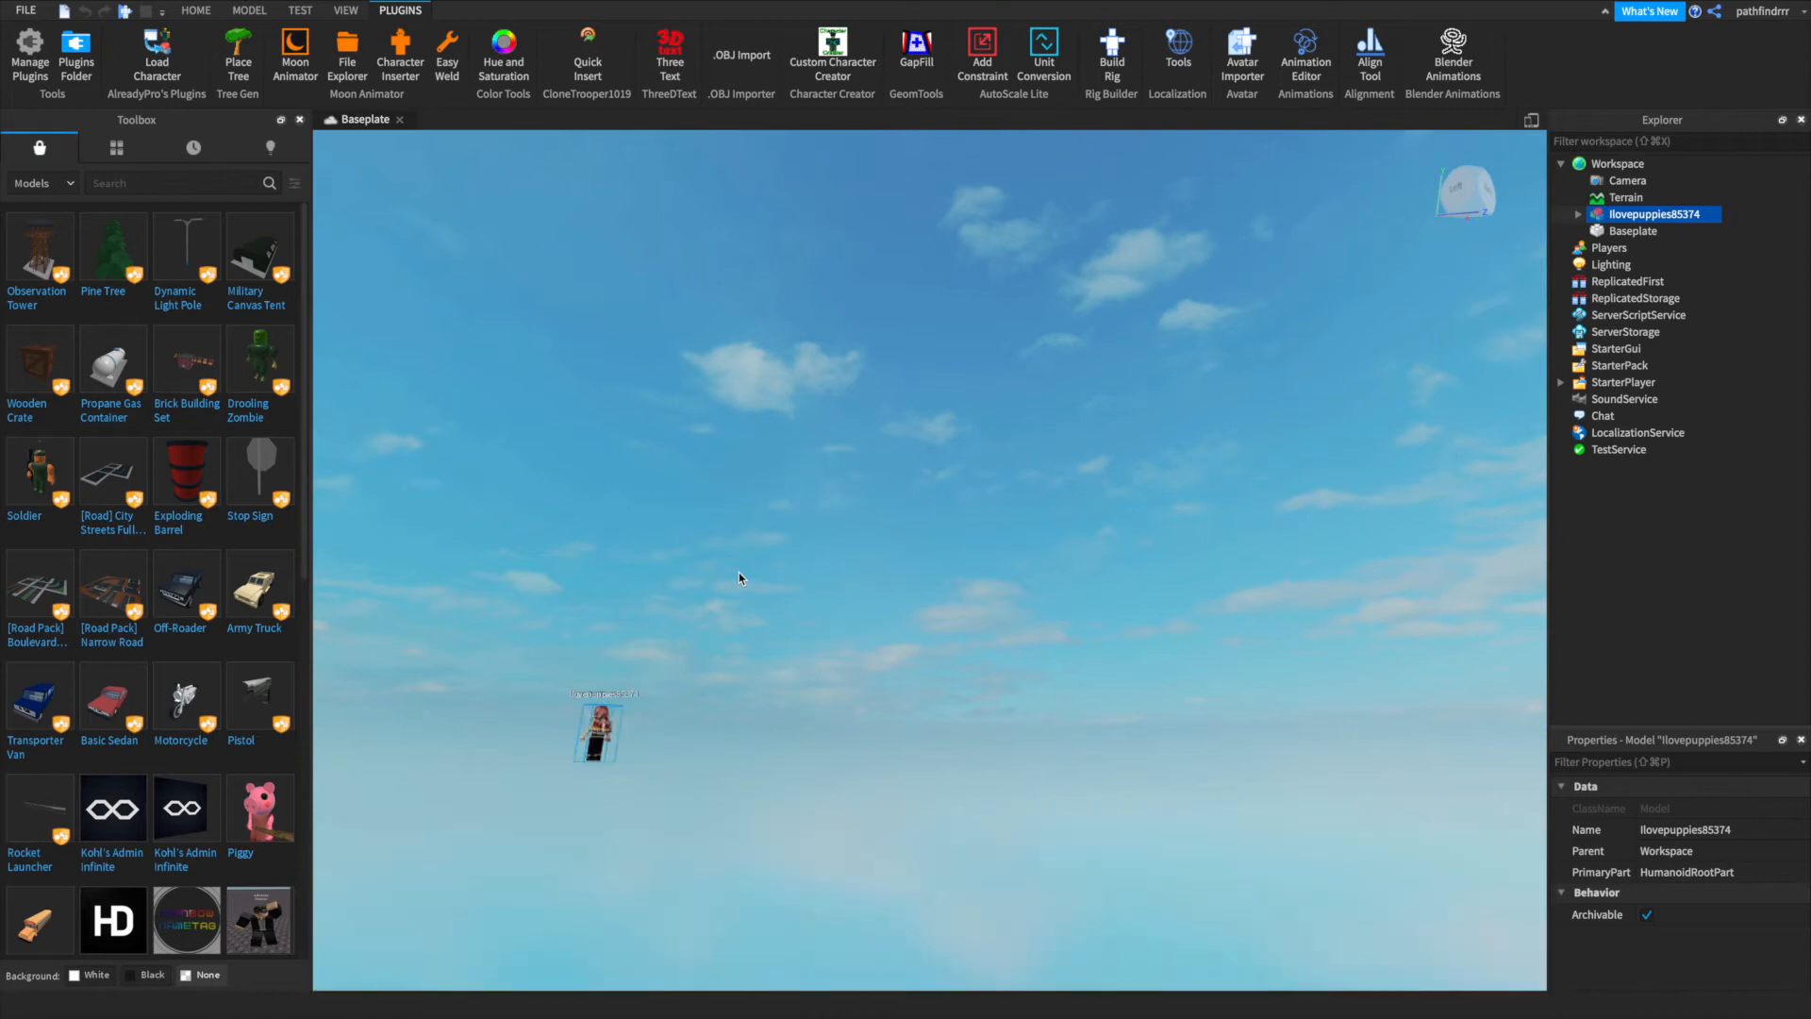
pyautogui.moveTo(739, 578); pyautogui.dragTo(754, 613, button='right')
pyautogui.press('w')
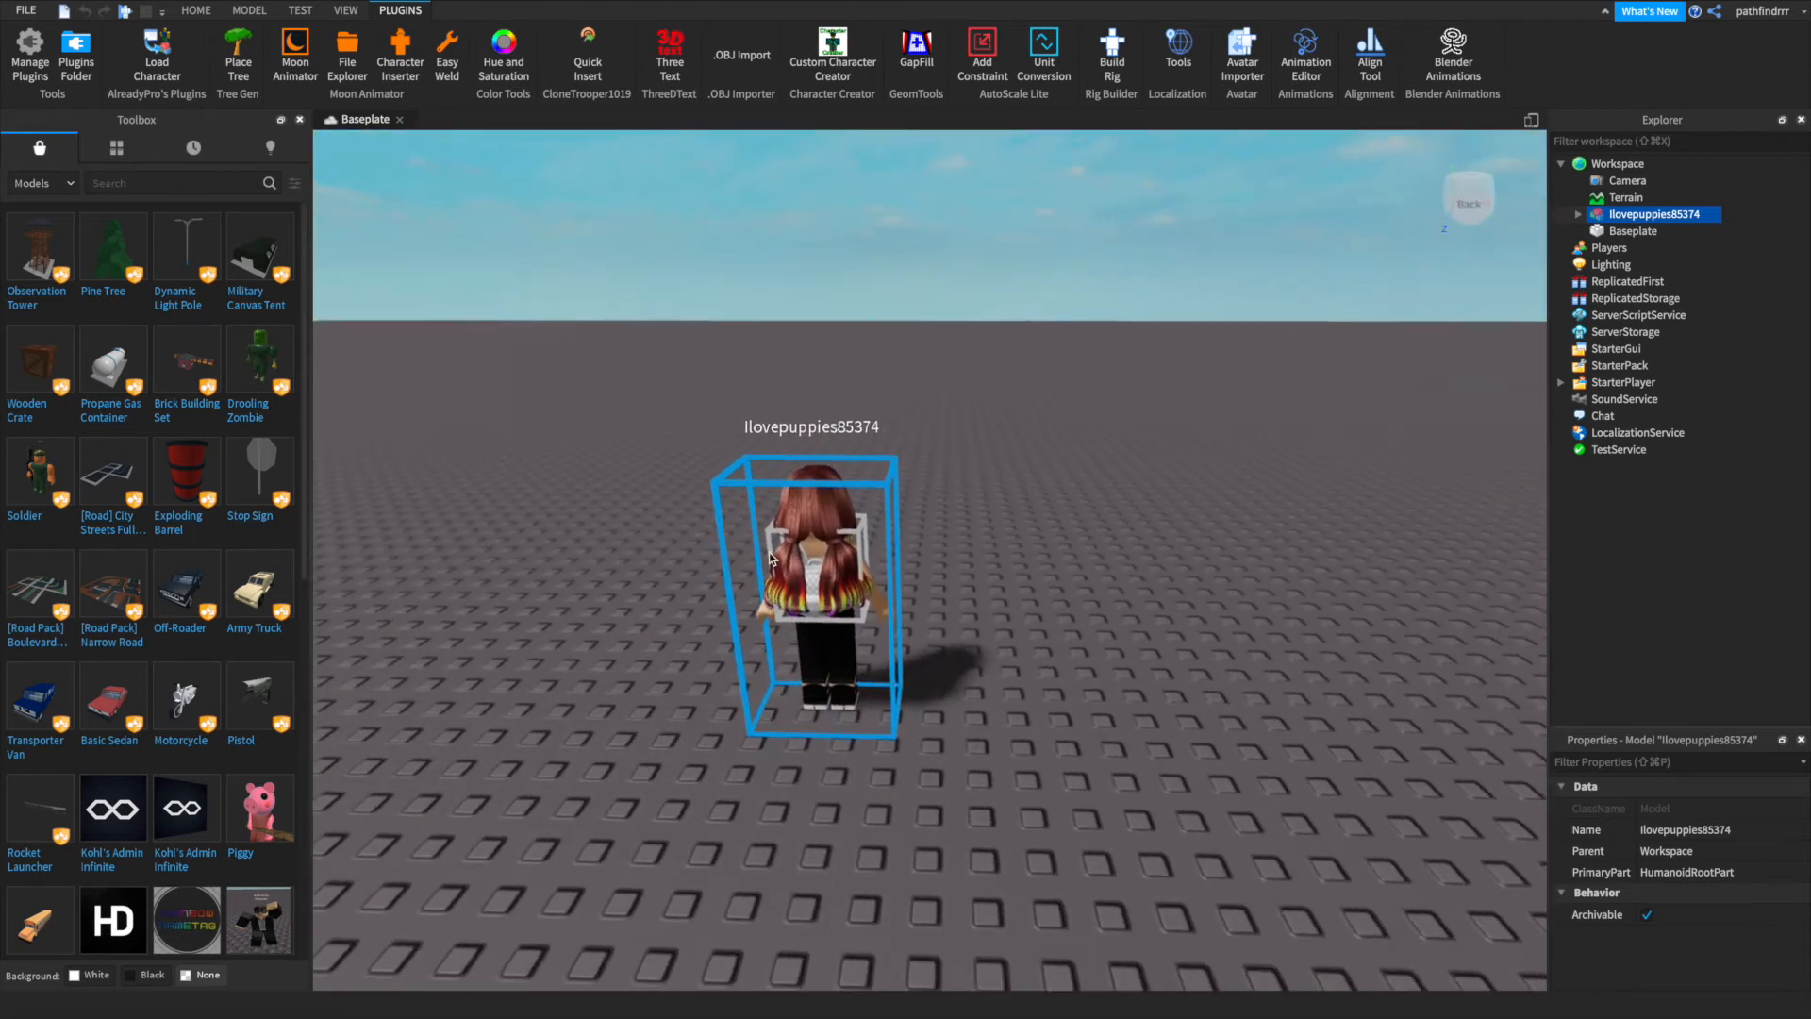
pyautogui.scroll(-5, 769, 559)
pyautogui.scroll(4, 781, 543)
pyautogui.moveTo(781, 543); pyautogui.dragTo(779, 543, button='right')
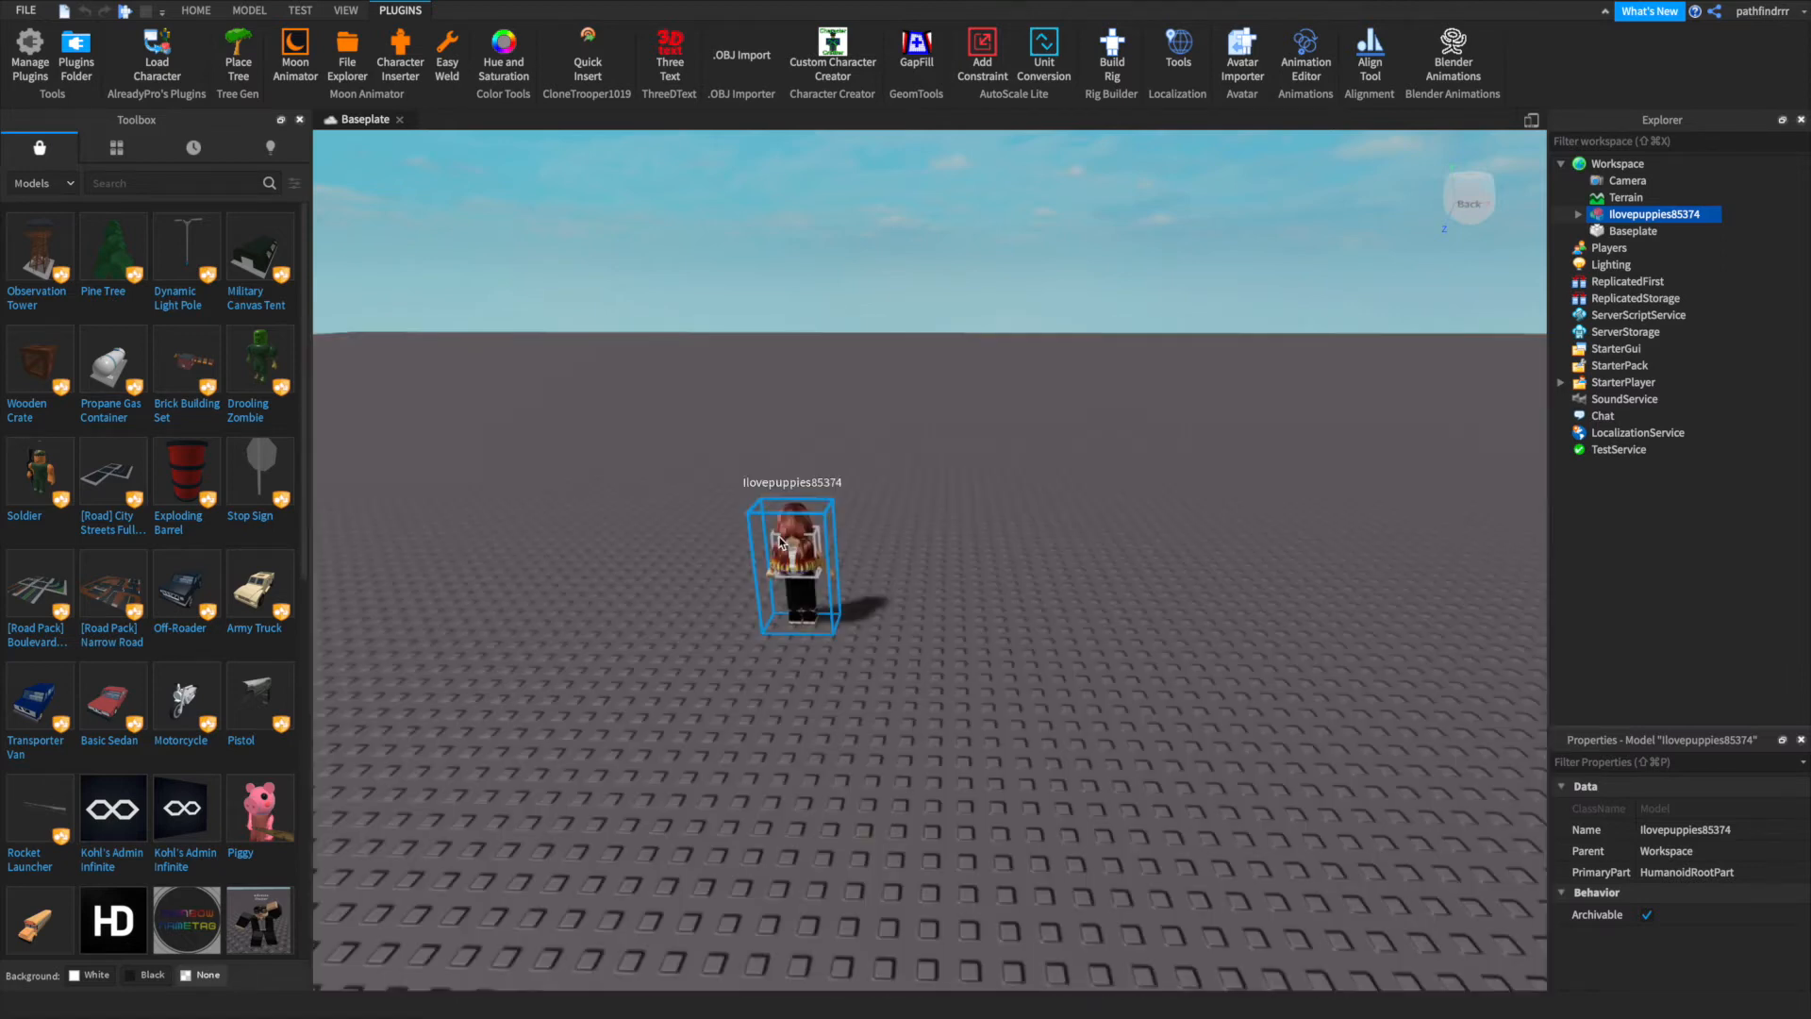
pyautogui.moveTo(671, 435); pyautogui.dragTo(710, 461, button='right')
pyautogui.press('w')
pyautogui.press('s')
pyautogui.press('w')
pyautogui.press('w')
pyautogui.press('s')
pyautogui.press('w')
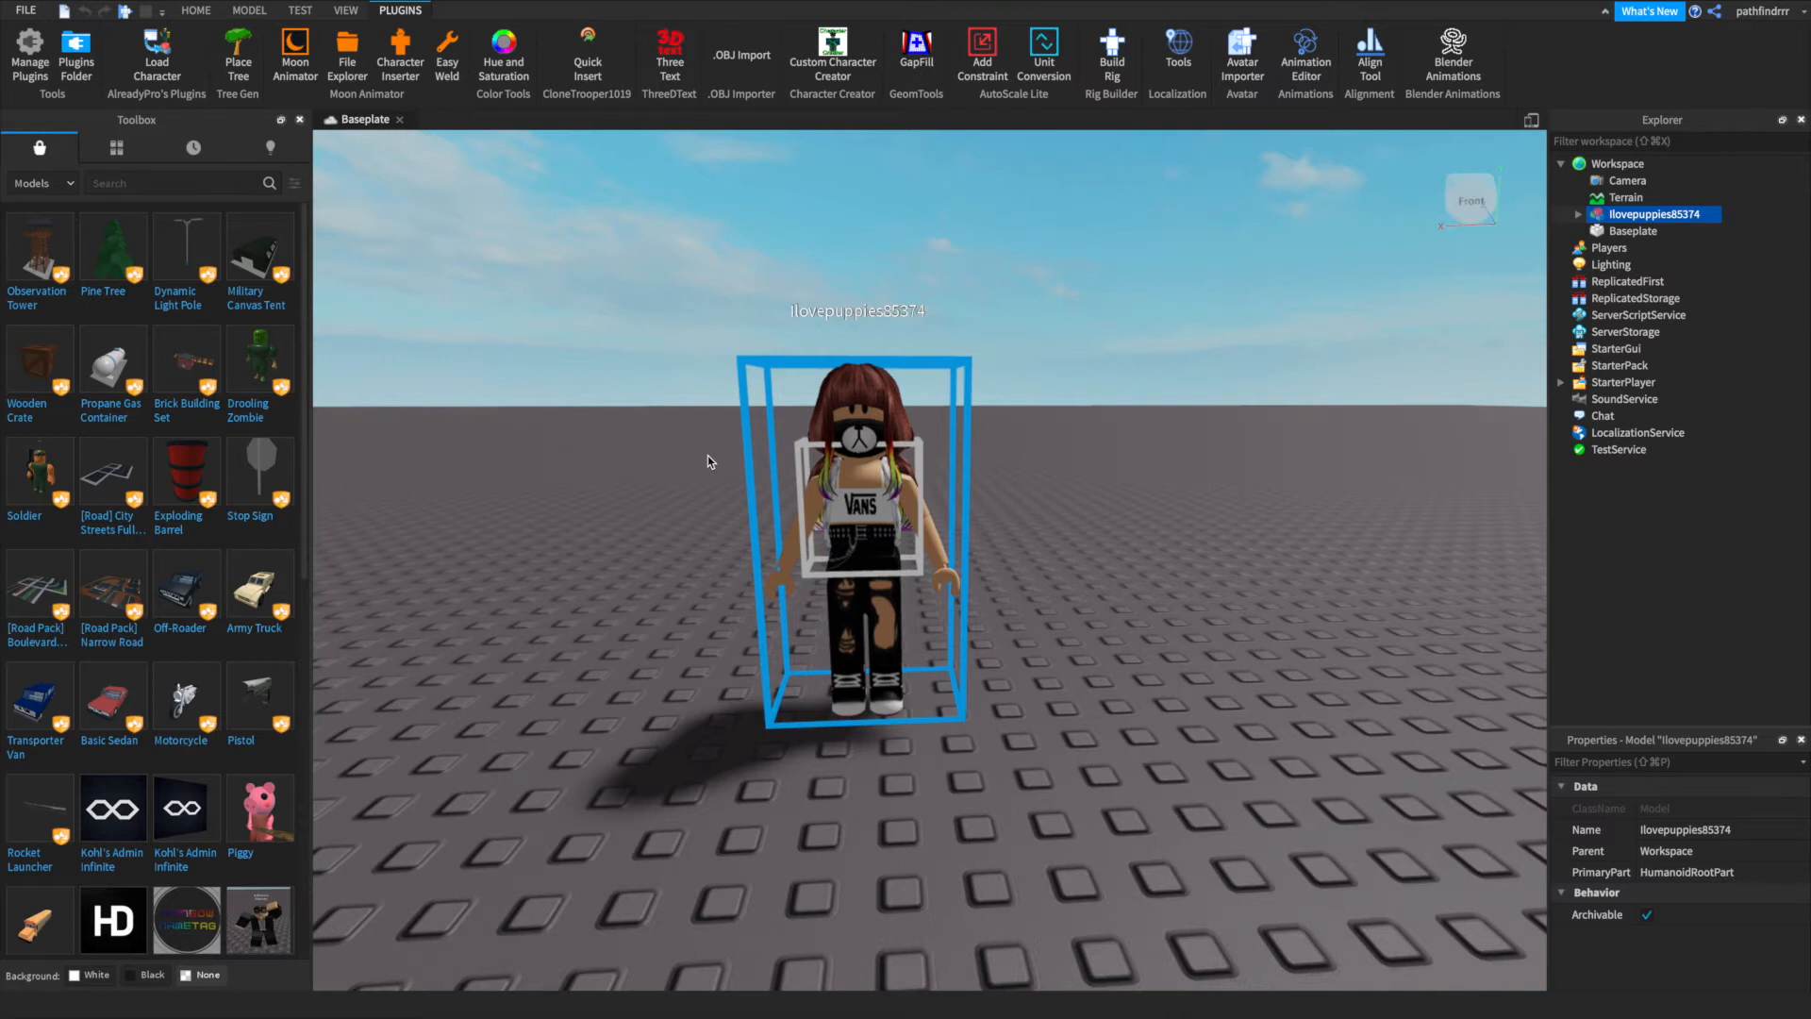
pyautogui.click(1112, 502)
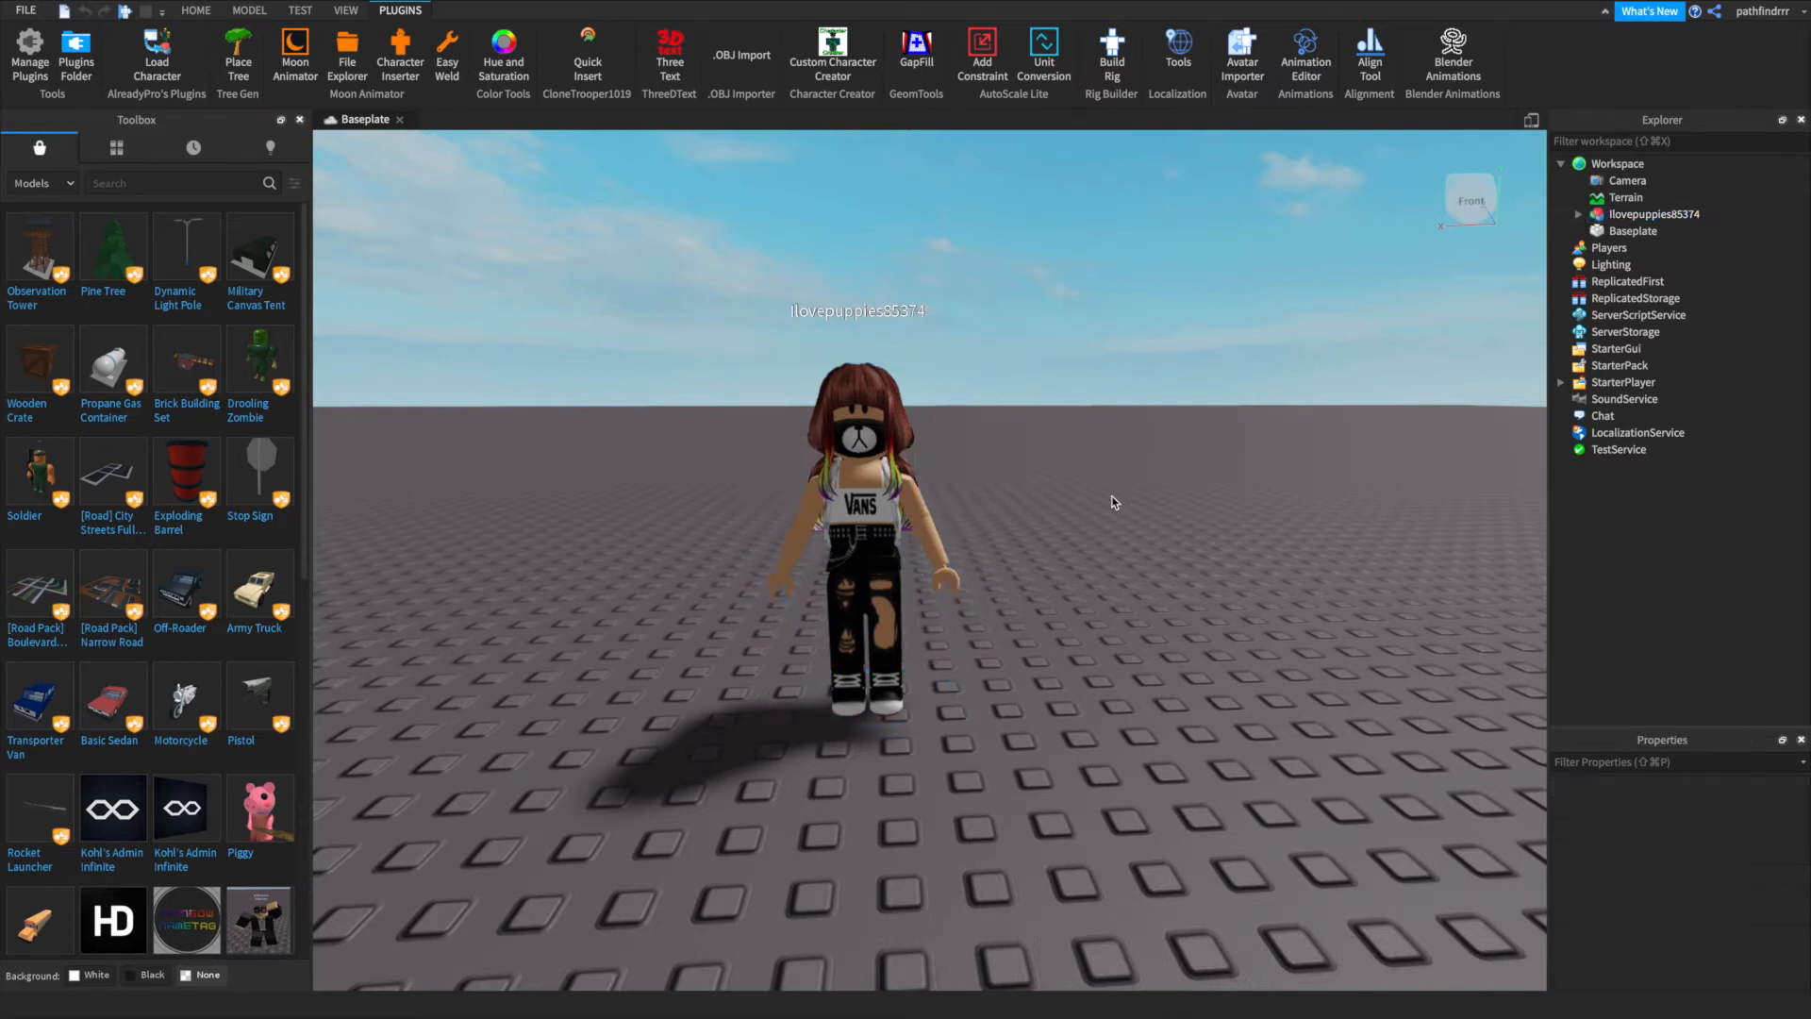
# - Export the Ilovepuppies85374 character model to a file named Ilovepuppies85374
pyautogui.rightClick(1621, 219)
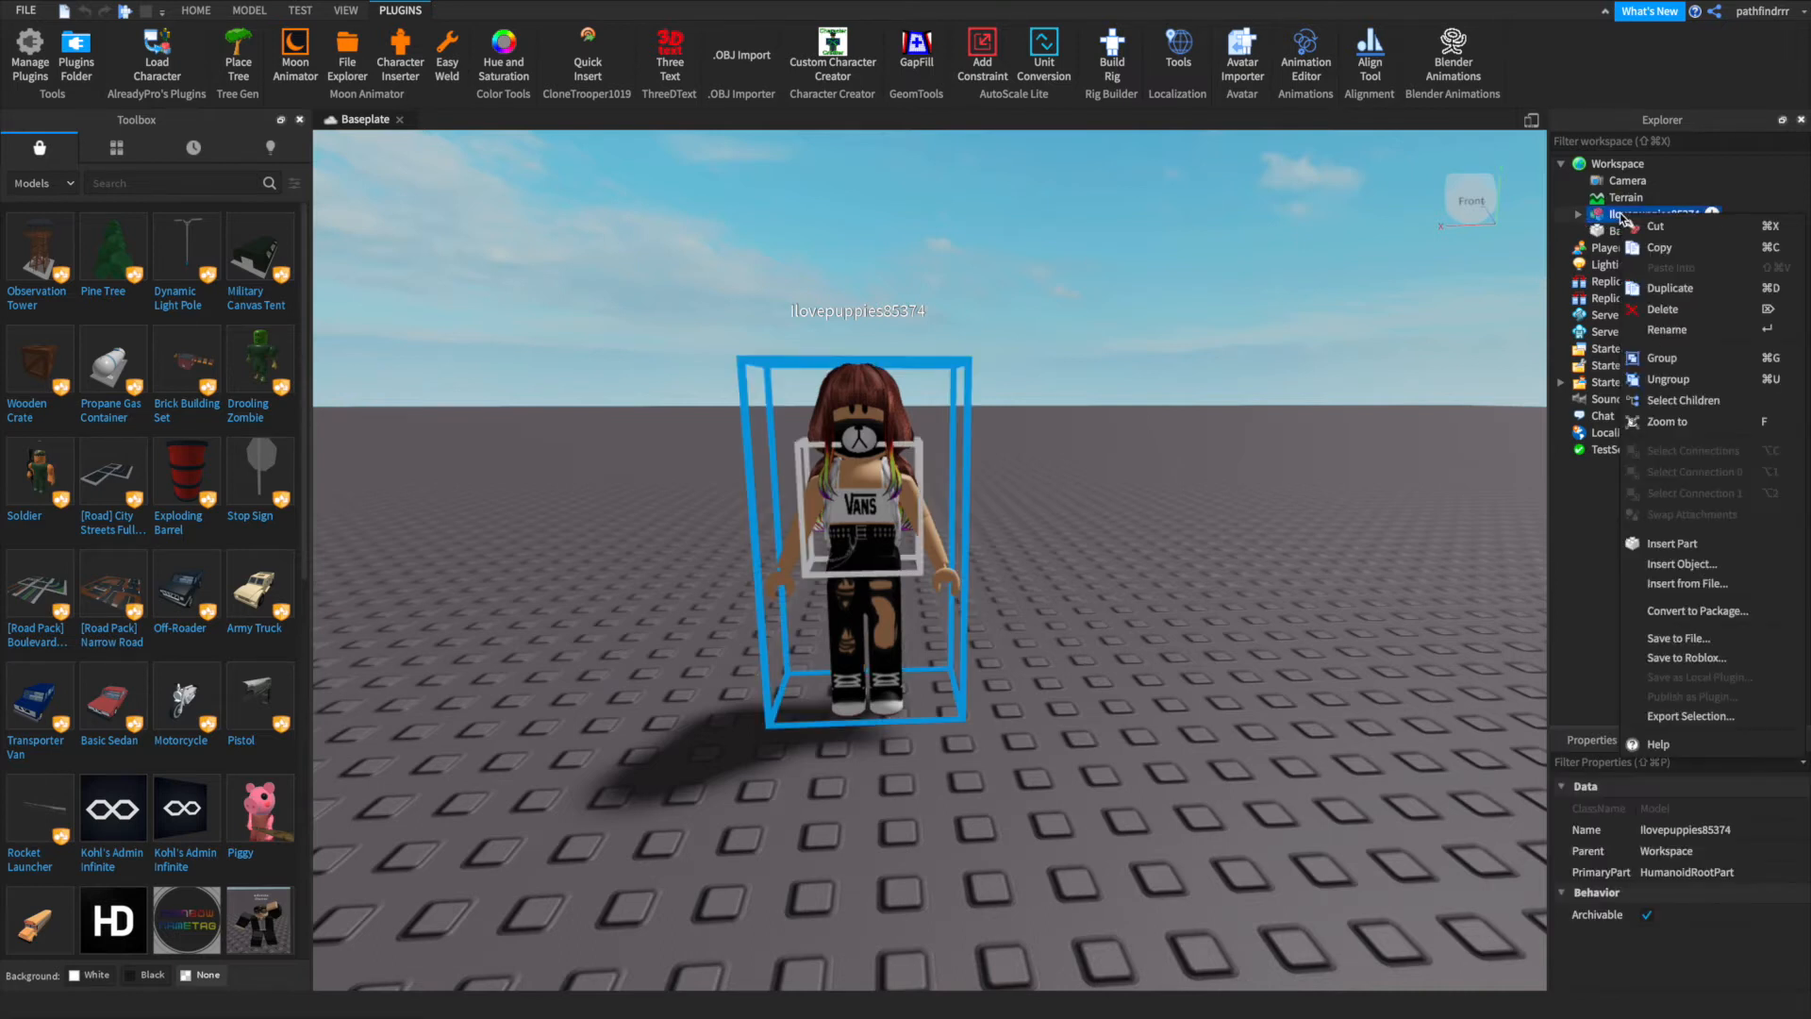
pyautogui.click(1687, 716)
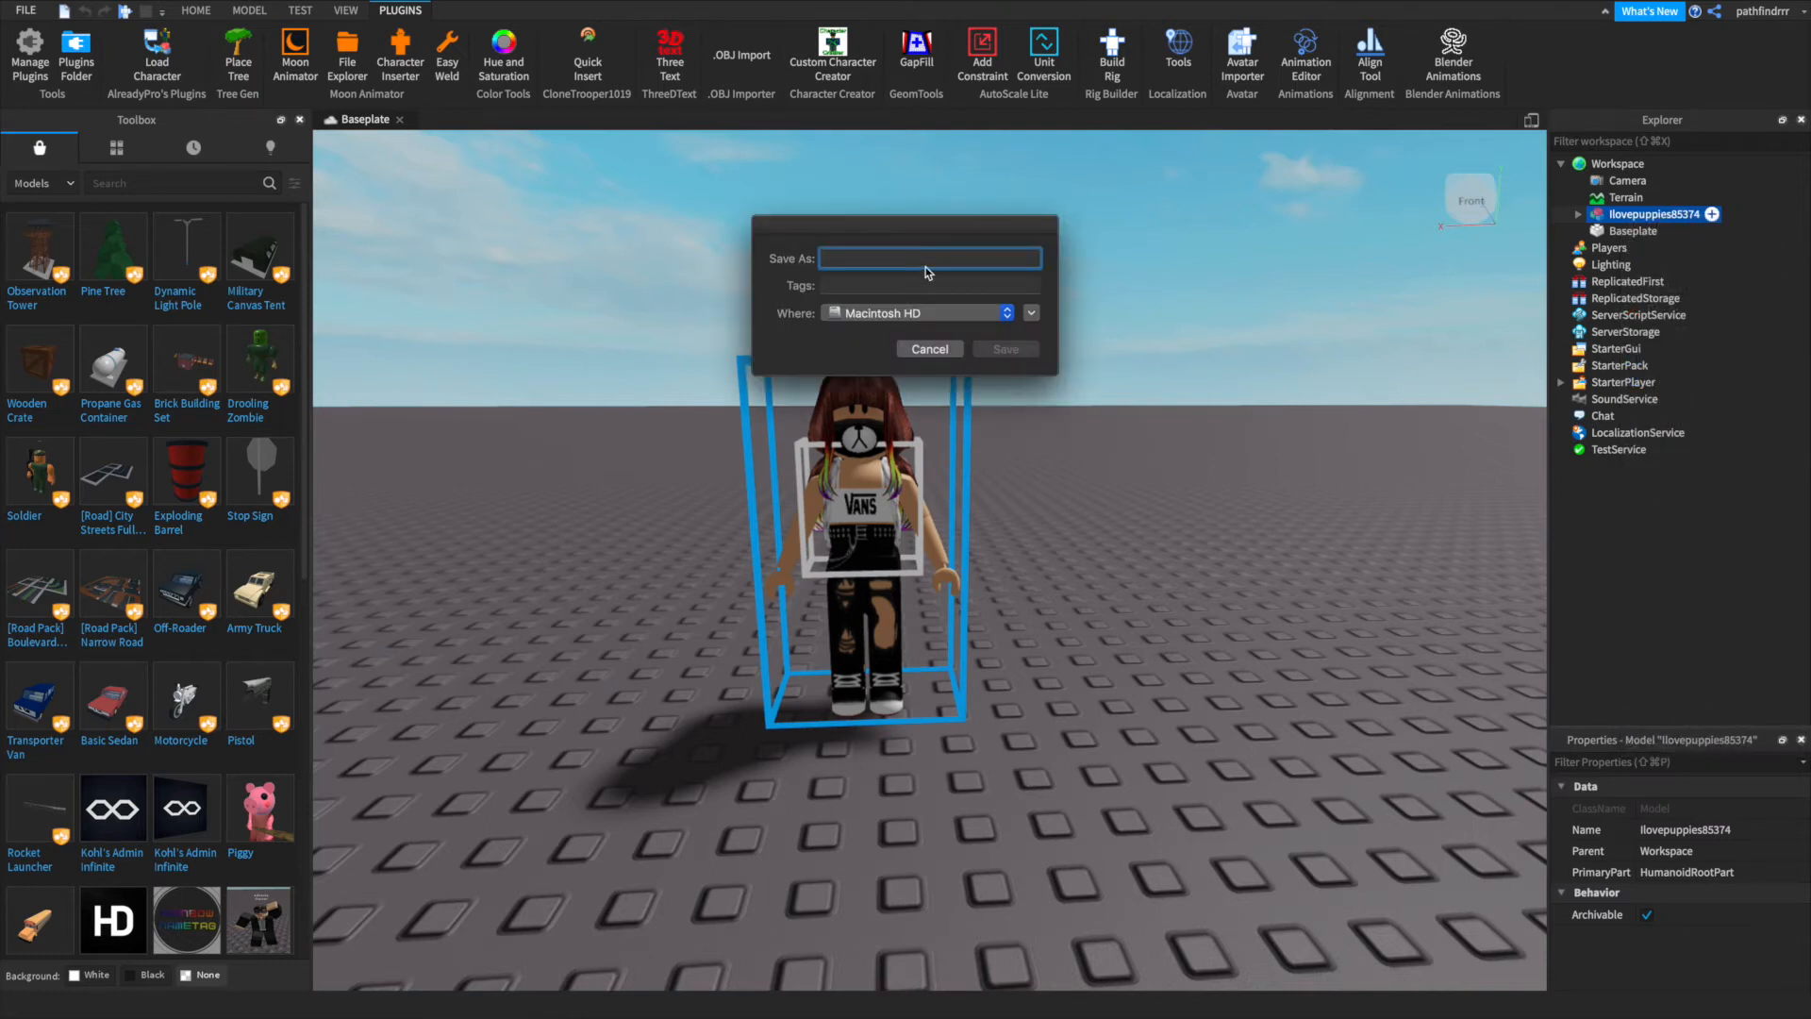
pyautogui.write('L')
pyautogui.press('BackSpace')
pyautogui.write('Ilovepuppies85374')
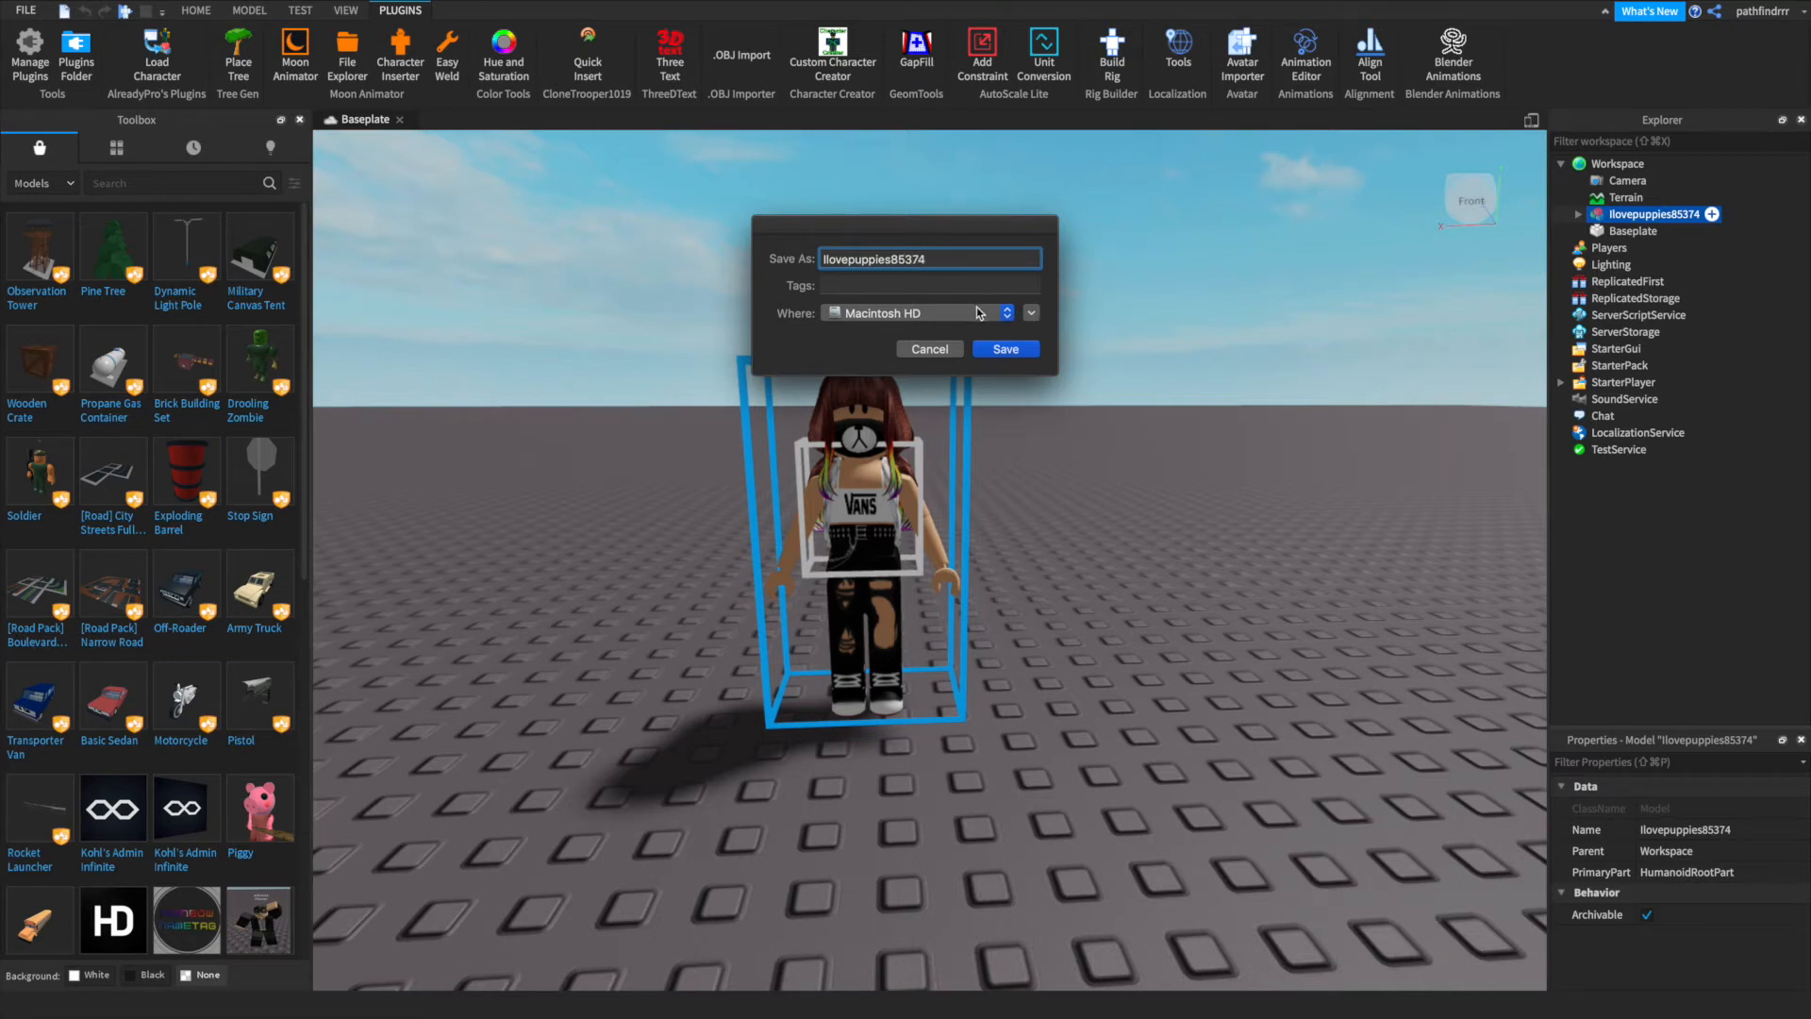
pyautogui.click(1031, 312)
pyautogui.click(1156, 613)
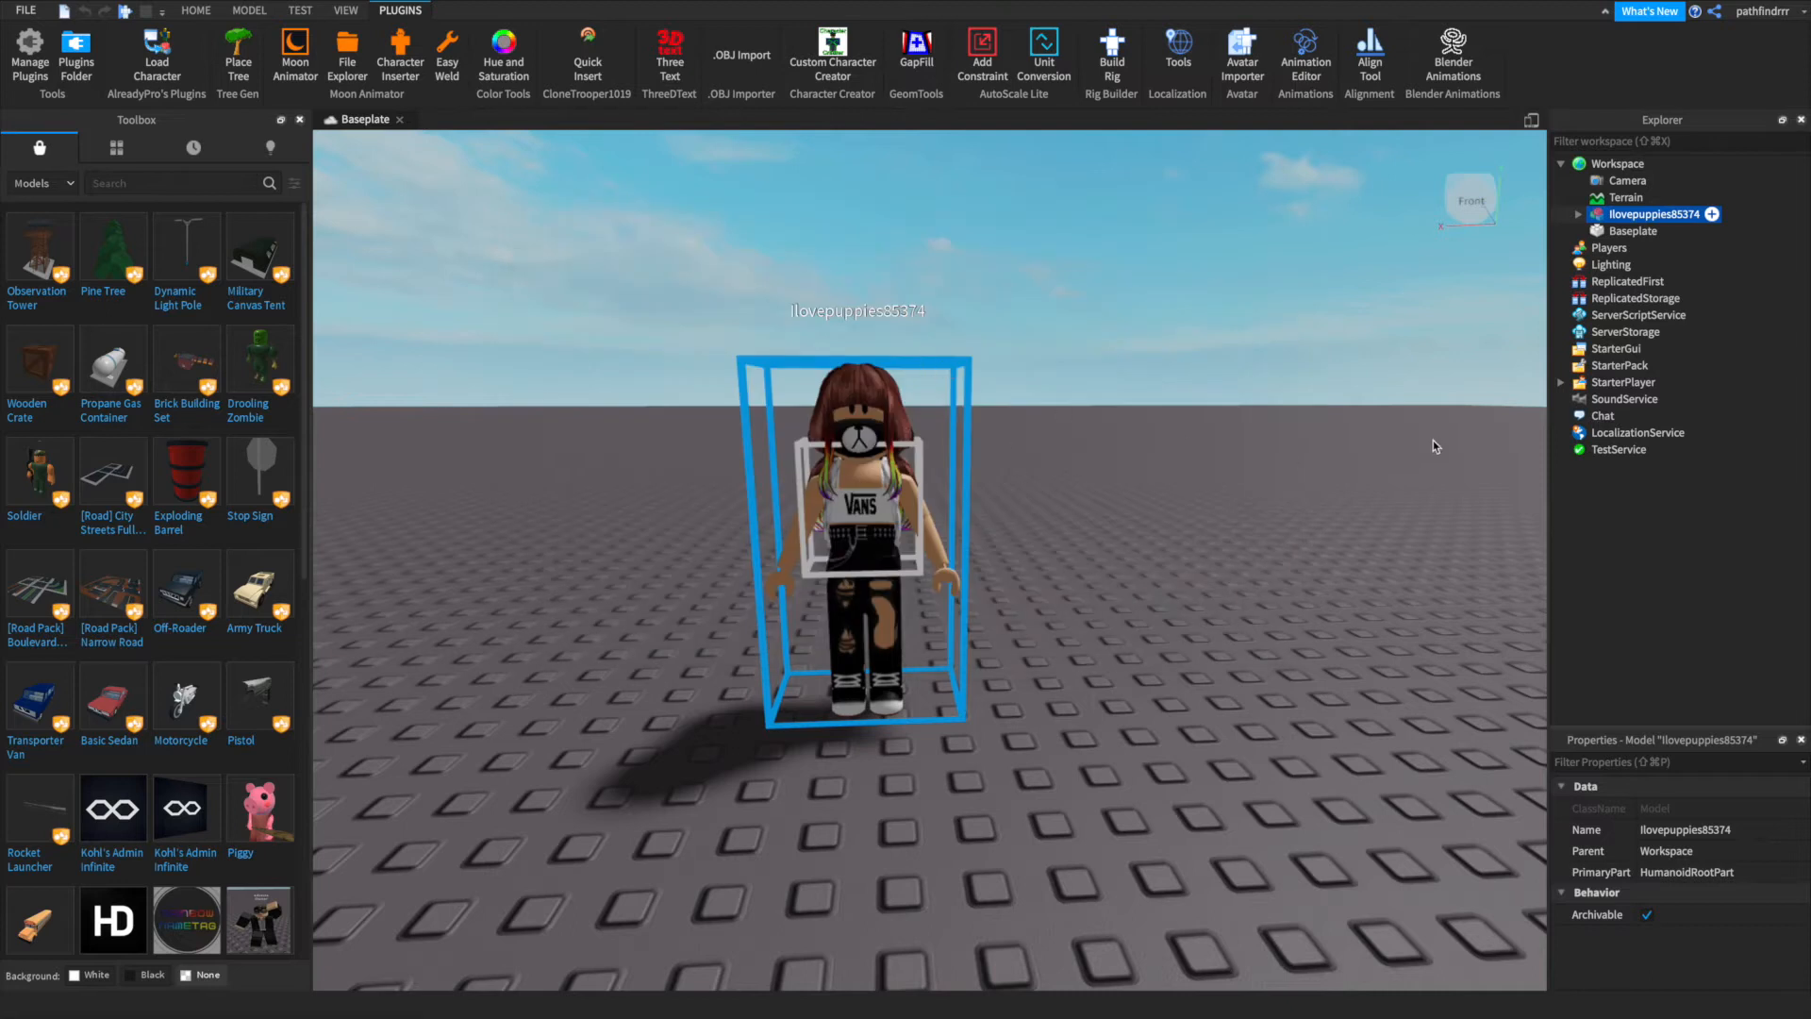
# - Export the character model to the Desktop with the file name Ilovepuppies85374, and delete the character from the workspace
pyautogui.rightClick(1616, 216)
pyautogui.click(1723, 718)
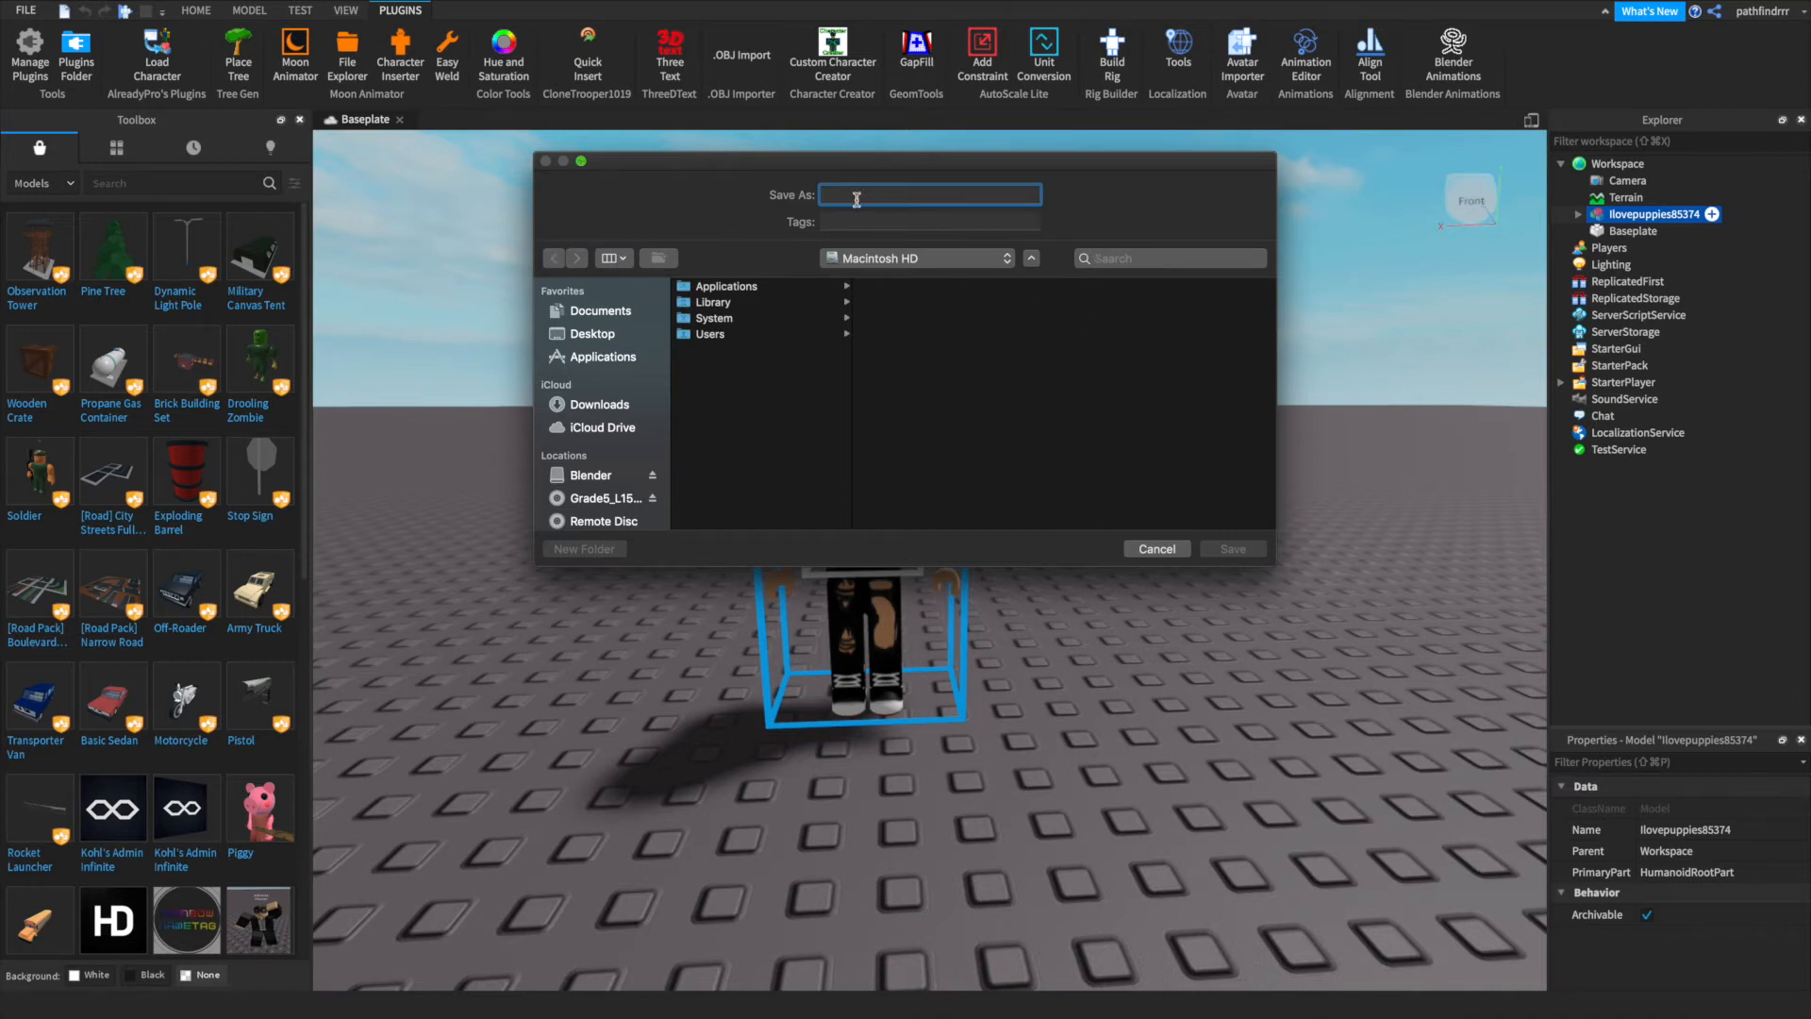
pyautogui.click(886, 258)
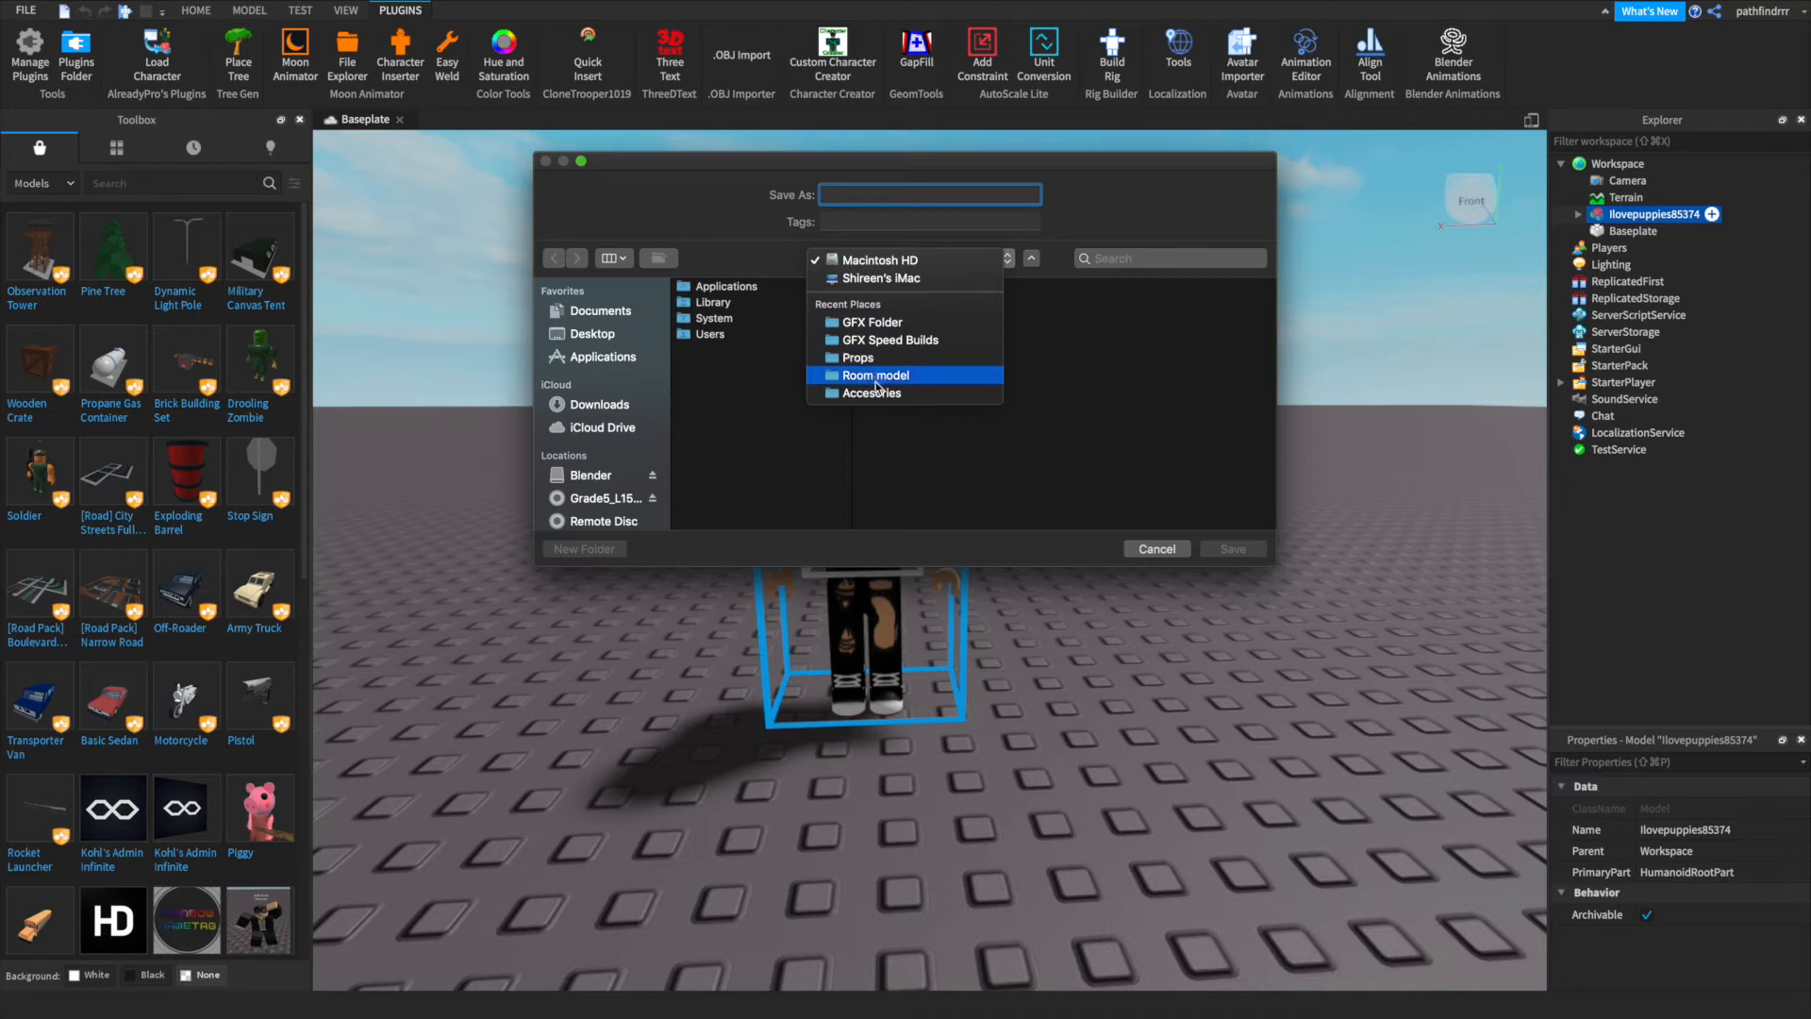
pyautogui.click(1053, 358)
pyautogui.click(593, 333)
pyautogui.write('lovepuppies85374')
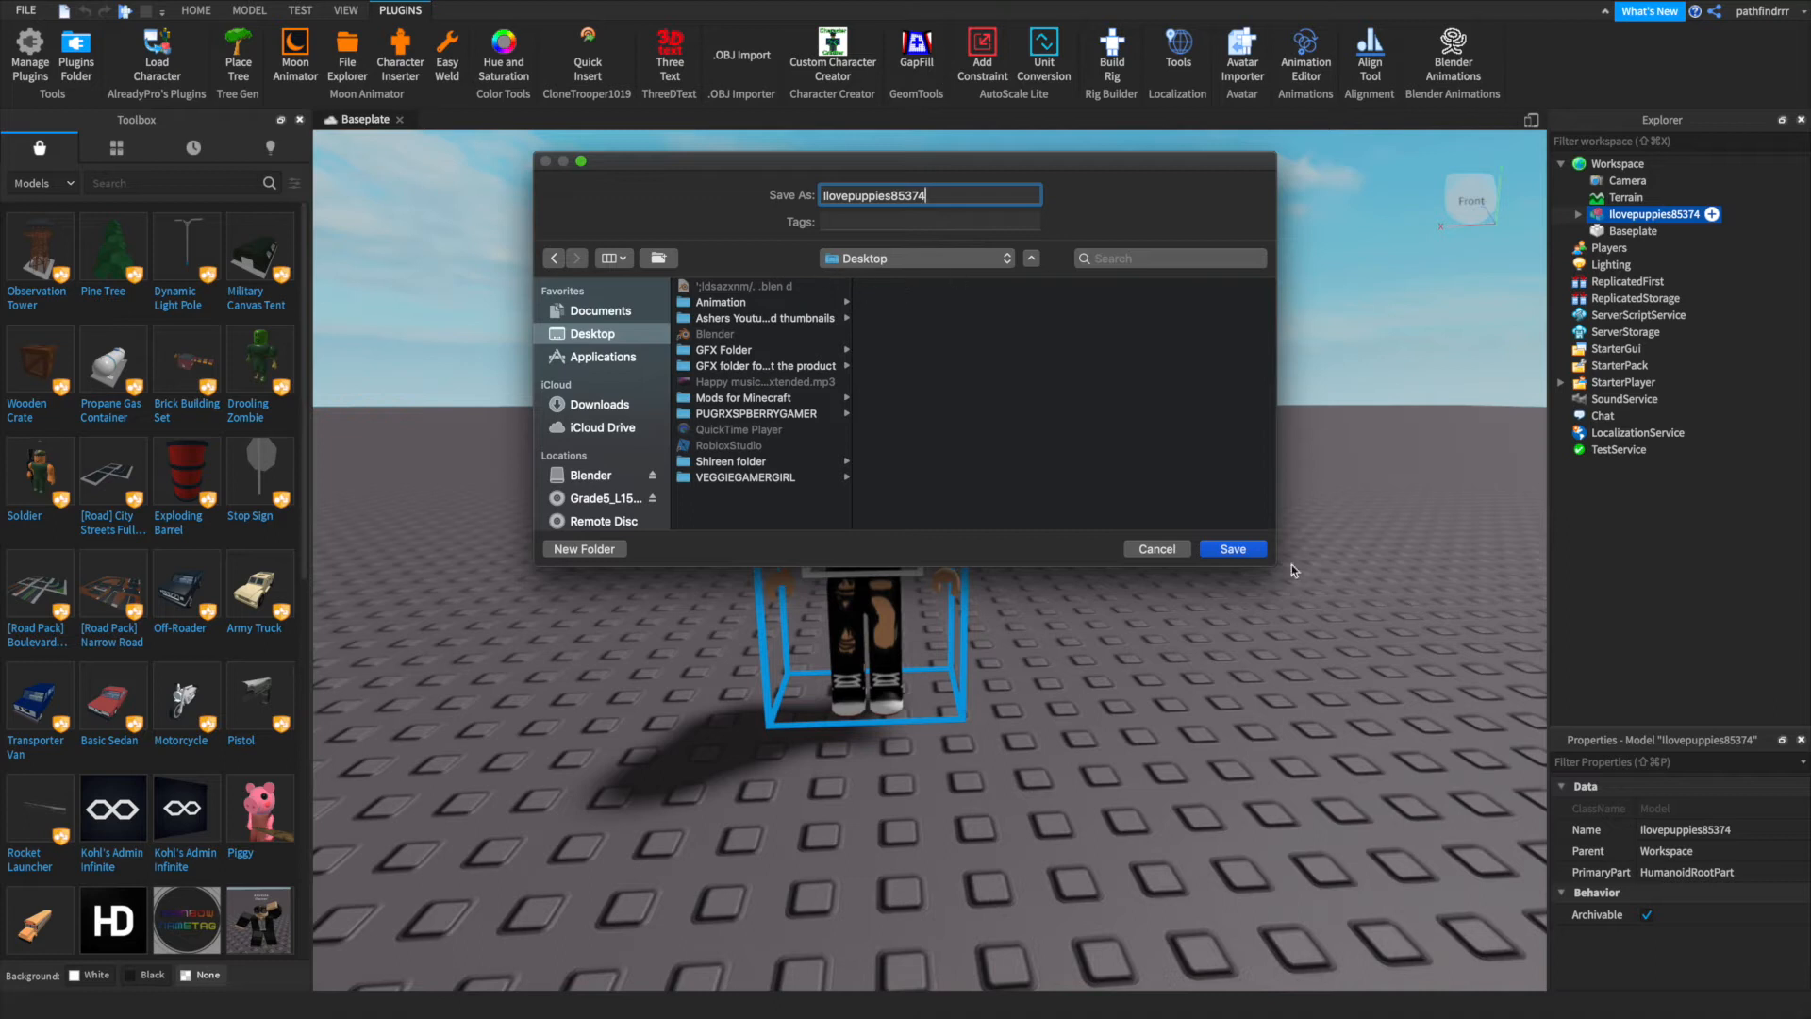
pyautogui.click(1233, 549)
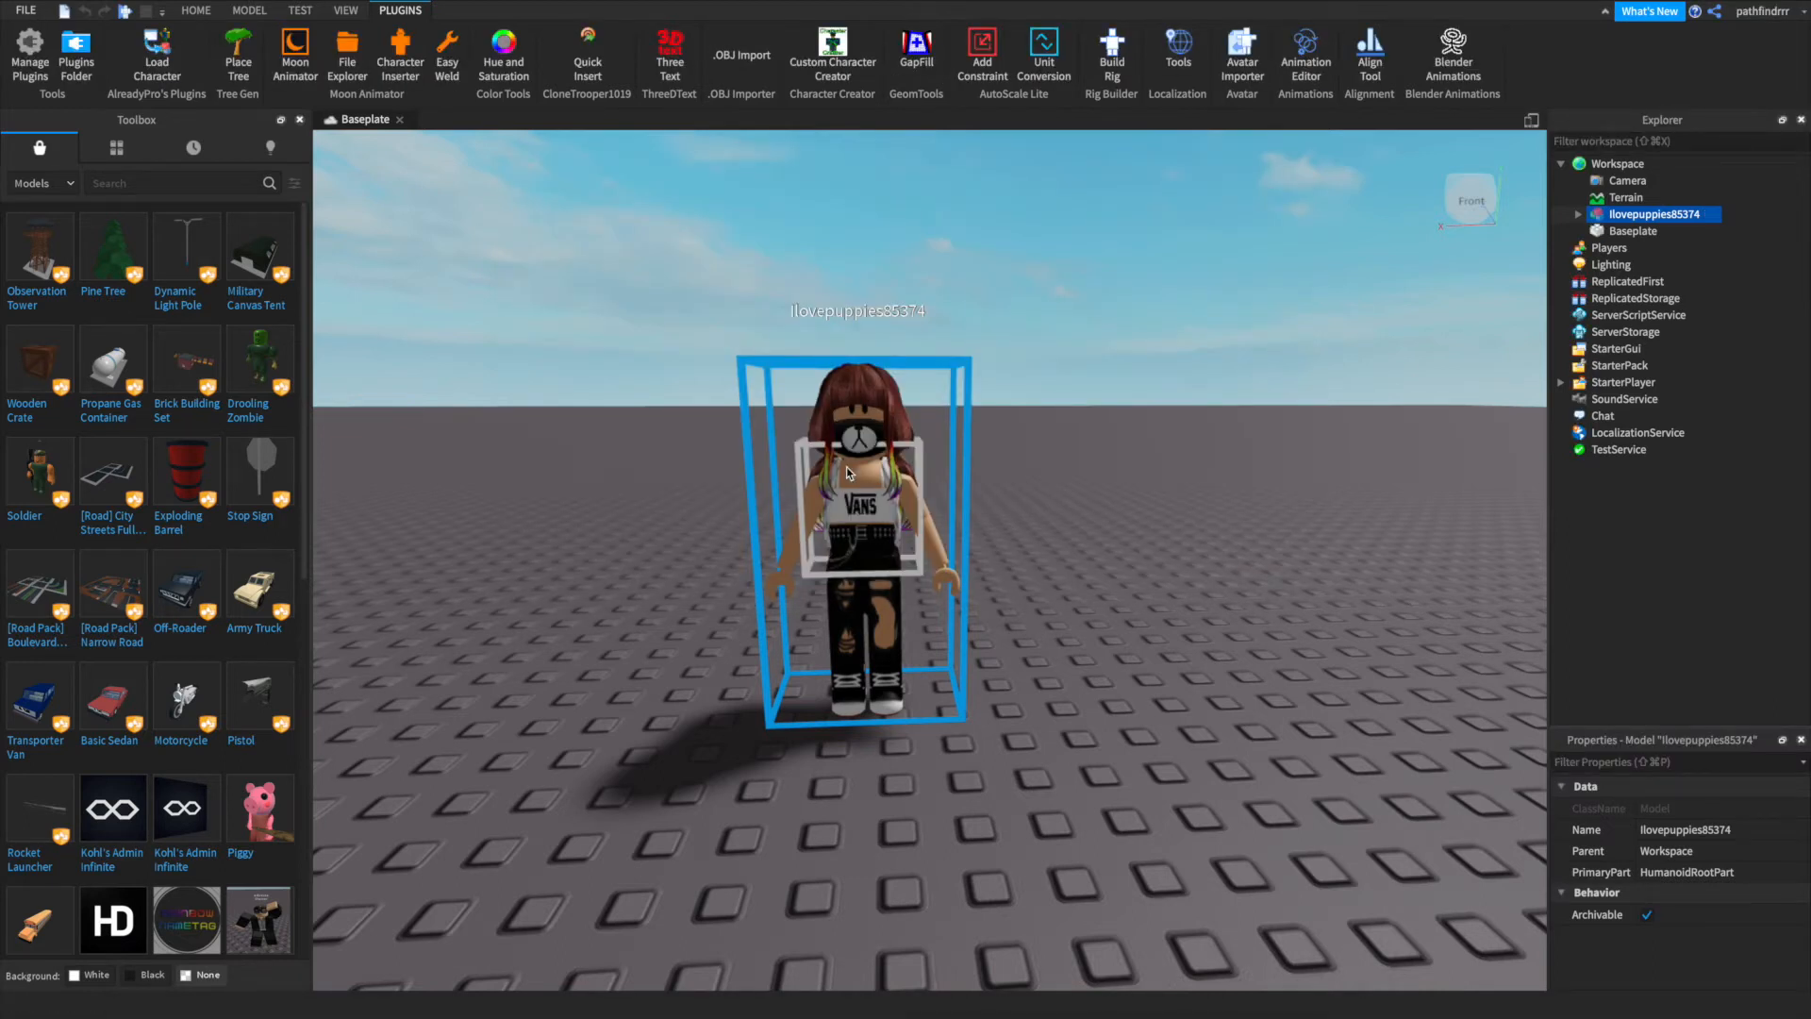
pyautogui.press('Delete')
pyautogui.moveTo(918, 489); pyautogui.dragTo(902, 493, button='right')
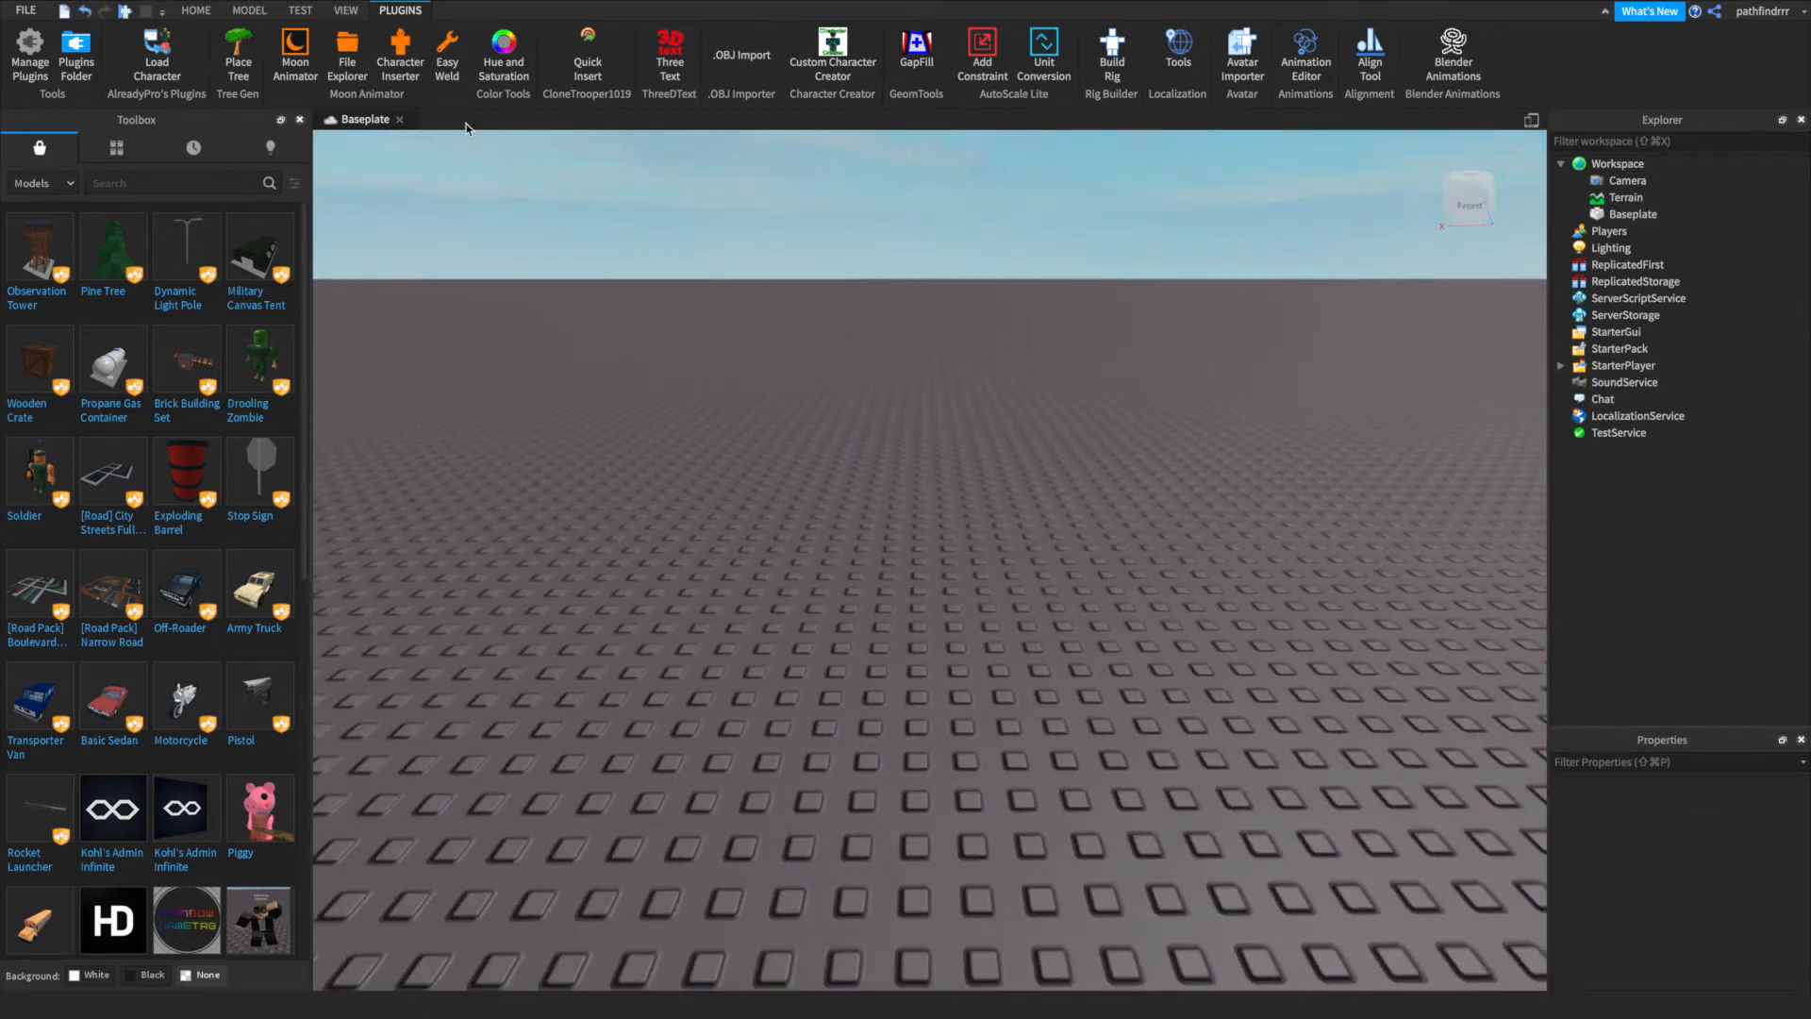
pyautogui.click(48, 183)
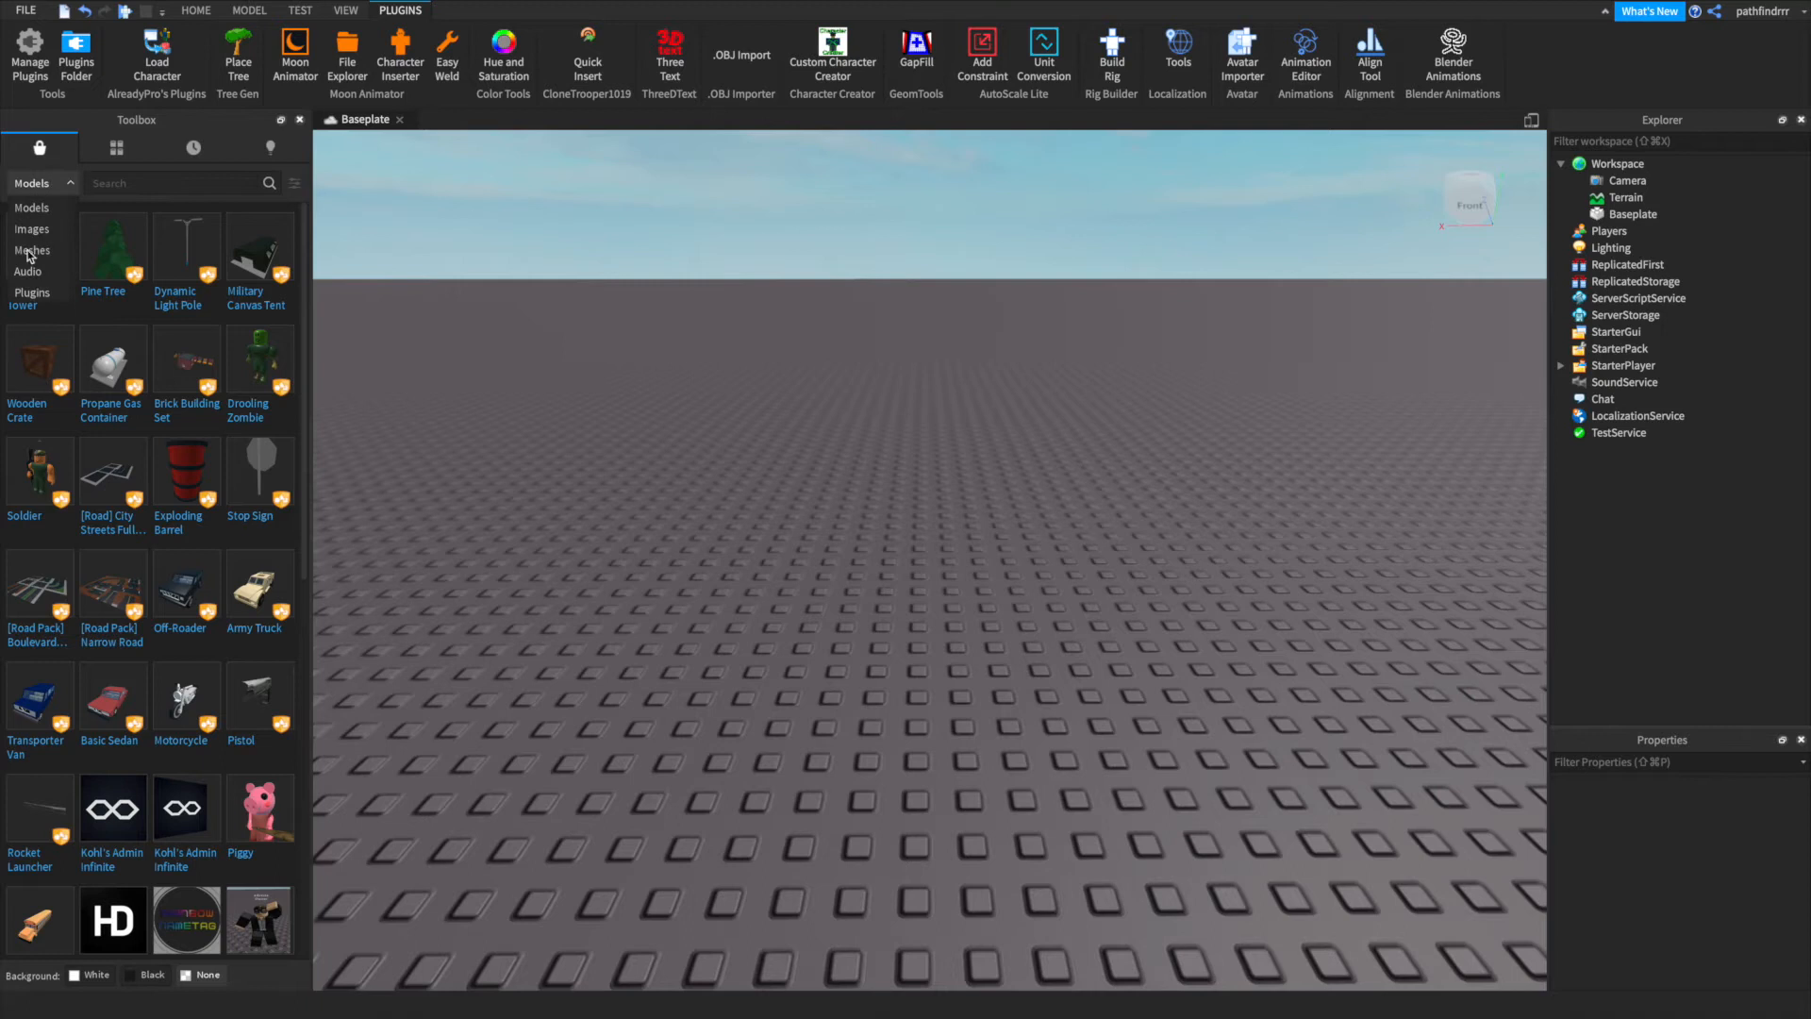
pyautogui.click(36, 291)
pyautogui.click(47, 183)
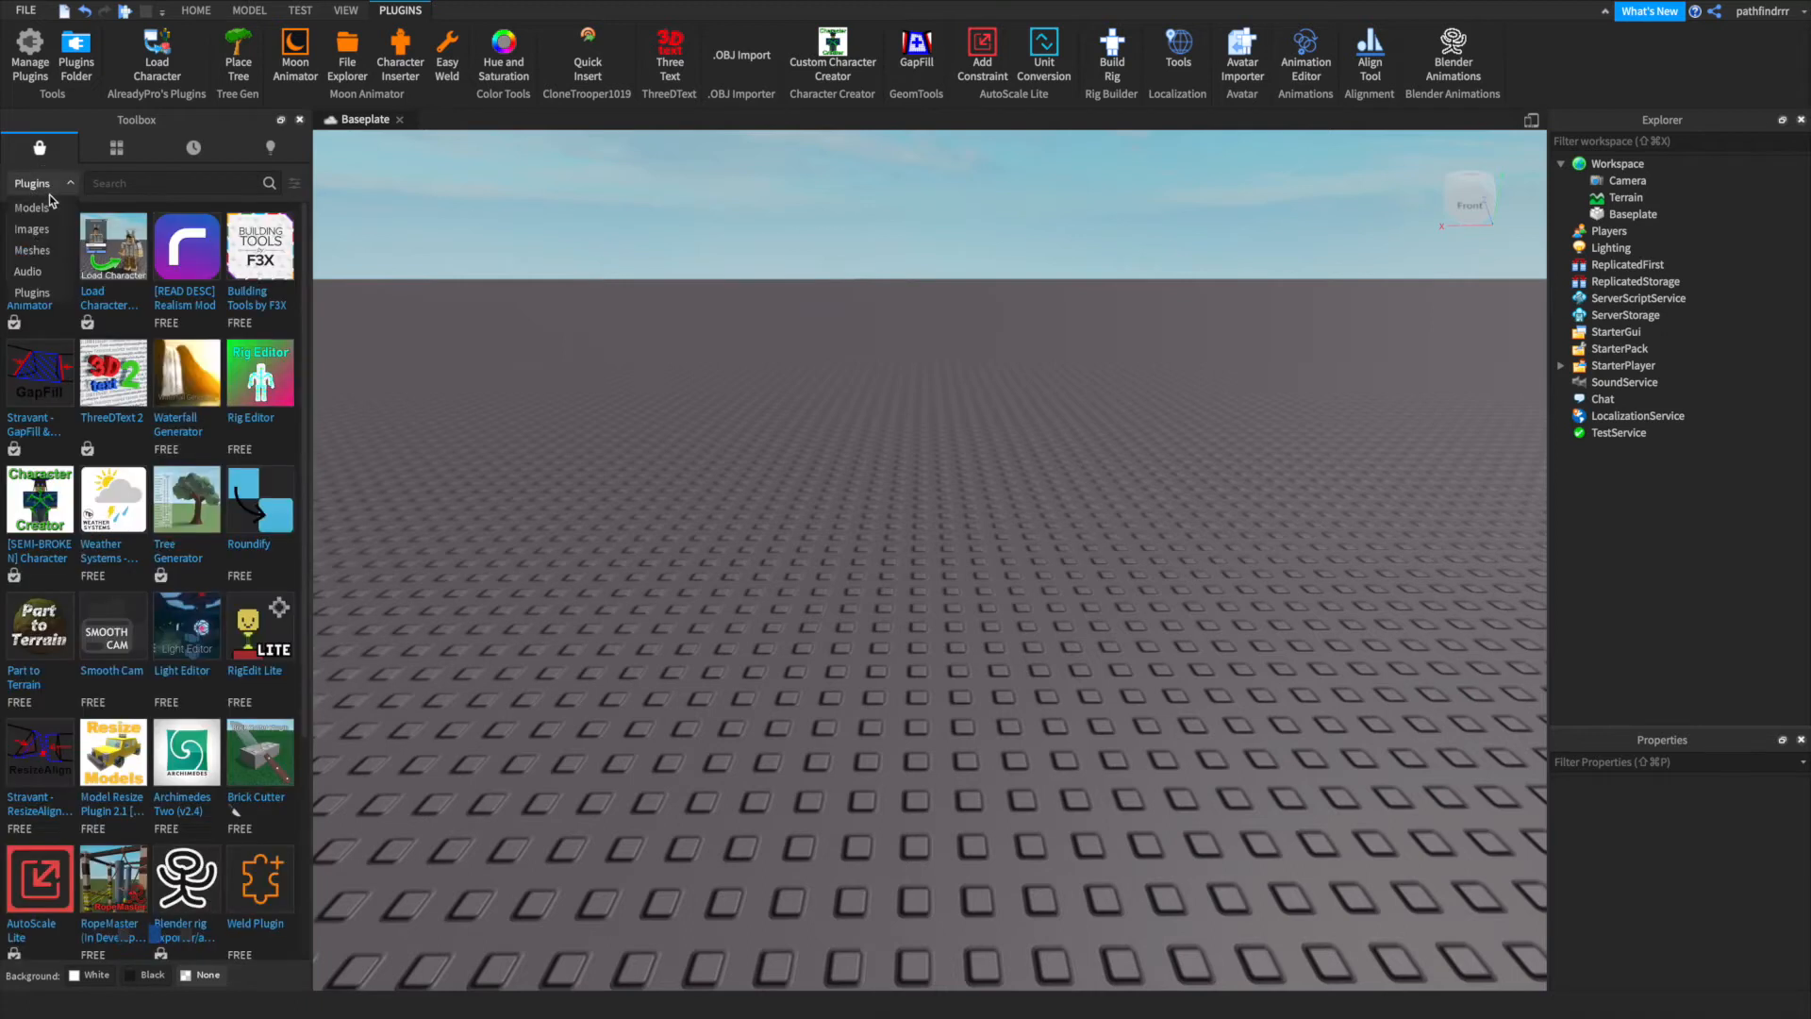
pyautogui.click(49, 207)
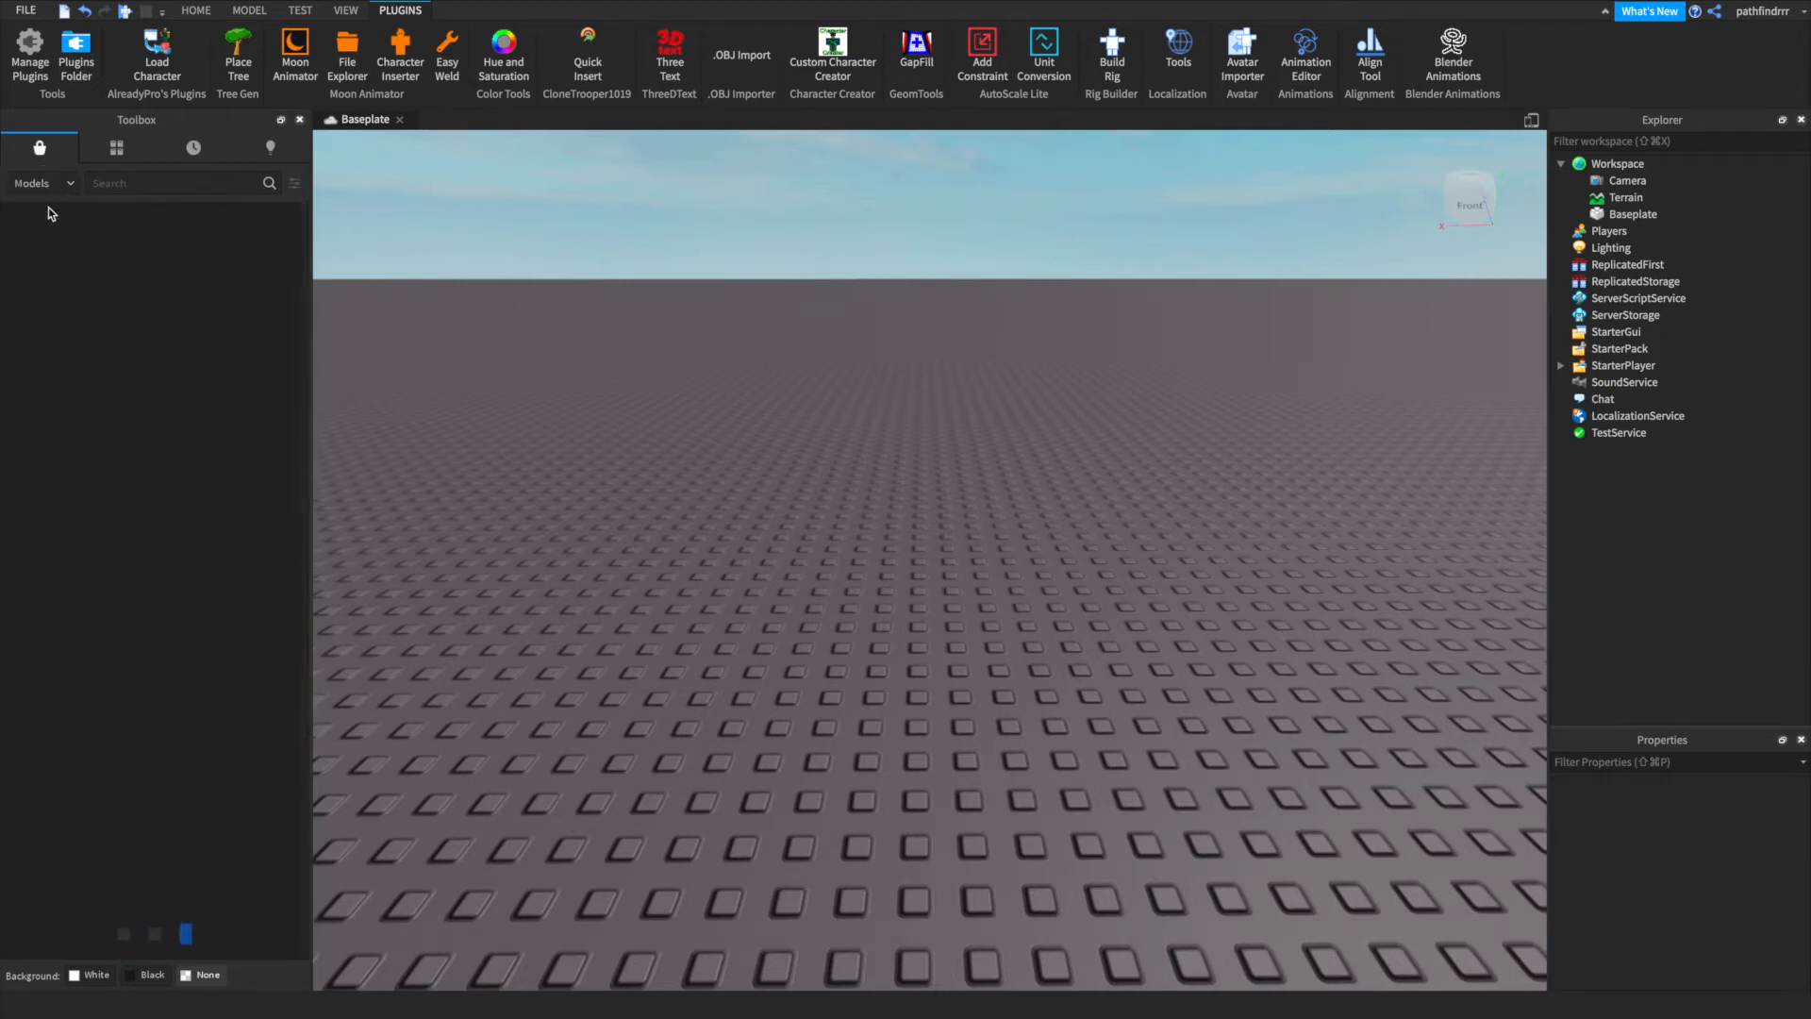
# - Search the Toolbox models for raspberry and place the pink raspberry model on the baseplate
pyautogui.click(132, 185)
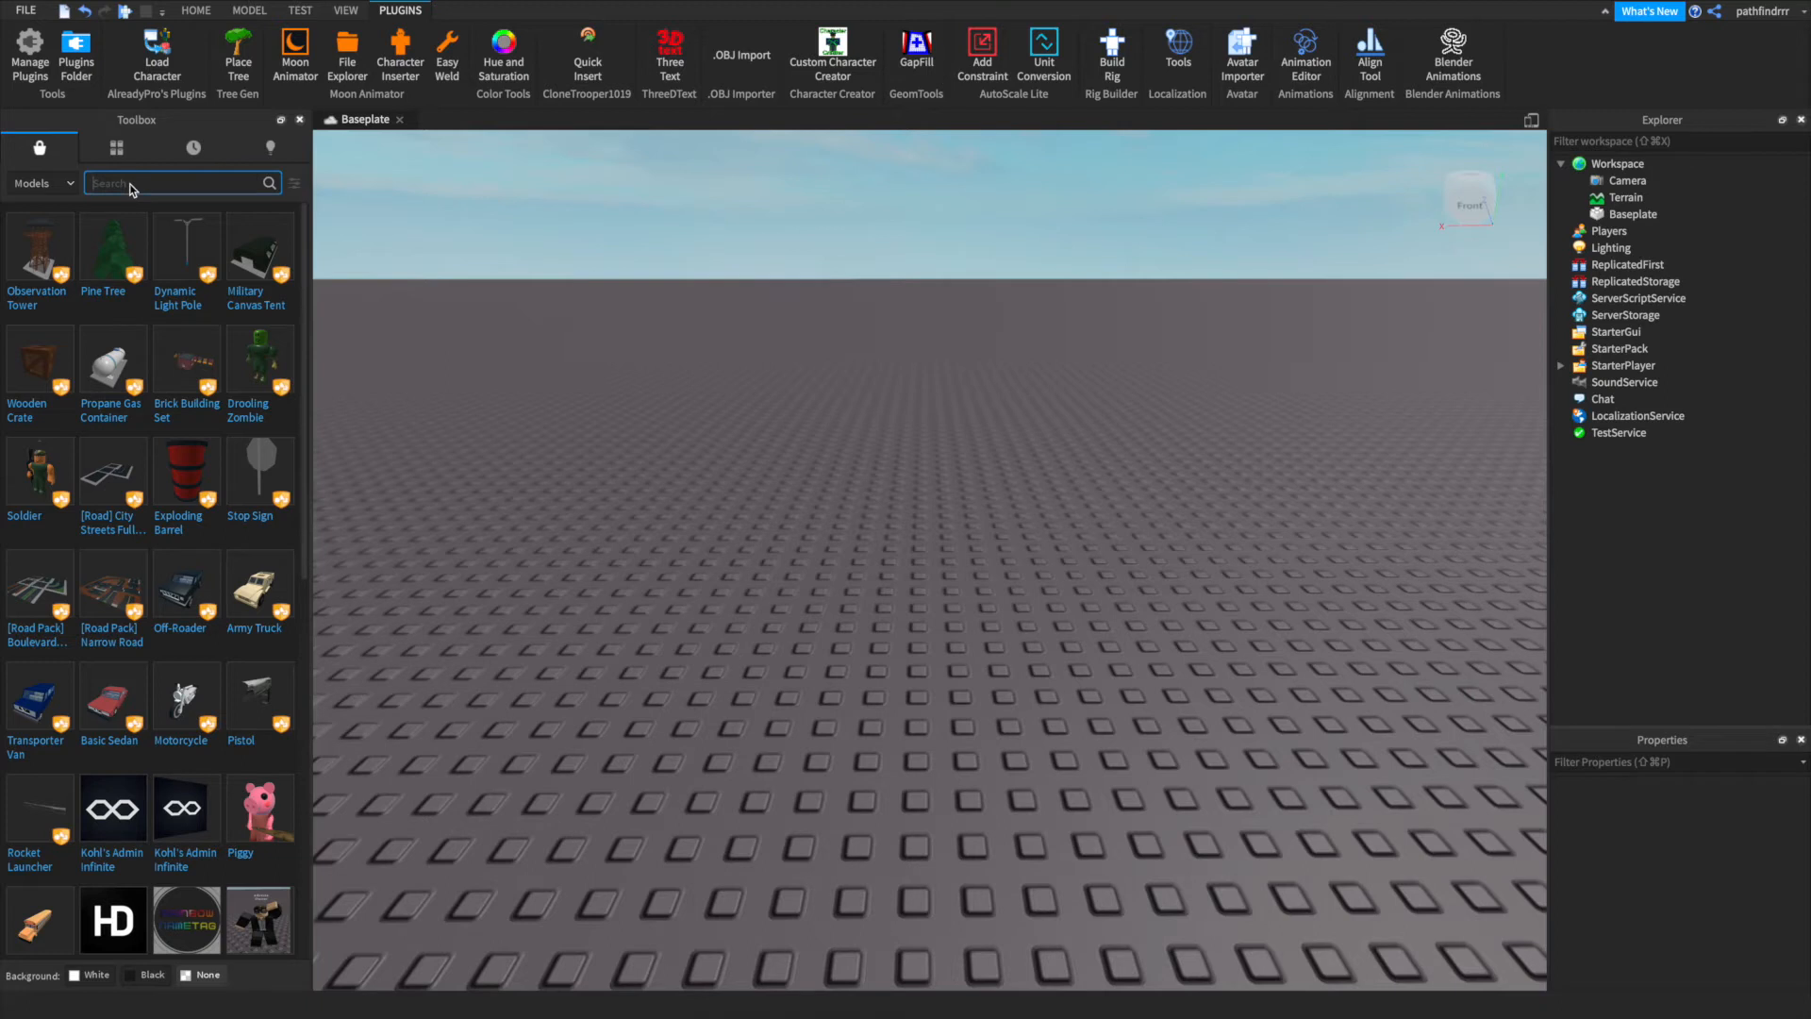
pyautogui.write('raspberry')
pyautogui.press('Return')
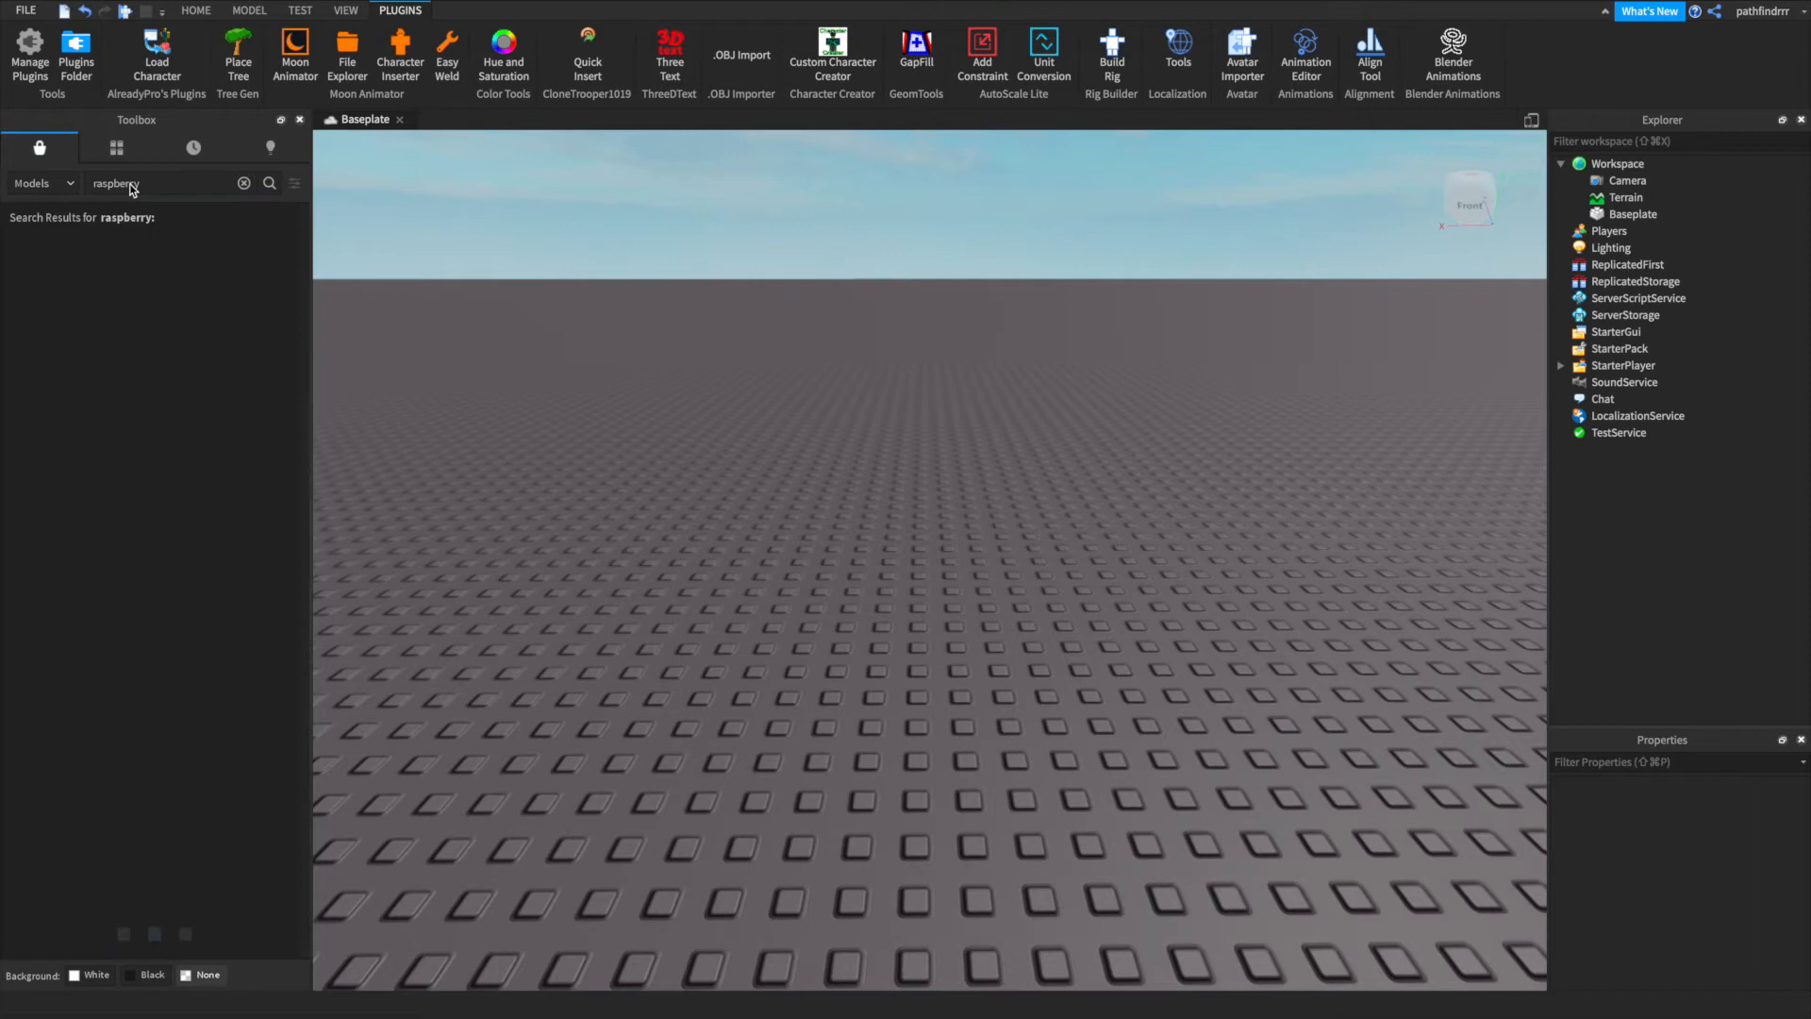
pyautogui.moveTo(592, 235); pyautogui.dragTo(591, 236, button='right')
pyautogui.moveTo(38, 295); pyautogui.dragTo(786, 613)
# - Enlarge the raspberry model on the baseplate to several times its original size with the Scale tool
pyautogui.press('w')
pyautogui.moveTo(786, 613); pyautogui.dragTo(783, 608, button='right')
pyautogui.press('s')
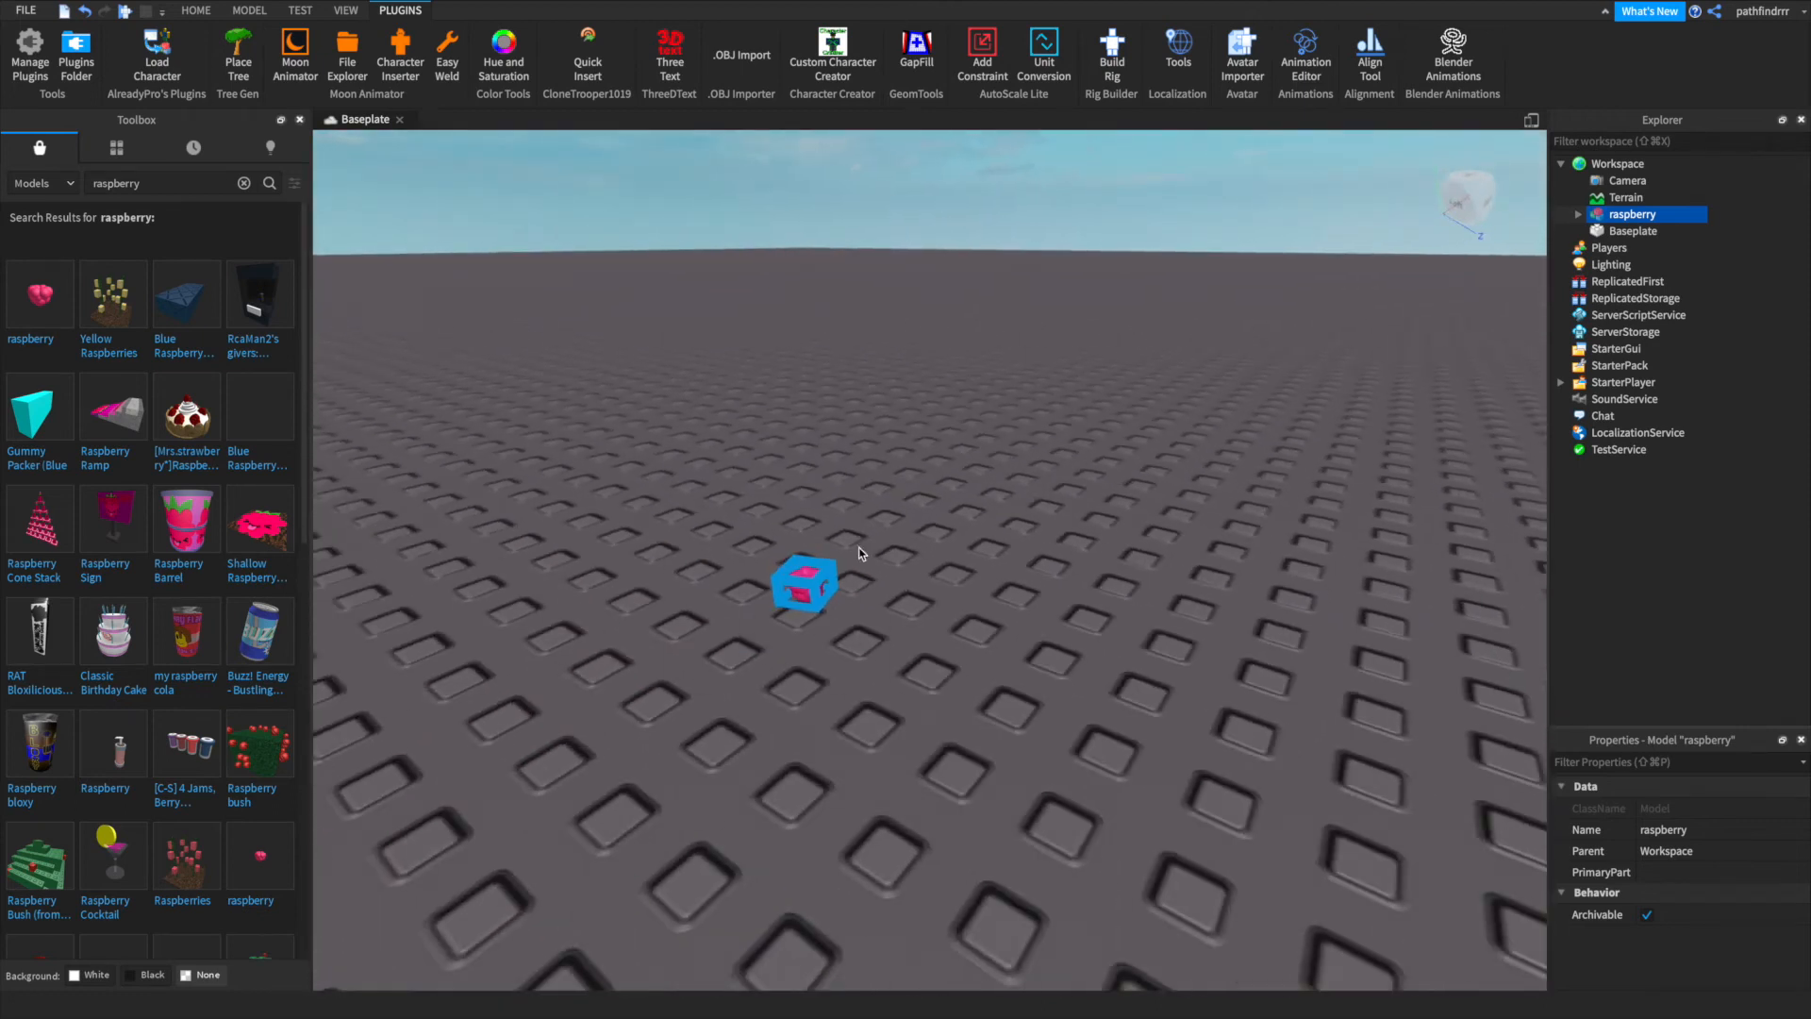
pyautogui.press('f')
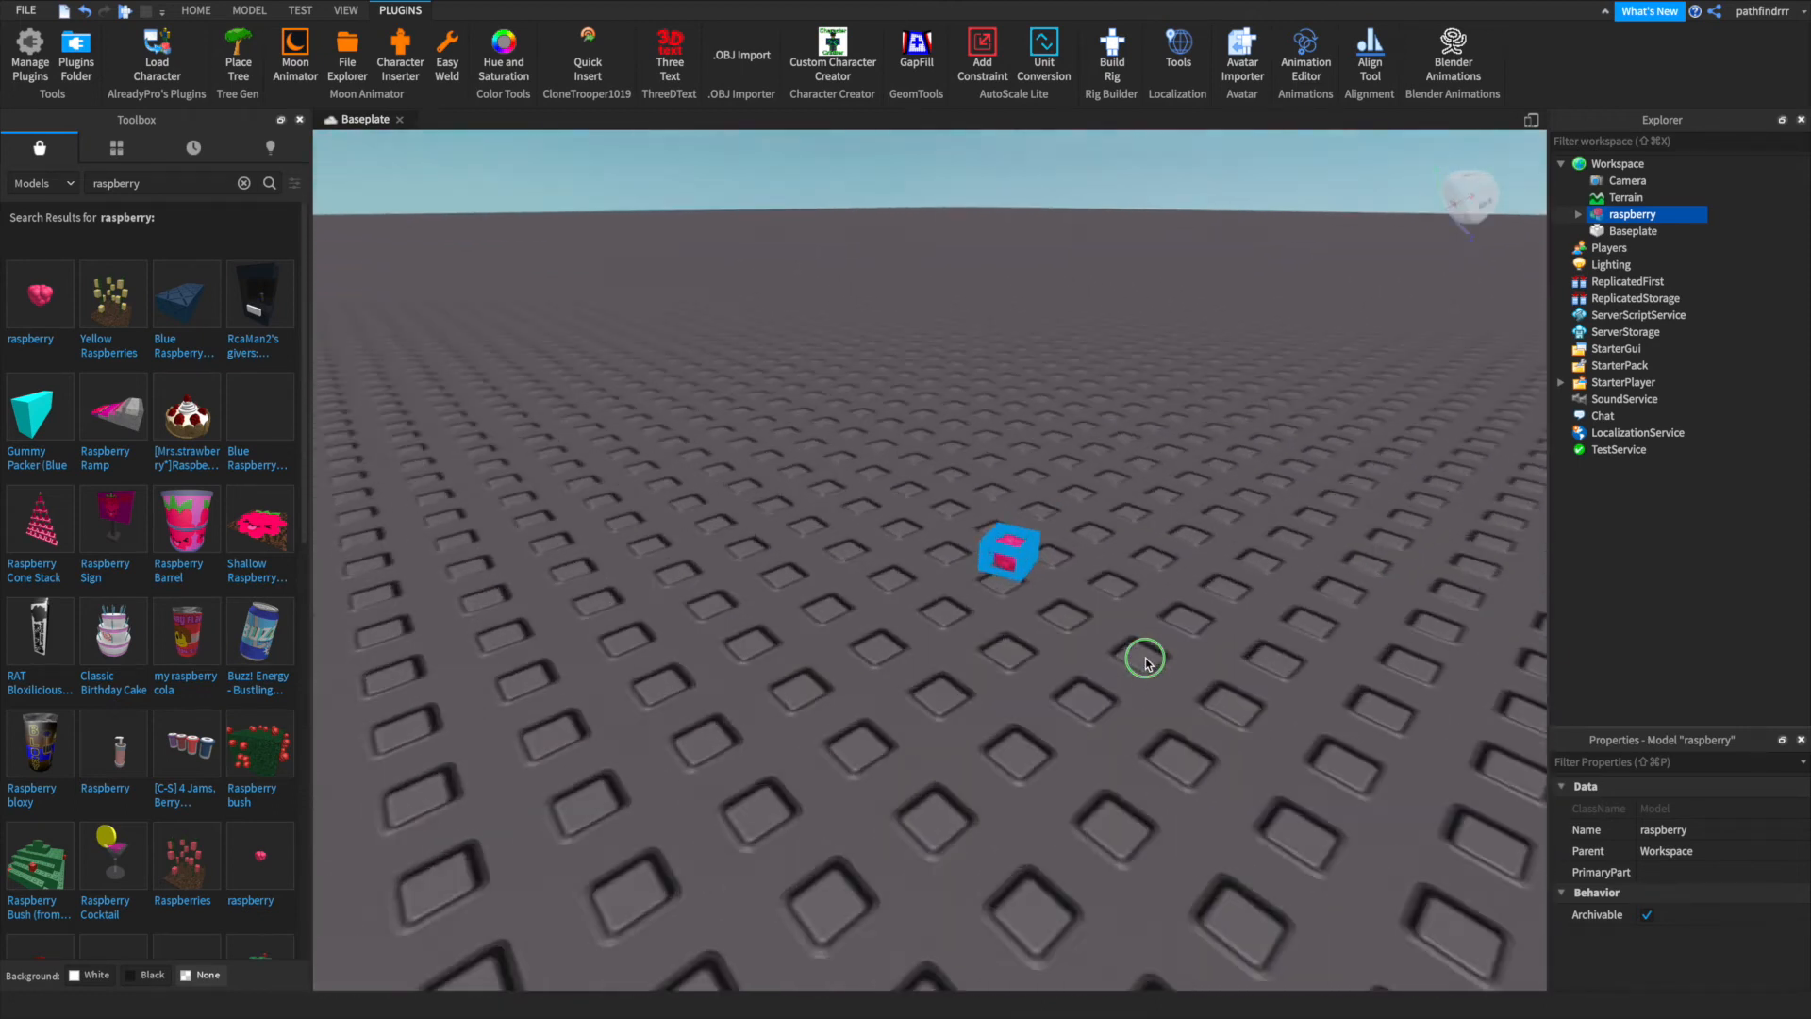
pyautogui.press('d')
pyautogui.press('a')
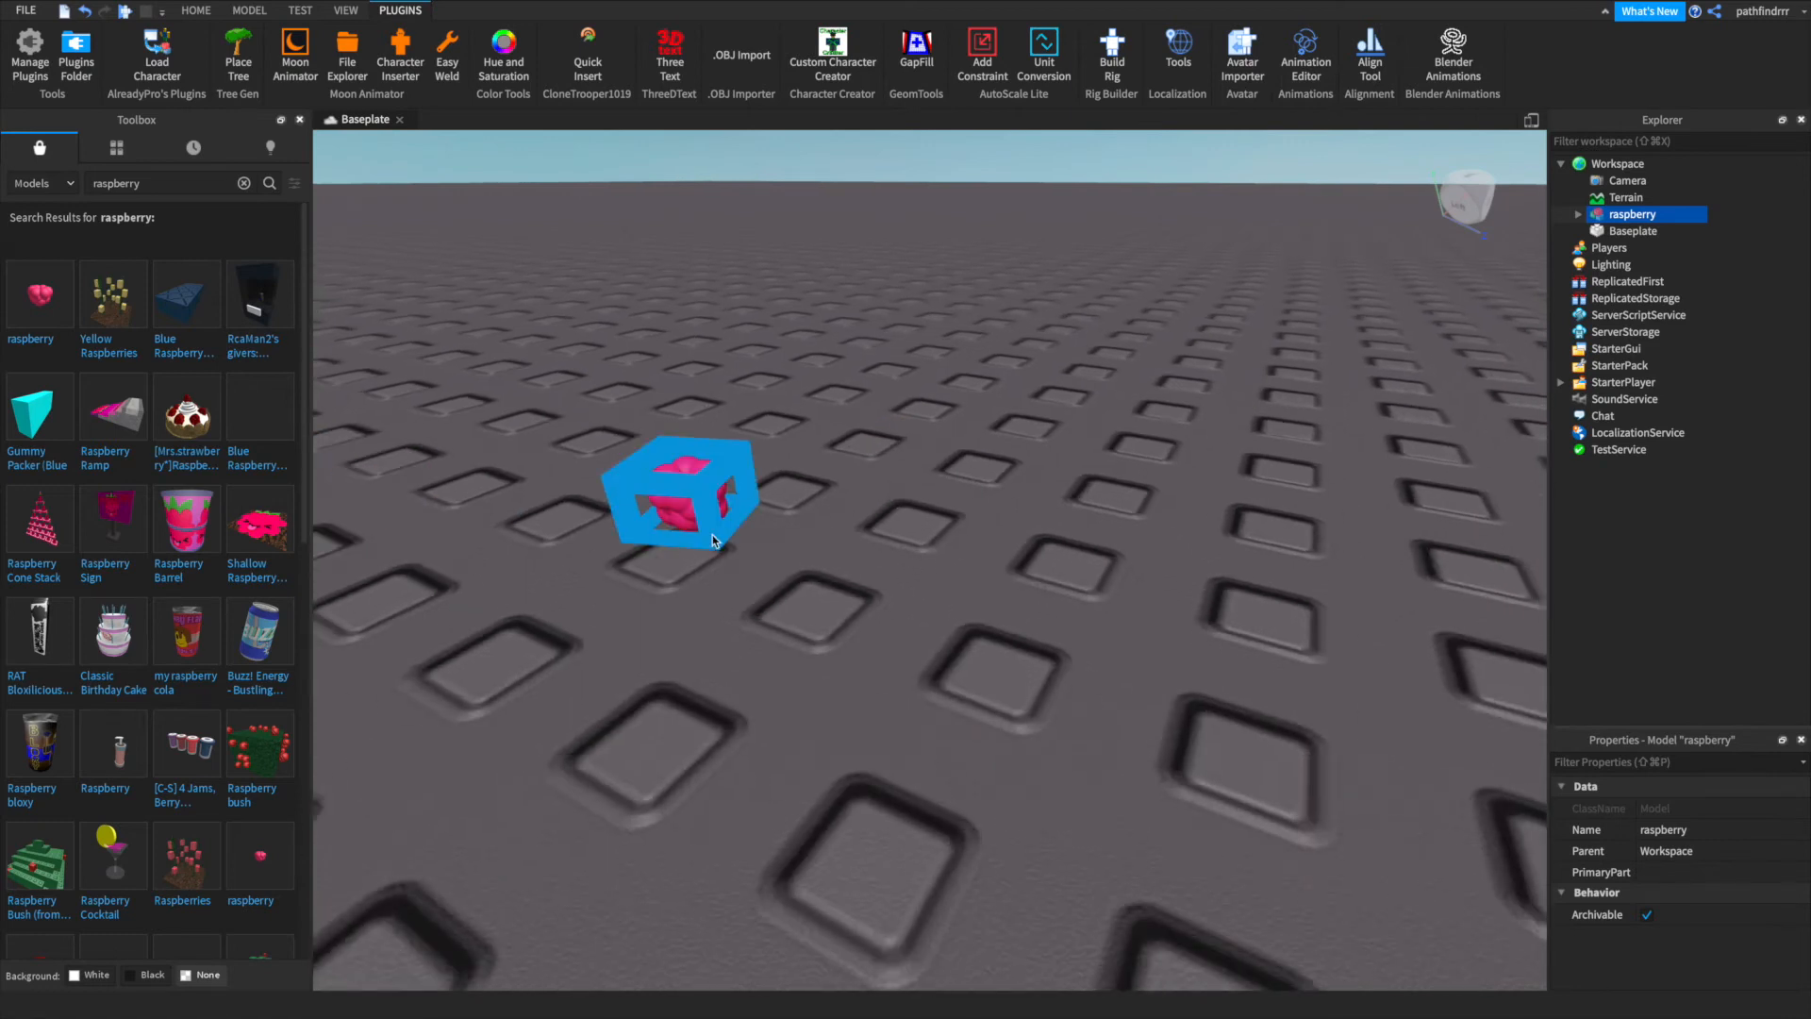
pyautogui.press('s')
pyautogui.click(207, 11)
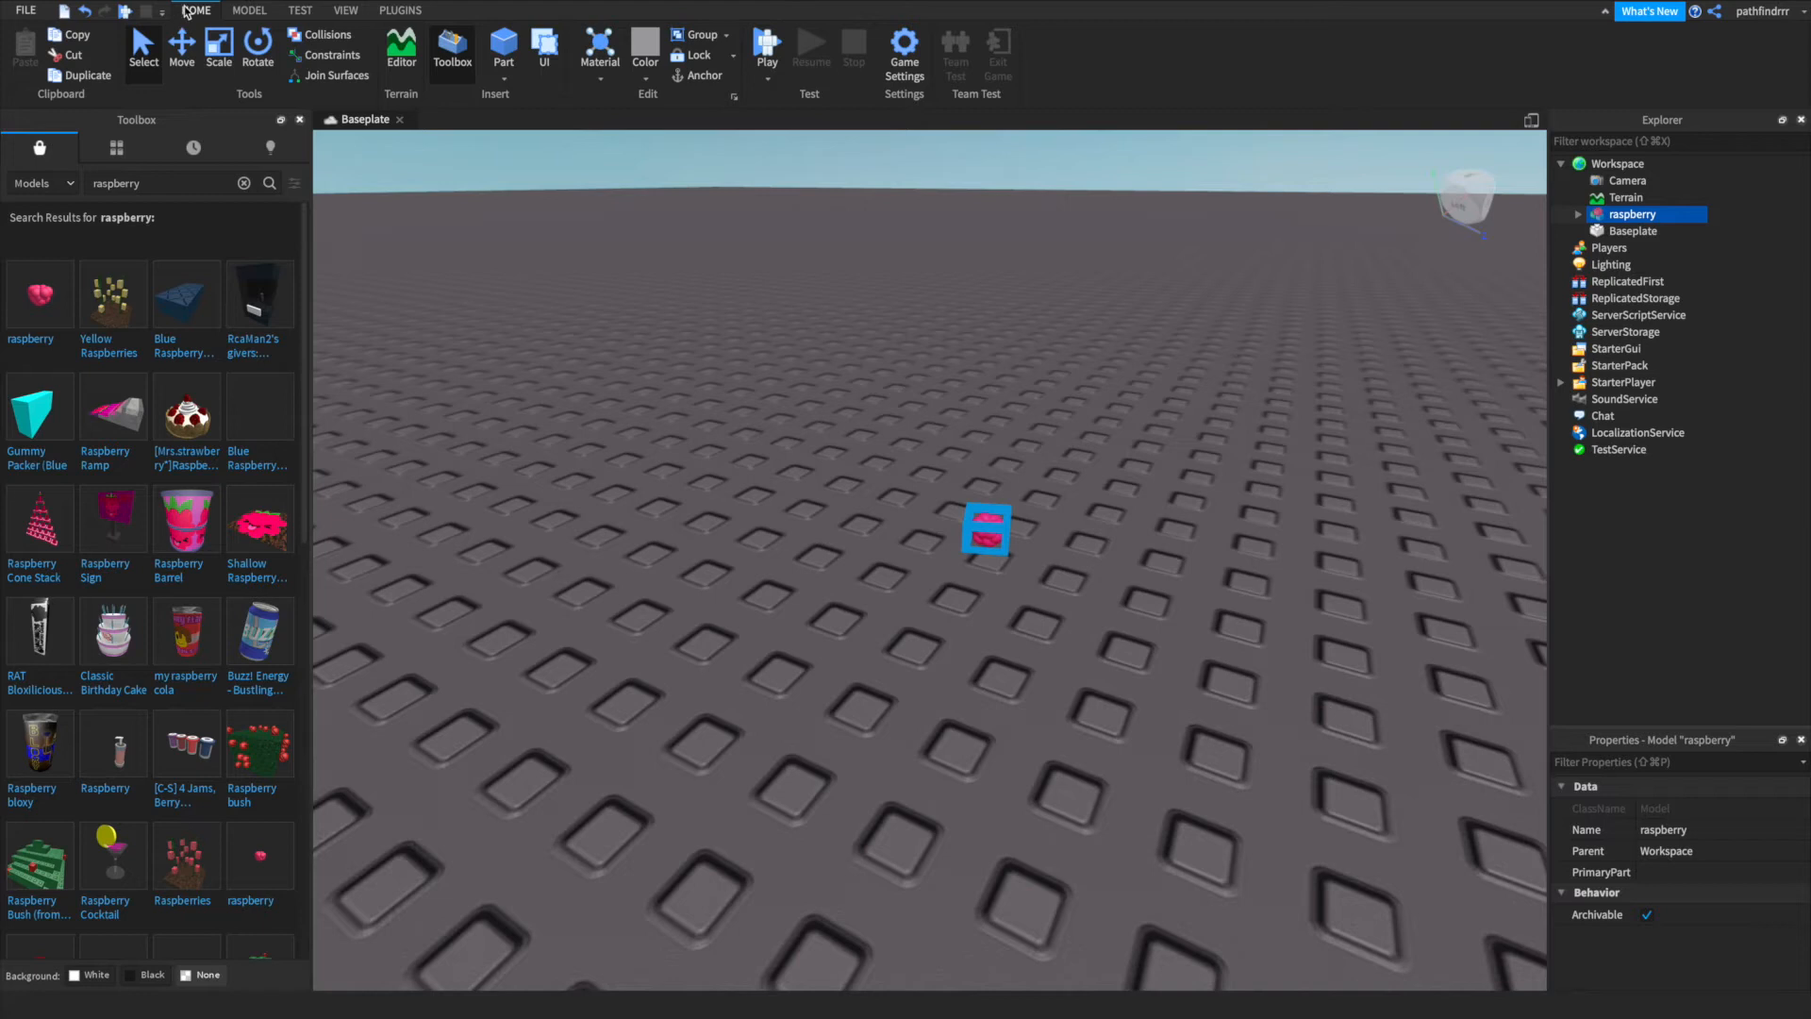
pyautogui.click(226, 54)
pyautogui.moveTo(976, 399); pyautogui.dragTo(990, 218)
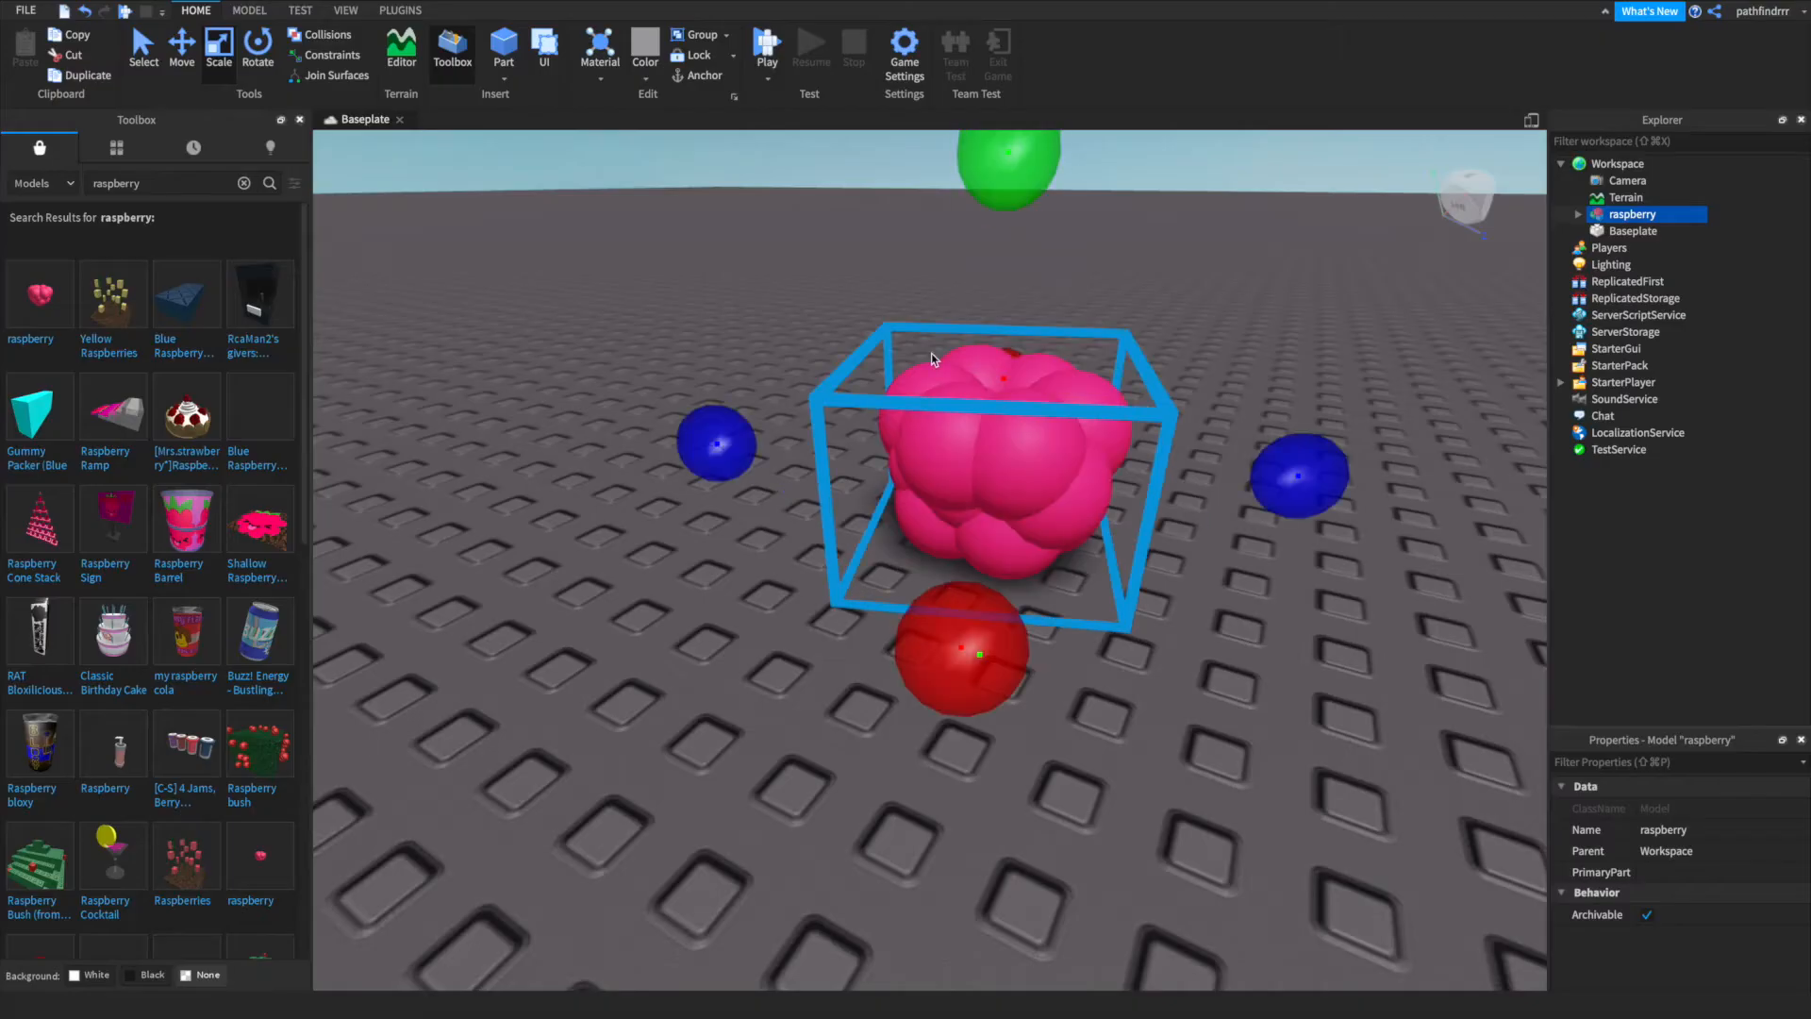
# - Scale the enlarged raspberry model down slightly
pyautogui.scroll(-5, 654, 472)
pyautogui.scroll(5, 653, 477)
pyautogui.moveTo(654, 473); pyautogui.dragTo(653, 473, button='right')
pyautogui.press('w')
pyautogui.press('d')
pyautogui.moveTo(833, 312); pyautogui.dragTo(833, 340)
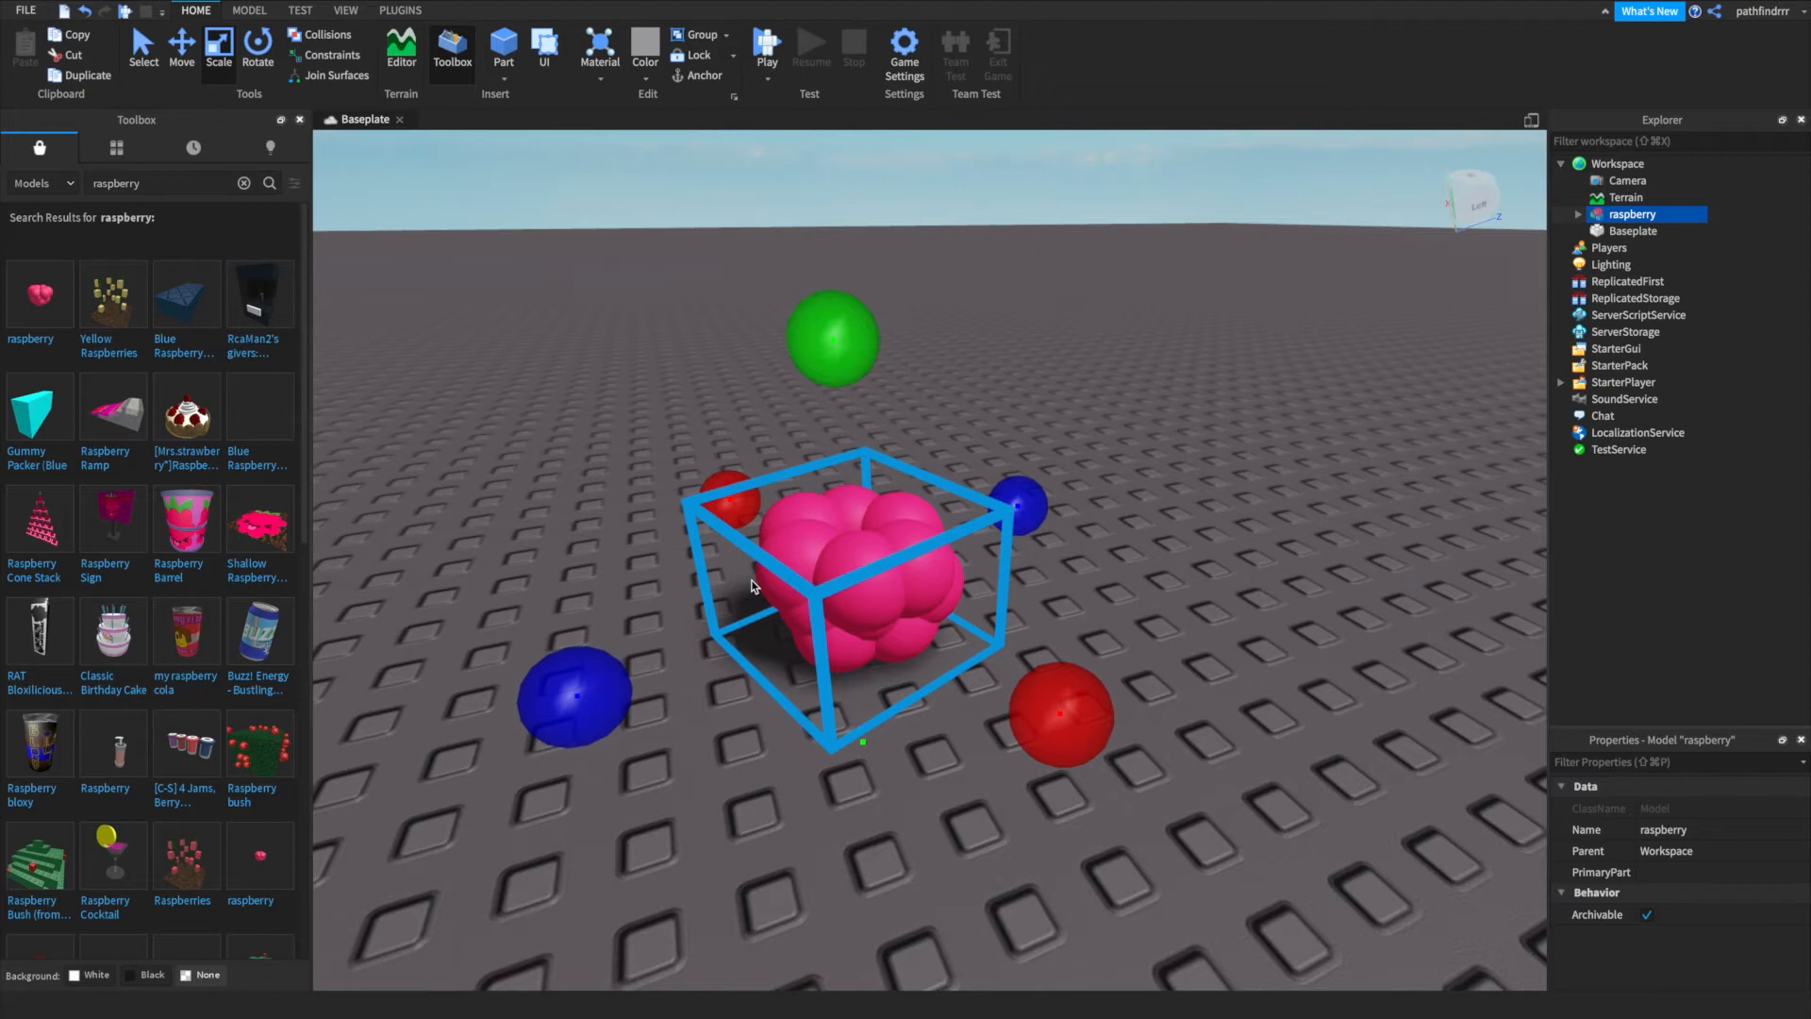
# - Export the selected raspberry model to the Desktop with the file name raspberry
pyautogui.moveTo(1122, 336); pyautogui.dragTo(1135, 330, button='right')
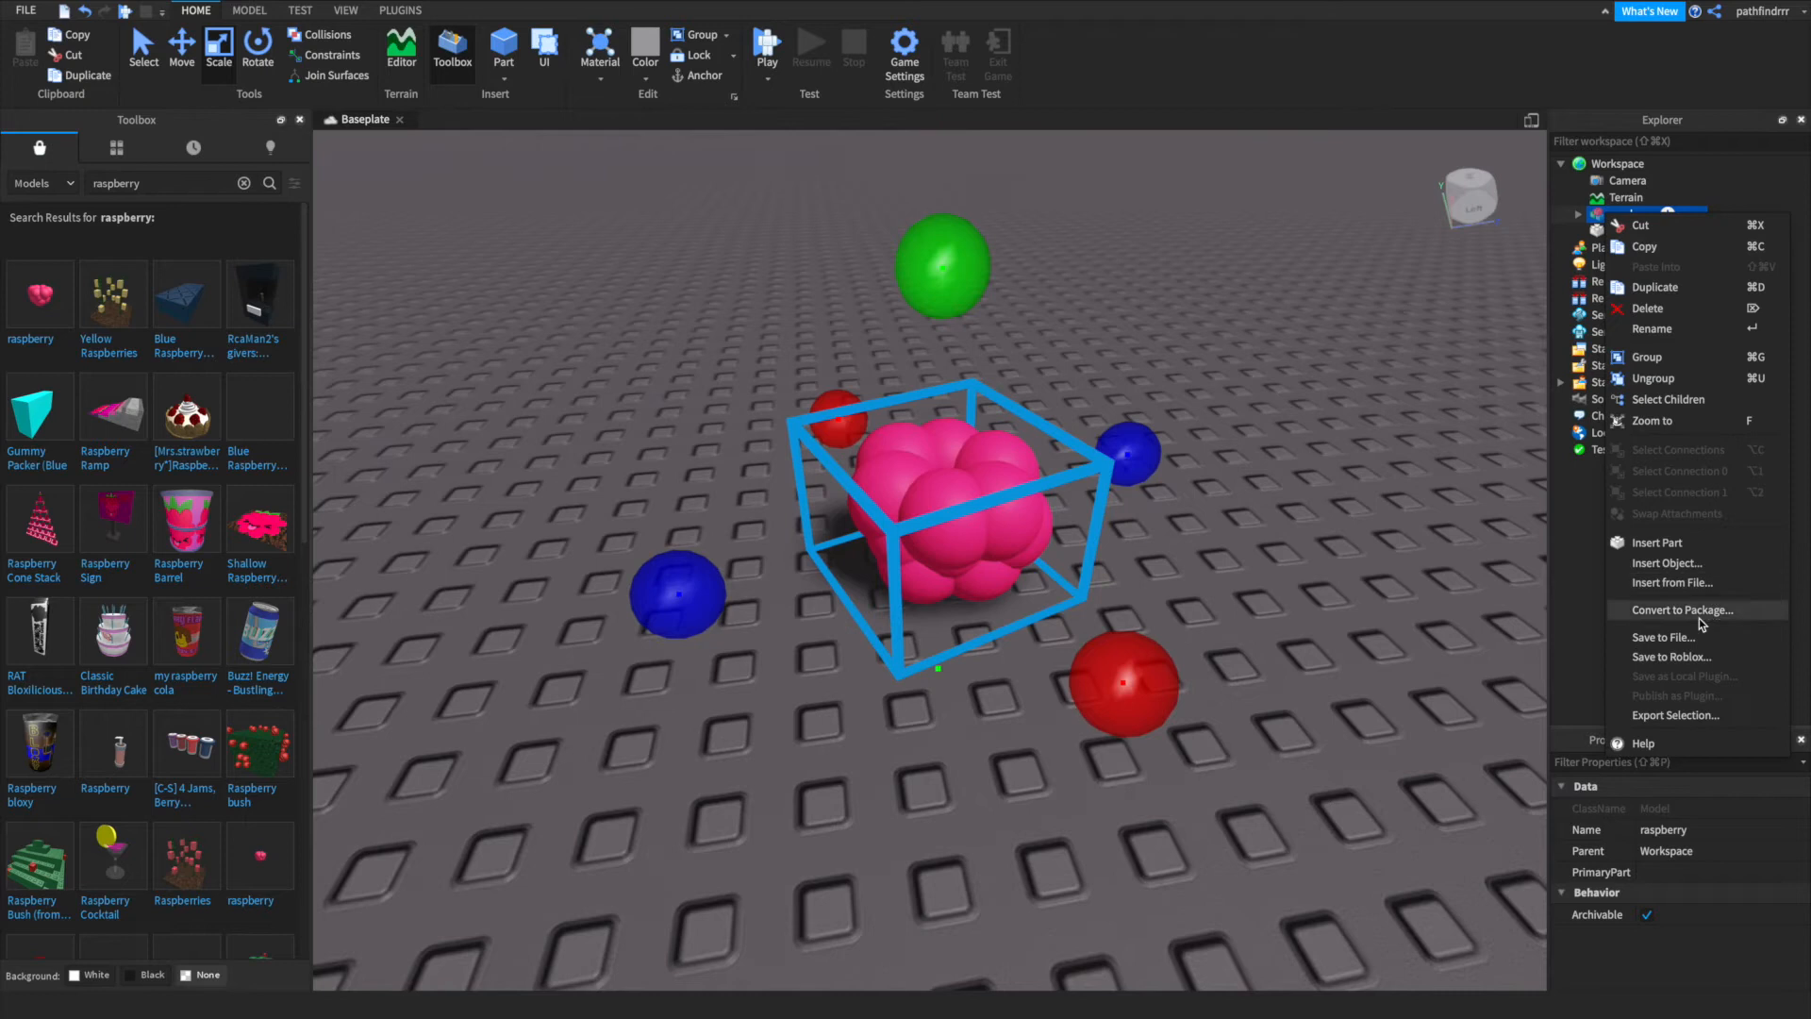
pyautogui.click(1675, 715)
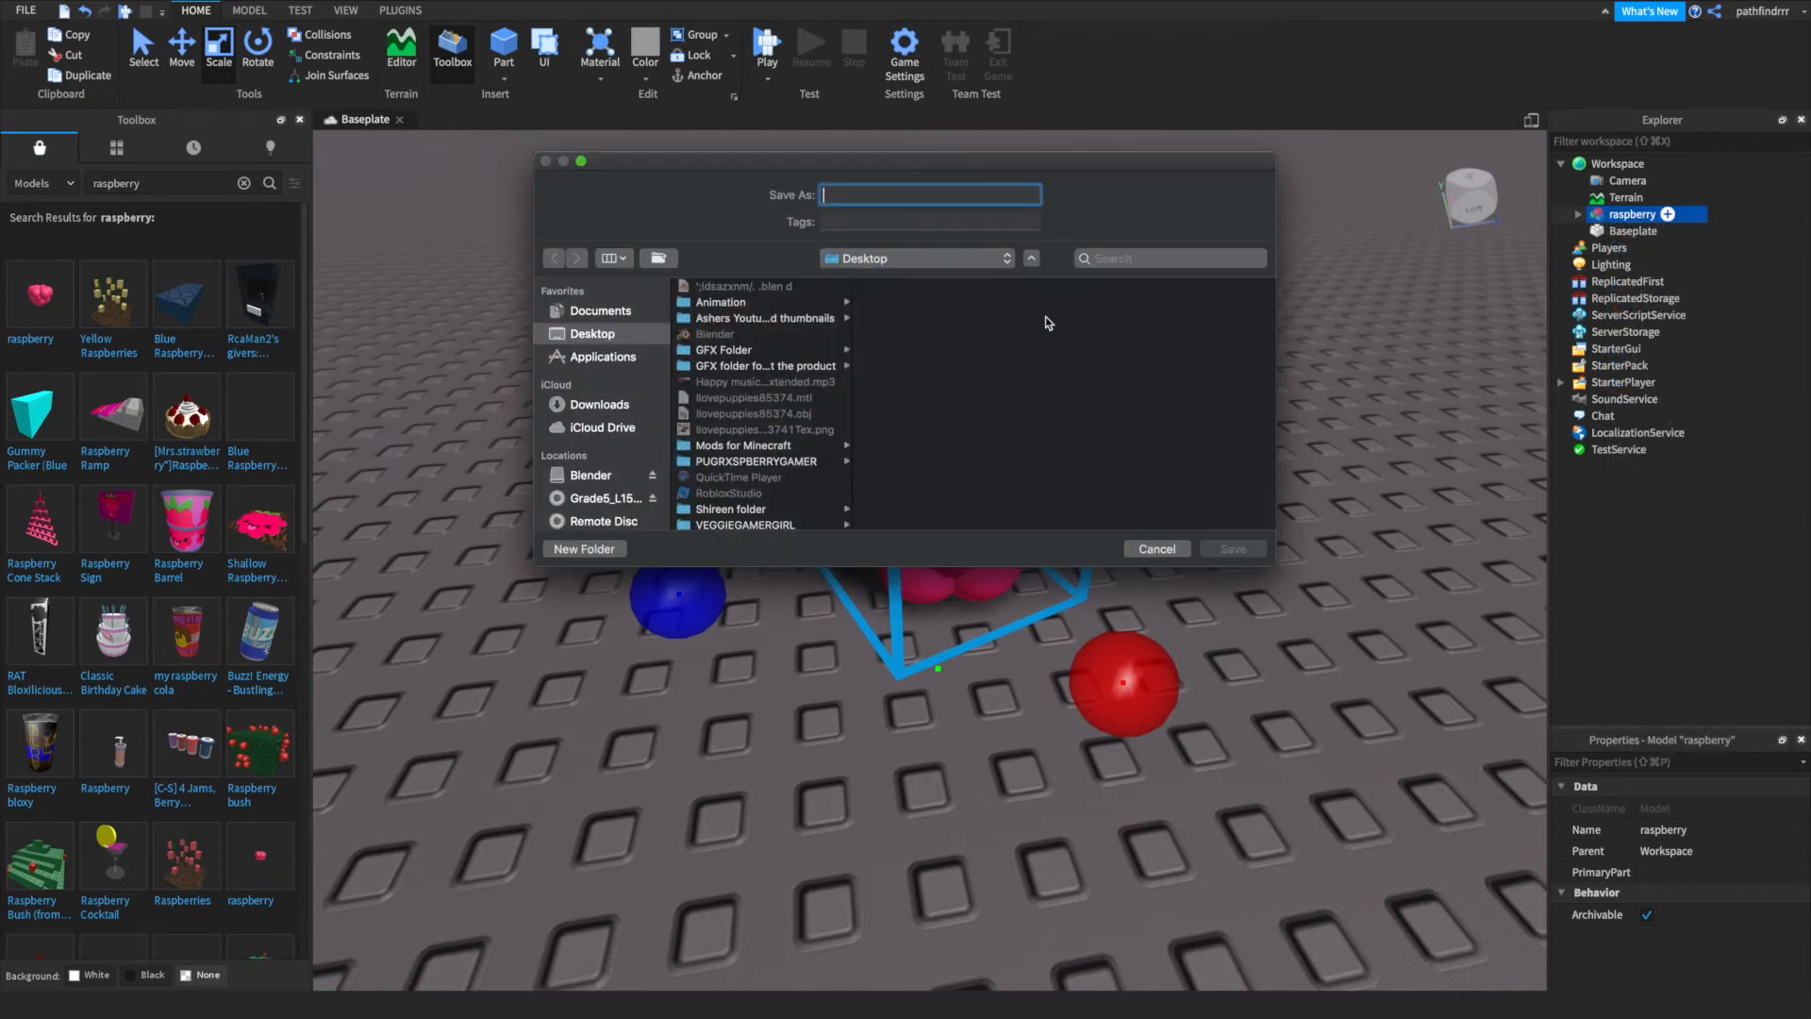
pyautogui.write('raspberry')
pyautogui.click(1241, 552)
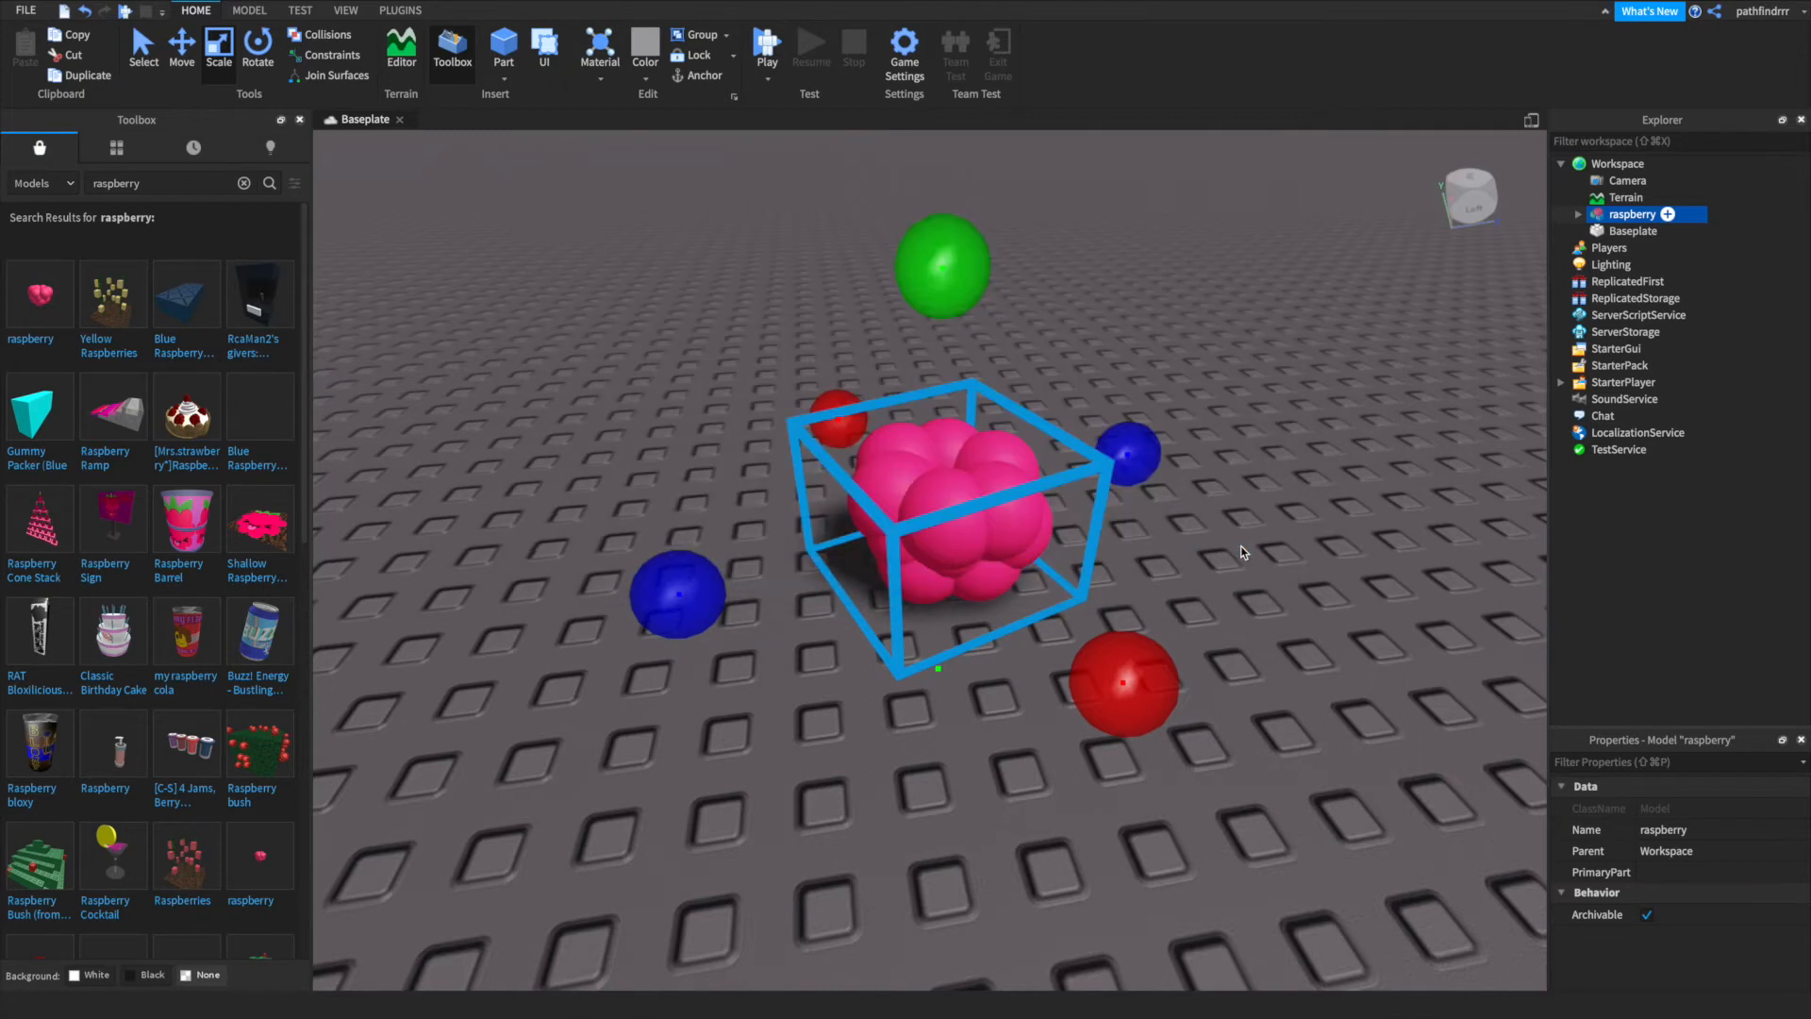
# - Close Roblox Studio, launch Blender from the desktop and dismiss its splash screen
pyautogui.moveTo(199, 8)
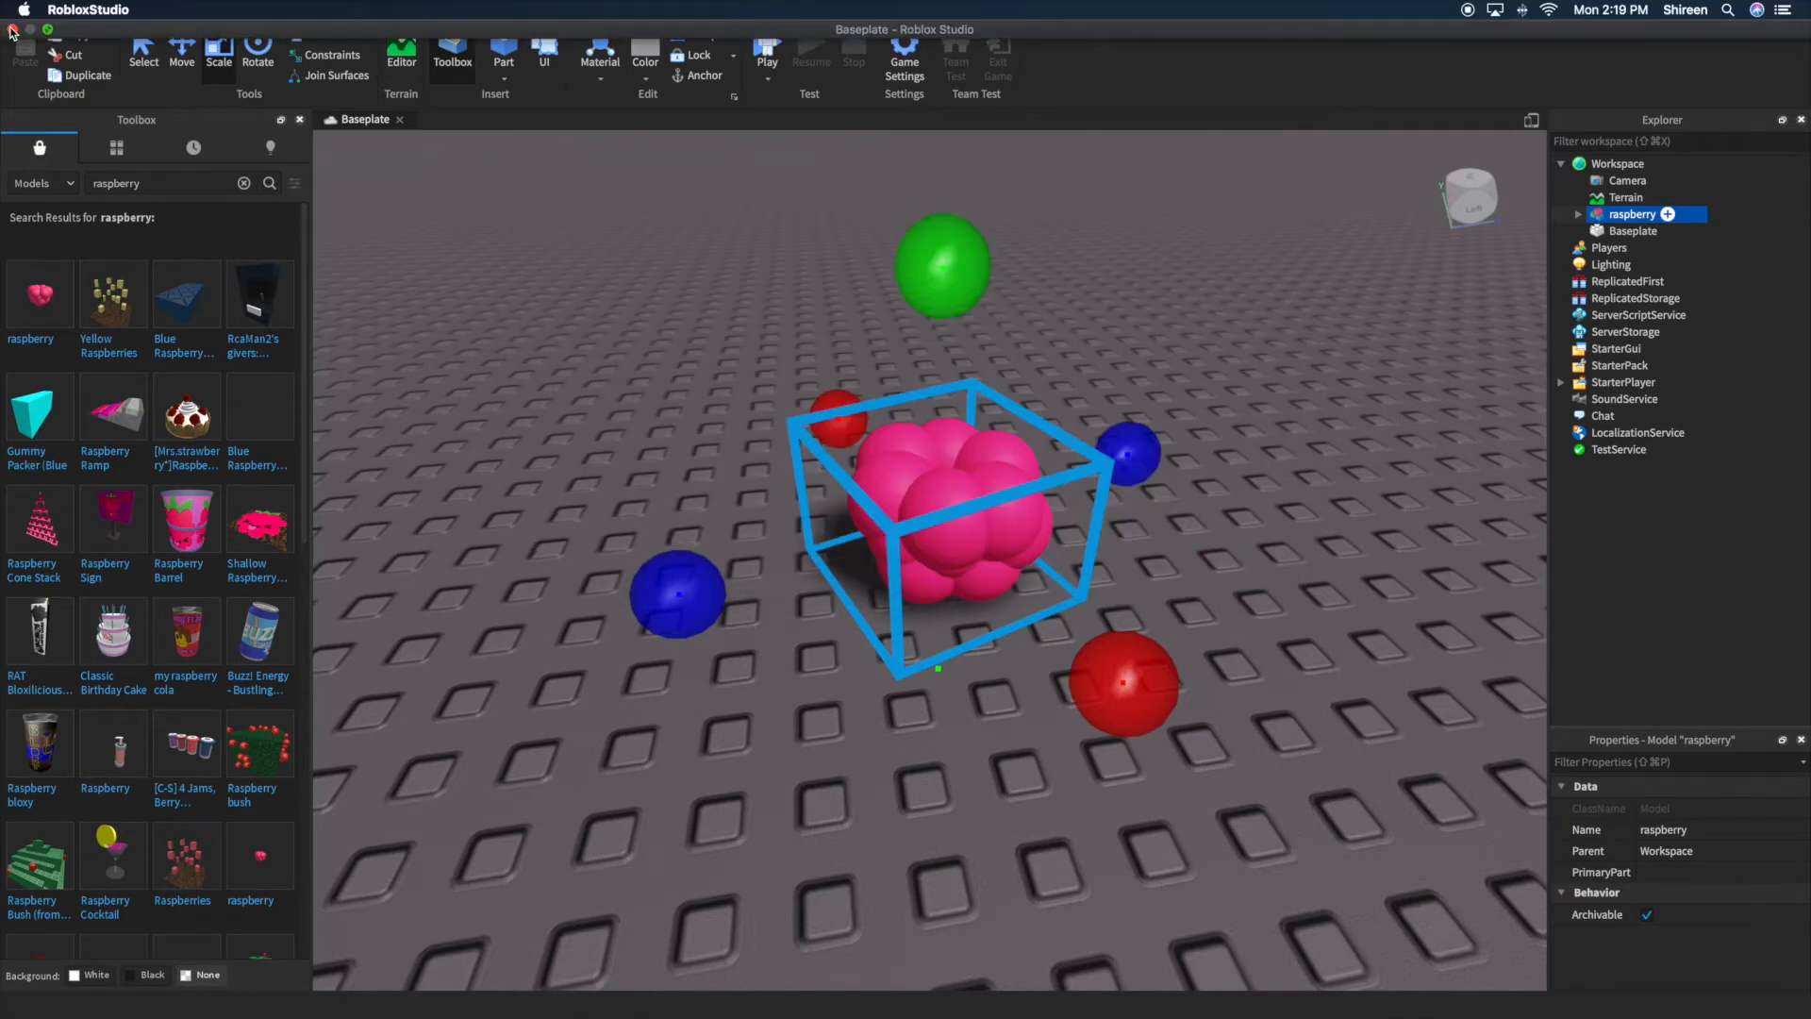
pyautogui.click(12, 29)
pyautogui.click(925, 521)
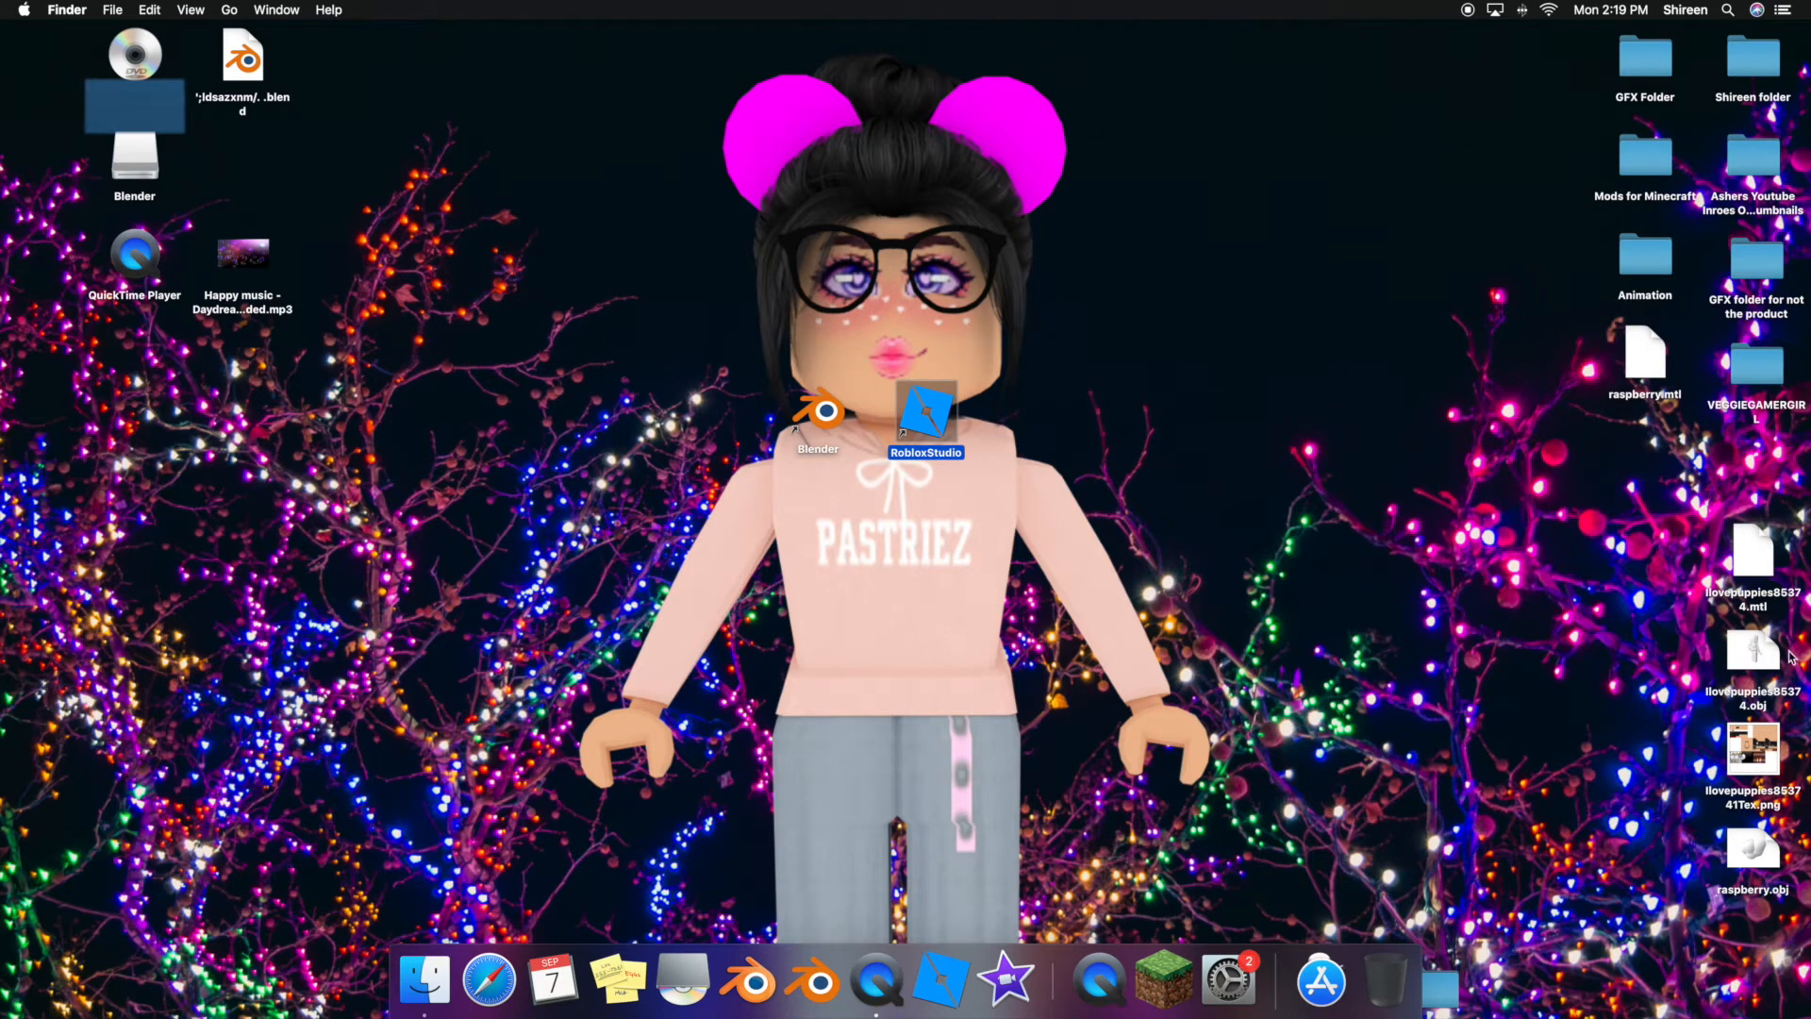
pyautogui.click(1607, 621)
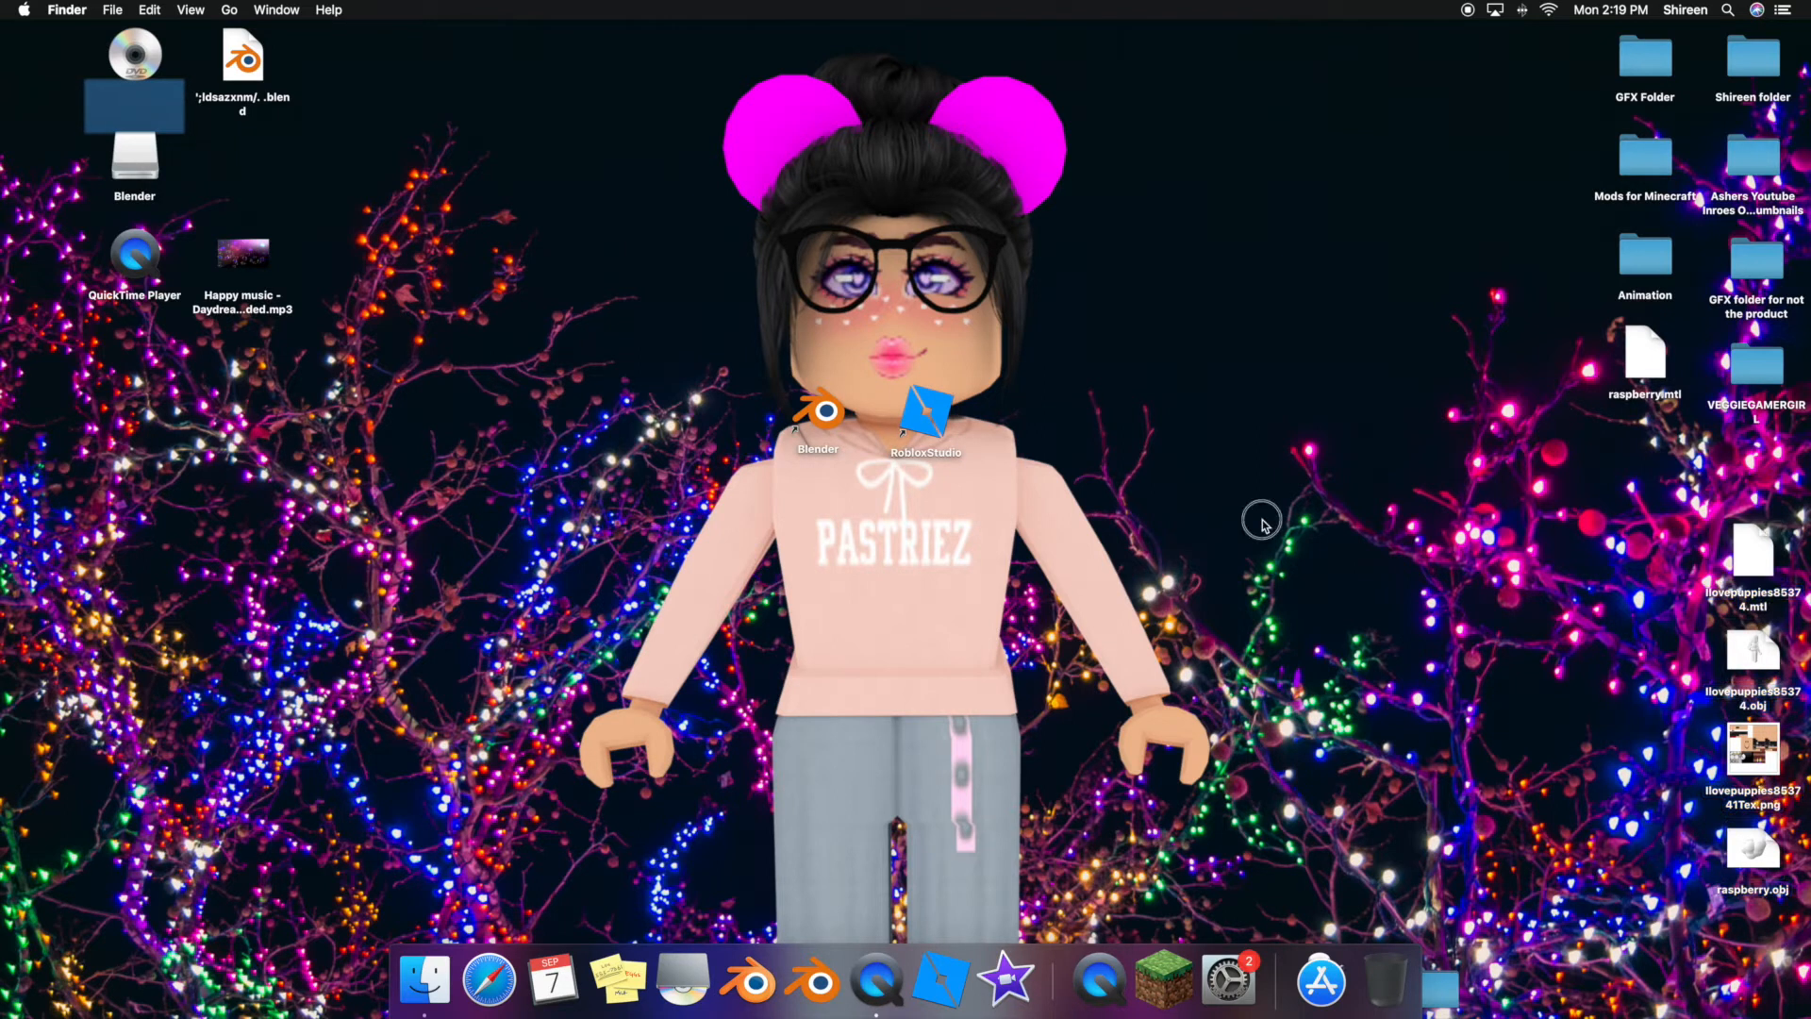
pyautogui.doubleClick(826, 415)
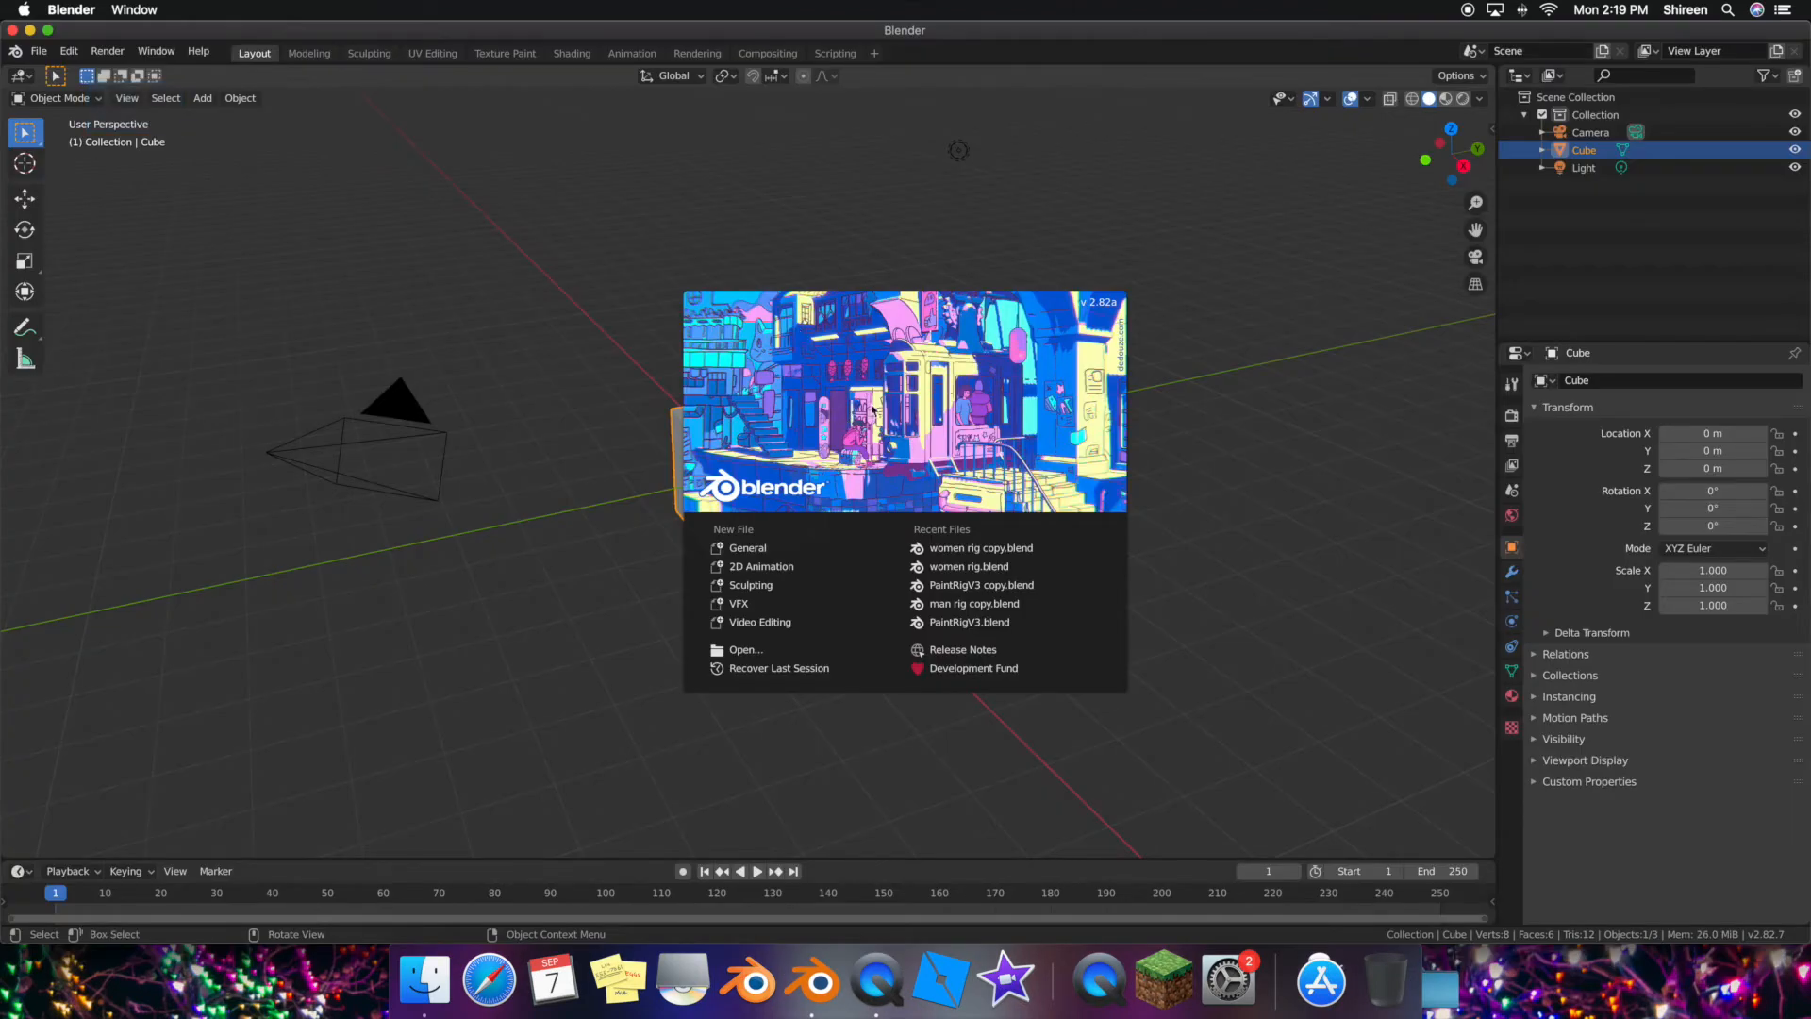
pyautogui.click(783, 305)
# - Delete the default cube from the new scene
pyautogui.scroll(-10, 782, 302)
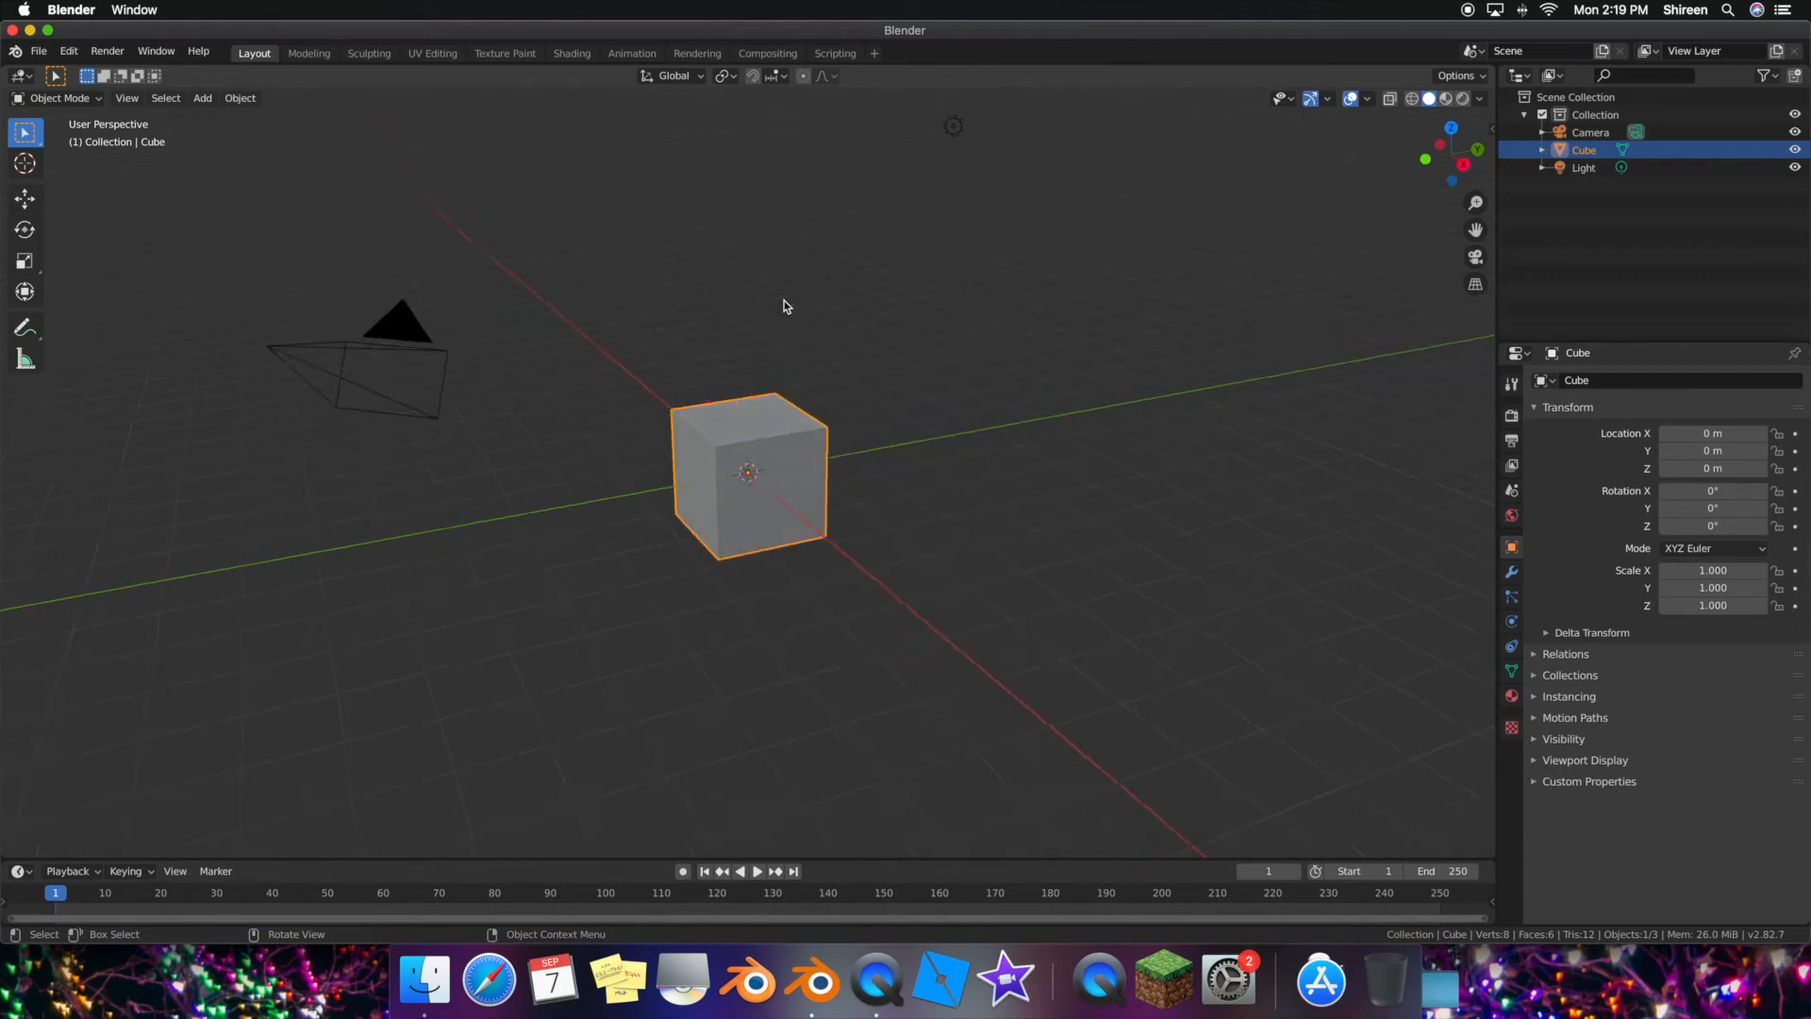
pyautogui.press('x')
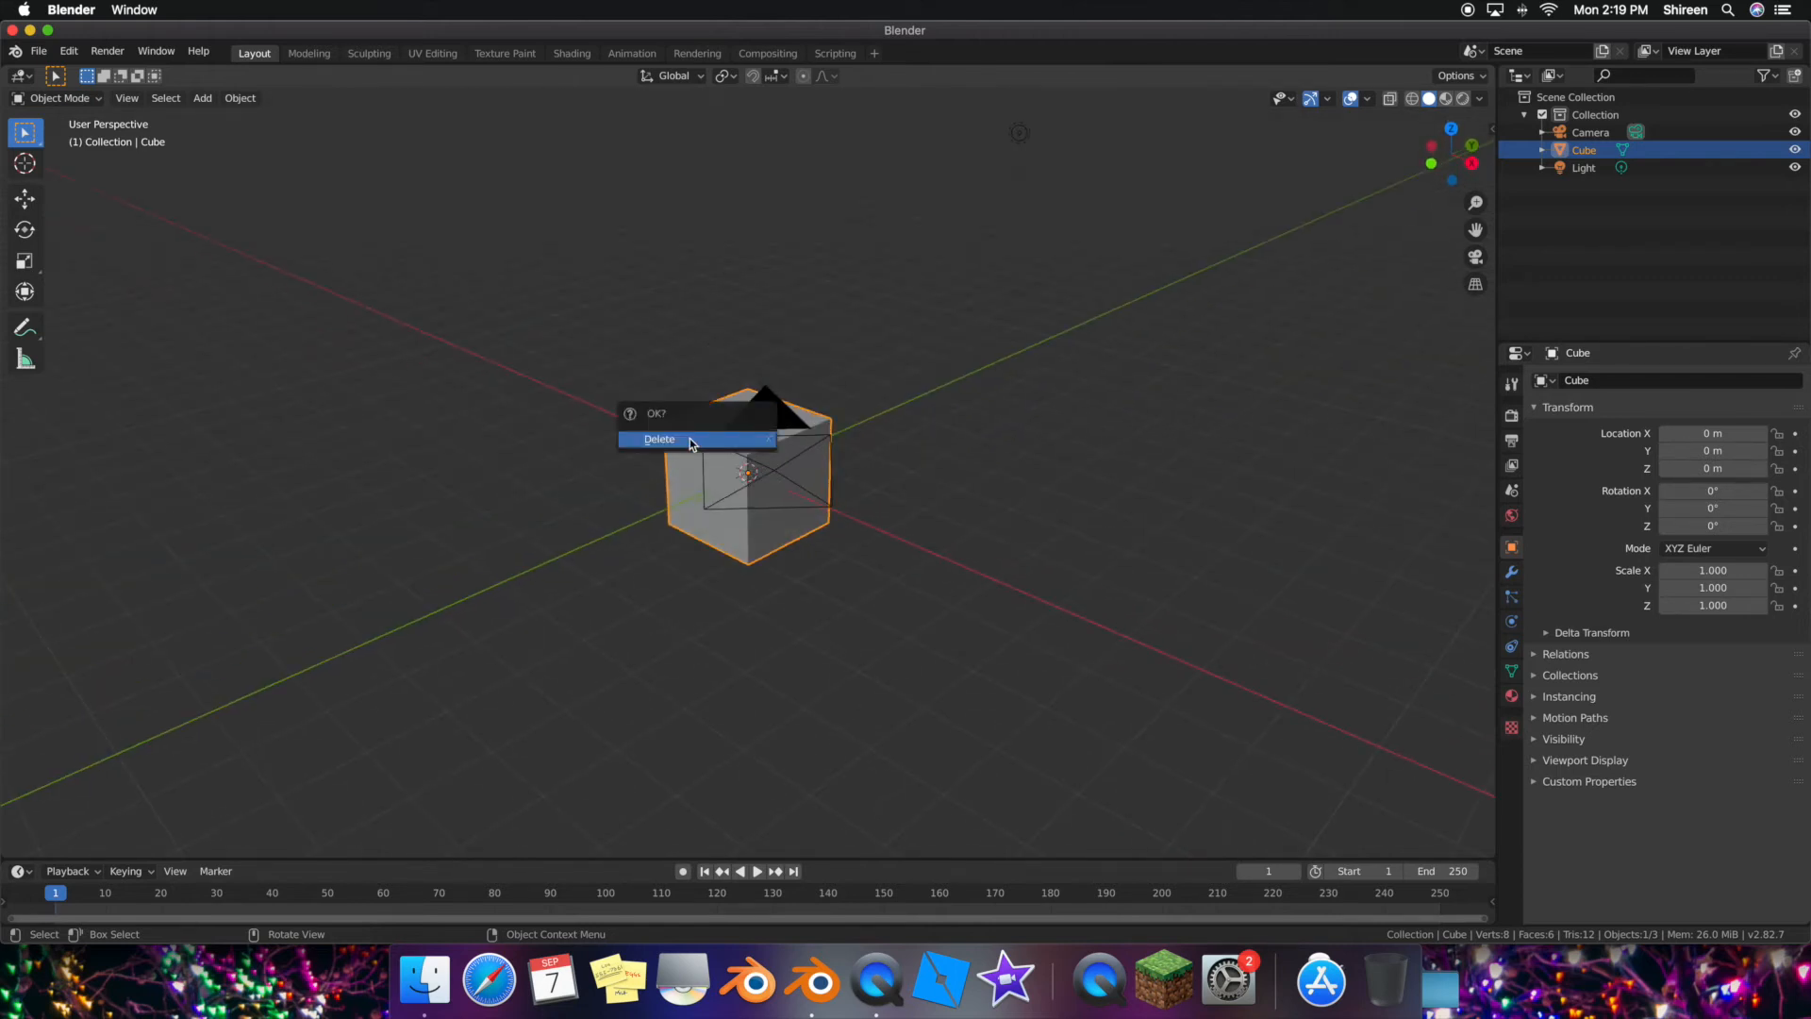
pyautogui.click(689, 437)
# - Switch the scene's render engine to Eevee in the render properties
pyautogui.scroll(-10, 689, 441)
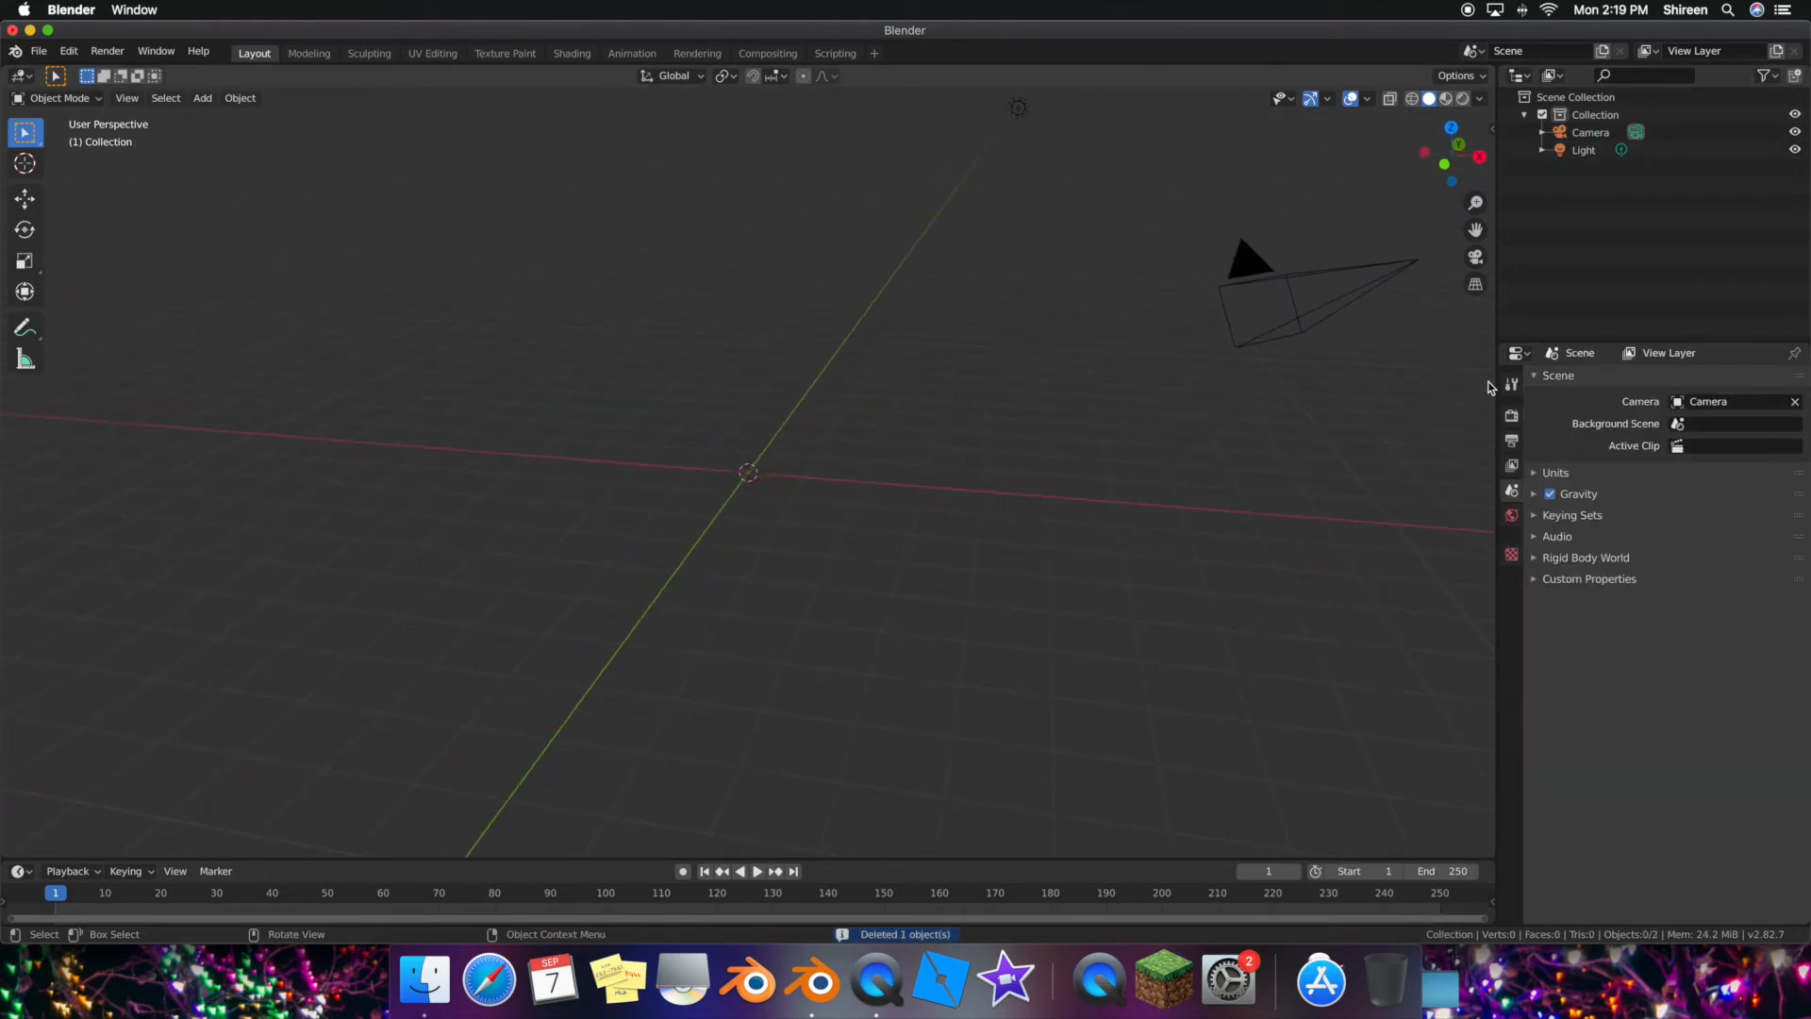
pyautogui.click(1511, 386)
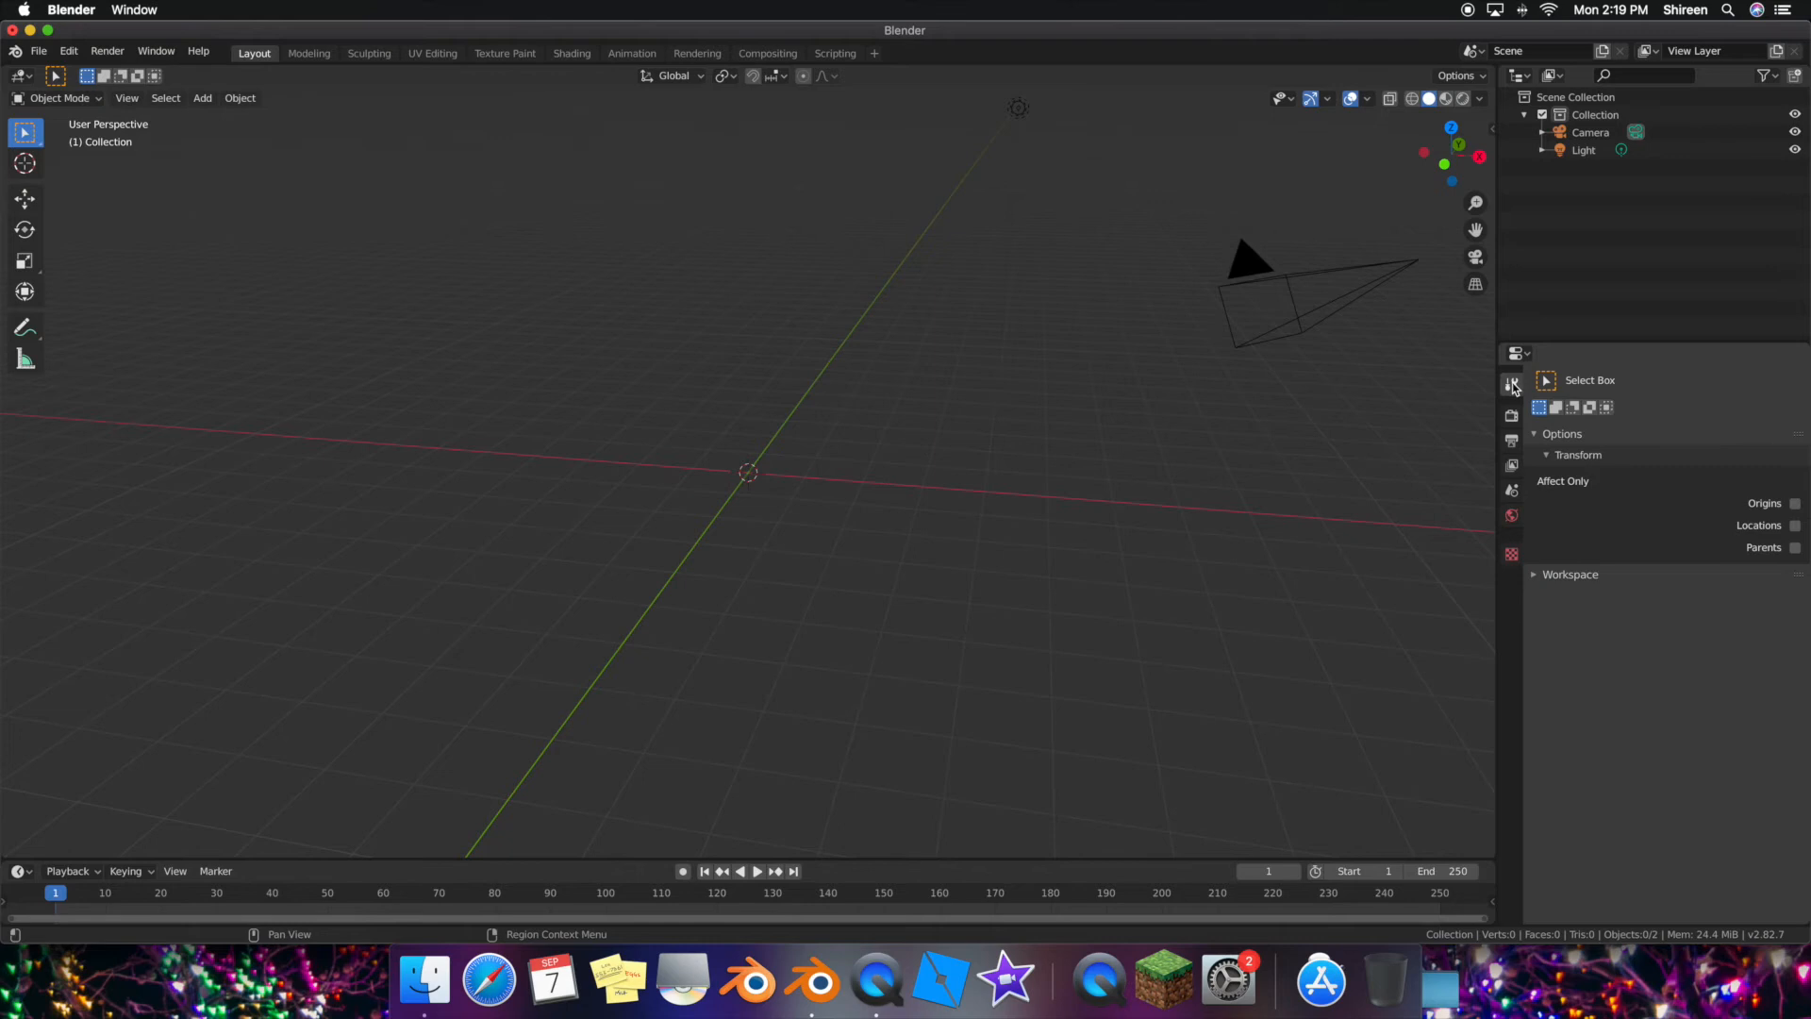
pyautogui.click(1517, 354)
pyautogui.click(1513, 419)
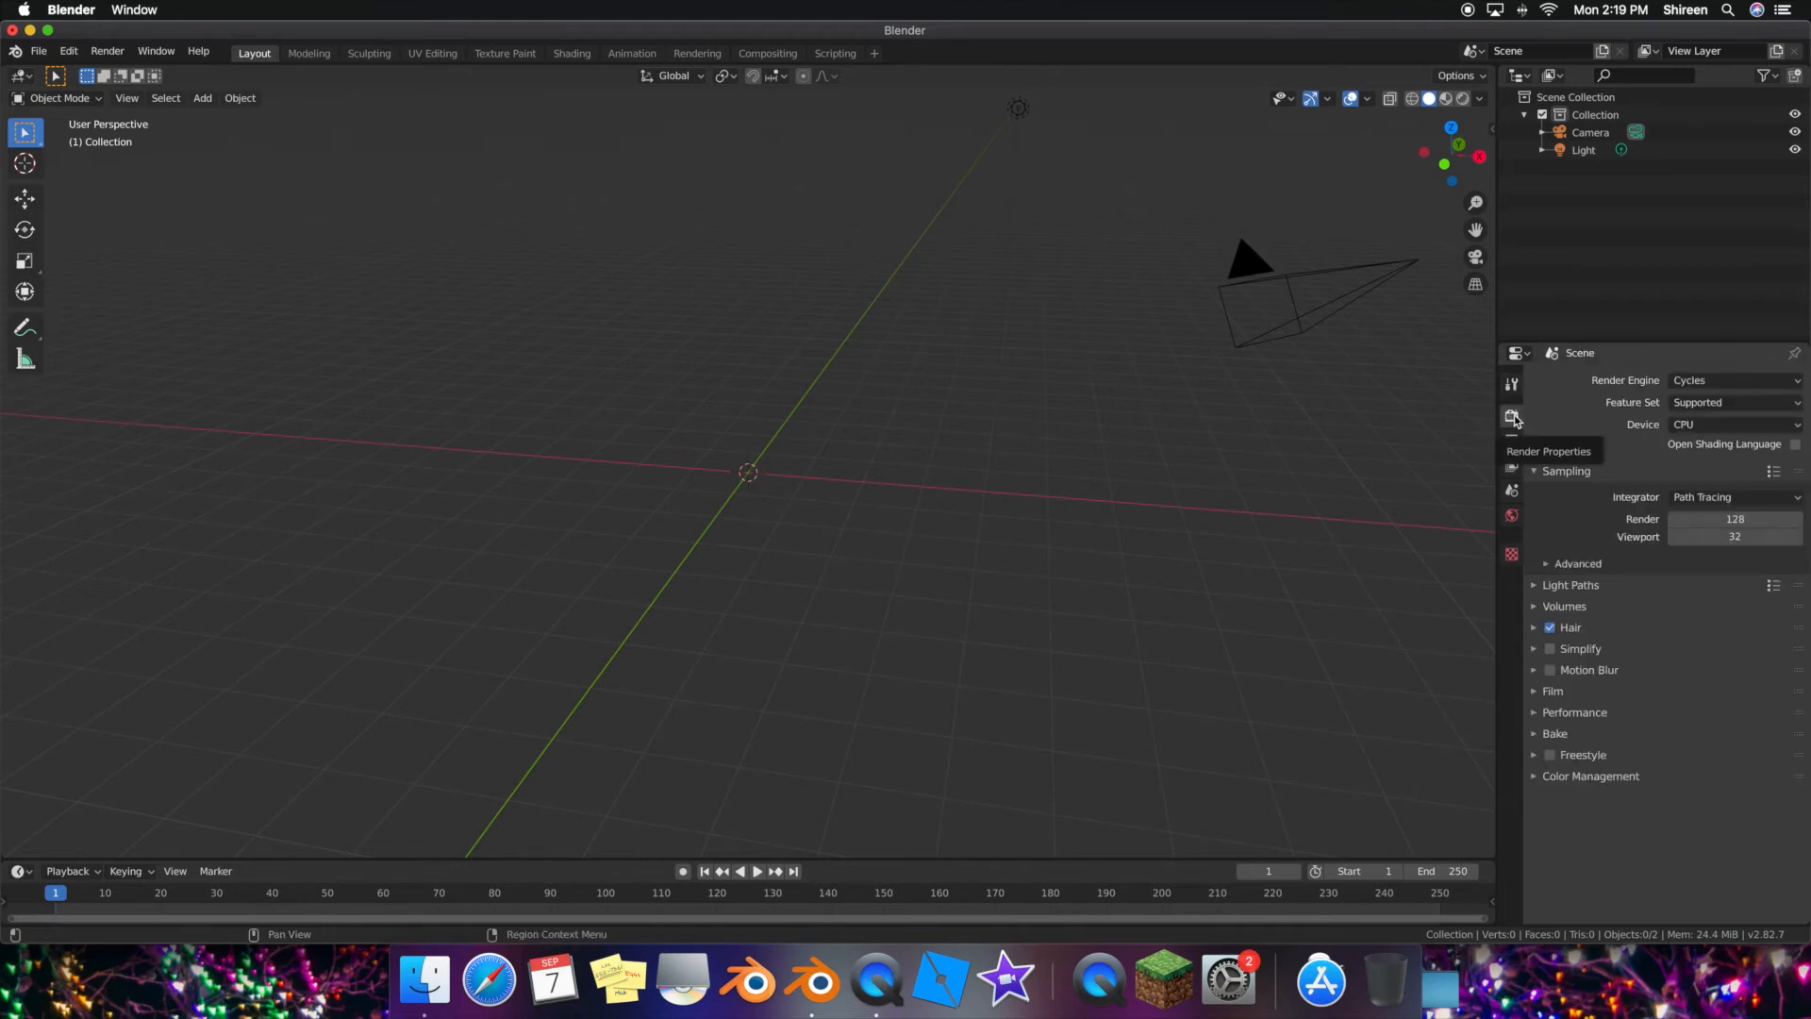
pyautogui.click(1535, 472)
pyautogui.click(1693, 380)
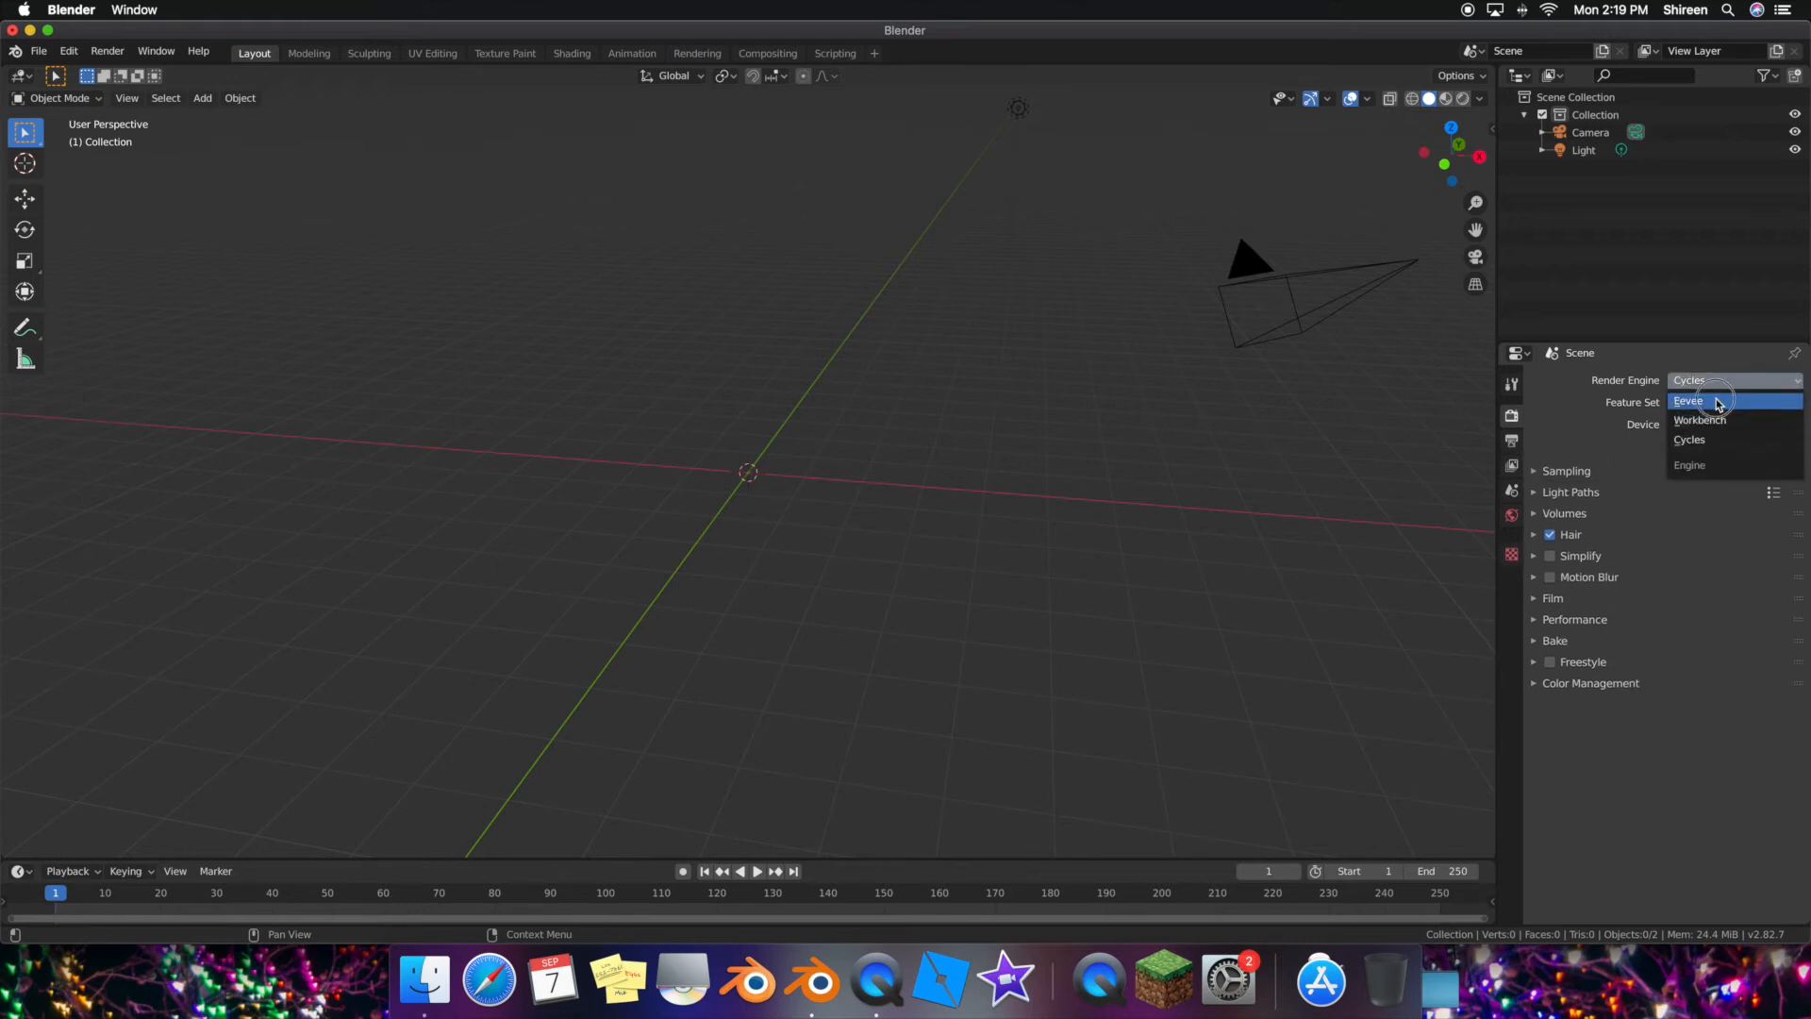
pyautogui.click(1716, 401)
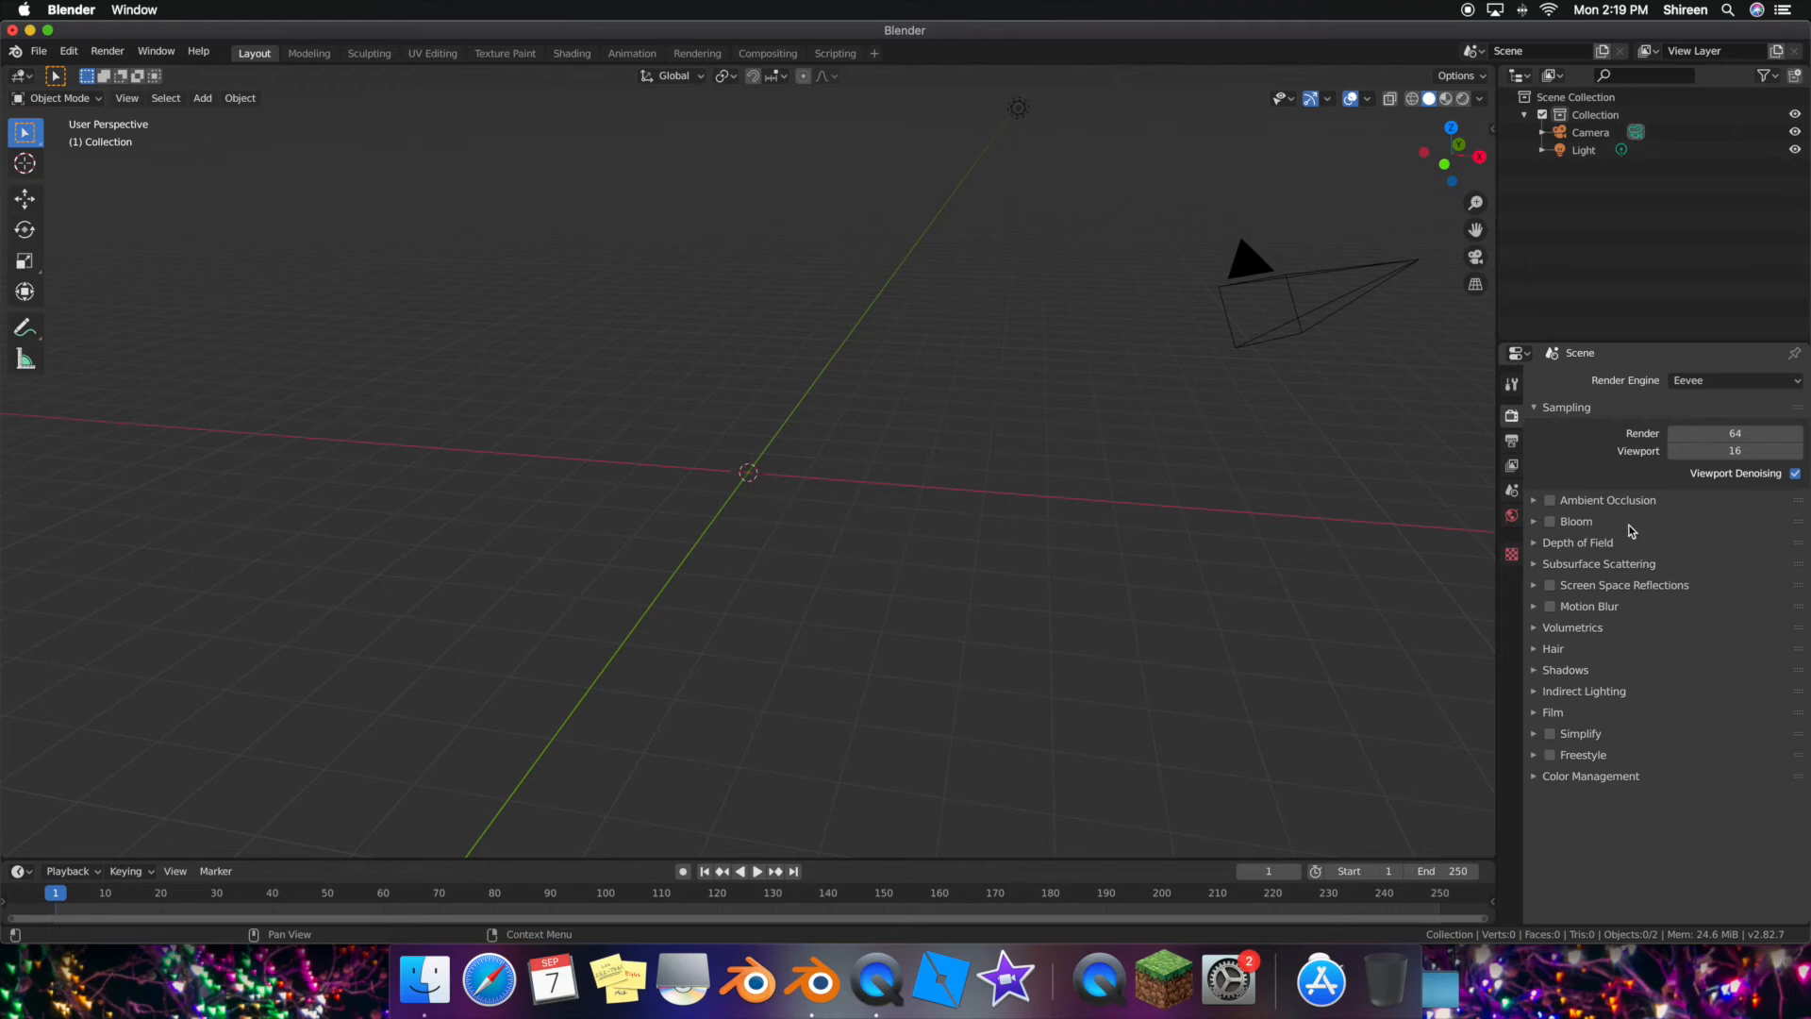
# - Set the Eevee shadow cube size to 64px and cascade size to 4096px, and enable High Bitdepth
pyautogui.click(1536, 671)
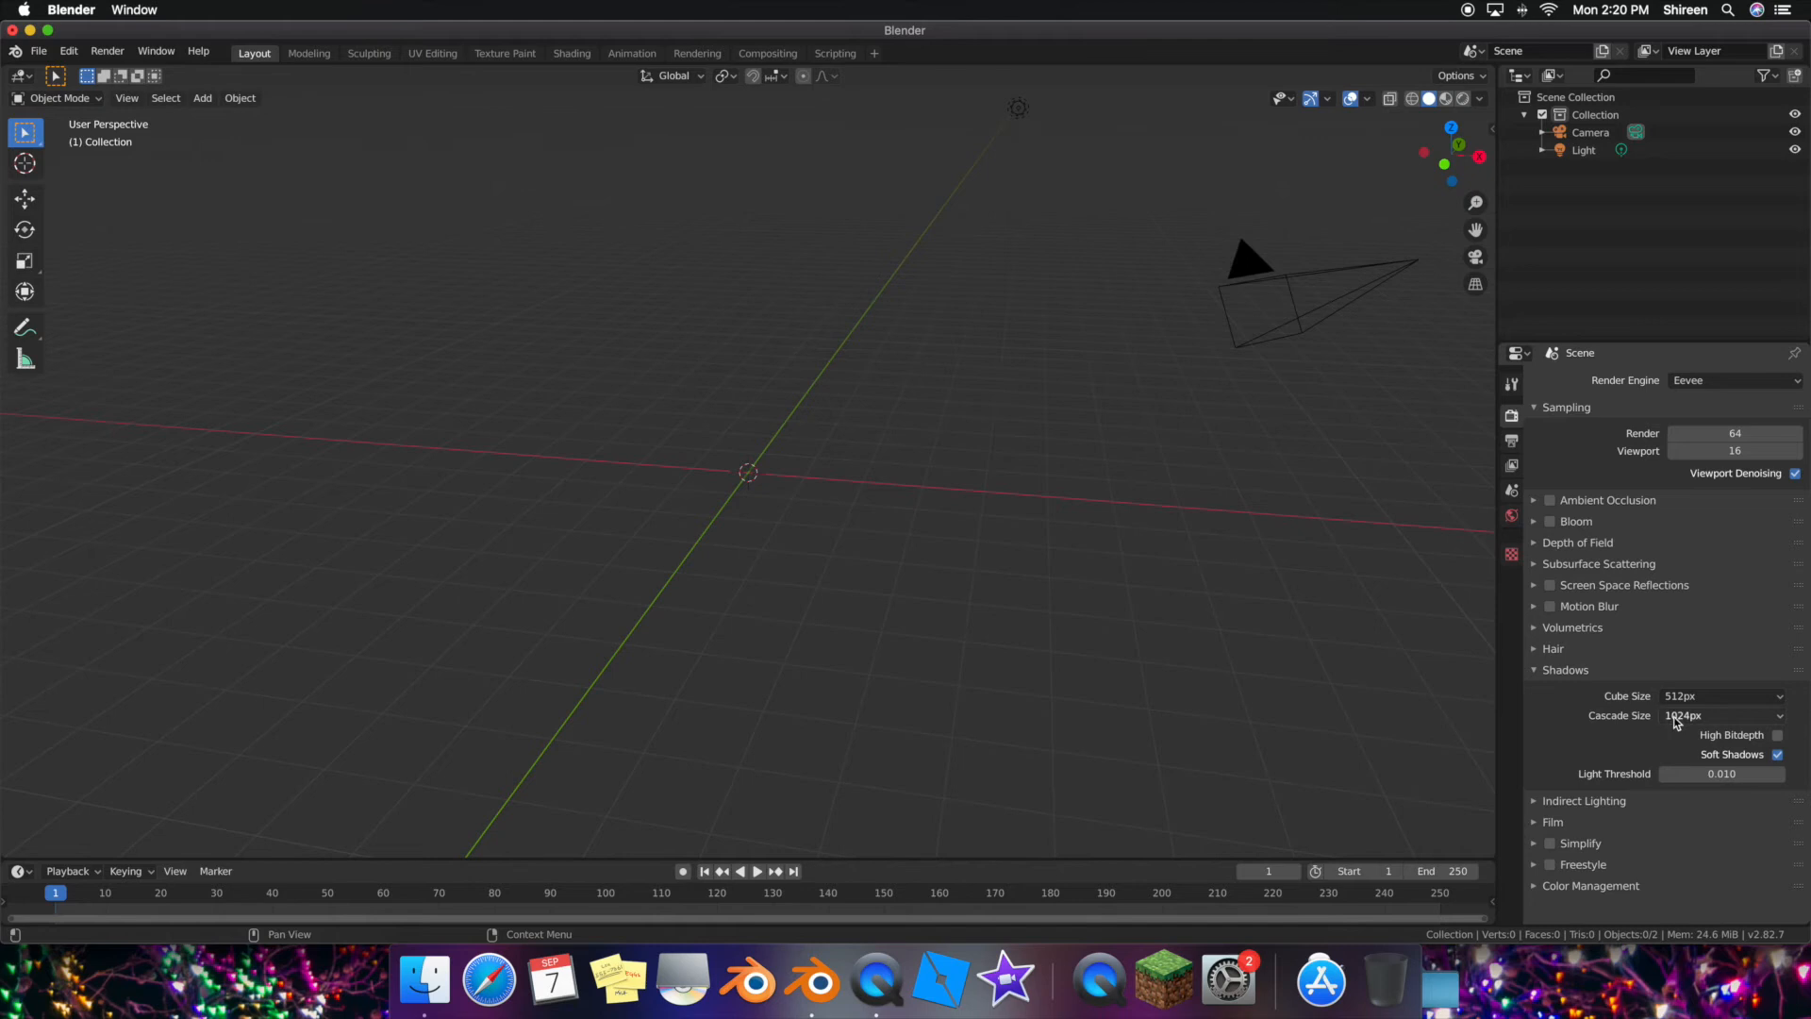
pyautogui.click(1543, 673)
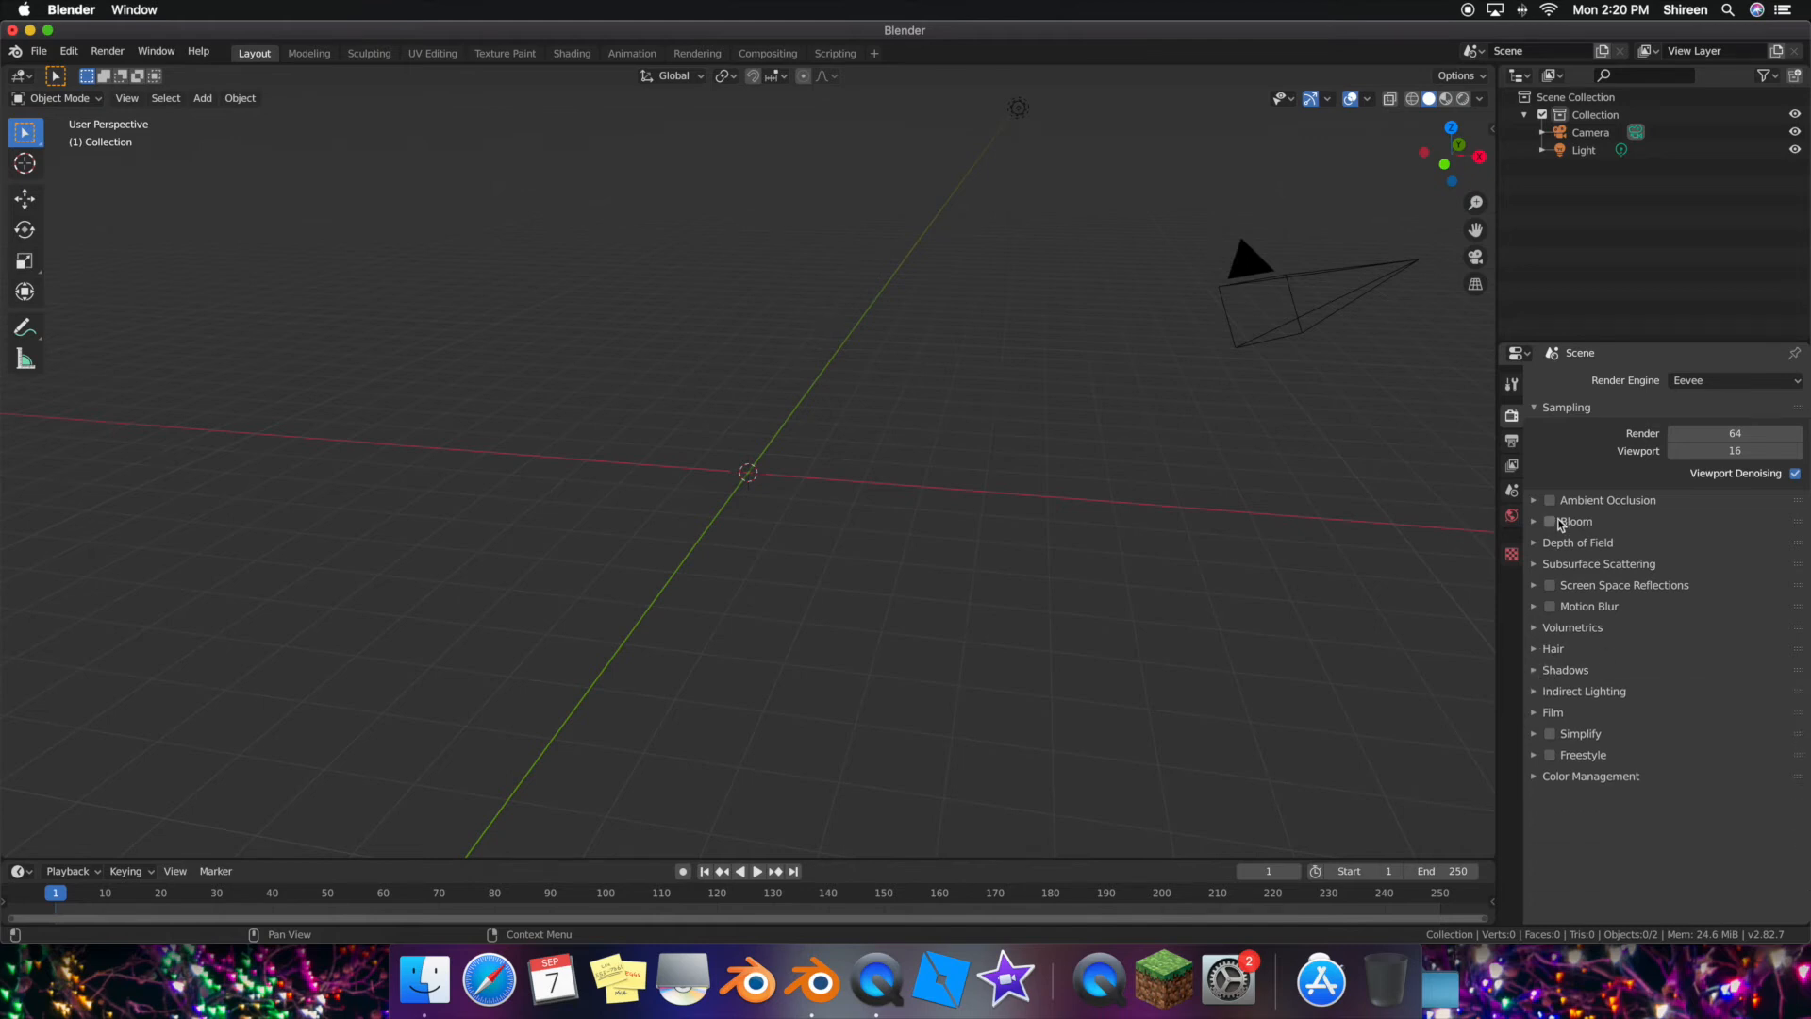
pyautogui.click(1535, 671)
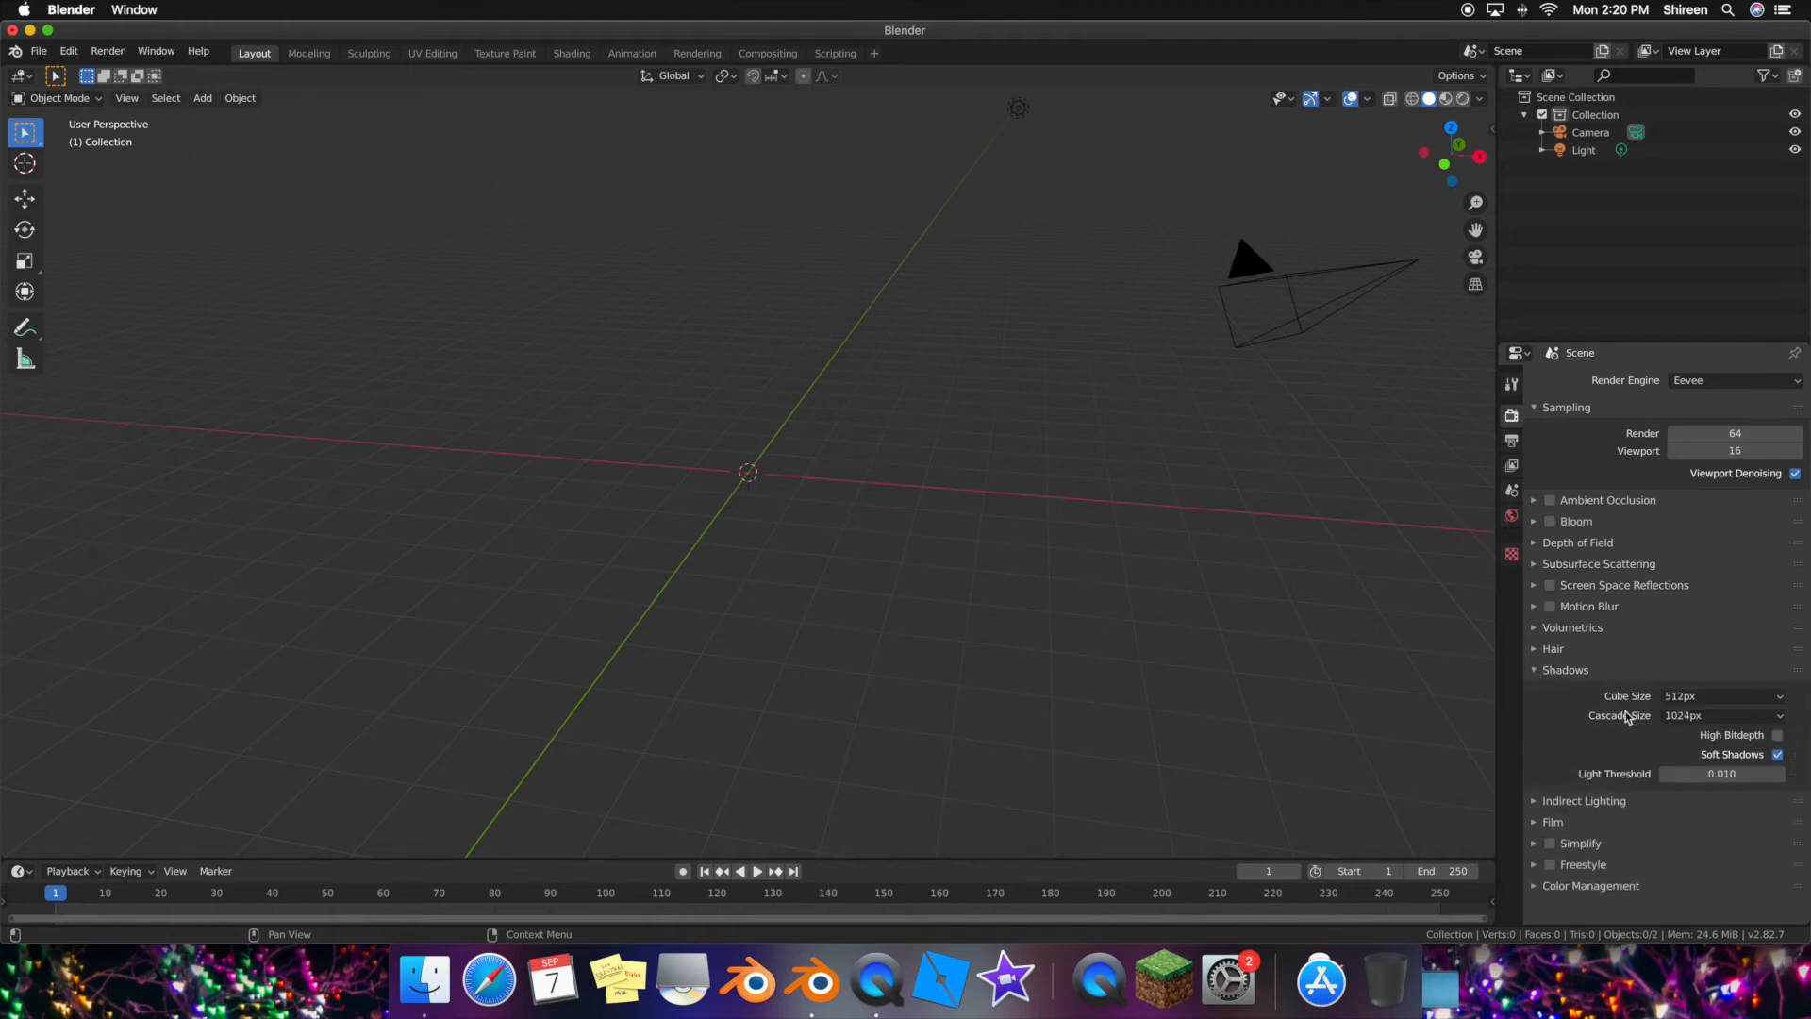
pyautogui.click(1734, 698)
pyautogui.click(1718, 724)
pyautogui.click(1718, 717)
pyautogui.click(1716, 862)
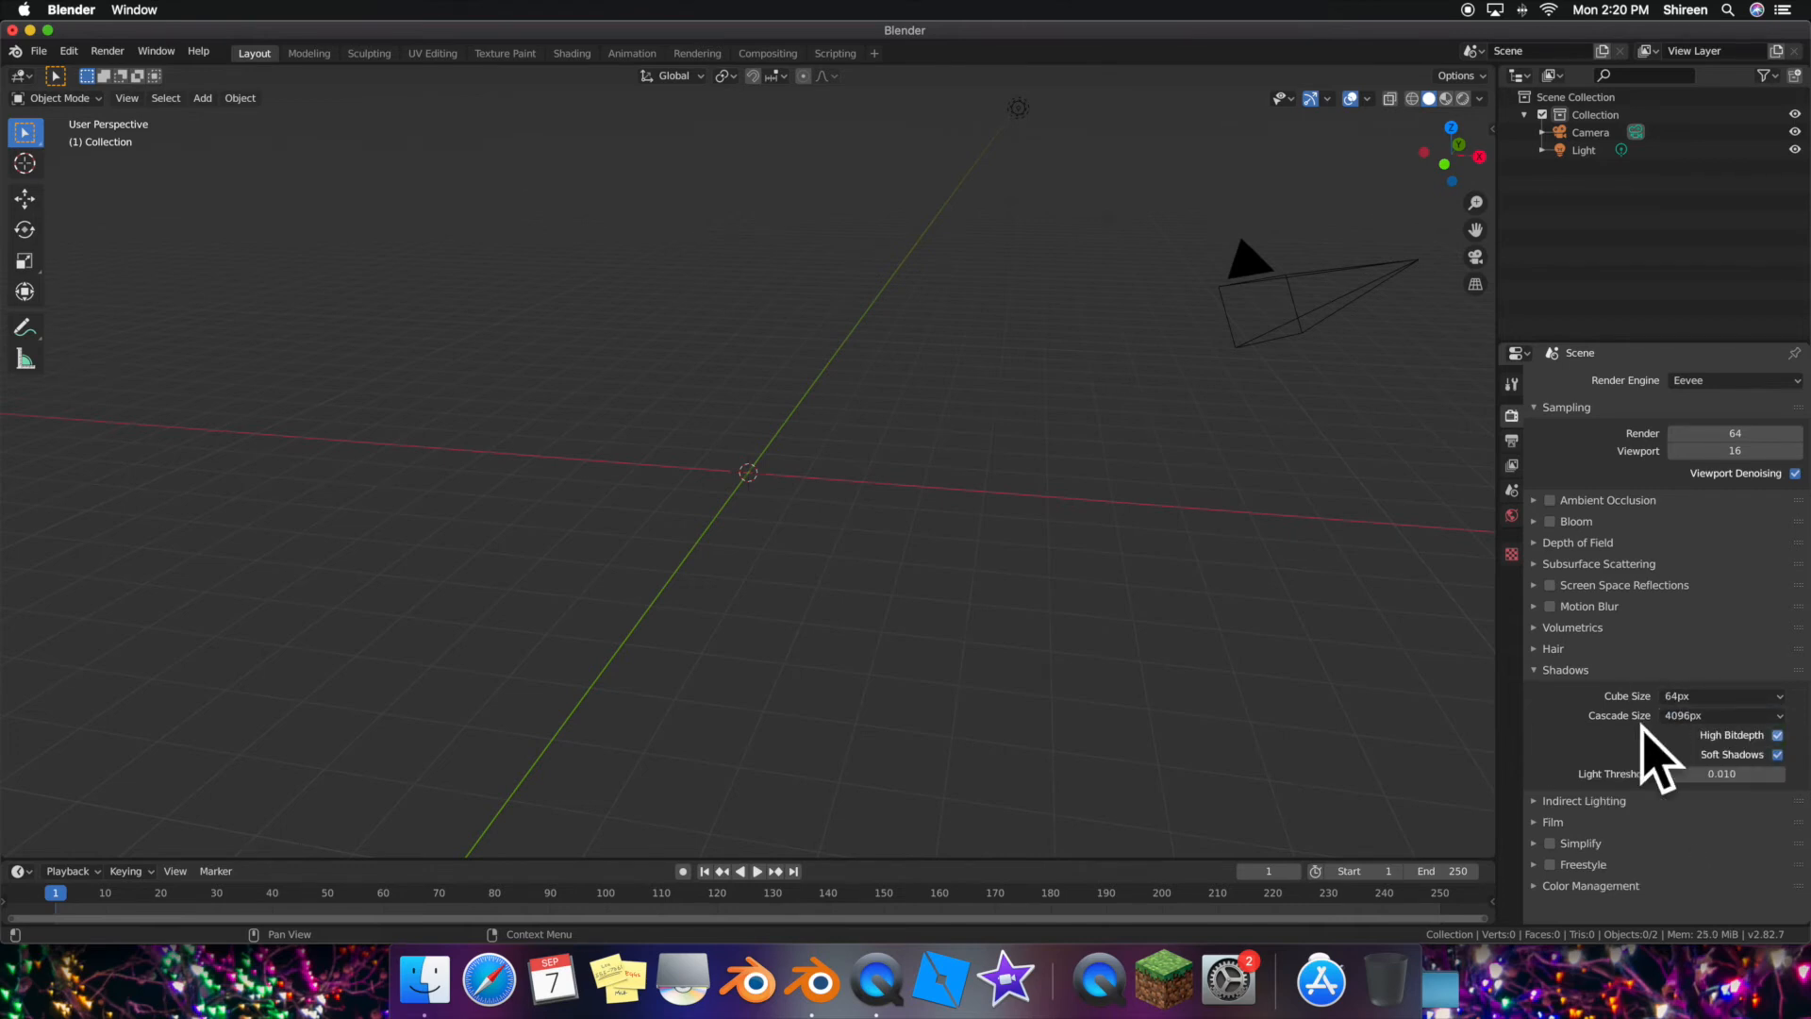
# - Delete the default camera and light so that the scene collection is empty
pyautogui.moveTo(1213, 655); pyautogui.dragTo(1022, 644, button='middle')
pyautogui.hscroll(-10, 1024, 640)
pyautogui.hscroll(-10, 1025, 640)
pyautogui.hscroll(-10, 1049, 655)
pyautogui.hscroll(-3, 1055, 659)
pyautogui.click(502, 111)
pyautogui.press('Delete')
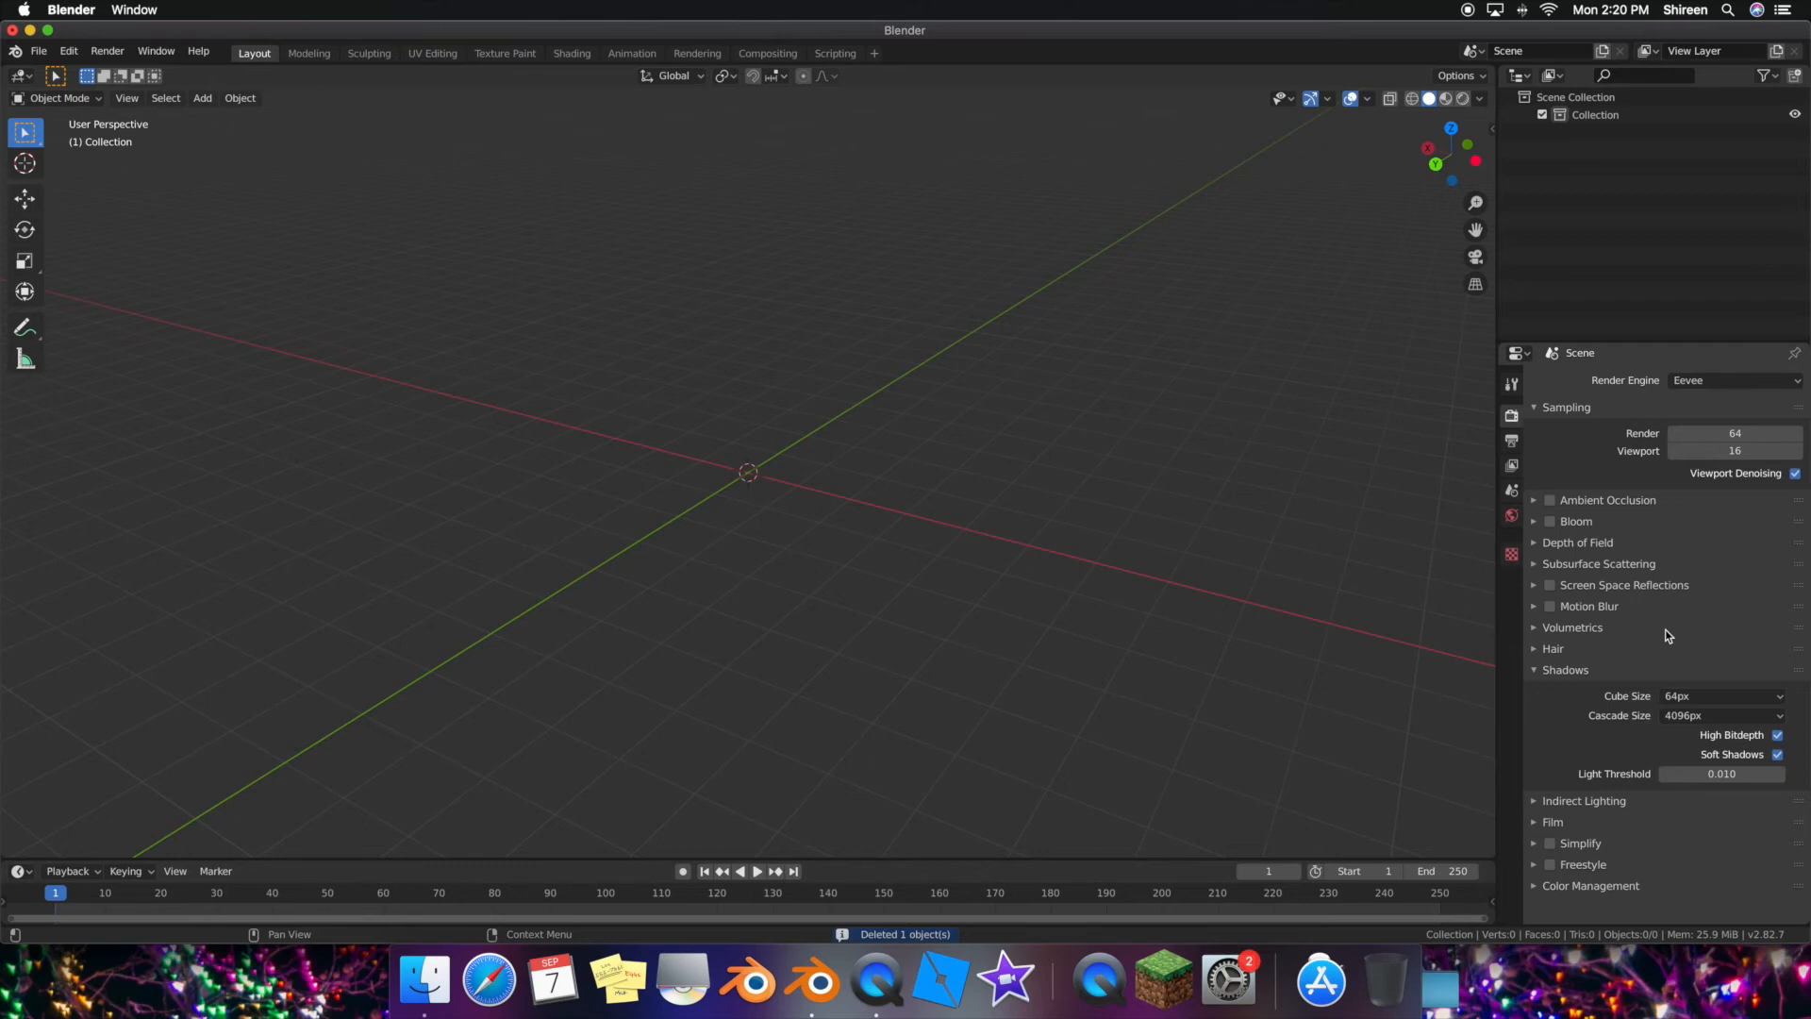
# - Import Ilovepuppies85374.obj from the Desktop as a Wavefront OBJ with Split by Group enabled
pyautogui.hscroll(-5, 875, 551)
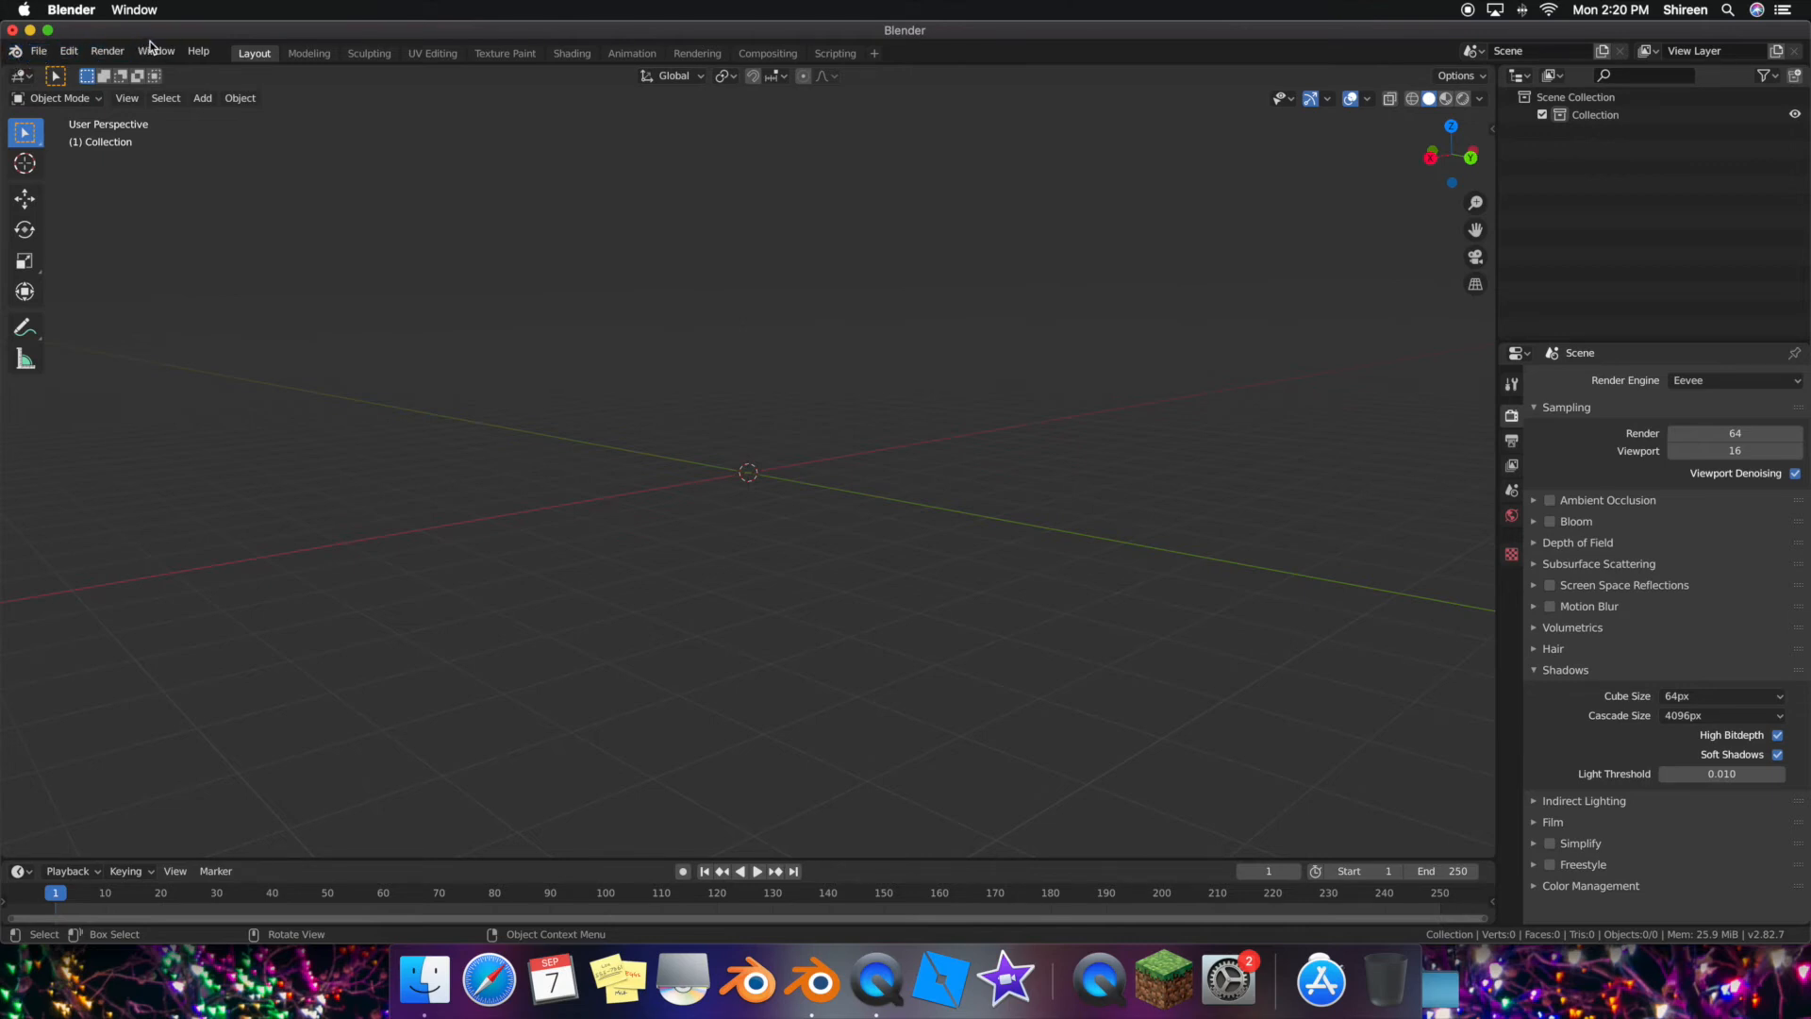
pyautogui.click(44, 54)
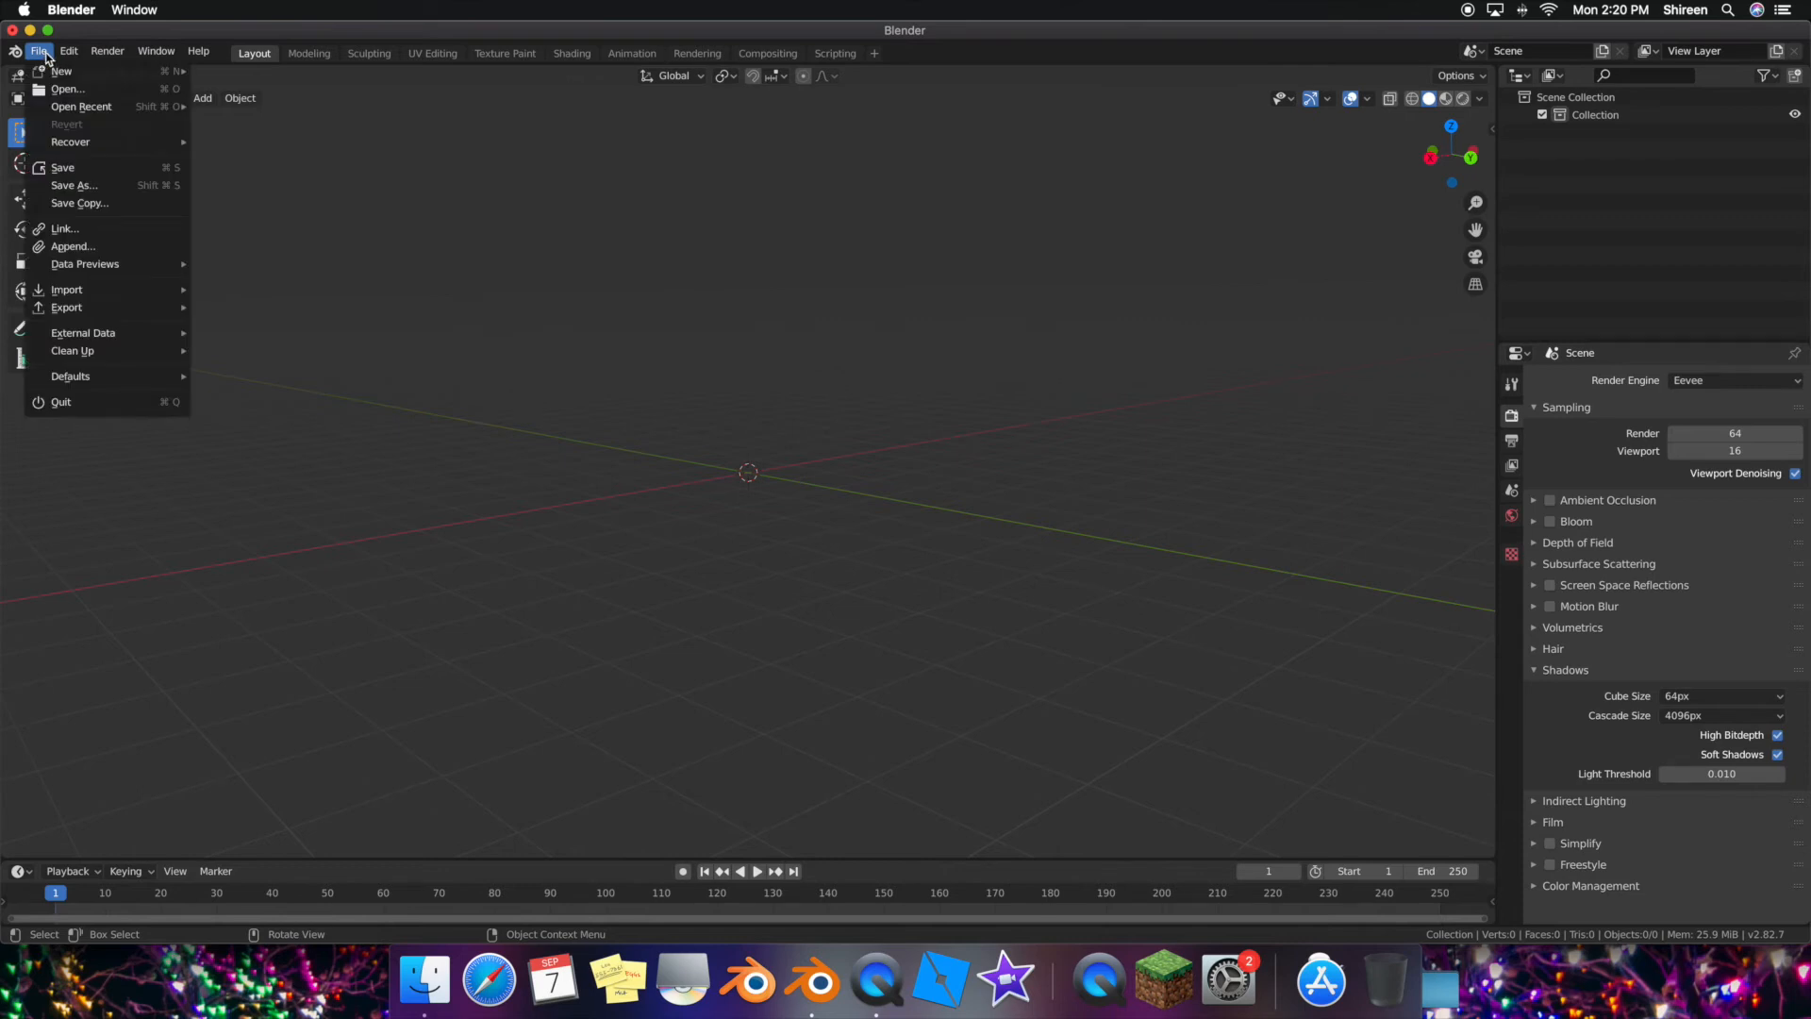
pyautogui.moveTo(94, 290)
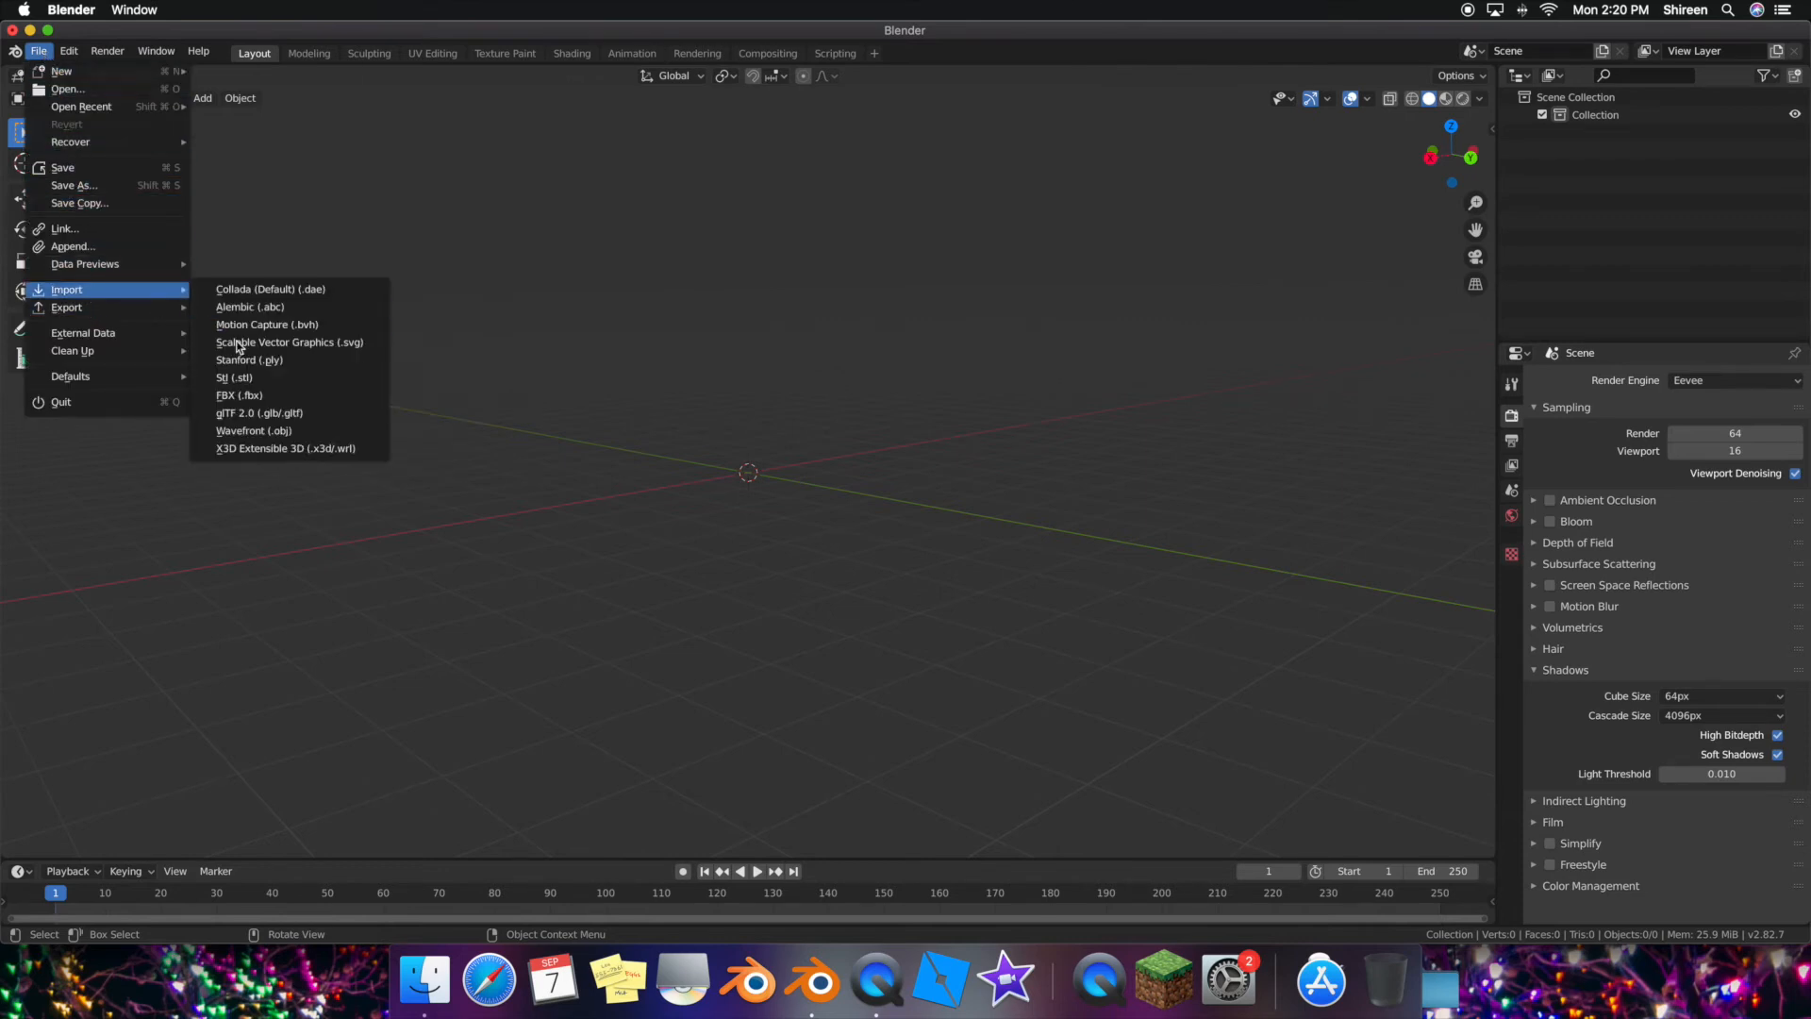
pyautogui.click(273, 433)
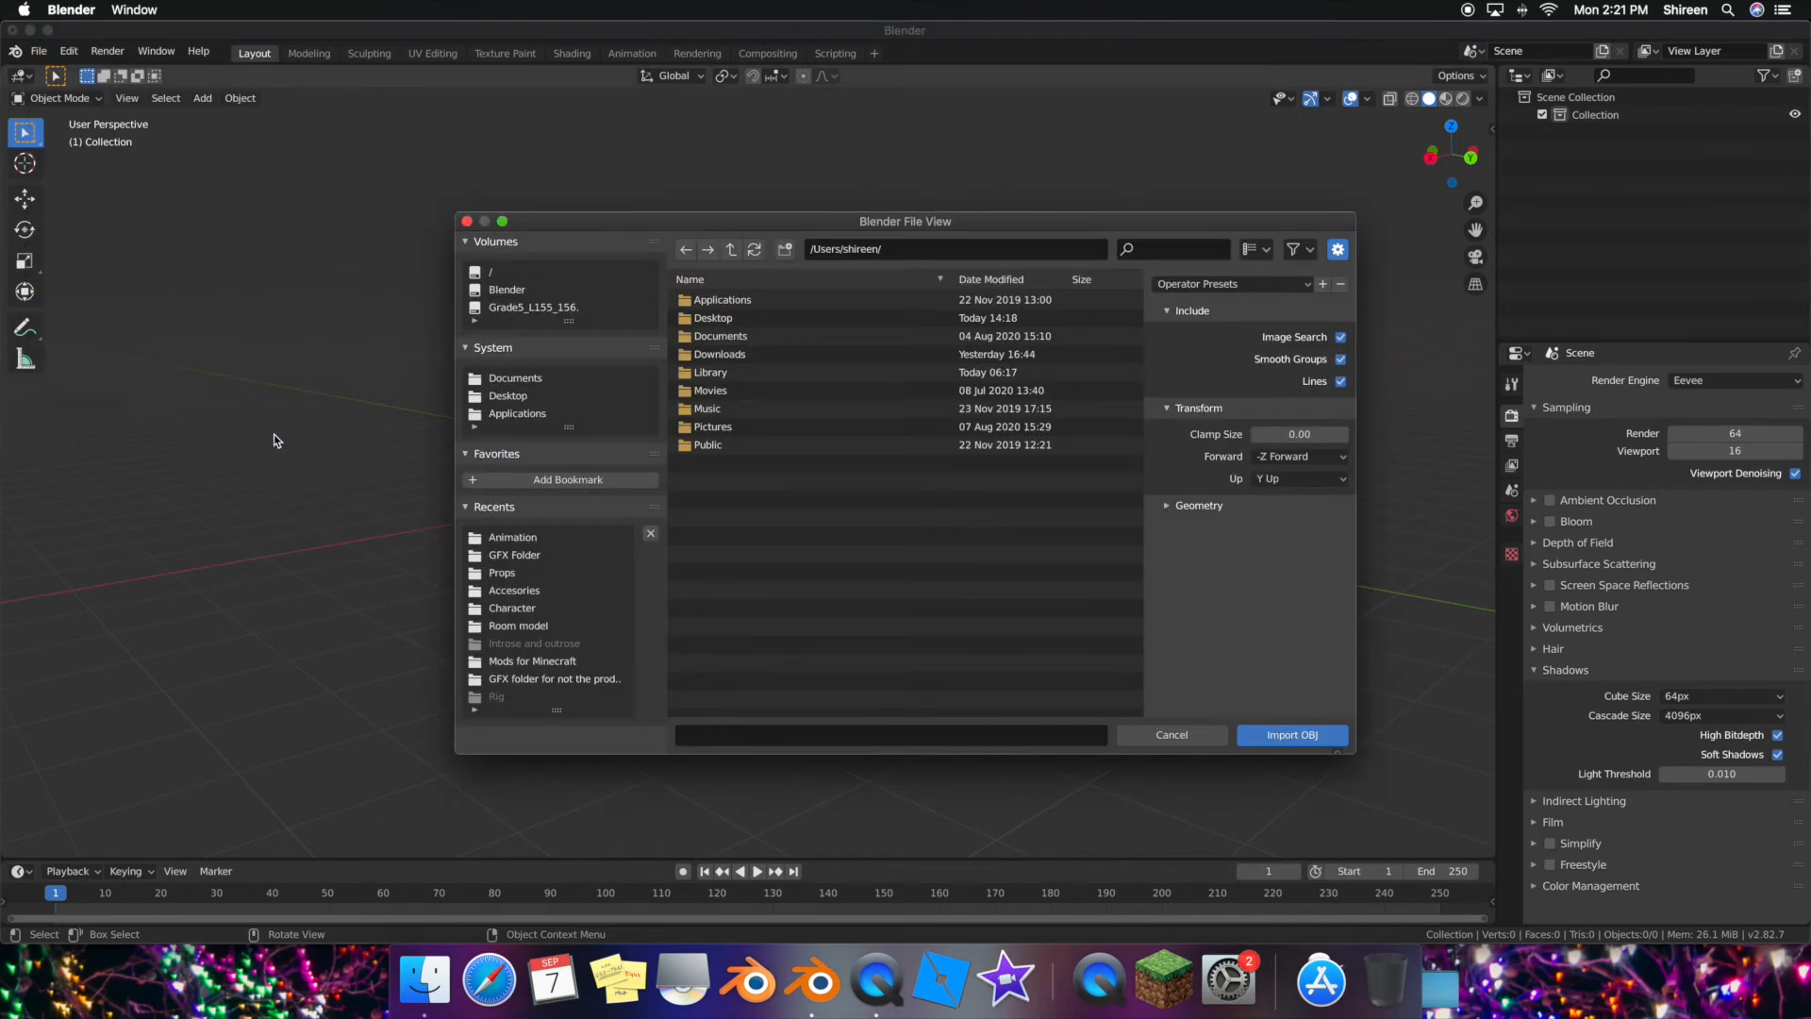
pyautogui.click(558, 398)
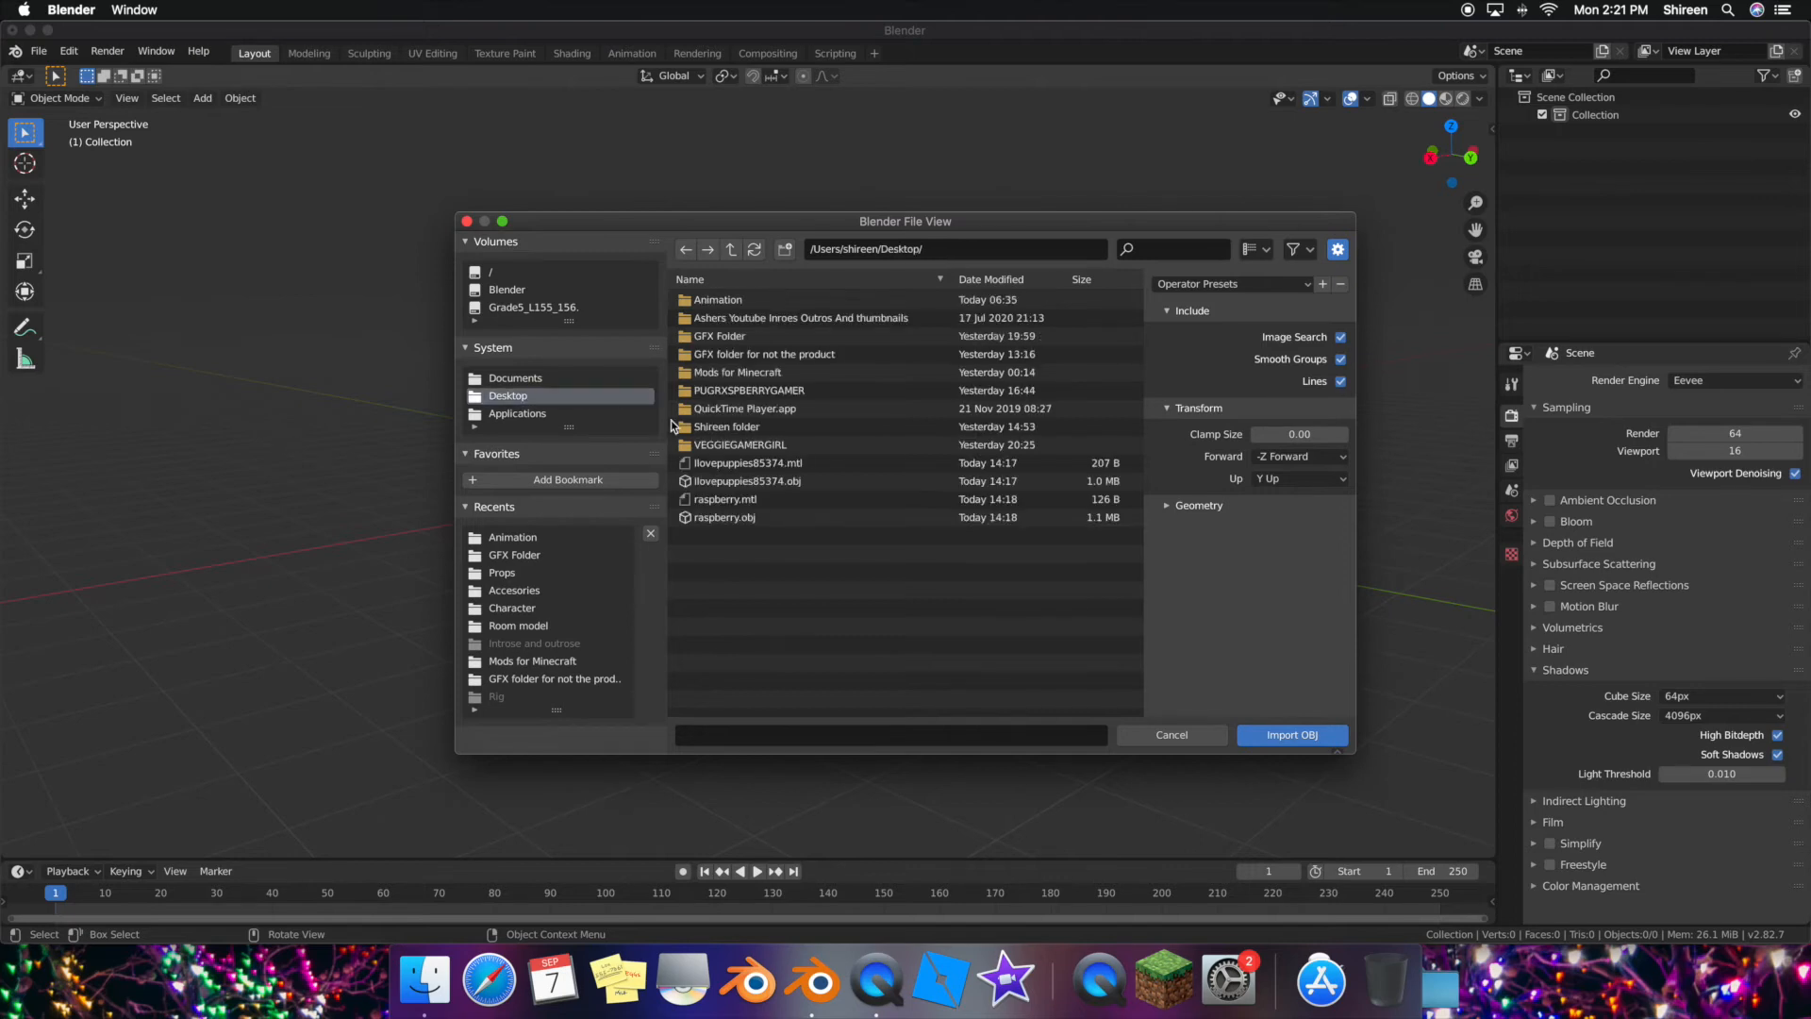
pyautogui.click(909, 483)
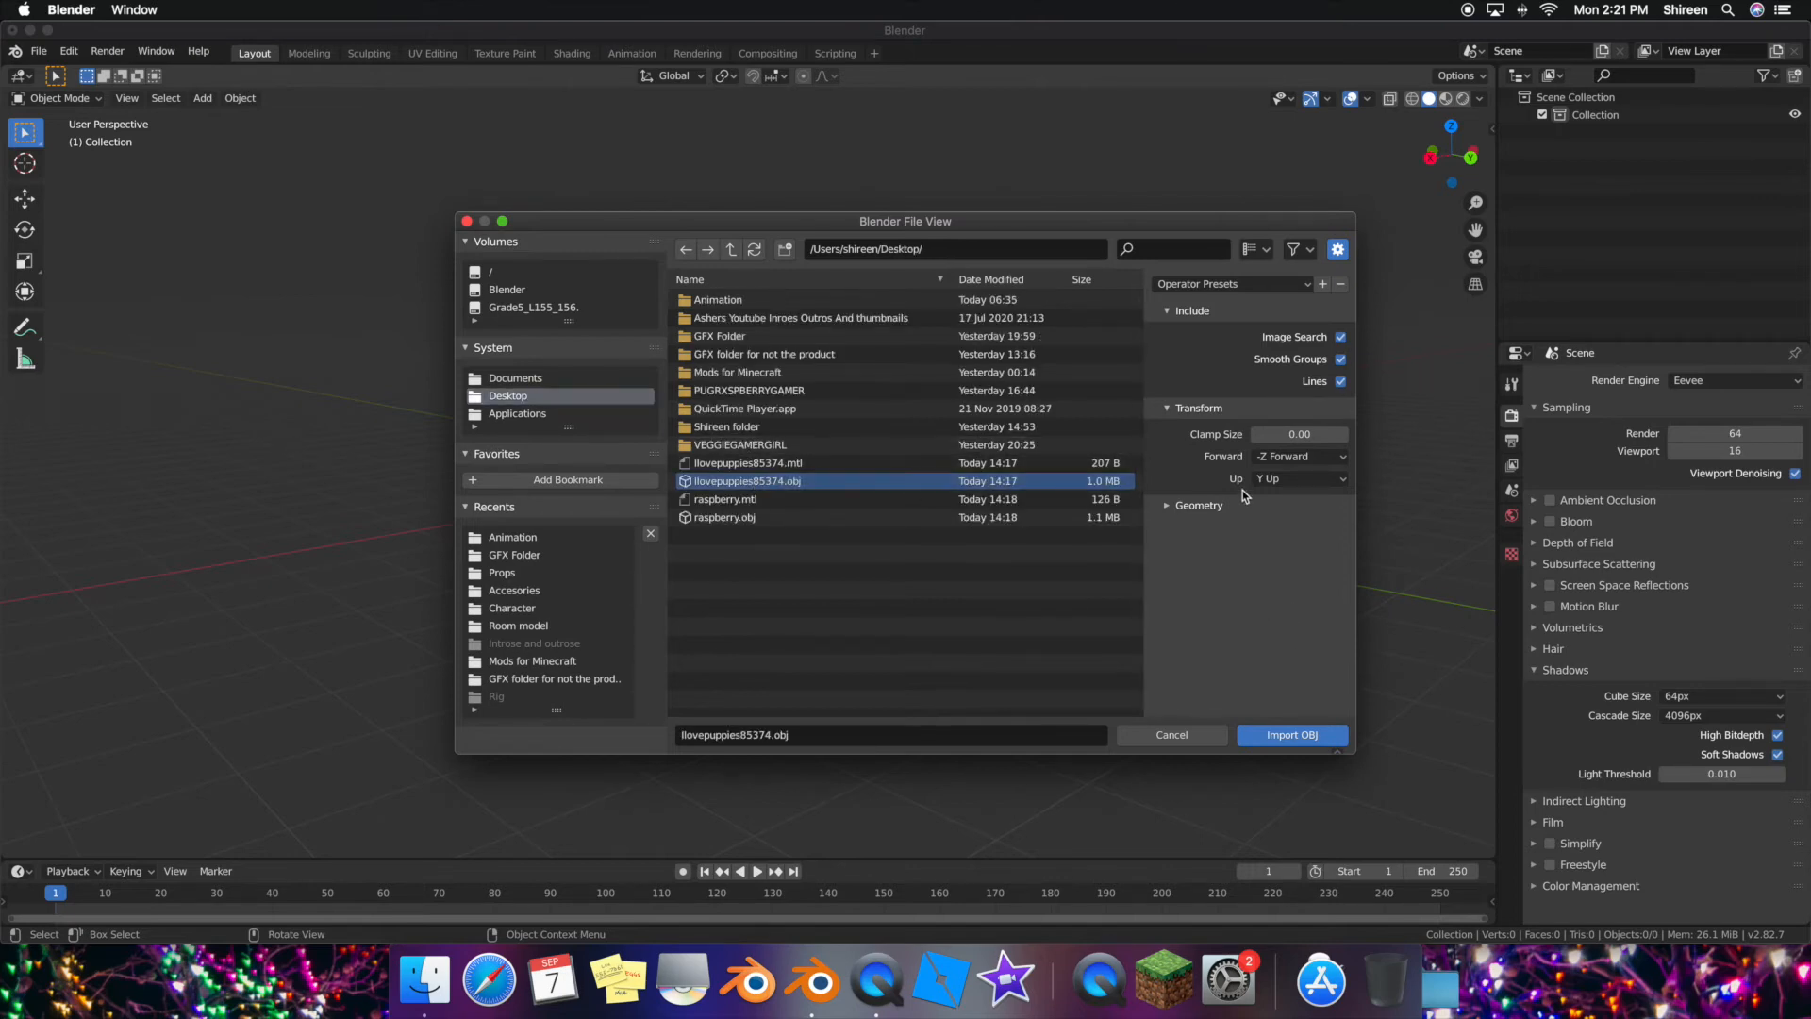
pyautogui.click(1180, 509)
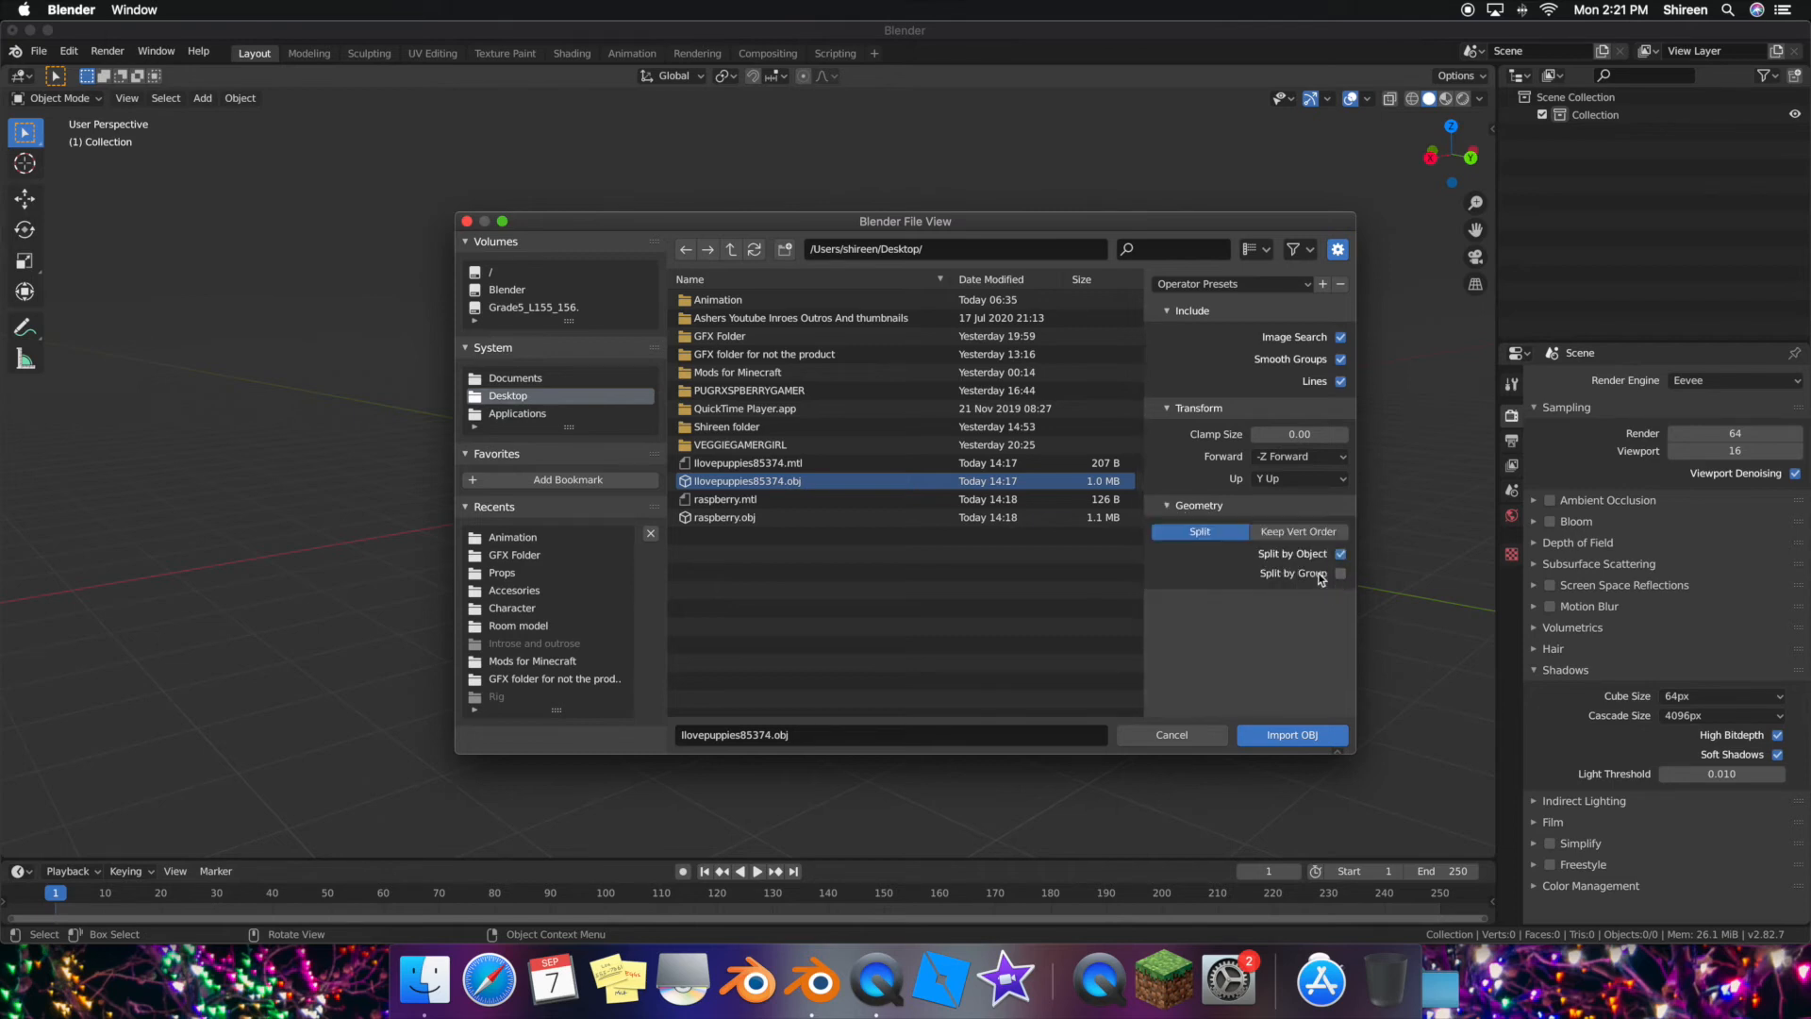
pyautogui.click(1341, 574)
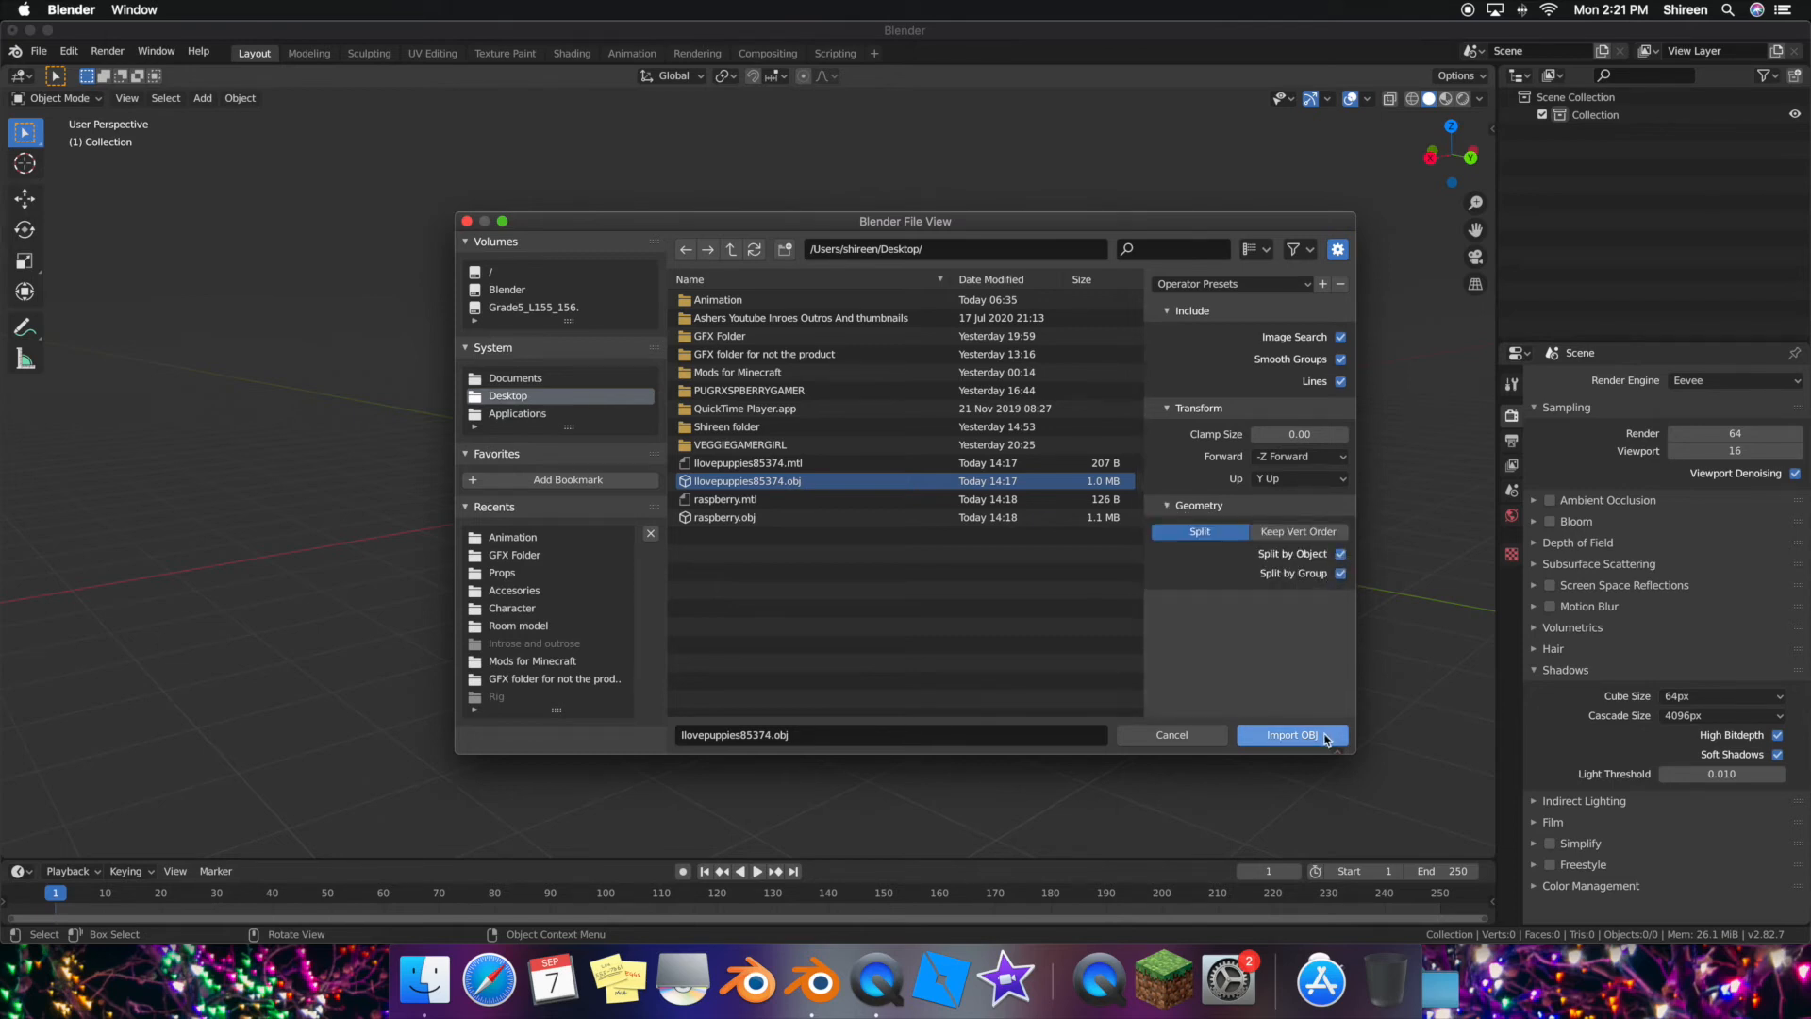
pyautogui.click(1307, 735)
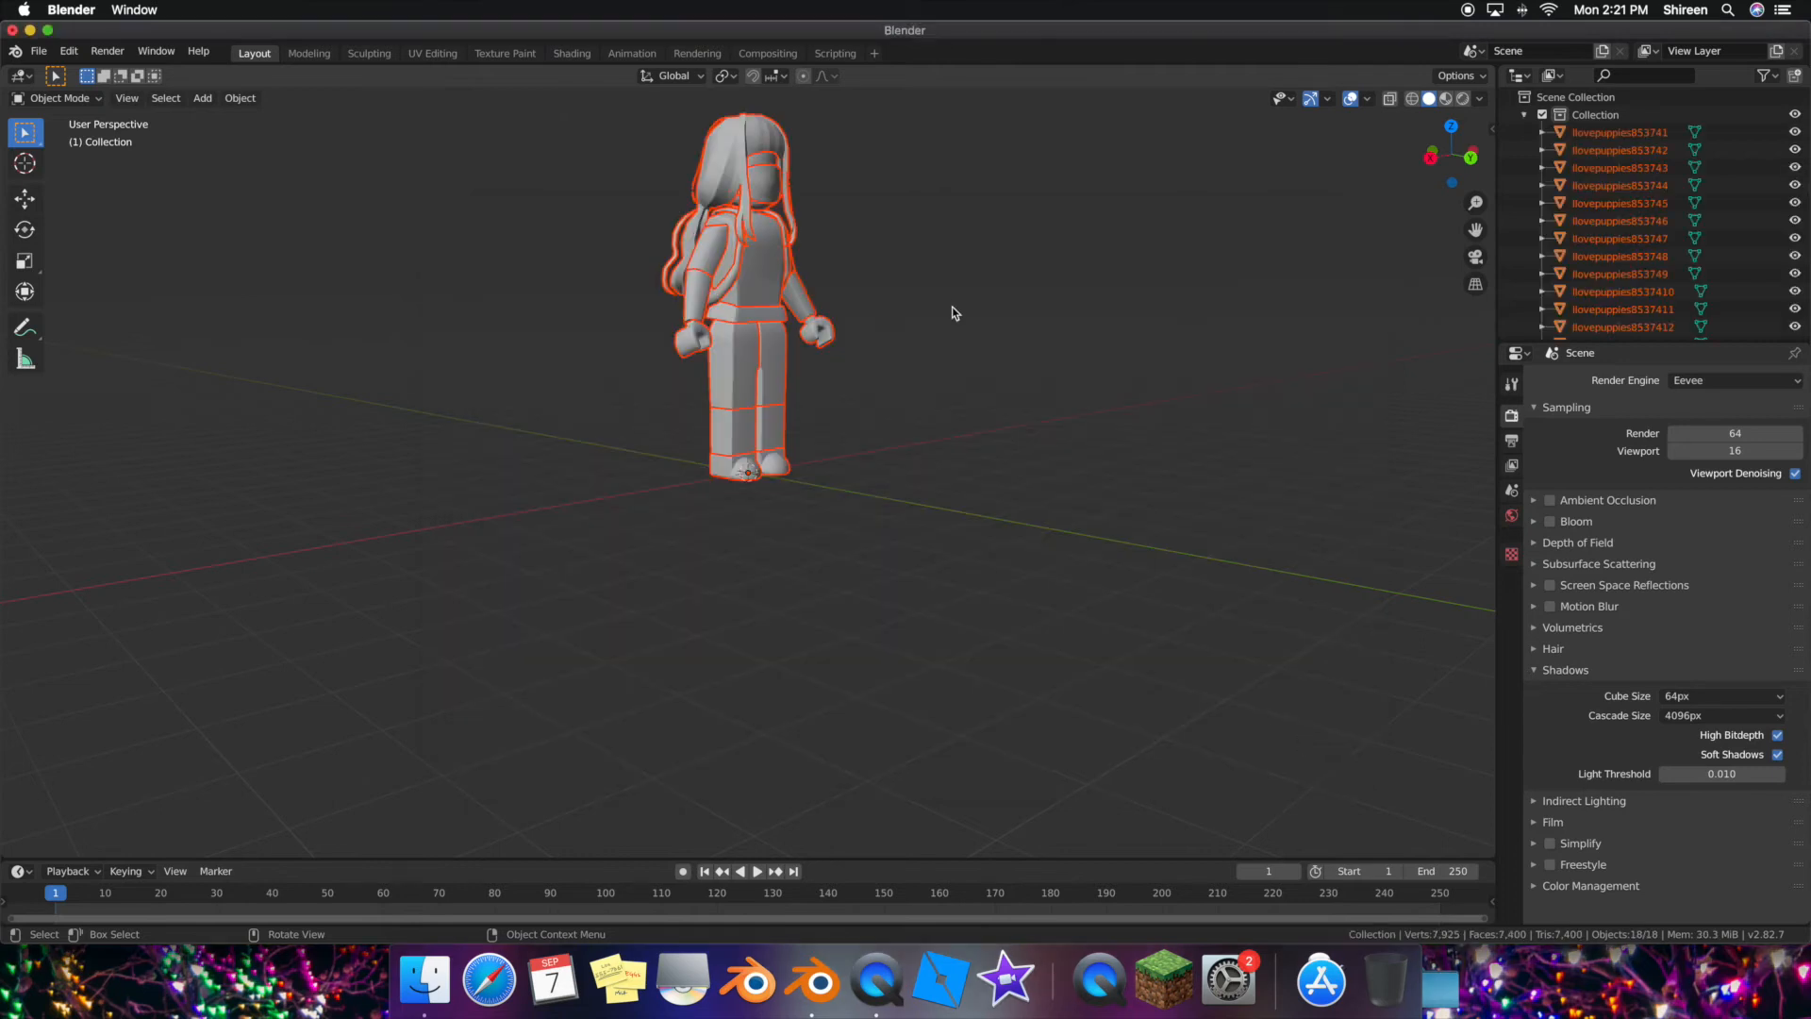
# - Display the imported avatar's textures by setting the viewport shading to Material Preview
pyautogui.moveTo(947, 303); pyautogui.dragTo(943, 308, button='middle')
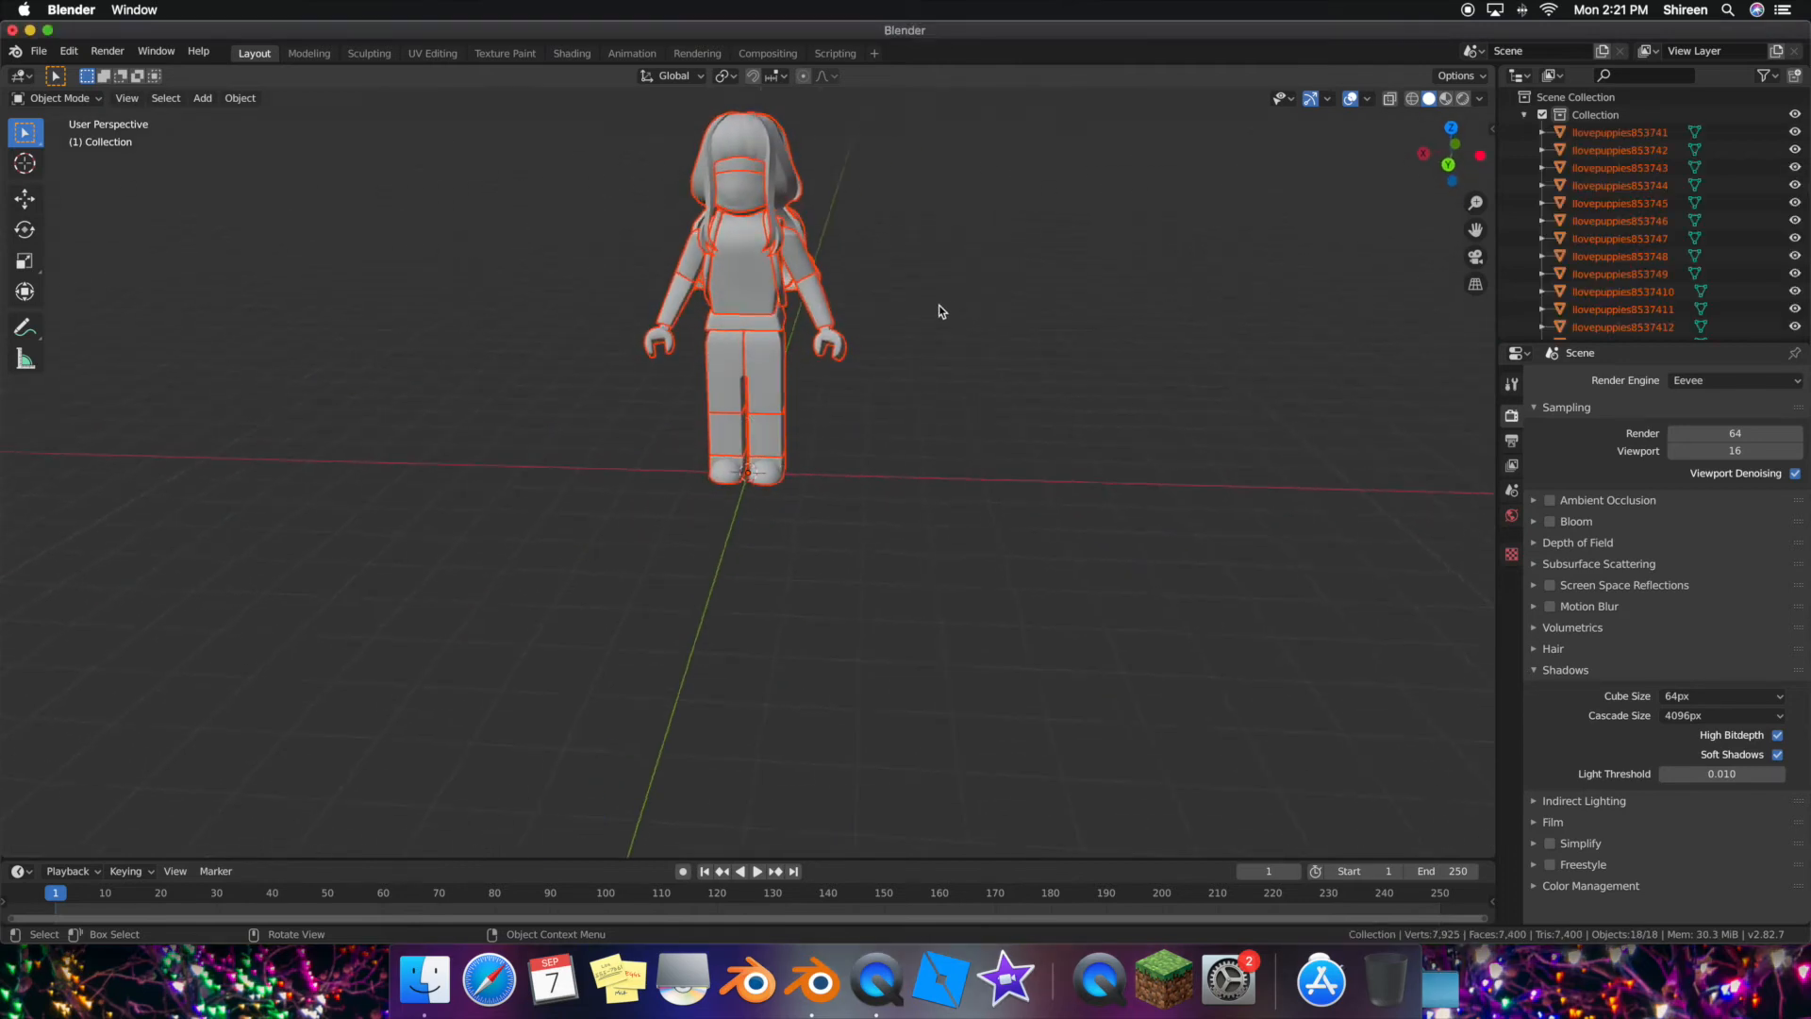
pyautogui.hotkey('shift', '`')
pyautogui.press('w')
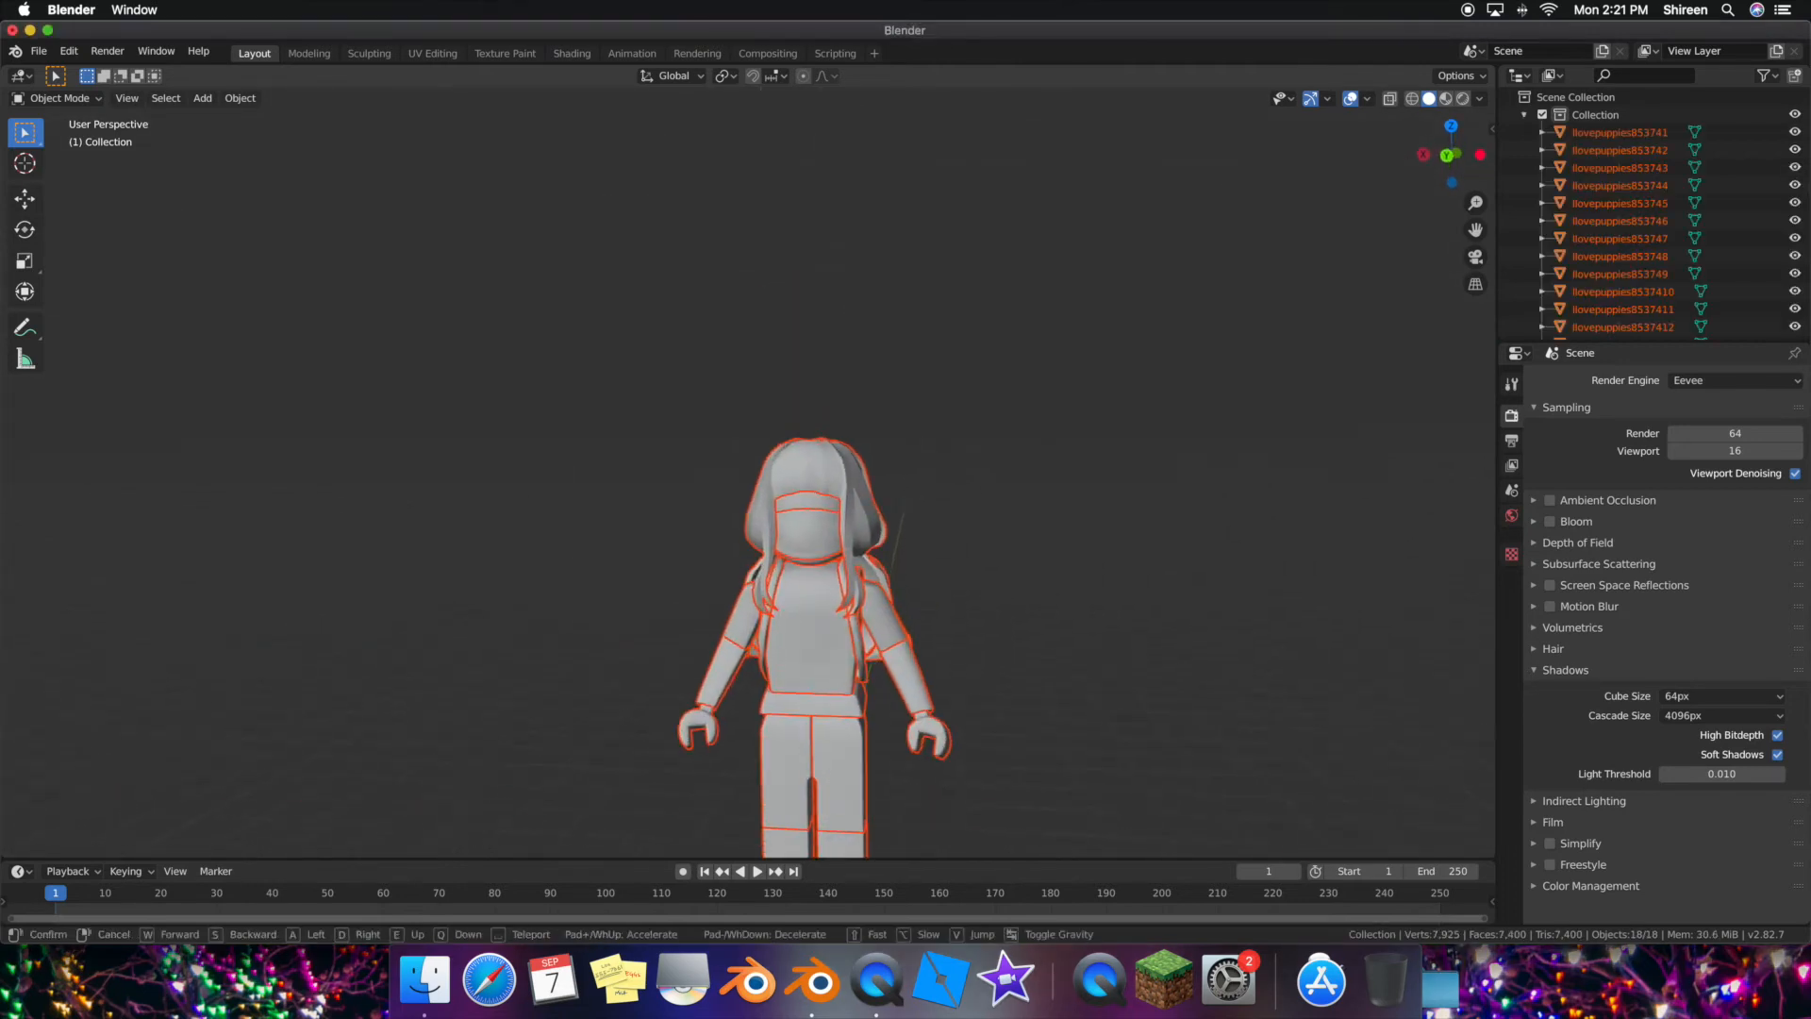
pyautogui.click(780, 480)
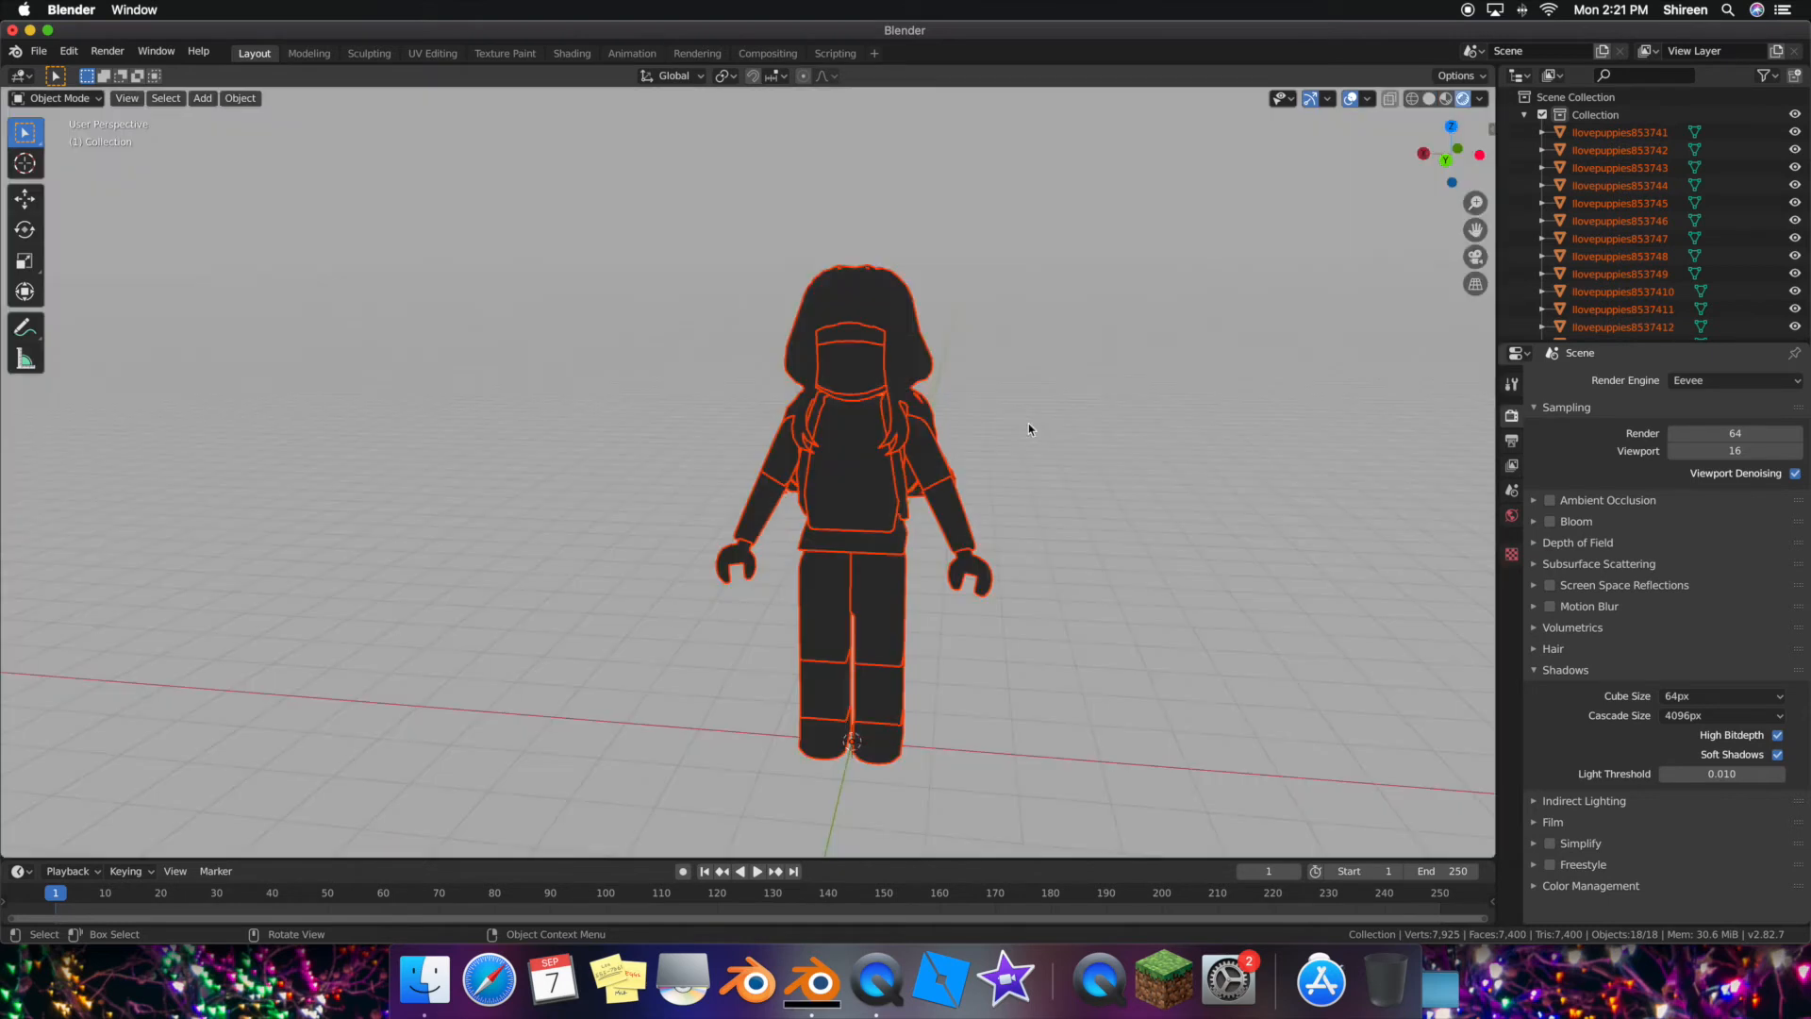
pyautogui.hscroll(-10, 1029, 429)
pyautogui.hscroll(-10, 1030, 429)
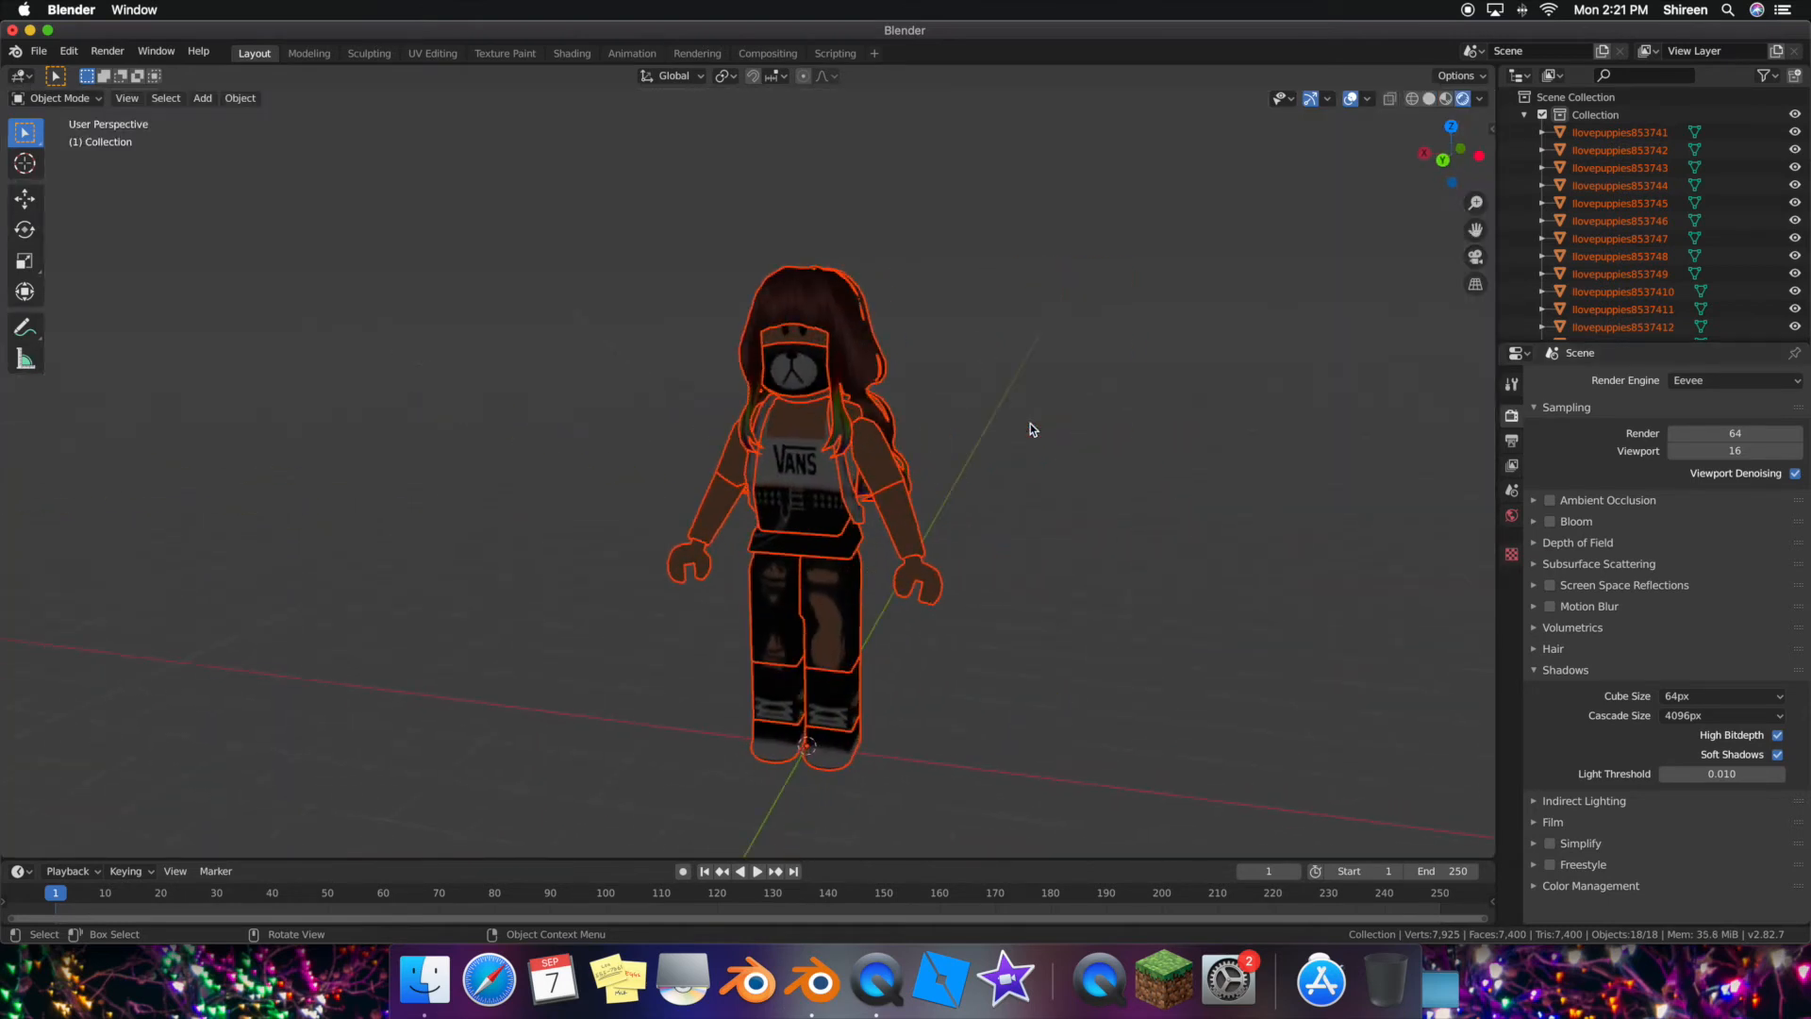
pyautogui.click(1445, 98)
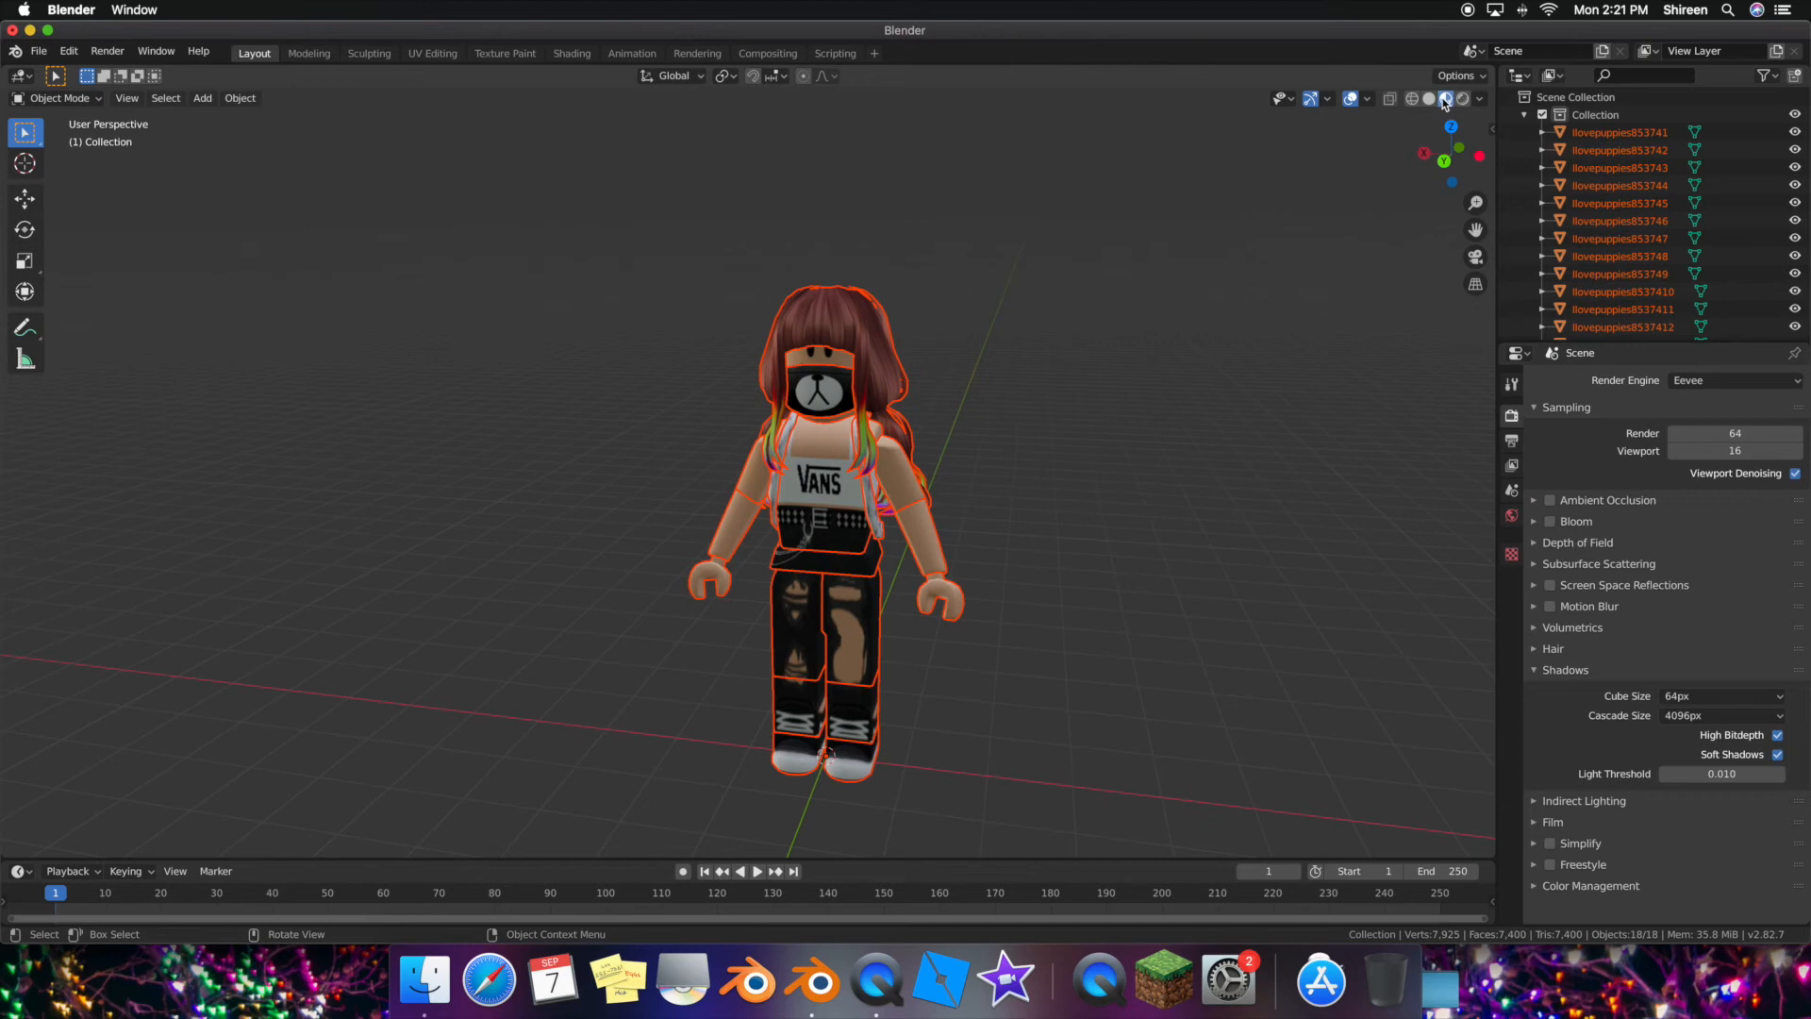
# - Move the whole avatar slightly forward of the world origin with the Move tool
pyautogui.hscroll(-5, 1130, 503)
pyautogui.scroll(5, 1124, 509)
pyautogui.scroll(-5, 1119, 506)
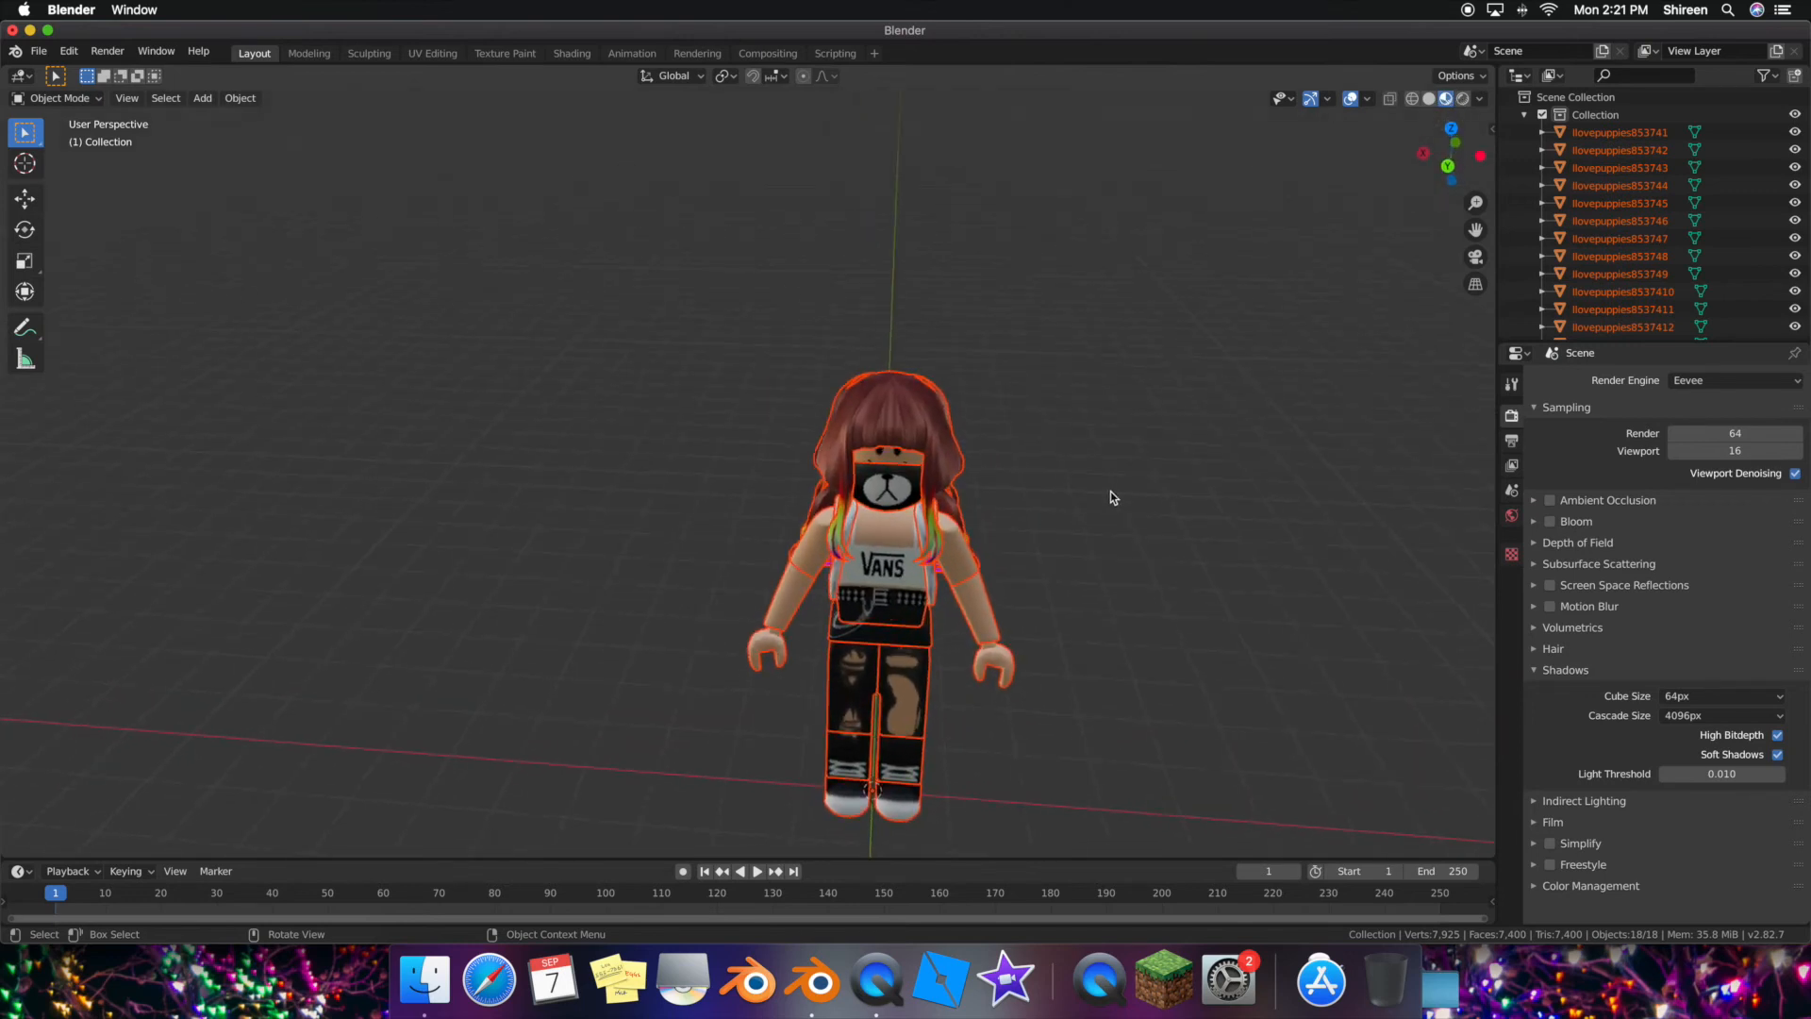
pyautogui.hscroll(3, 1057, 502)
pyautogui.hscroll(5, 1057, 496)
pyautogui.hscroll(-3, 1063, 497)
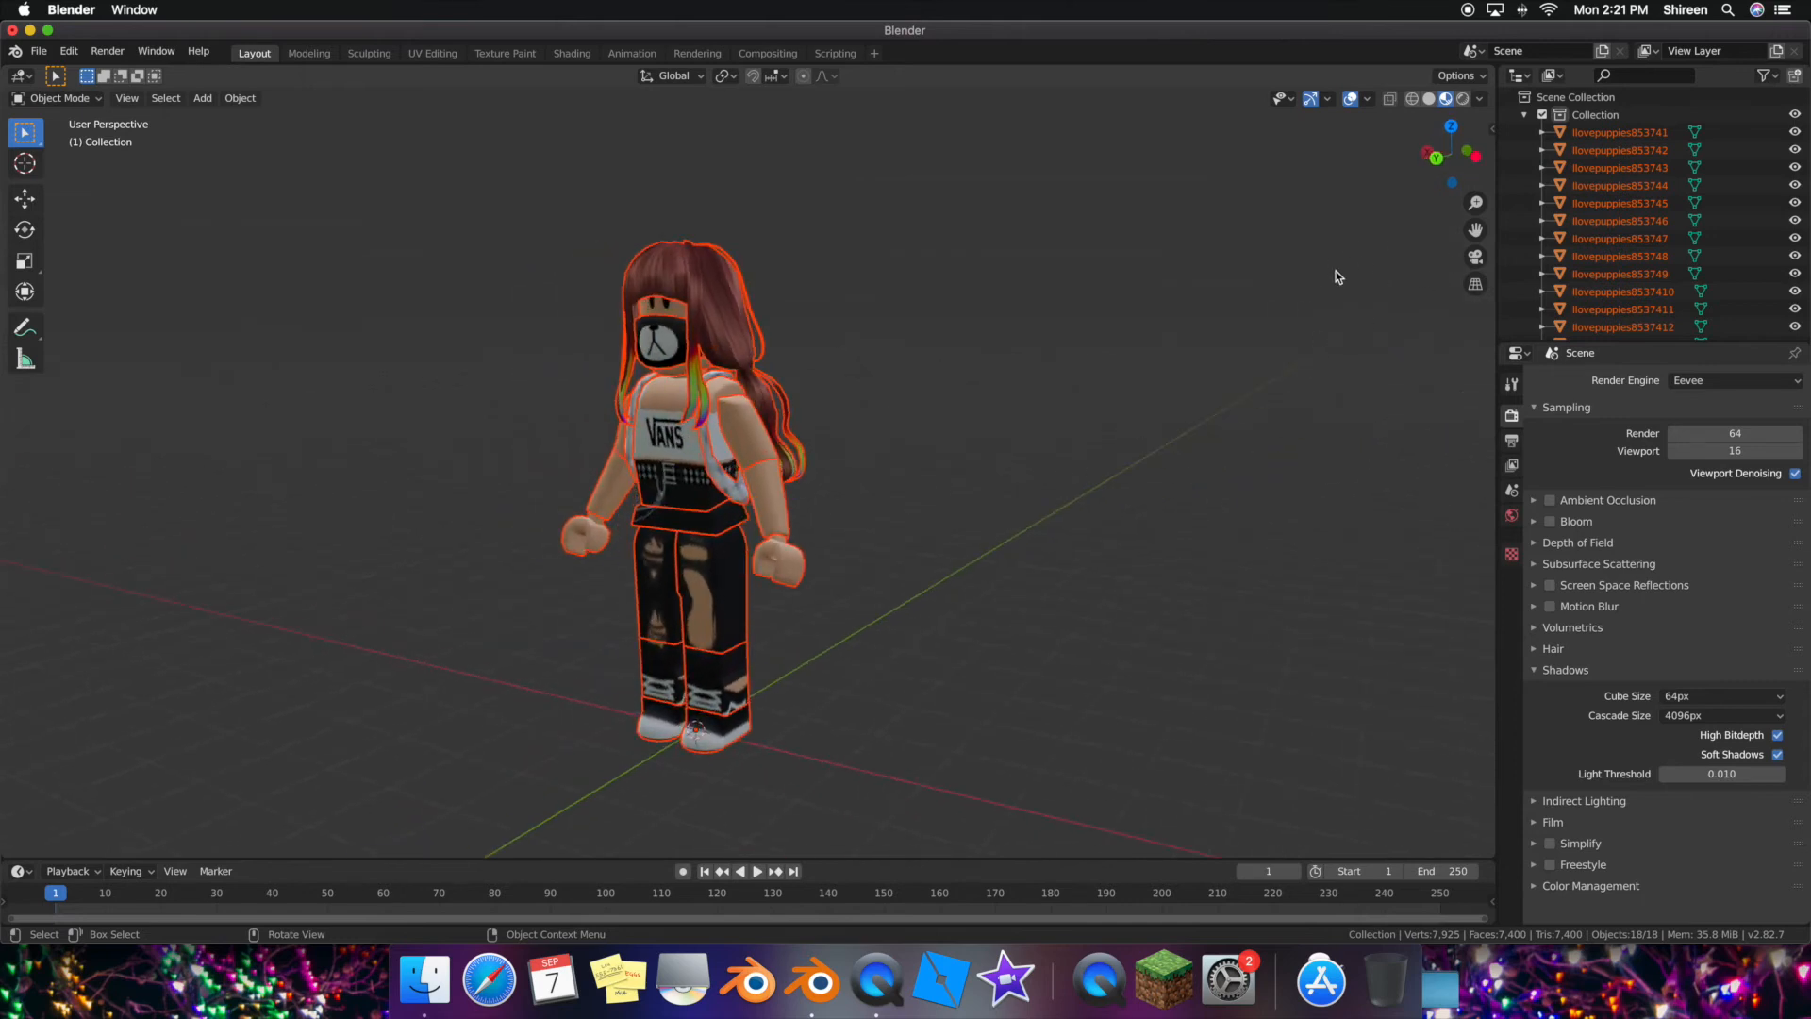
pyautogui.click(1473, 159)
pyautogui.scroll(-10, 1022, 273)
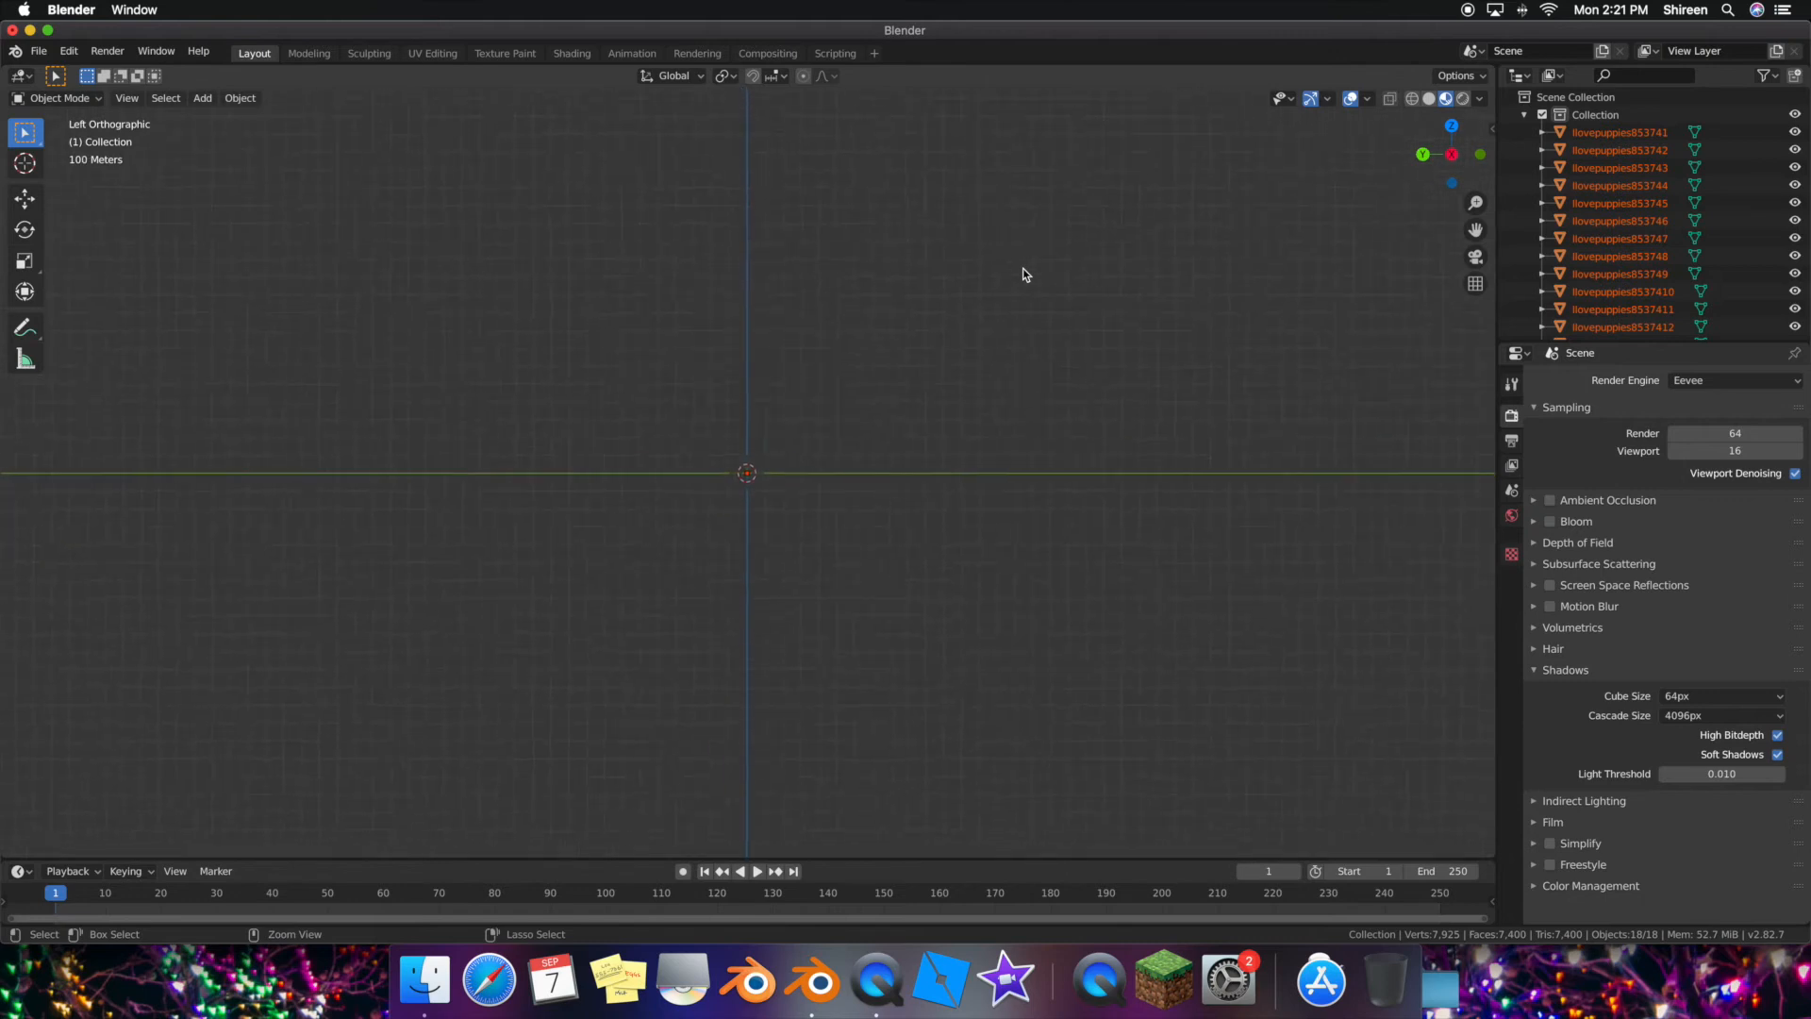
pyautogui.click(25, 199)
pyautogui.moveTo(696, 474); pyautogui.dragTo(671, 510)
pyautogui.moveTo(671, 509); pyautogui.dragTo(549, 478, button='middle')
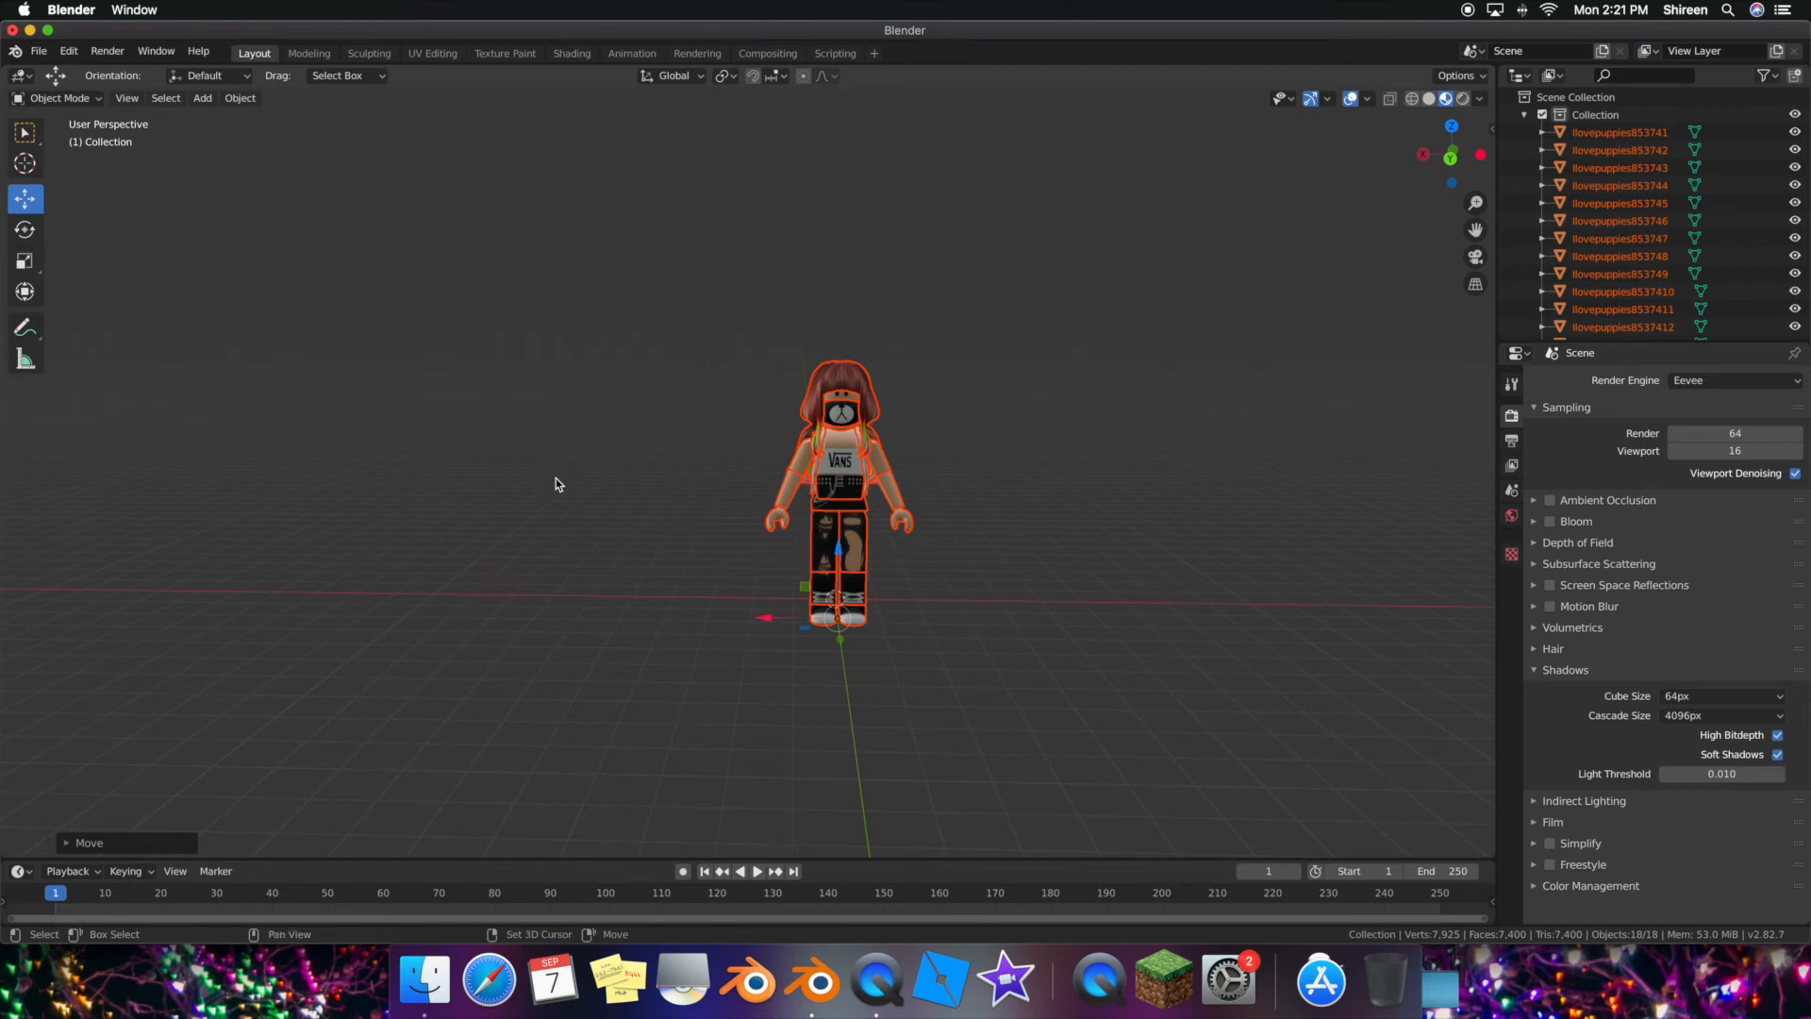
# - Select the avatar's right forearm and hand together and rotate them, turning the hand inward
pyautogui.keyDown('shift'); pyautogui.moveTo(557, 478); pyautogui.dragTo(540, 467, button='middle'); pyautogui.keyUp('shift')
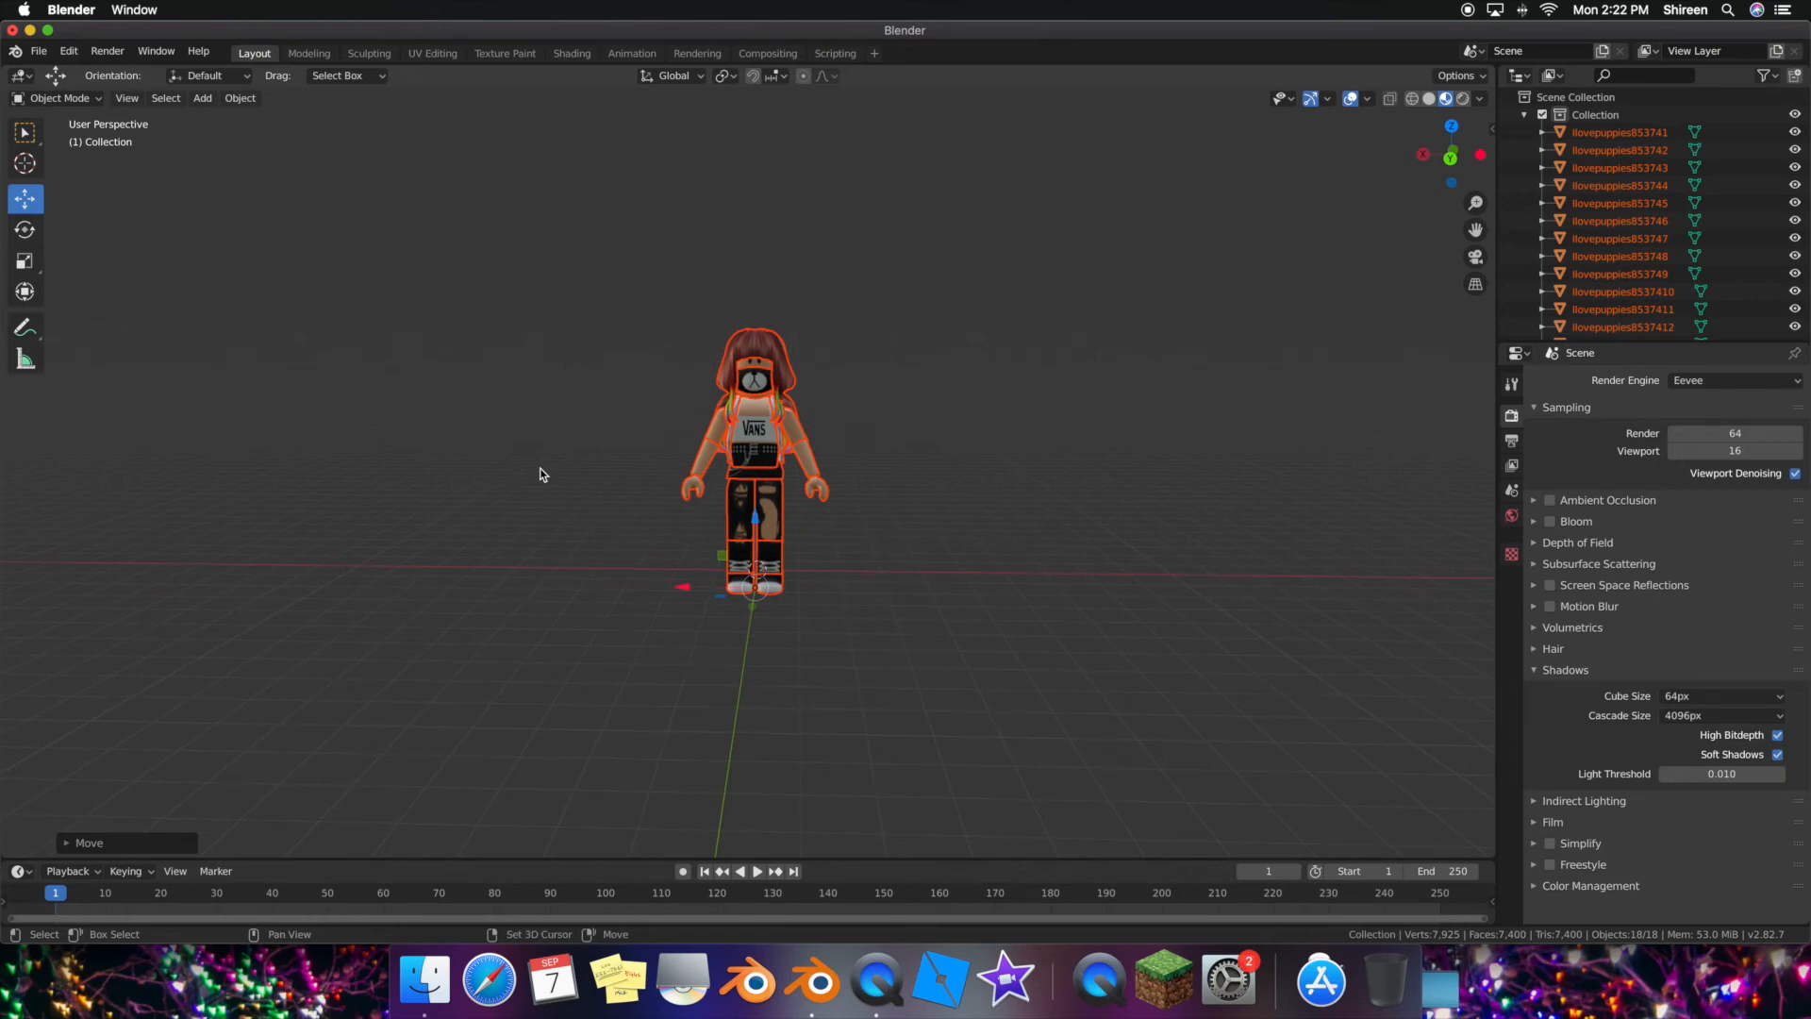
pyautogui.hotkey('shift', '`')
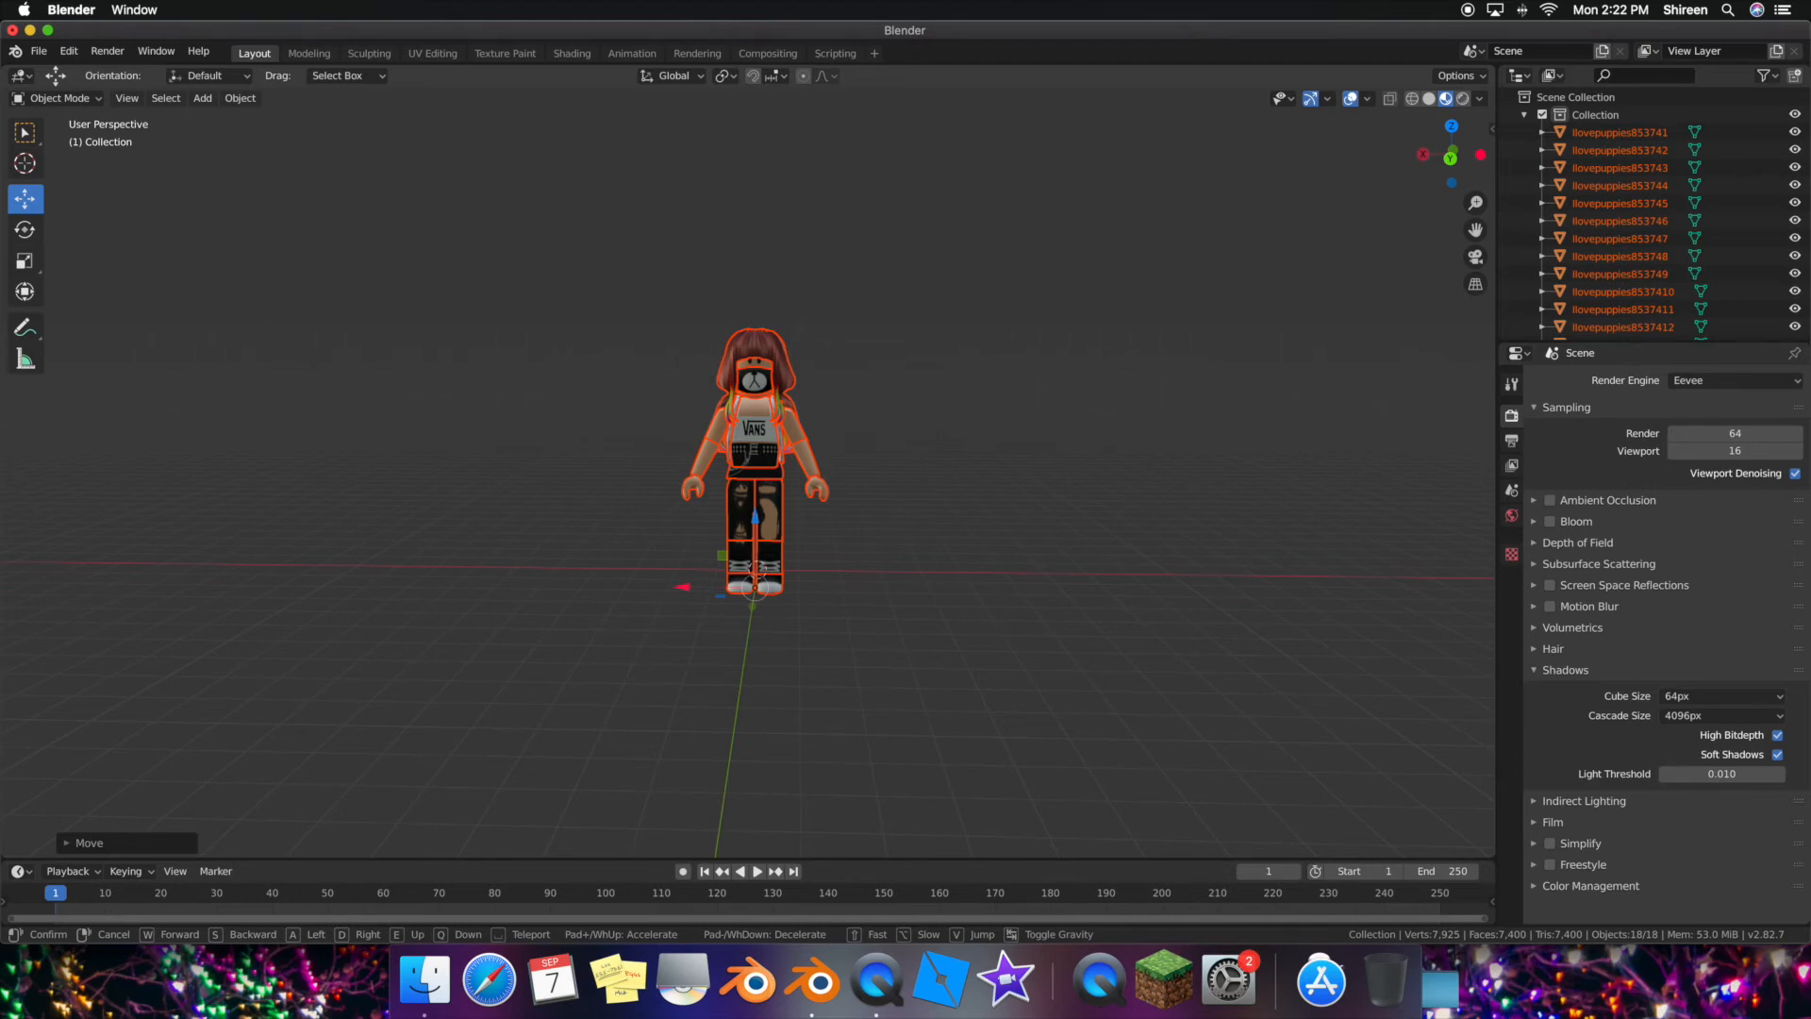
pyautogui.press('w')
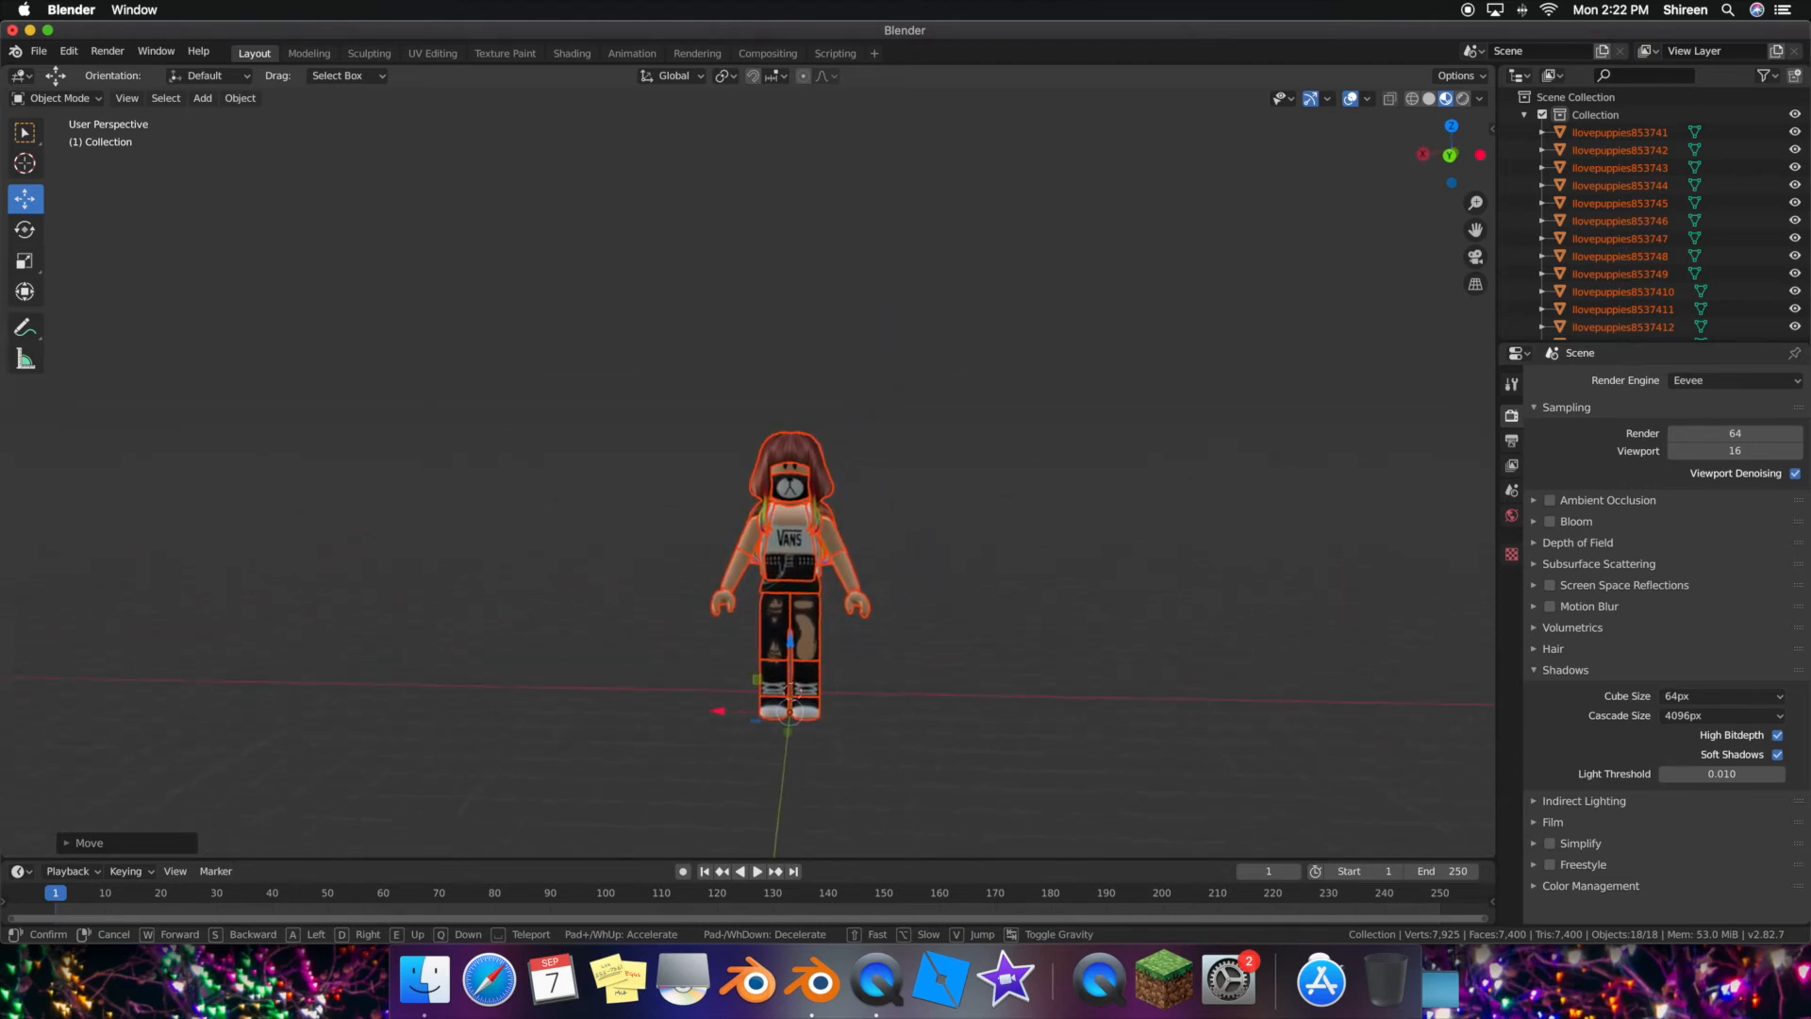
pyautogui.press('w')
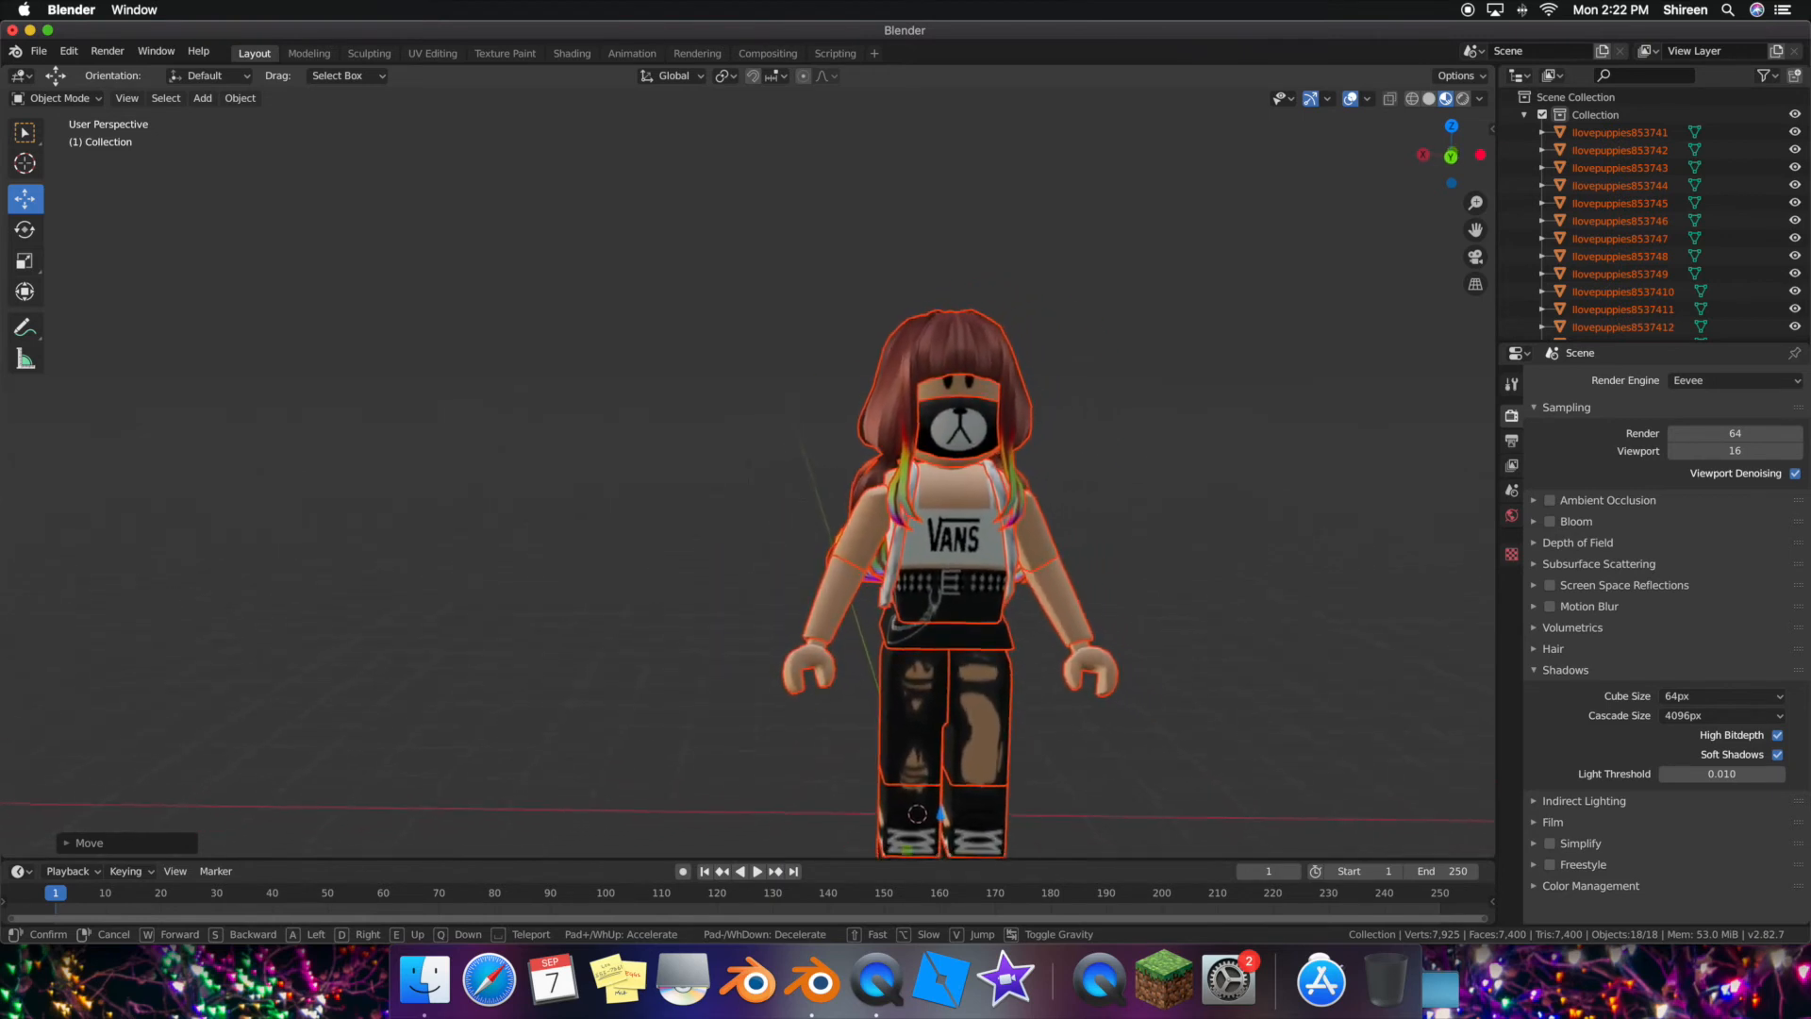
pyautogui.press('w')
pyautogui.press('s')
pyautogui.click(749, 473)
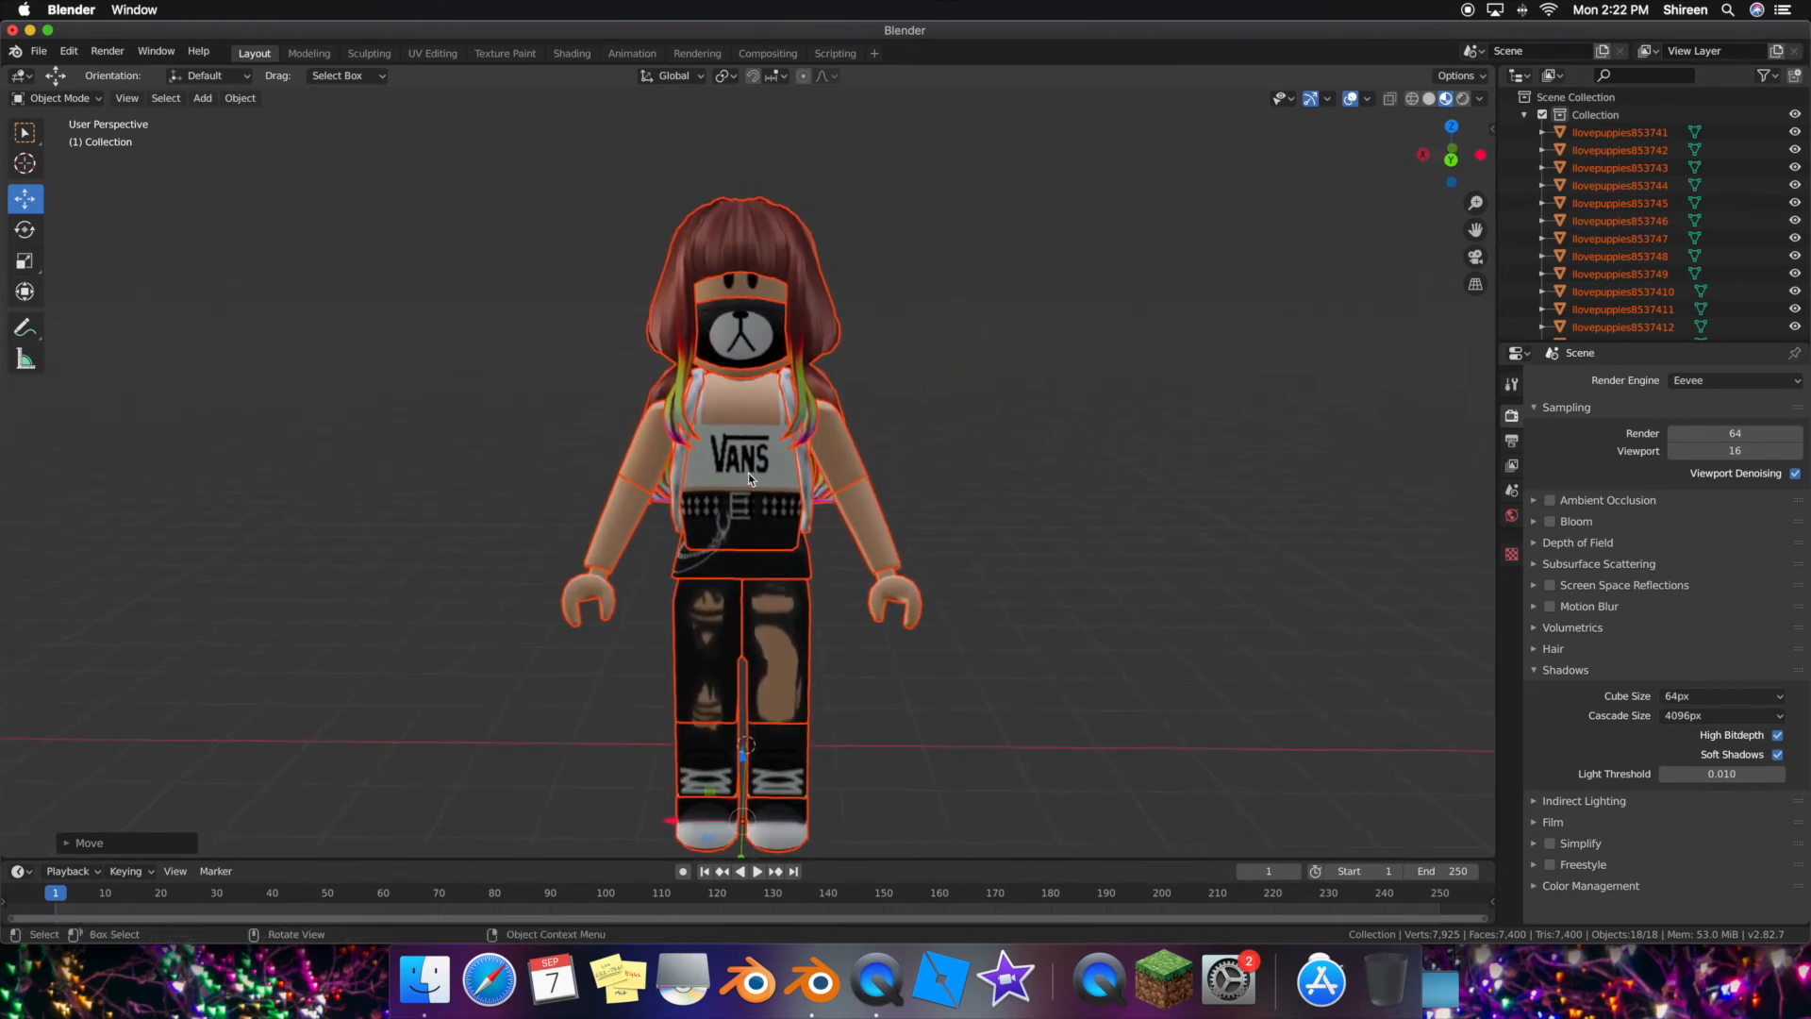
pyautogui.click(631, 511)
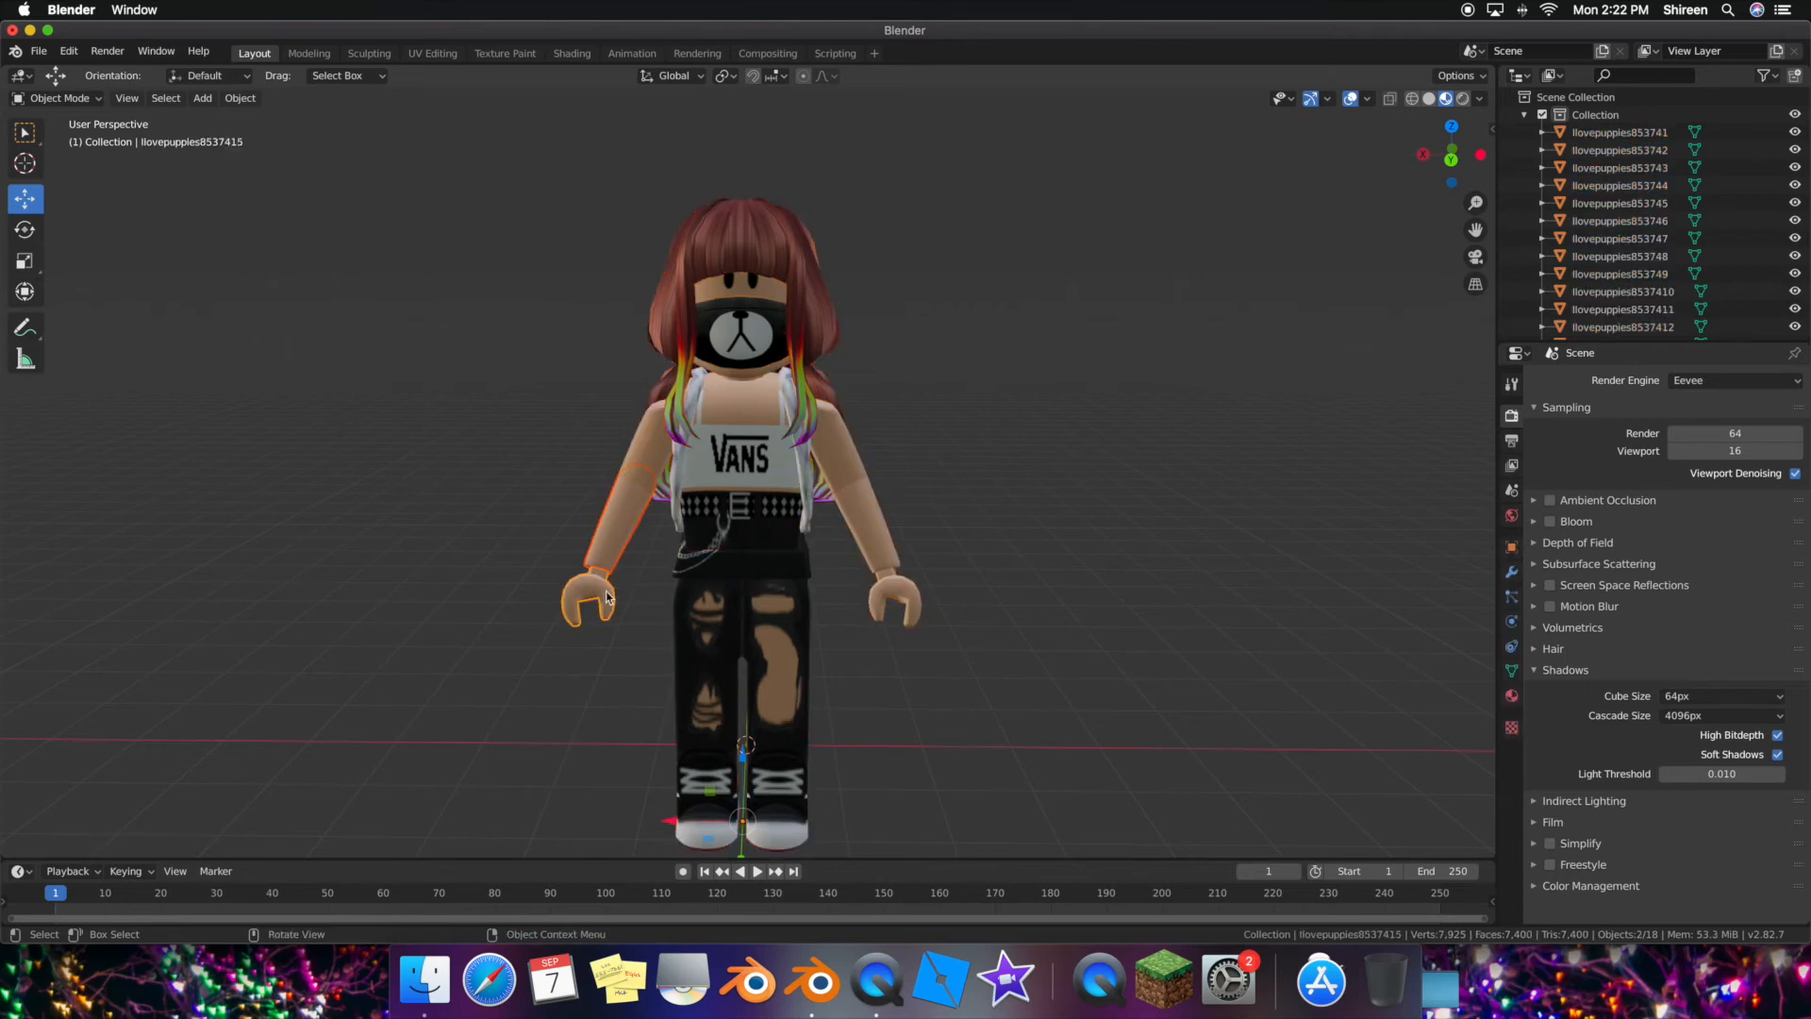
pyautogui.click(25, 231)
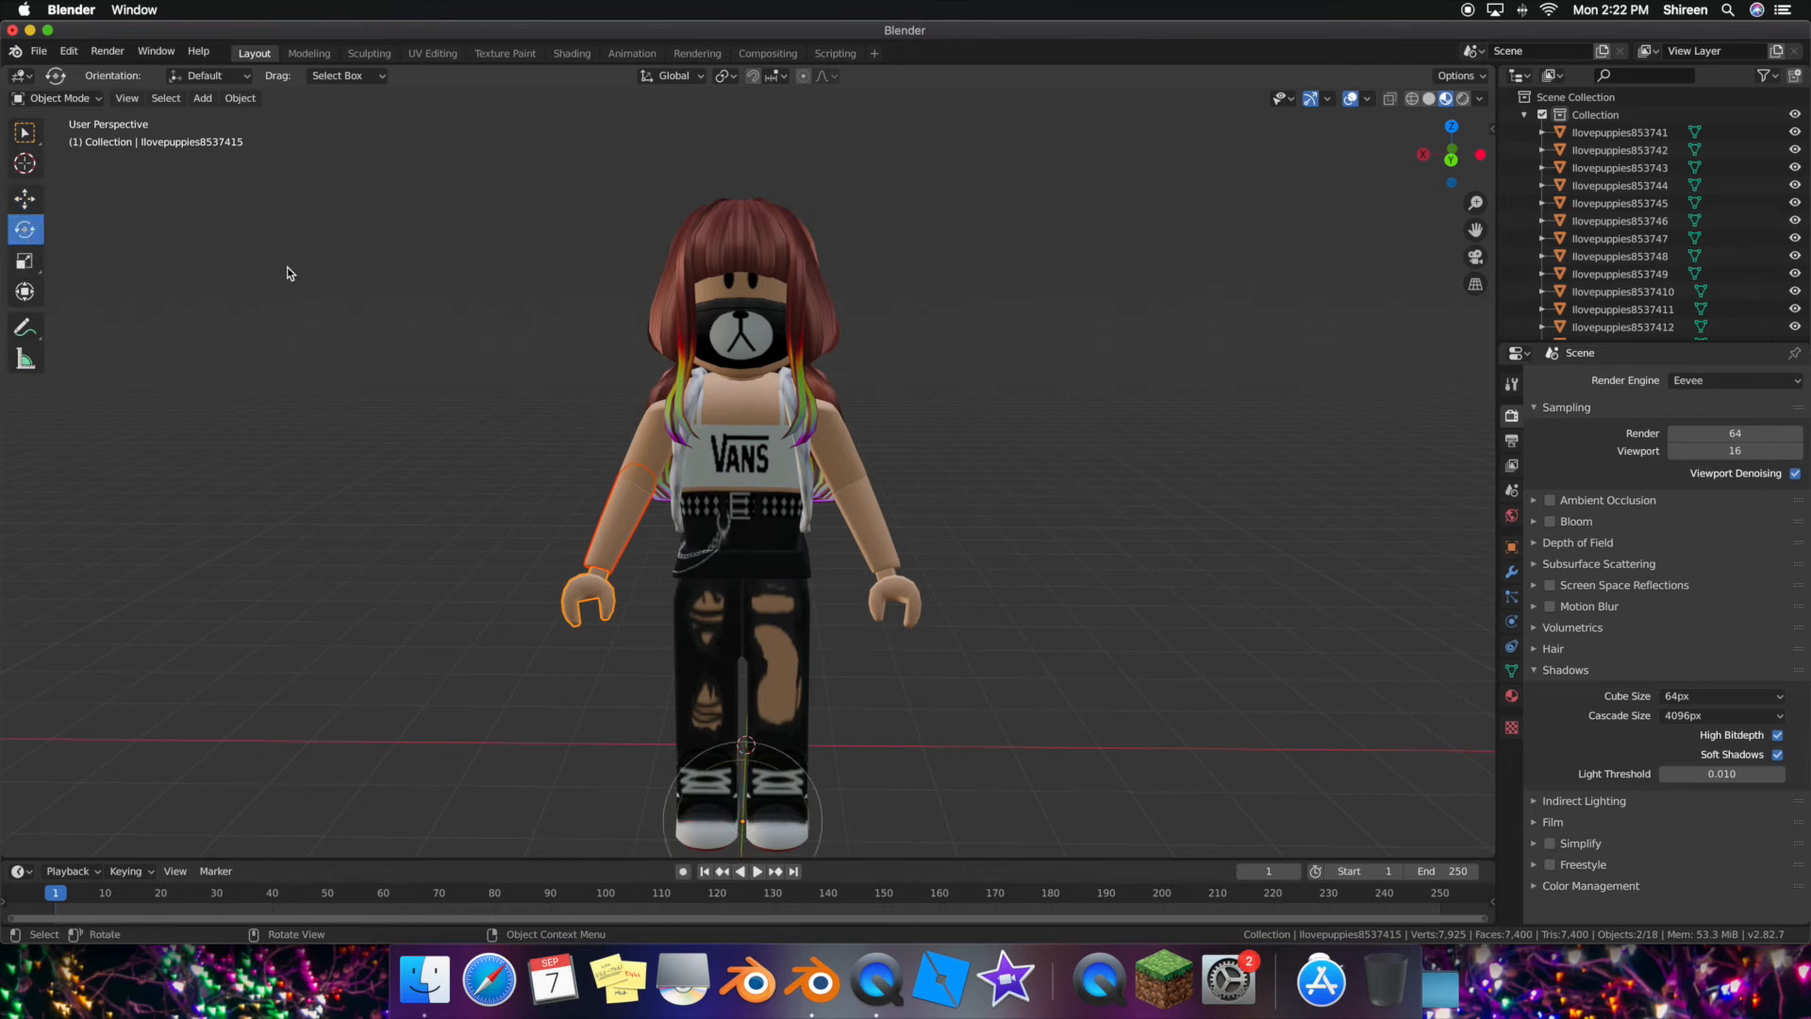
pyautogui.moveTo(775, 852); pyautogui.dragTo(911, 845)
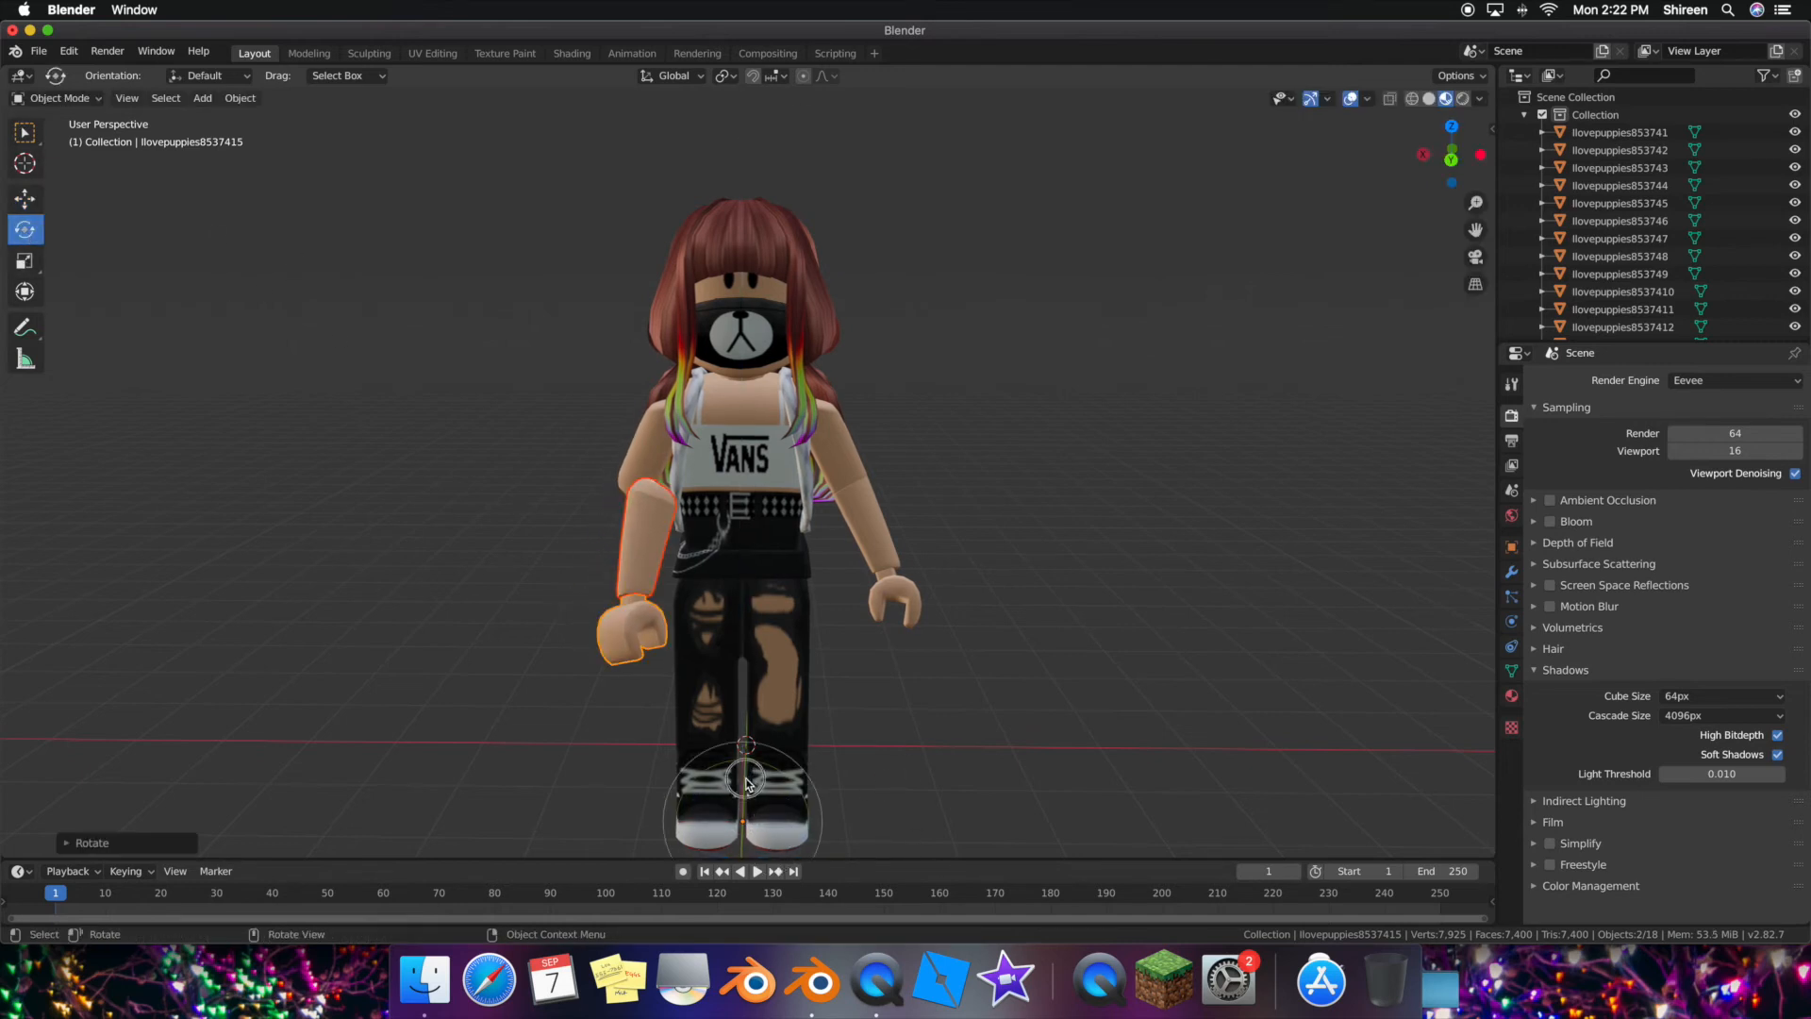
pyautogui.moveTo(738, 775); pyautogui.dragTo(751, 792)
# - Rotate the right forearm and hand upward until they are roughly horizontal and point forward
pyautogui.hotkey('shift', '`')
pyautogui.press('w')
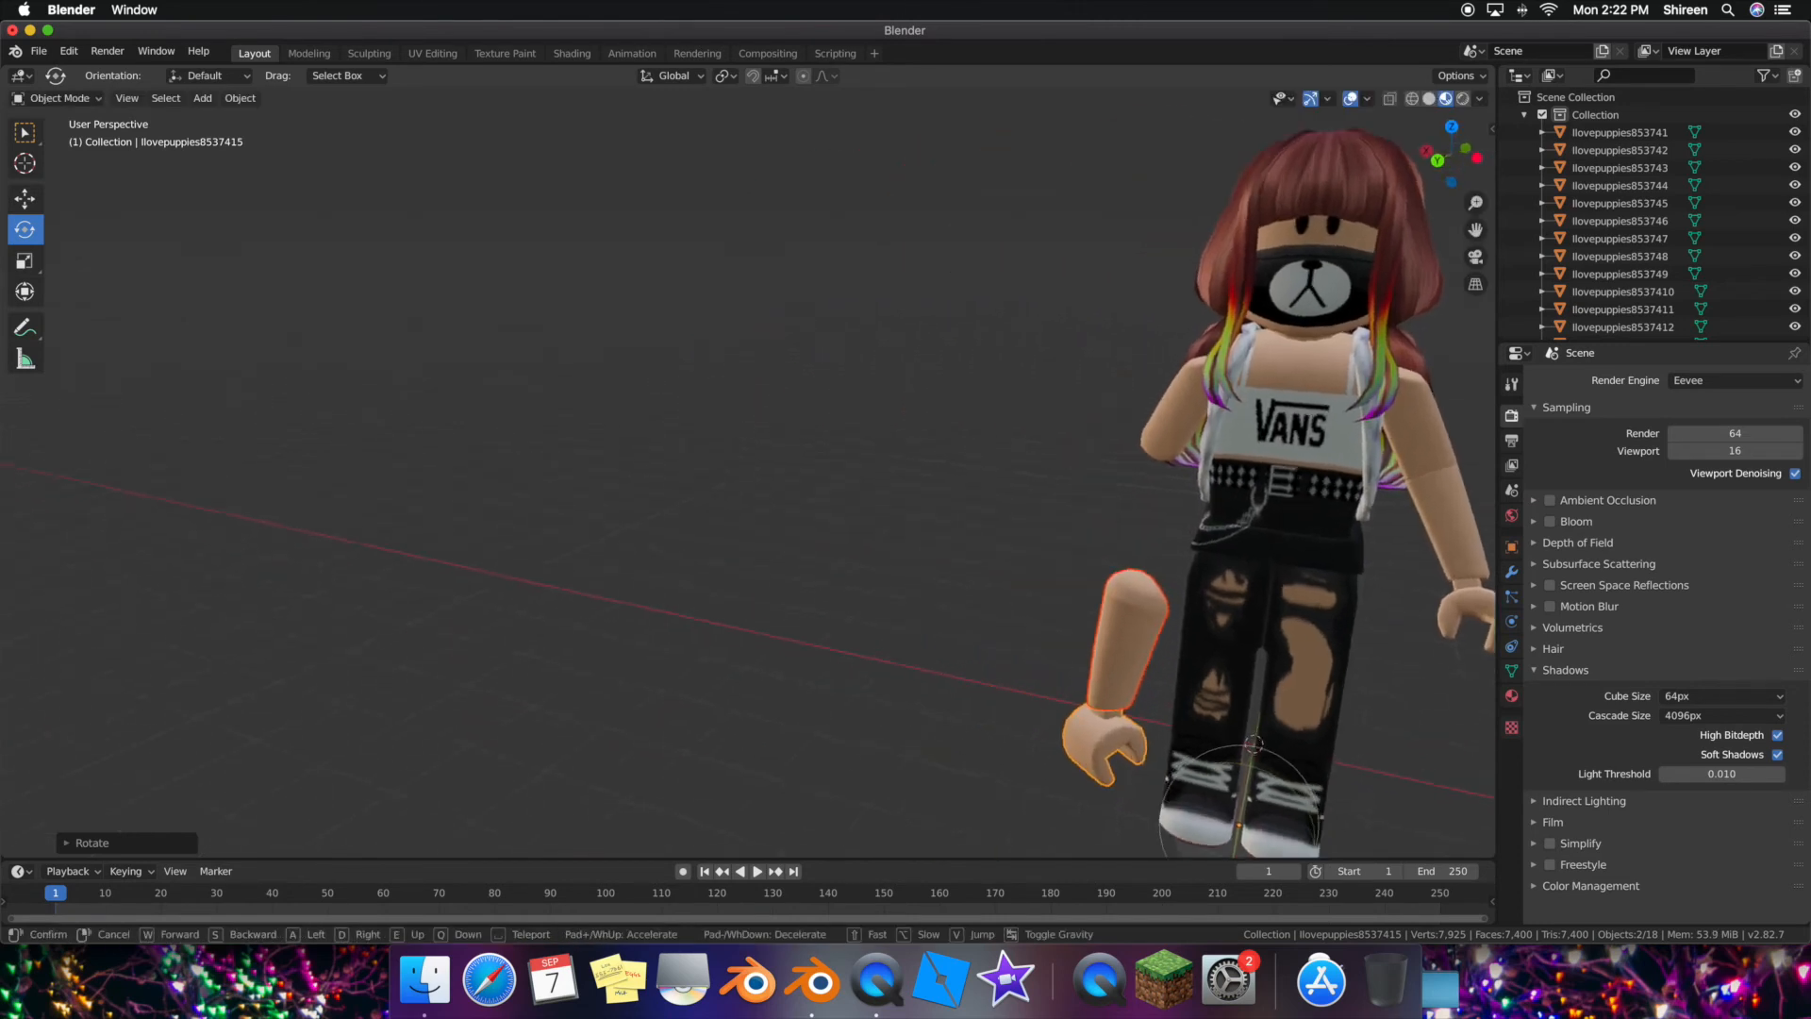
pyautogui.press('s')
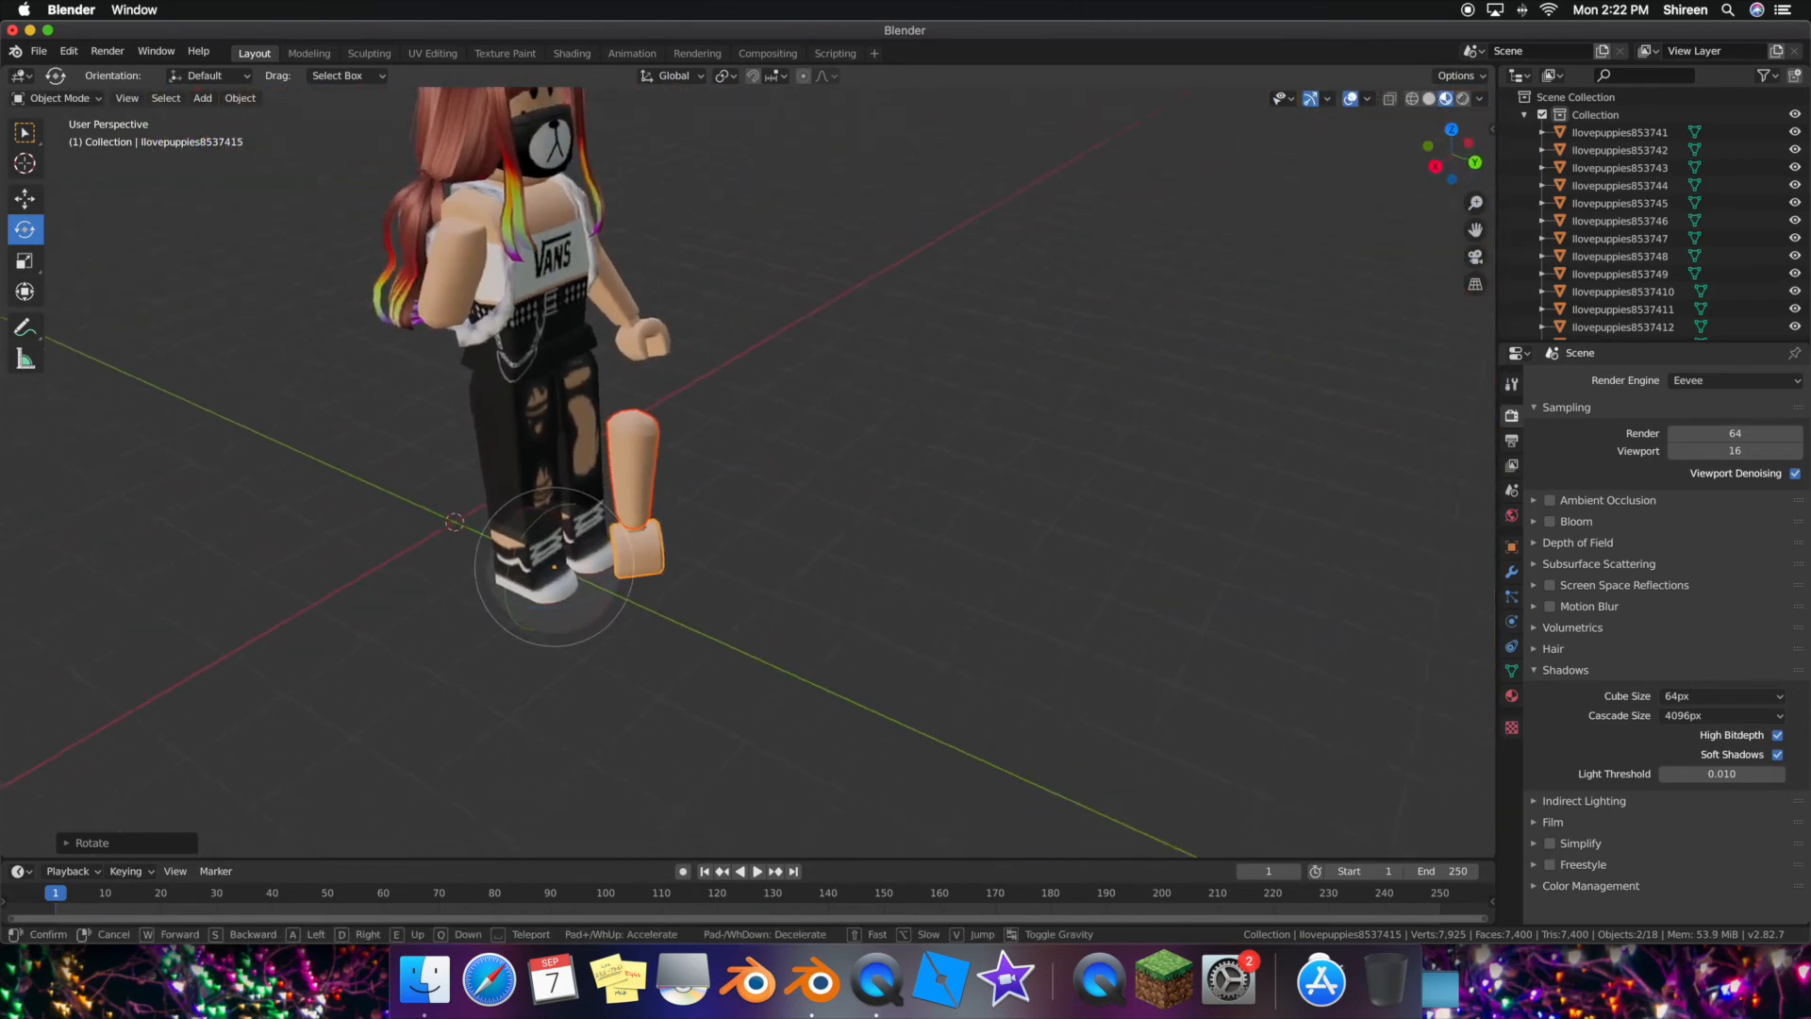
pyautogui.press('w')
pyautogui.click(715, 478)
pyautogui.press('r')
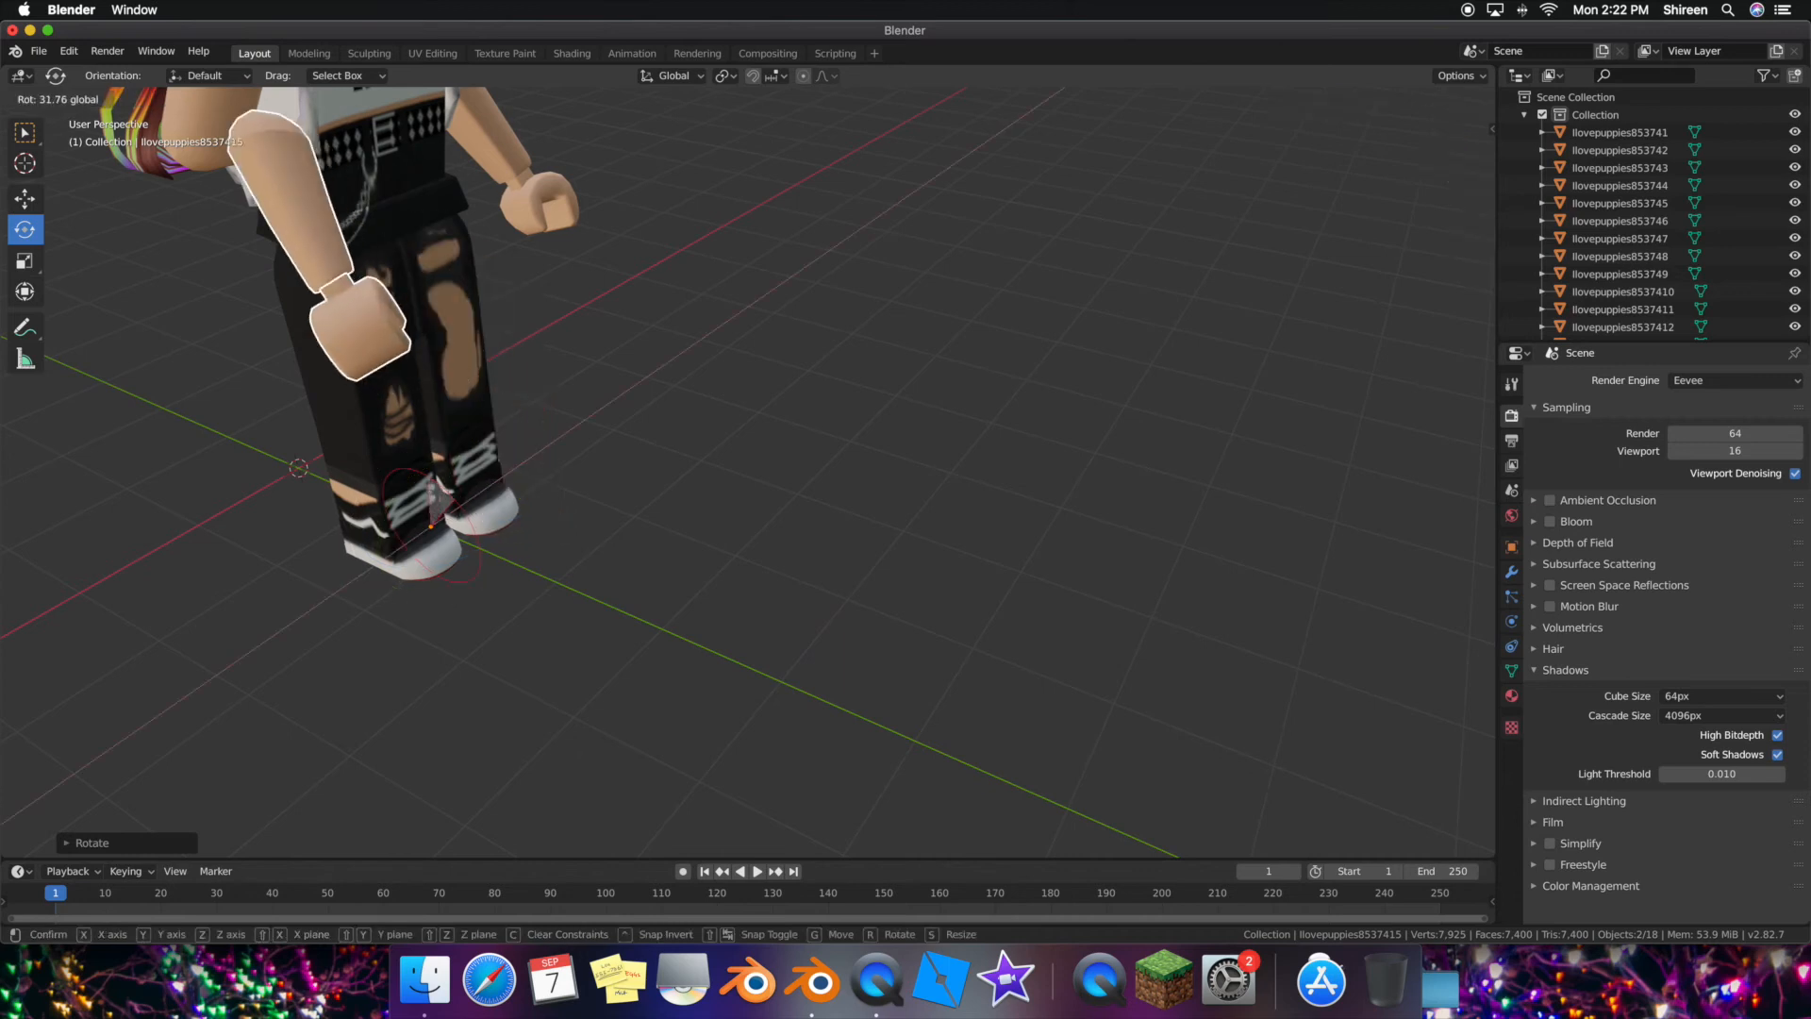
pyautogui.moveTo(21, 292); pyautogui.dragTo(2, 347)
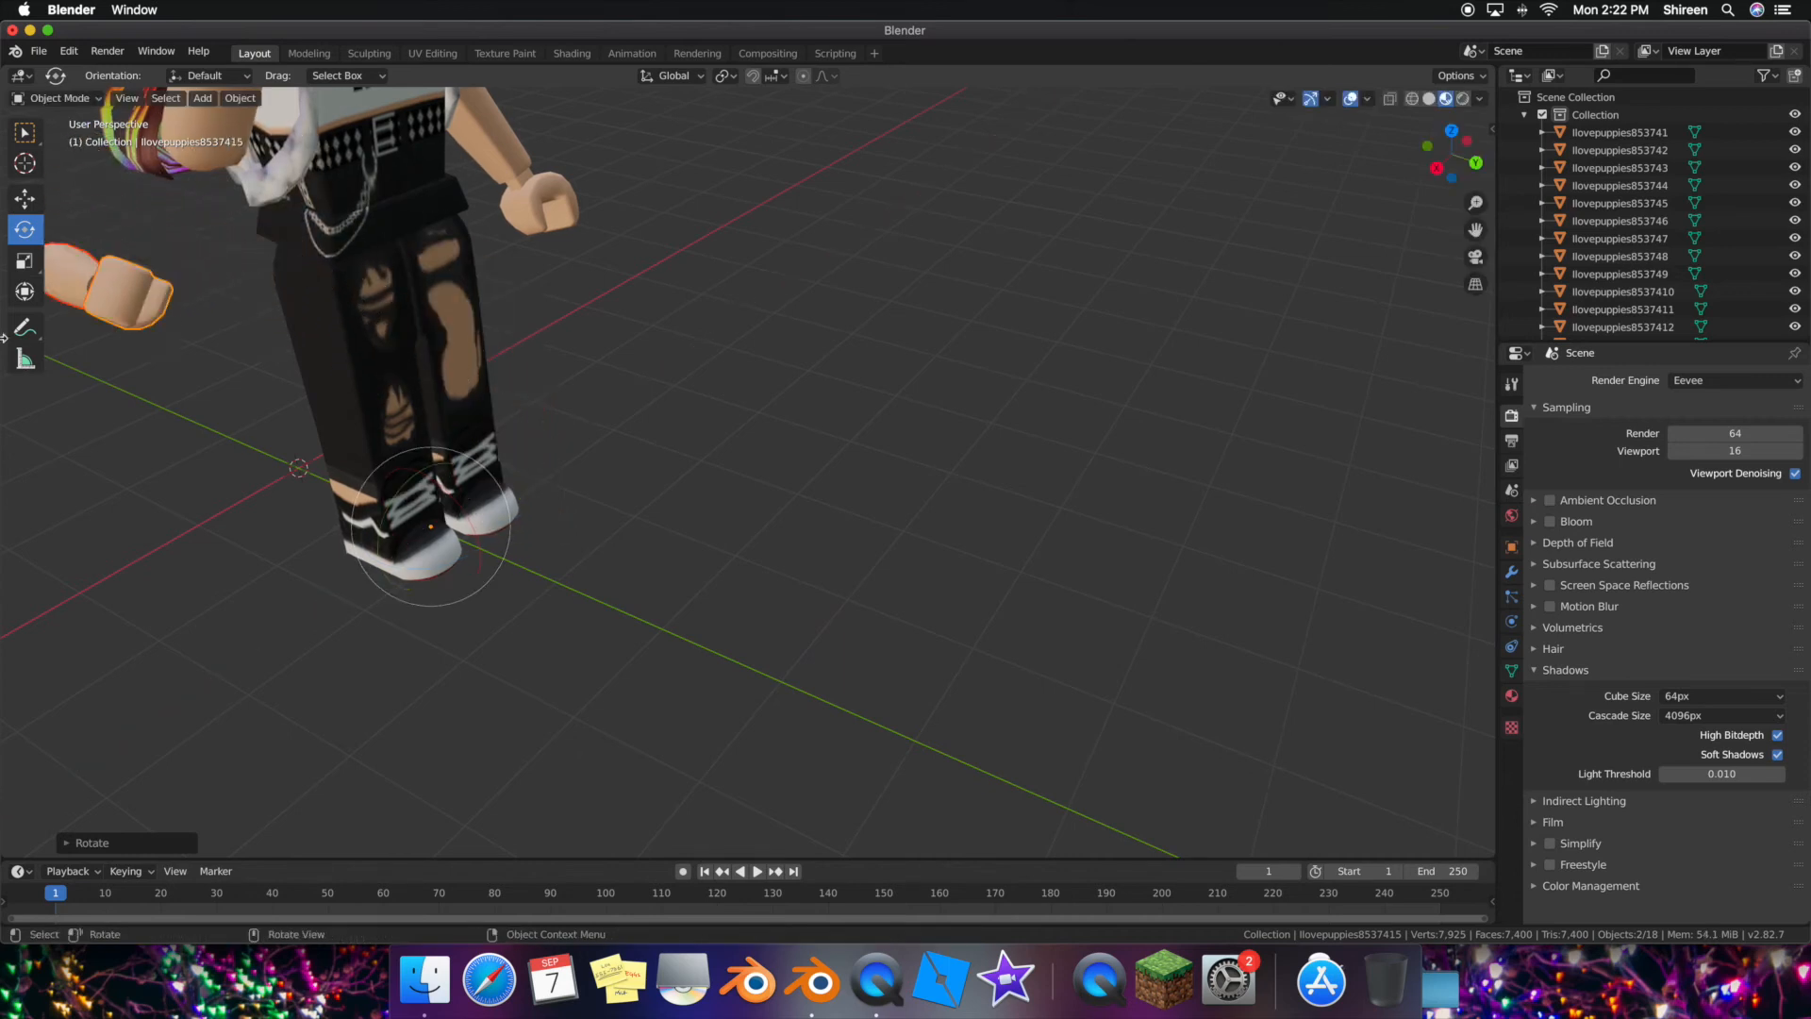
# - Move the rotated right forearm and hand along the axes back to the elbow of the upper arm
pyautogui.click(24, 198)
pyautogui.moveTo(469, 547); pyautogui.dragTo(657, 421)
pyautogui.press('z')
pyautogui.moveTo(681, 504); pyautogui.dragTo(742, 524)
pyautogui.moveTo(678, 448); pyautogui.dragTo(682, 427)
pyautogui.moveTo(658, 517); pyautogui.dragTo(642, 522)
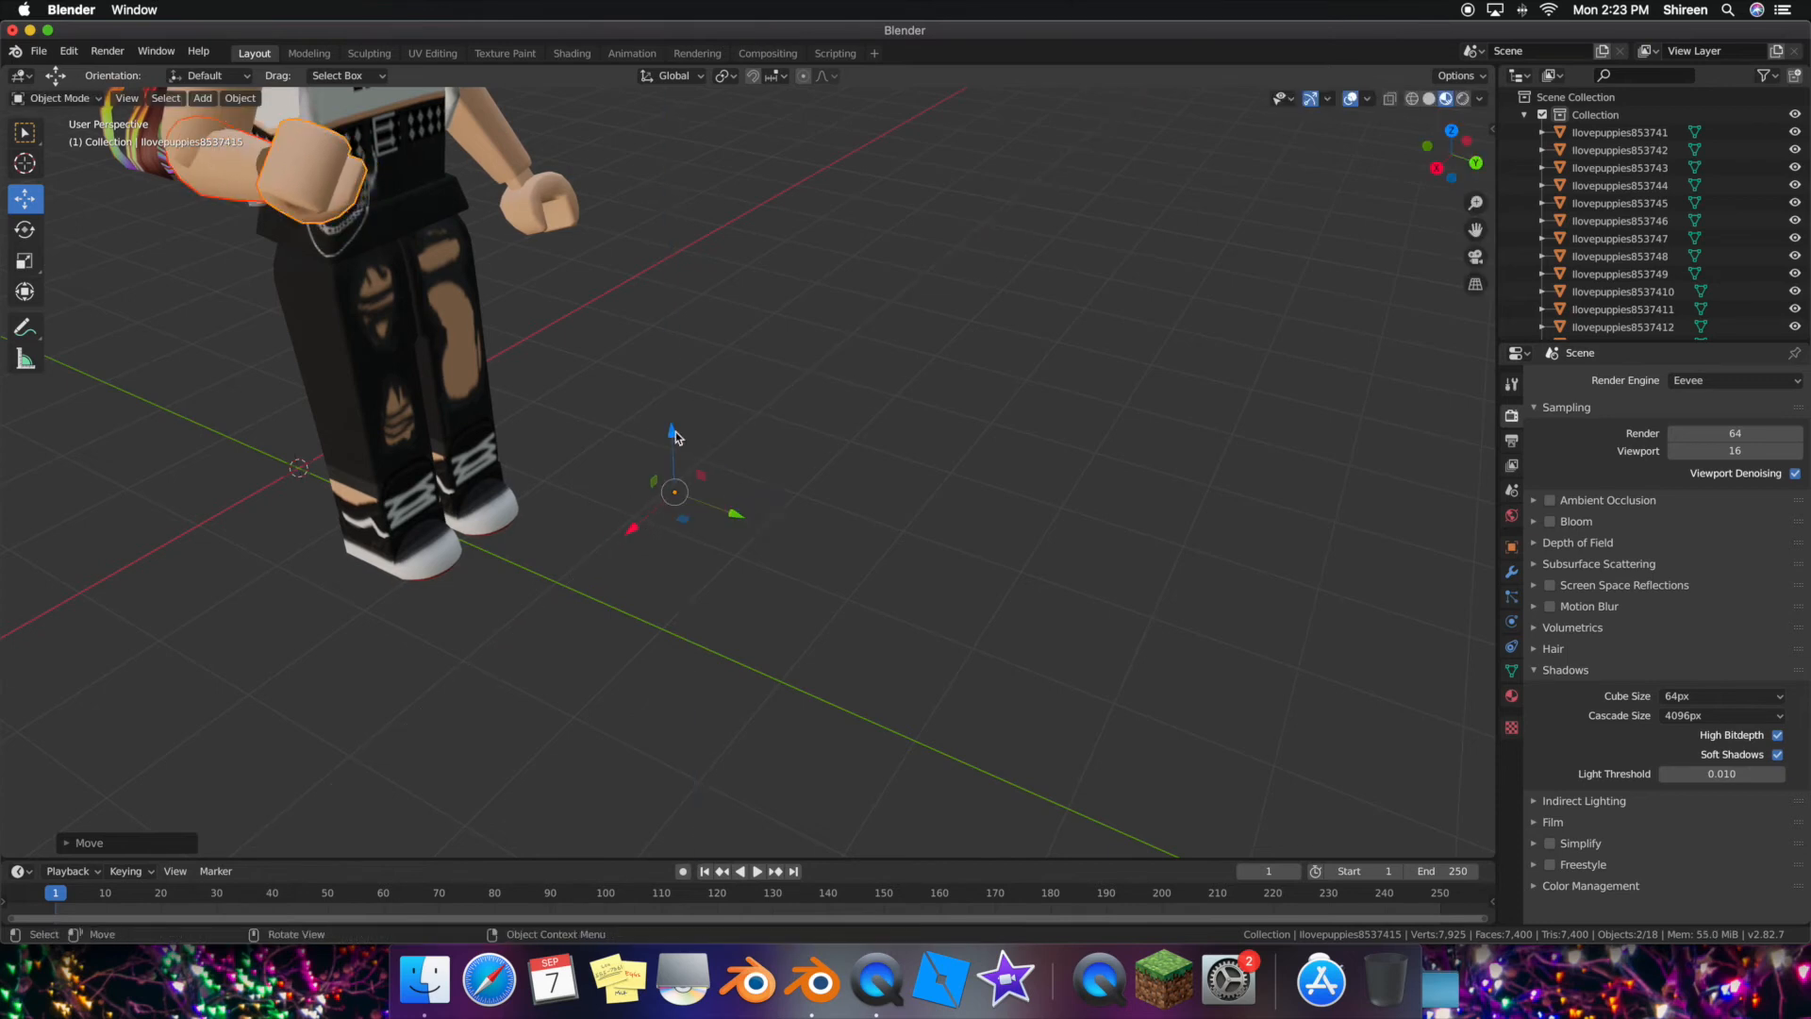
# - Shift the right forearm and hand slightly outward along the X axis to line up with the upper arm
pyautogui.hotkey('shift', '`')
pyautogui.press('w')
pyautogui.press('s')
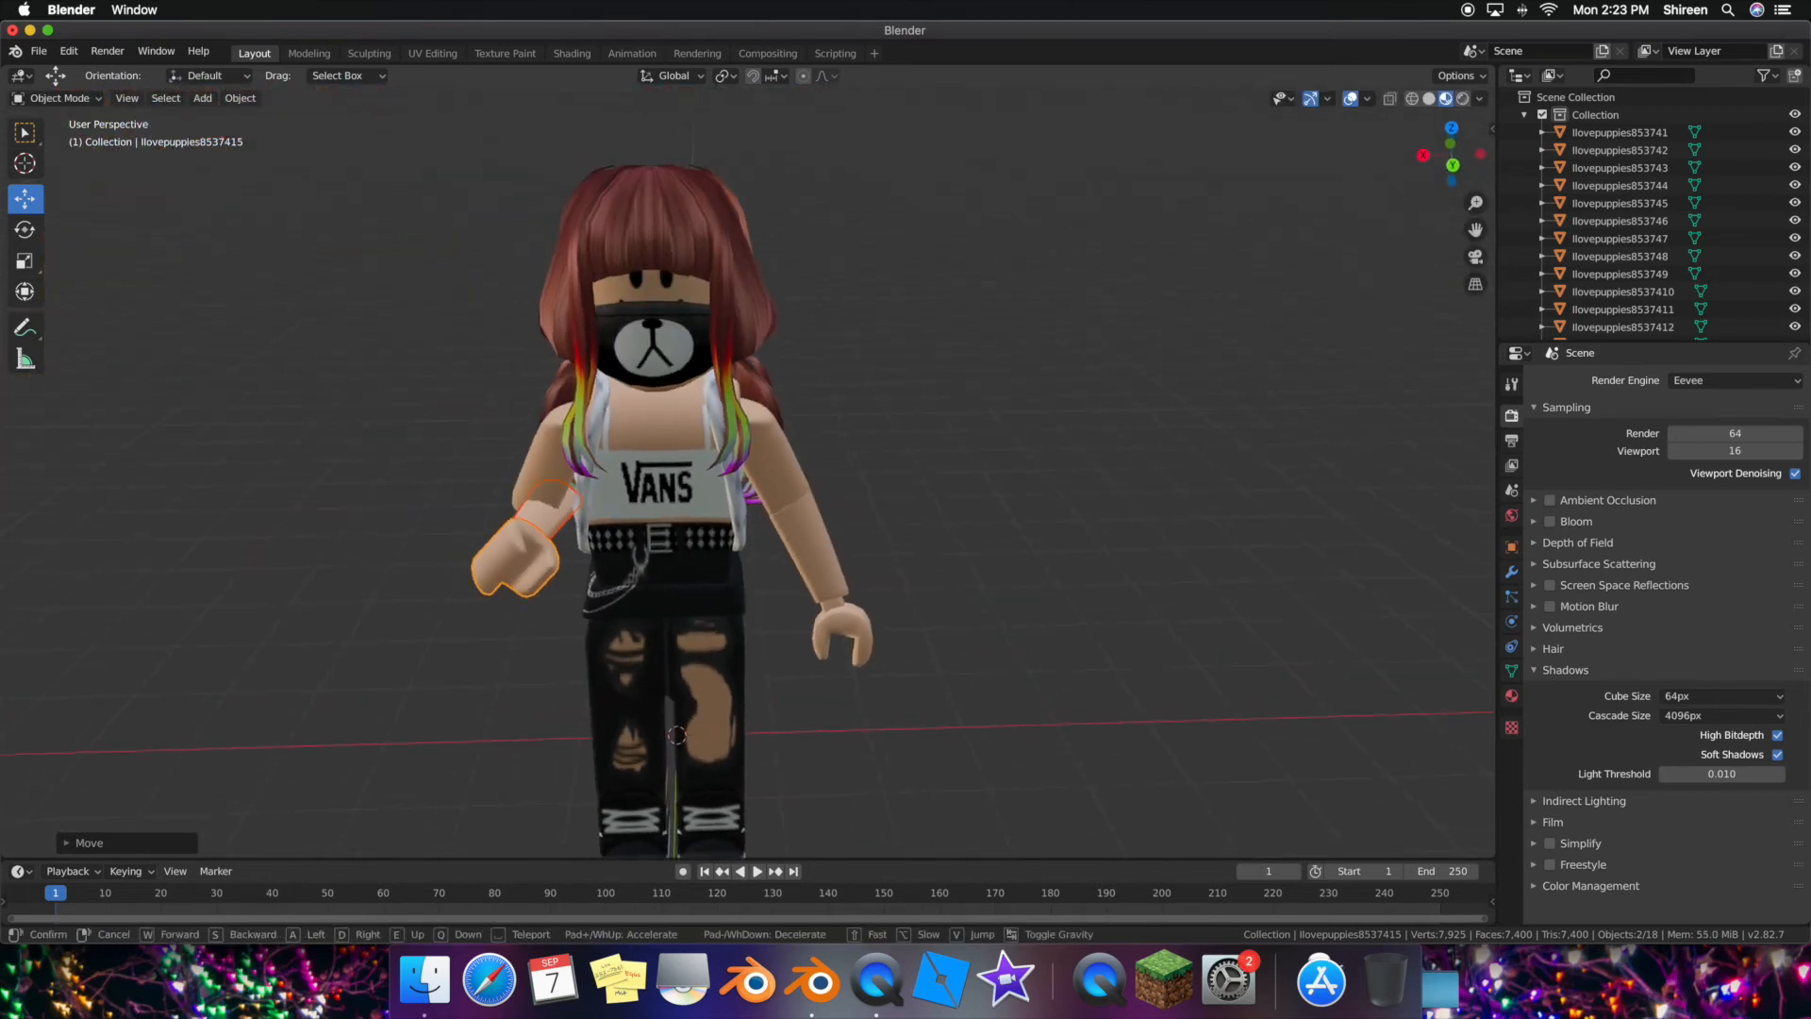
pyautogui.click(748, 473)
pyautogui.moveTo(612, 618); pyautogui.dragTo(598, 616)
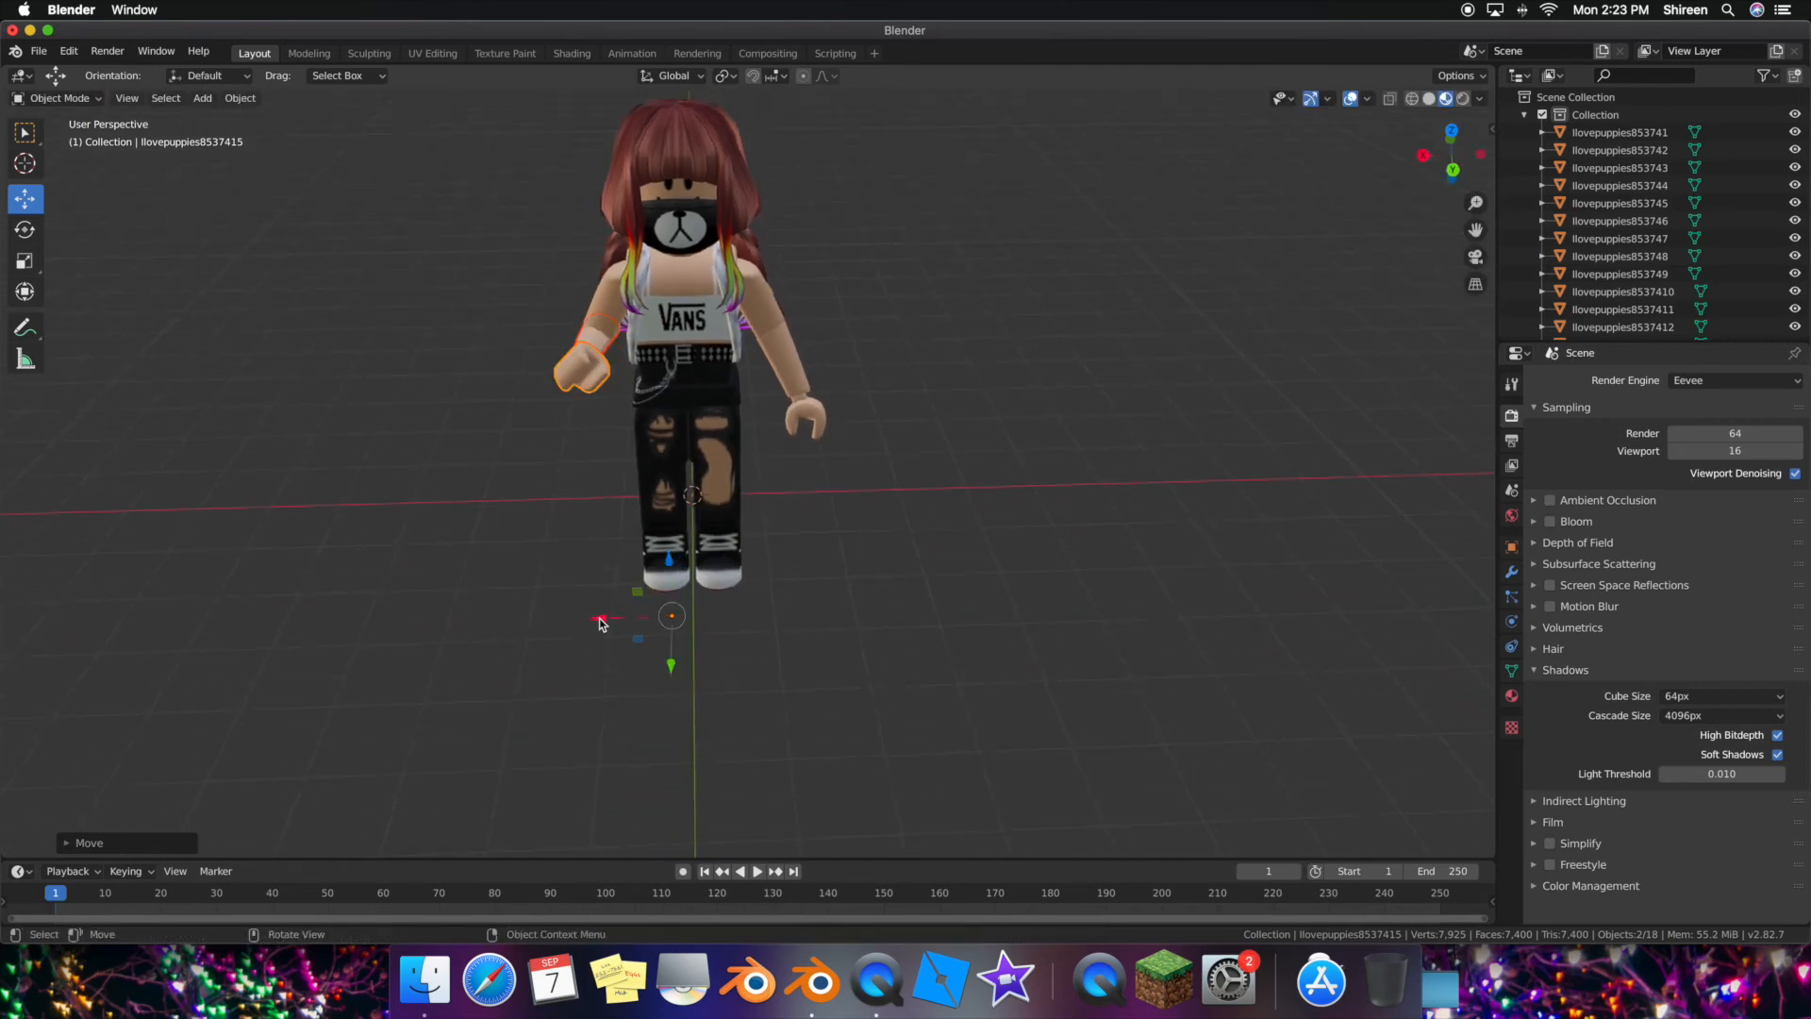
# - From a side view, nudge the right forearm and hand slightly forward along the Y axis at the elbow
pyautogui.hotkey('shift', '`')
pyautogui.press('w')
pyautogui.press('a')
pyautogui.click(751, 479)
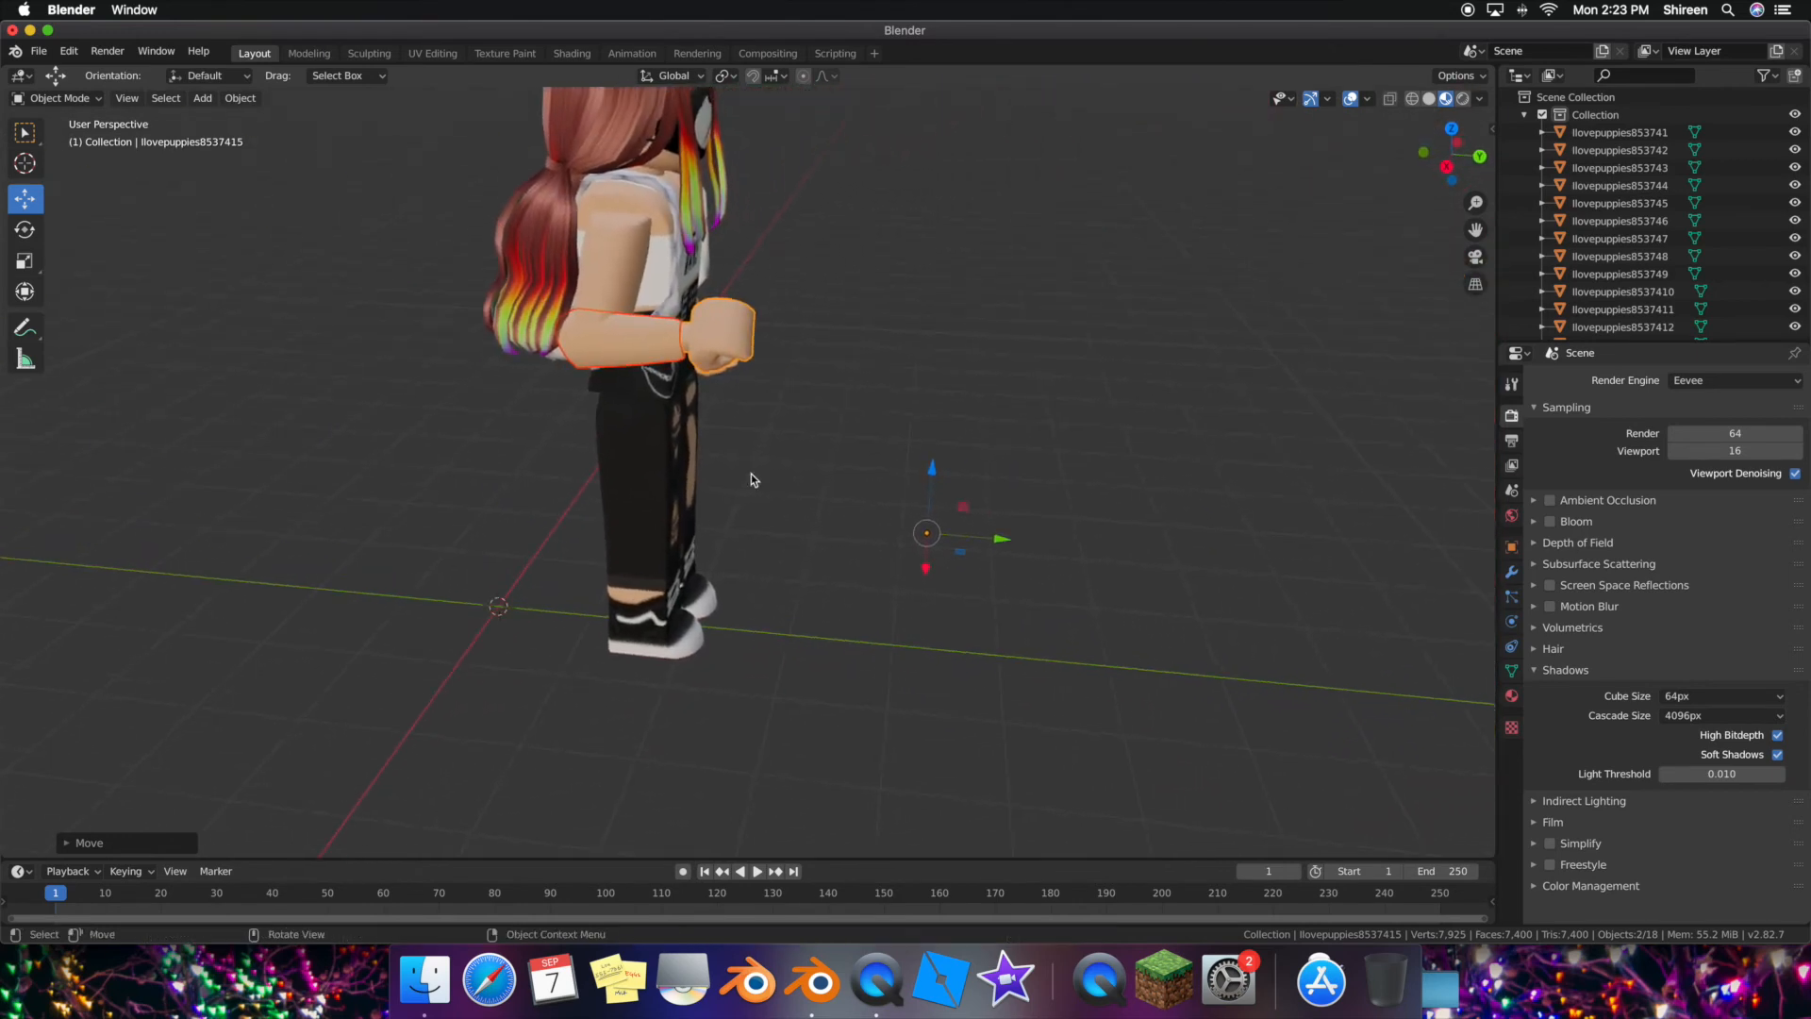
pyautogui.moveTo(1004, 538); pyautogui.dragTo(1021, 540)
pyautogui.keyDown('shift'); pyautogui.scroll(-1, 1021, 540); pyautogui.keyUp('shift')
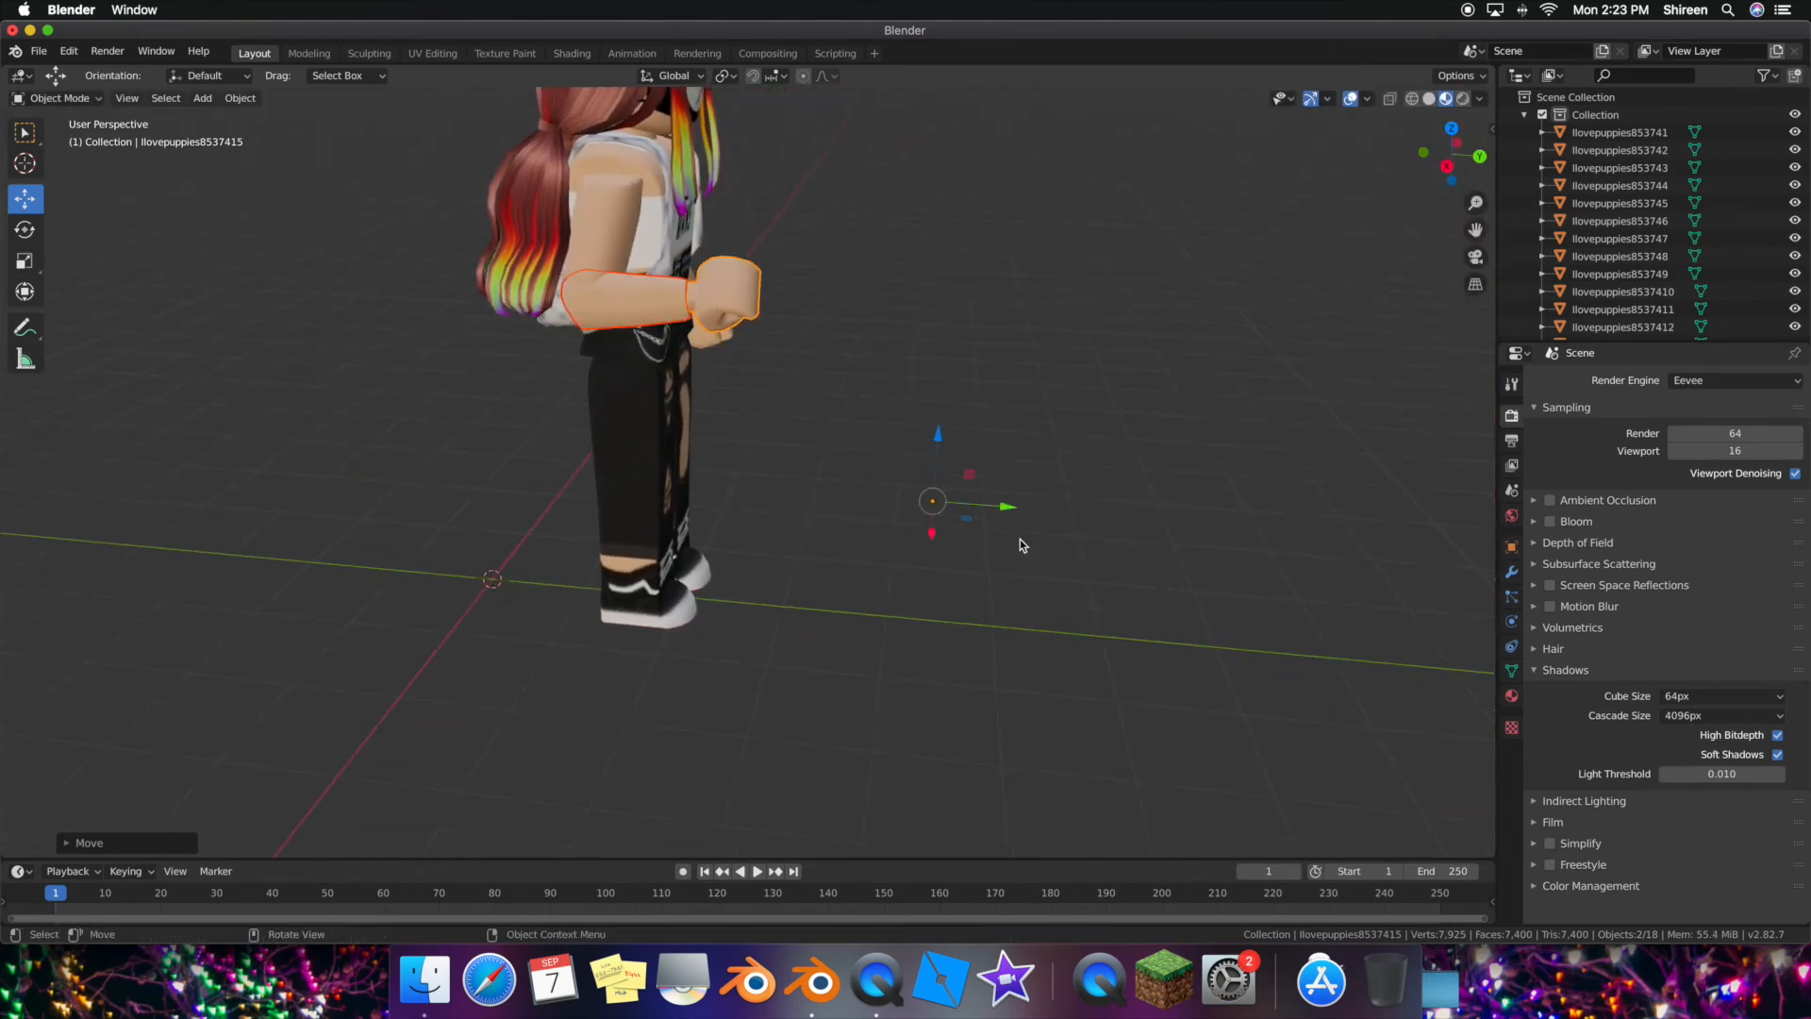
# - Select the avatar's left lower leg and foot and rotate them together so the knee bends forward
pyautogui.hotkey('shift', '`')
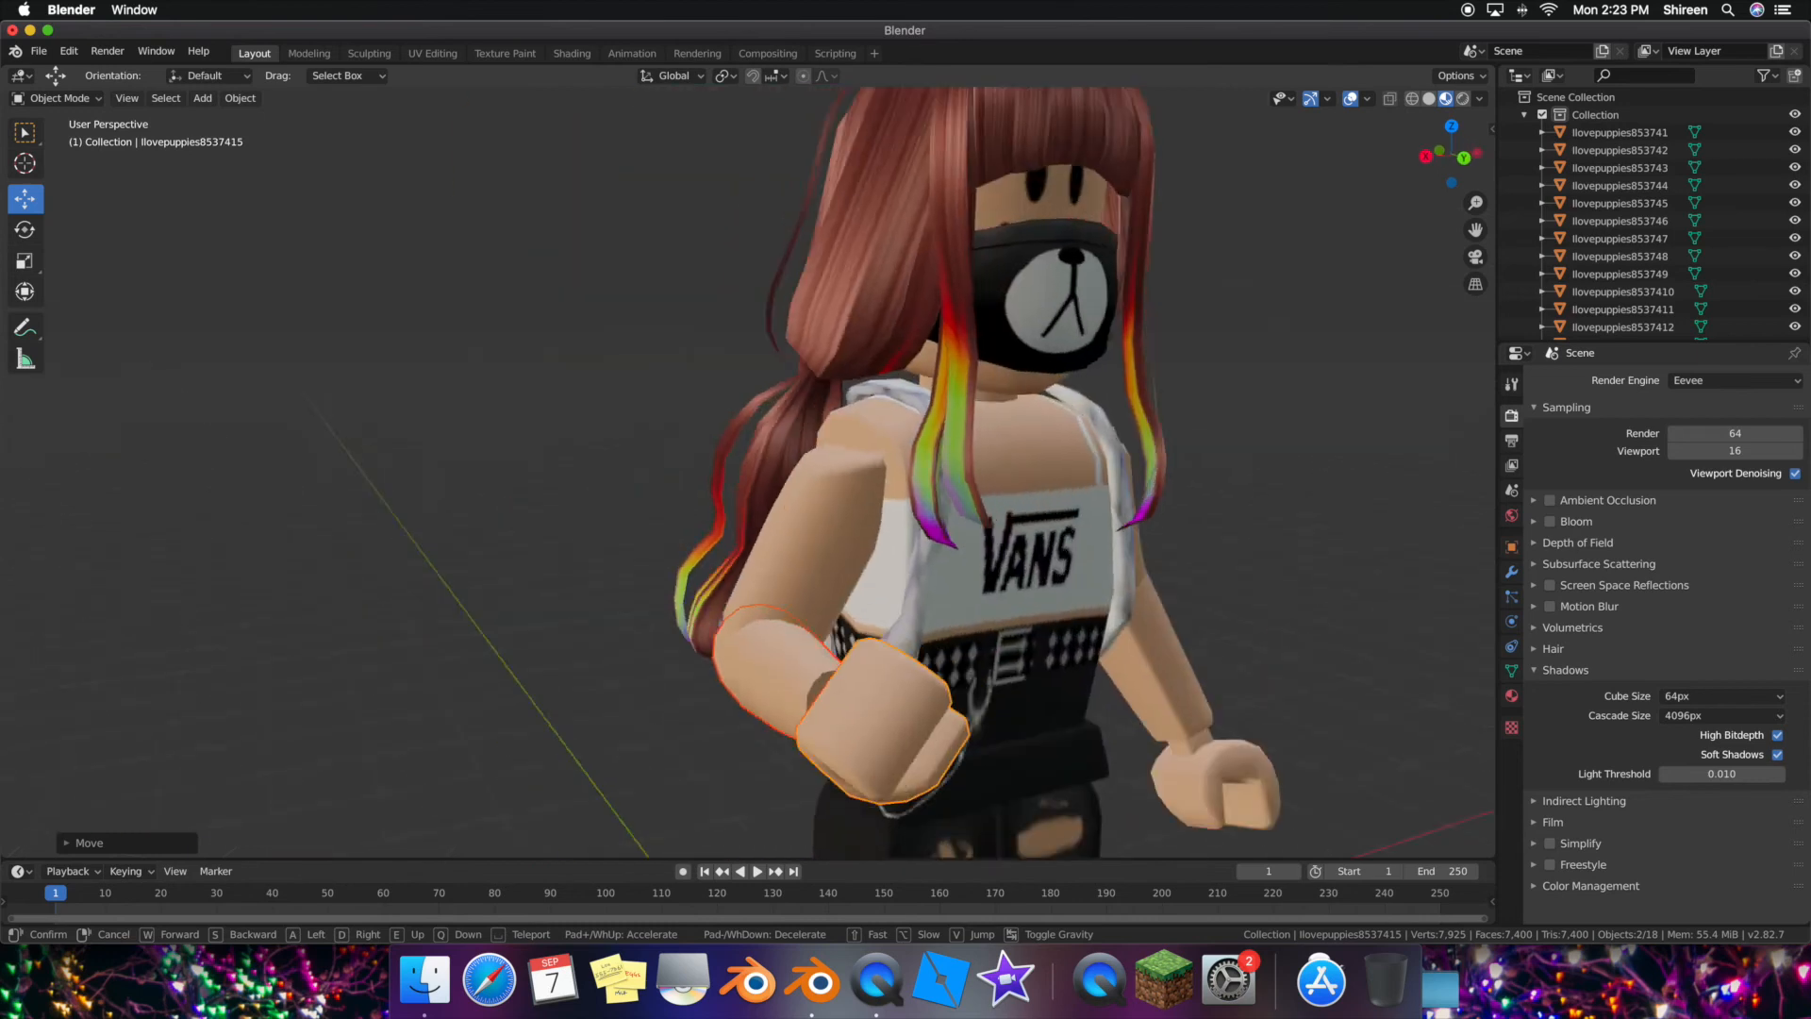
pyautogui.press('s')
pyautogui.press('w')
pyautogui.press('s')
pyautogui.press('w')
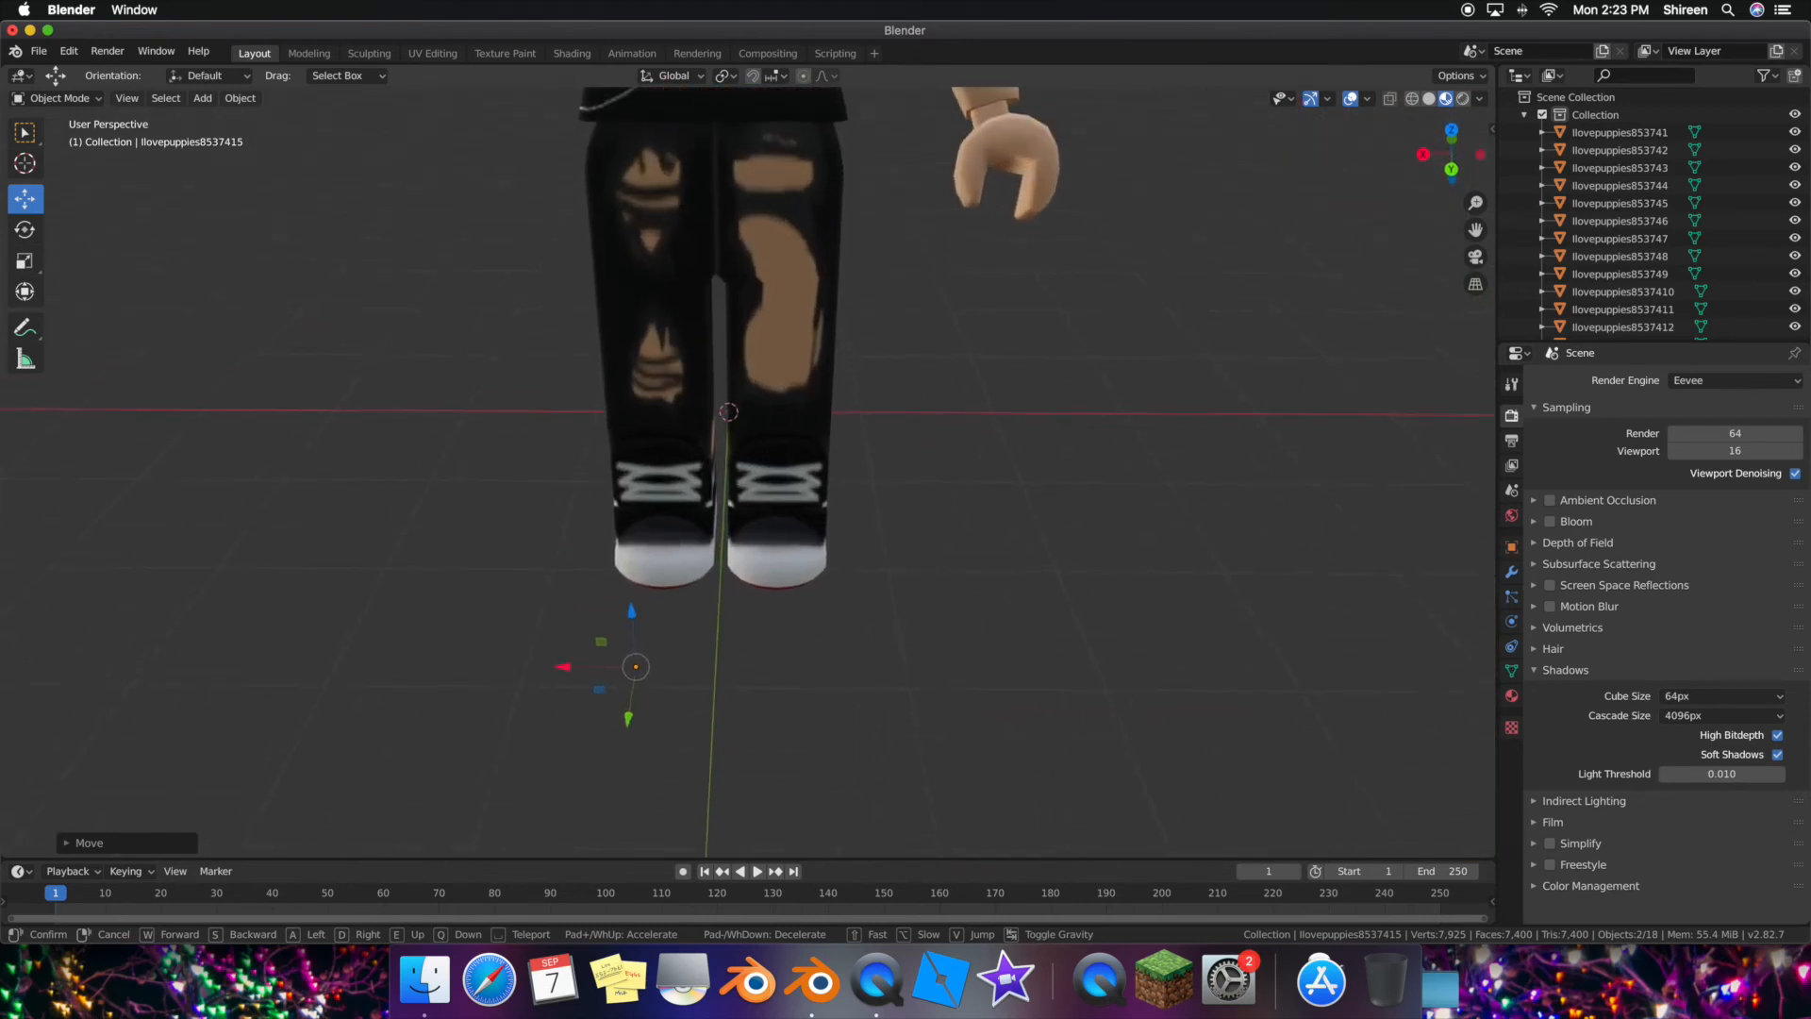
pyautogui.click(771, 459)
pyautogui.click(782, 422)
pyautogui.keyDown('shift'); pyautogui.click(751, 559); pyautogui.keyUp('shift')
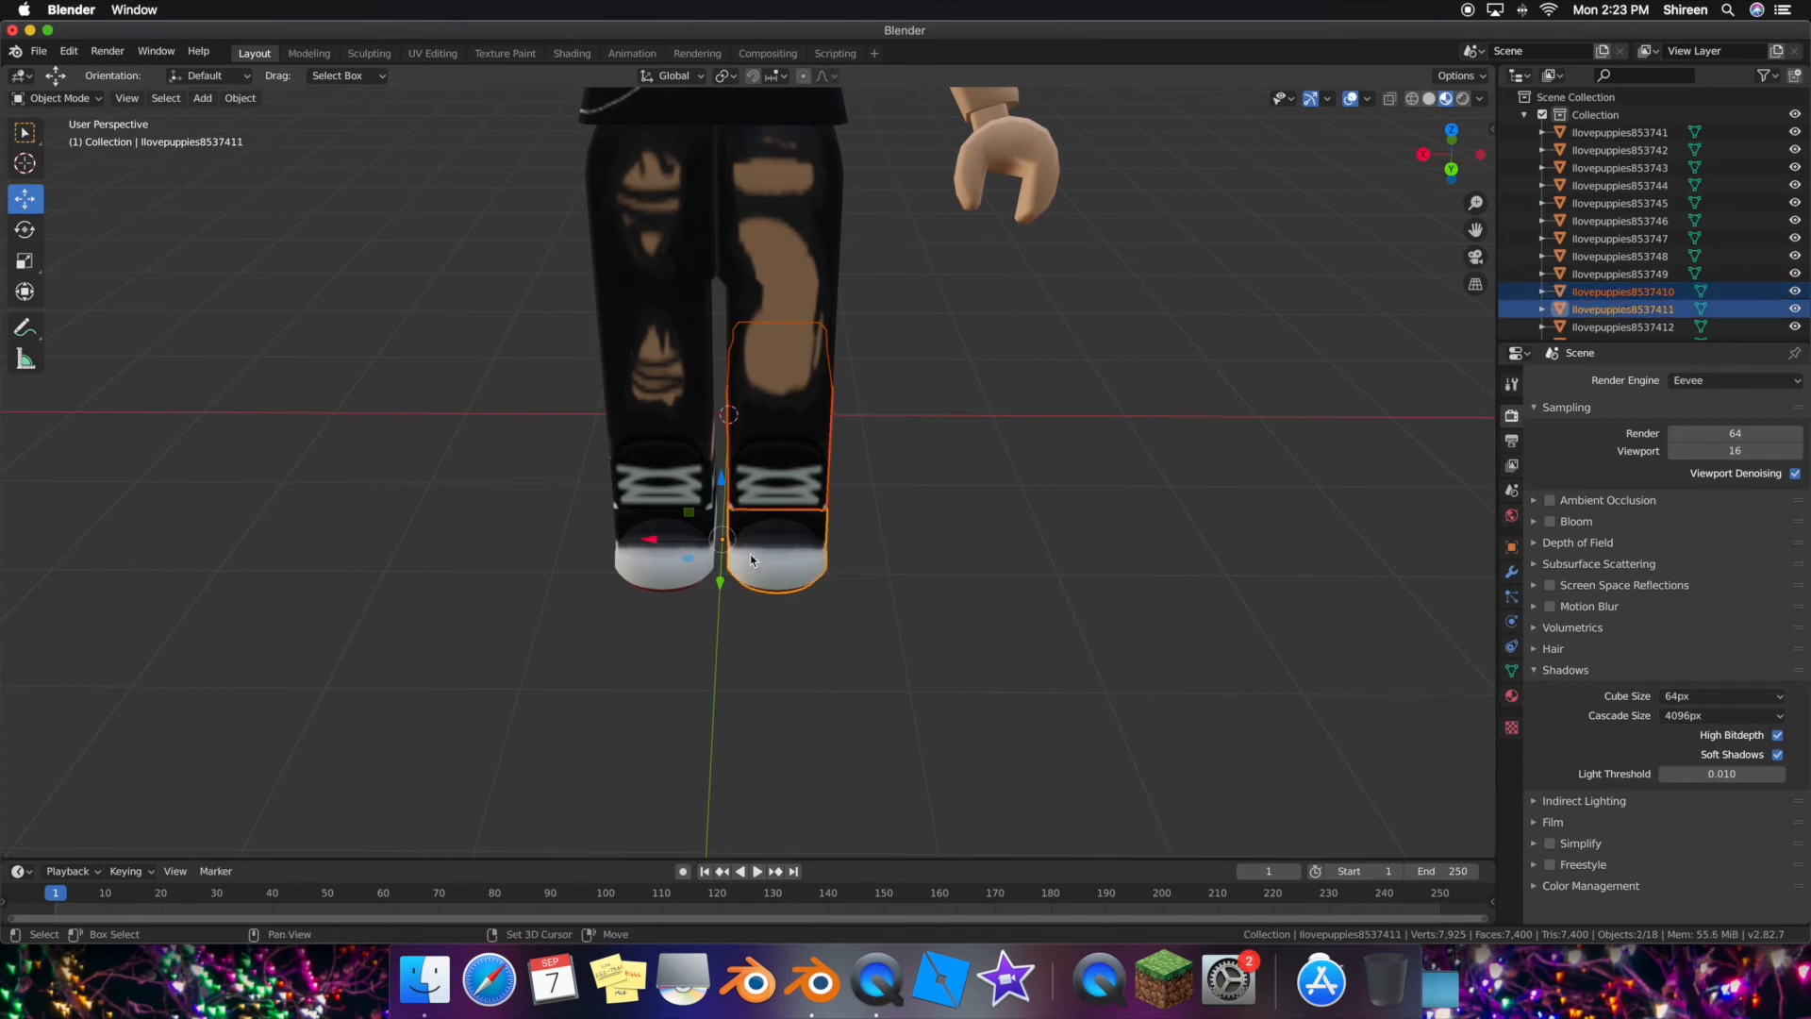
pyautogui.click(25, 231)
pyautogui.moveTo(721, 522); pyautogui.dragTo(685, 469)
# - From a side view, select only the left foot and rotate it slightly at the ankle
pyautogui.hotkey('shift', '`')
pyautogui.press('a')
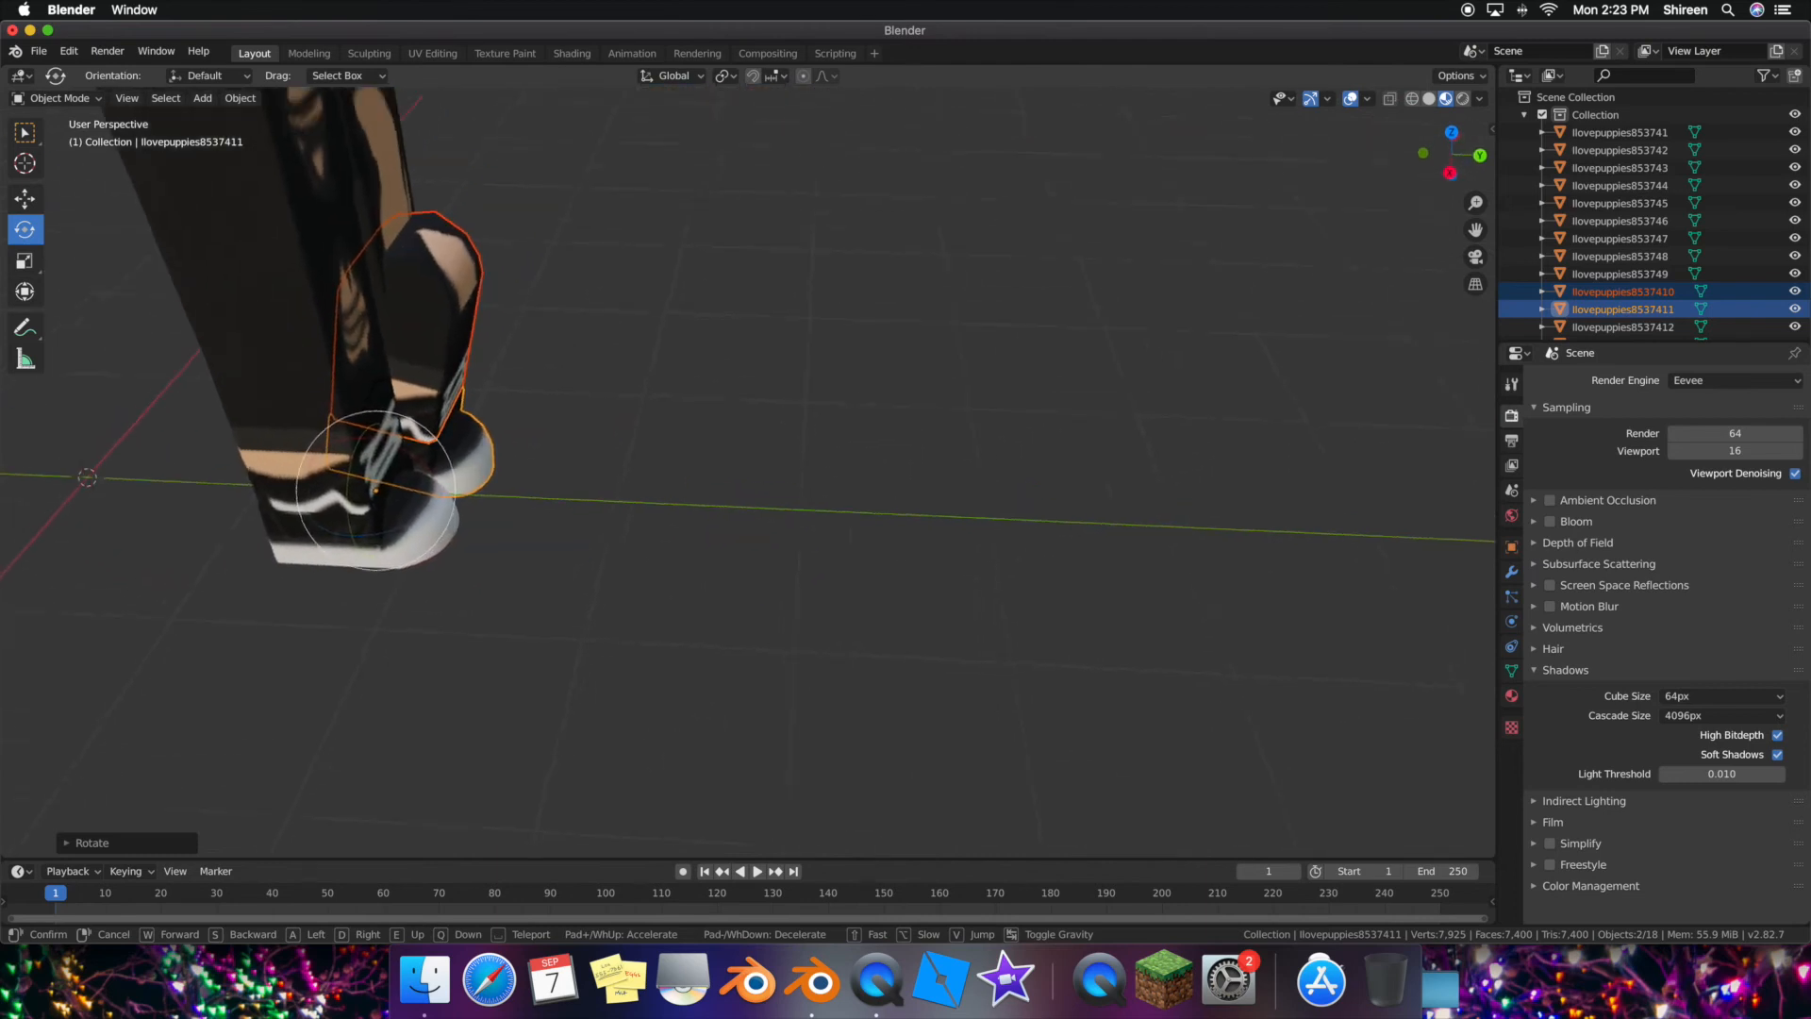
pyautogui.click(749, 472)
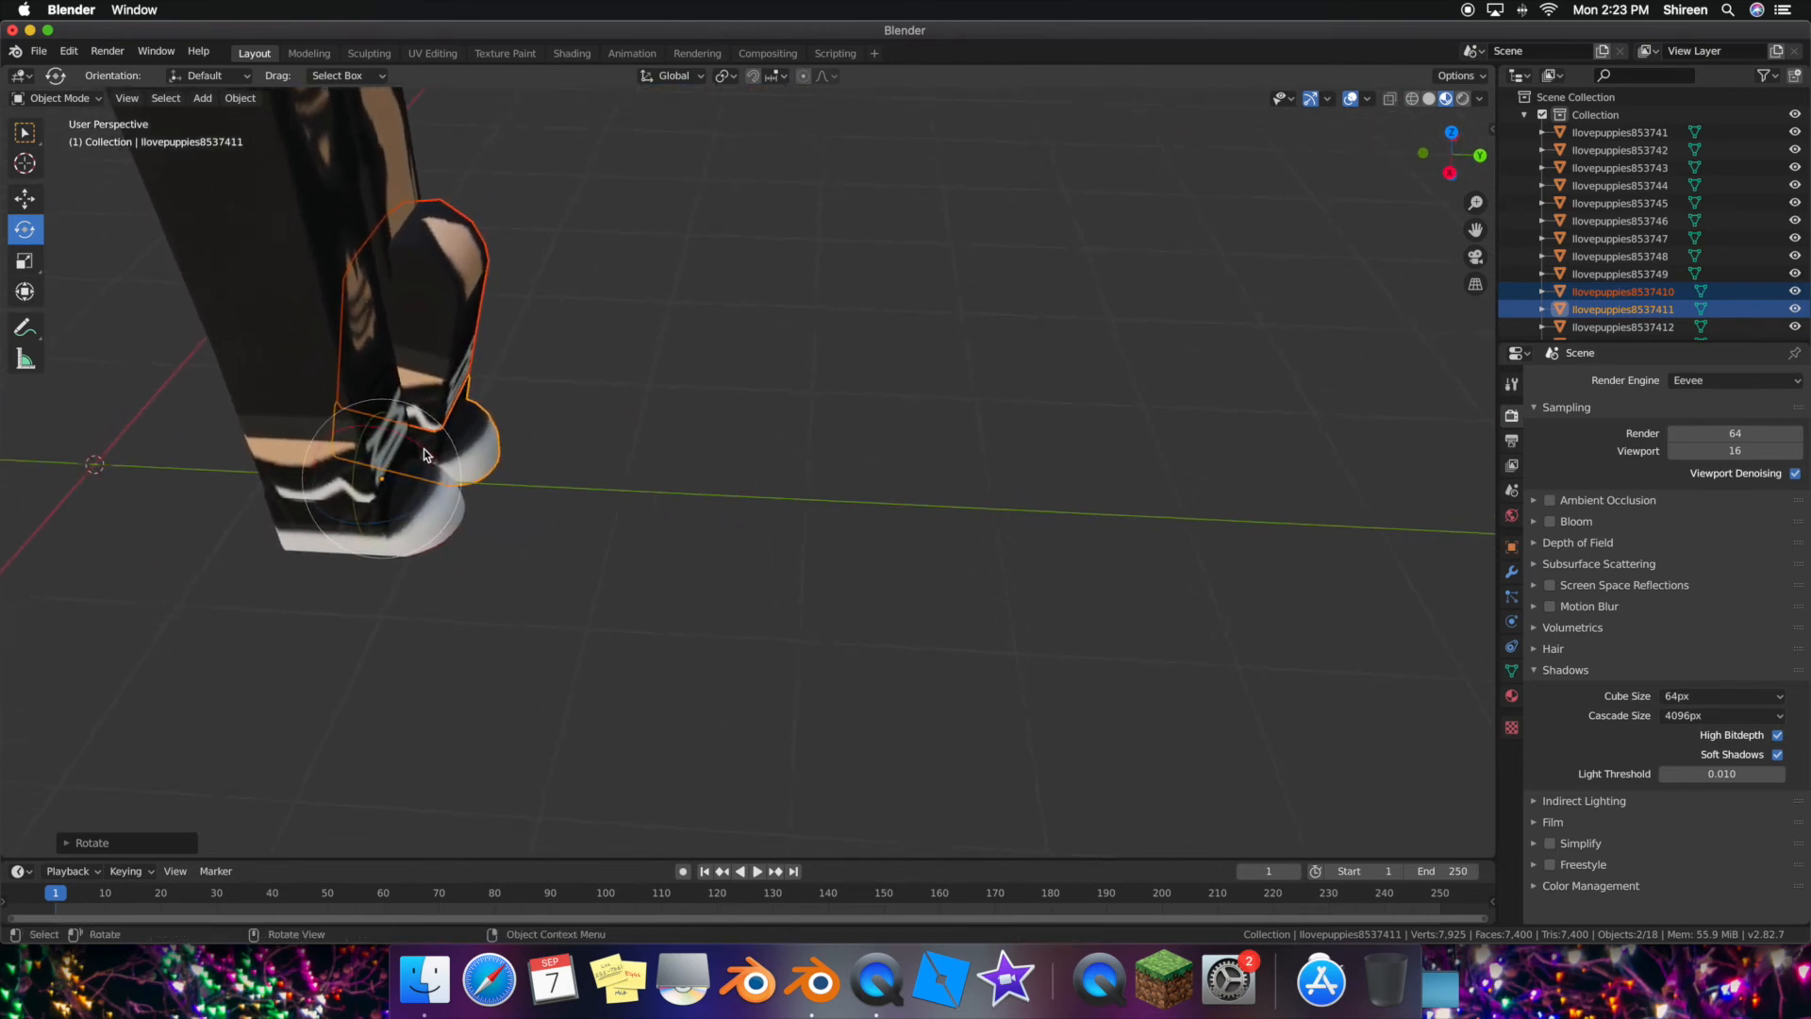
pyautogui.moveTo(424, 451)
pyautogui.mouseDown()
pyautogui.moveTo(400, 433)
pyautogui.moveTo(426, 464)
pyautogui.mouseUp()
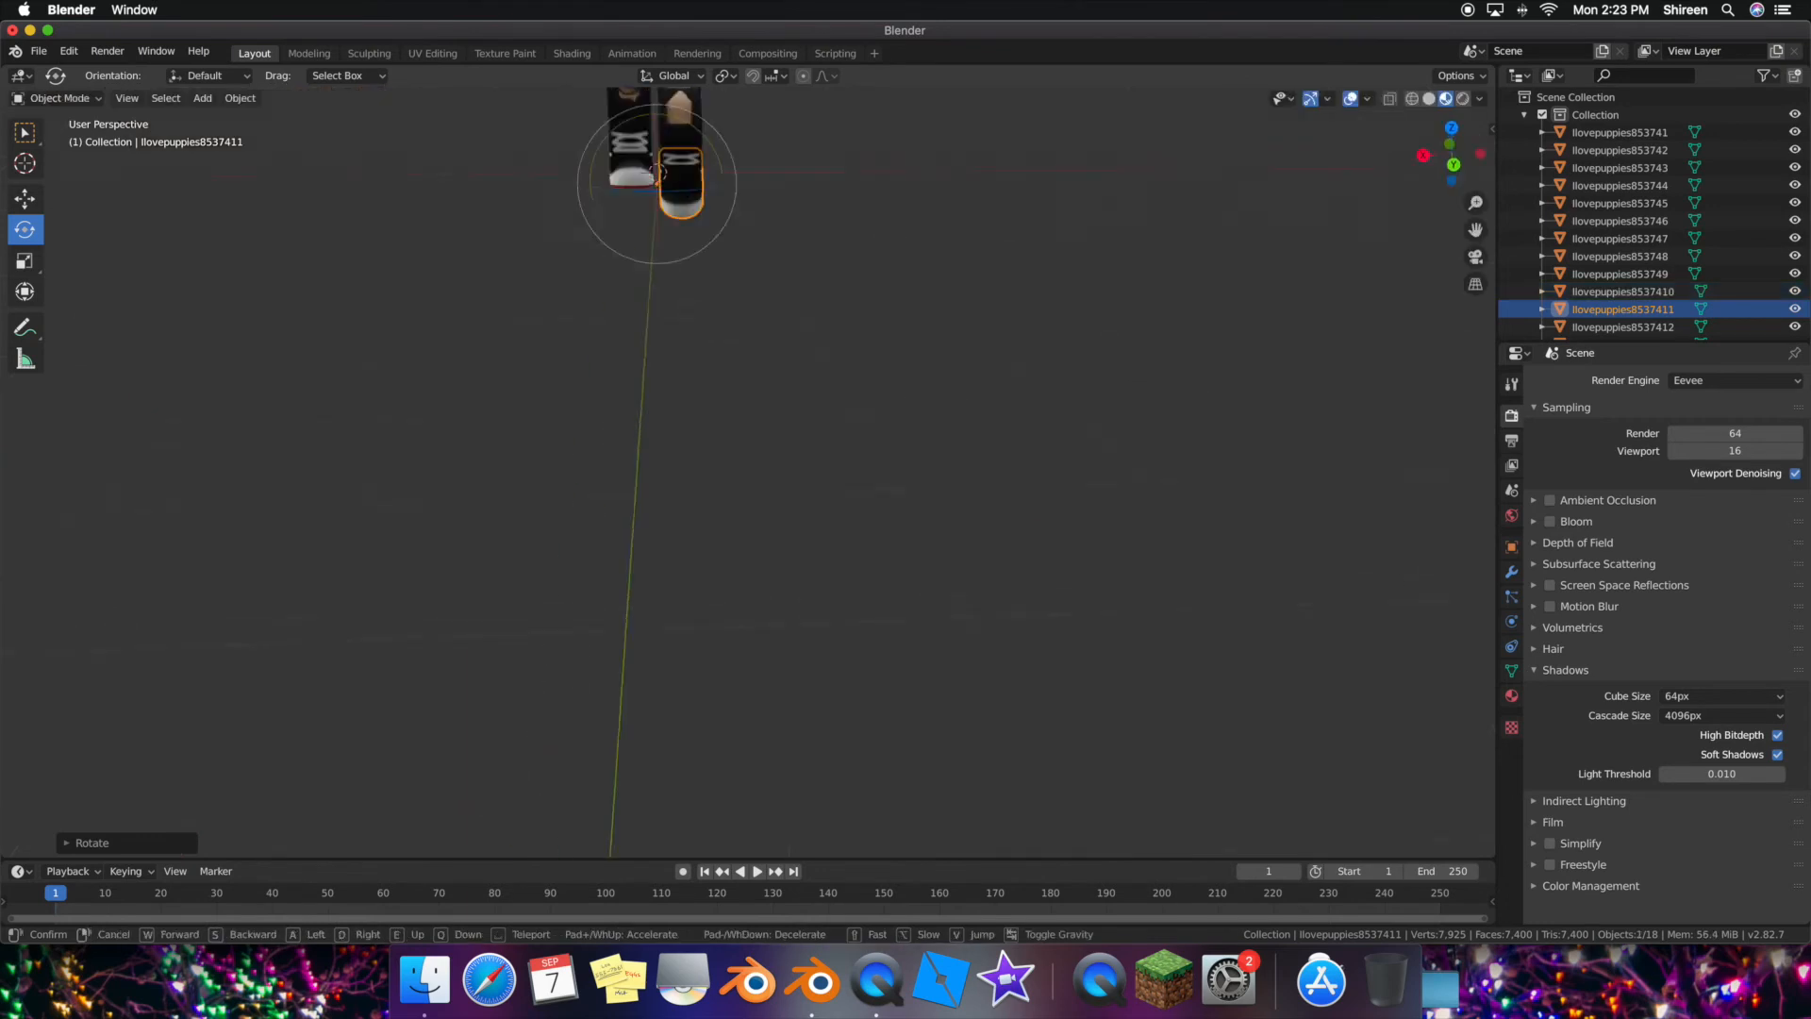
# - Select the left upper leg and rotate it from a side view so its lower end angles forward toward the bent knee
pyautogui.press('w')
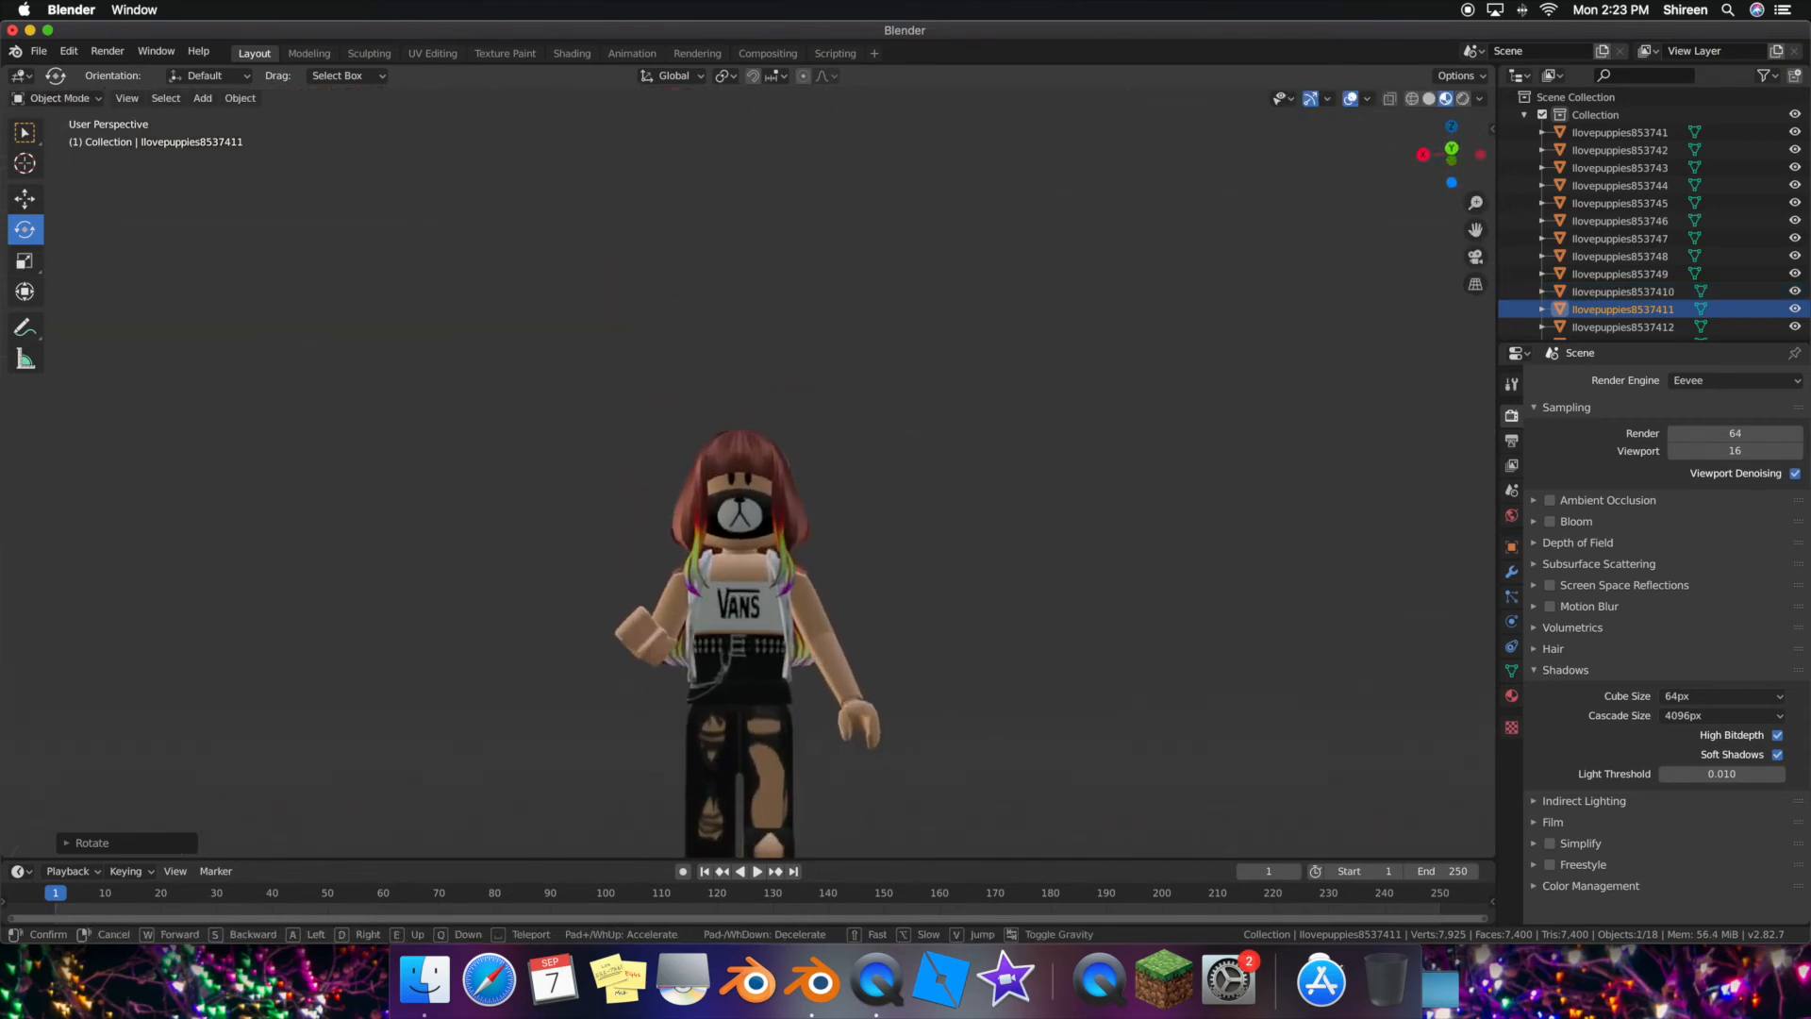
pyautogui.click(768, 558)
pyautogui.click(750, 579)
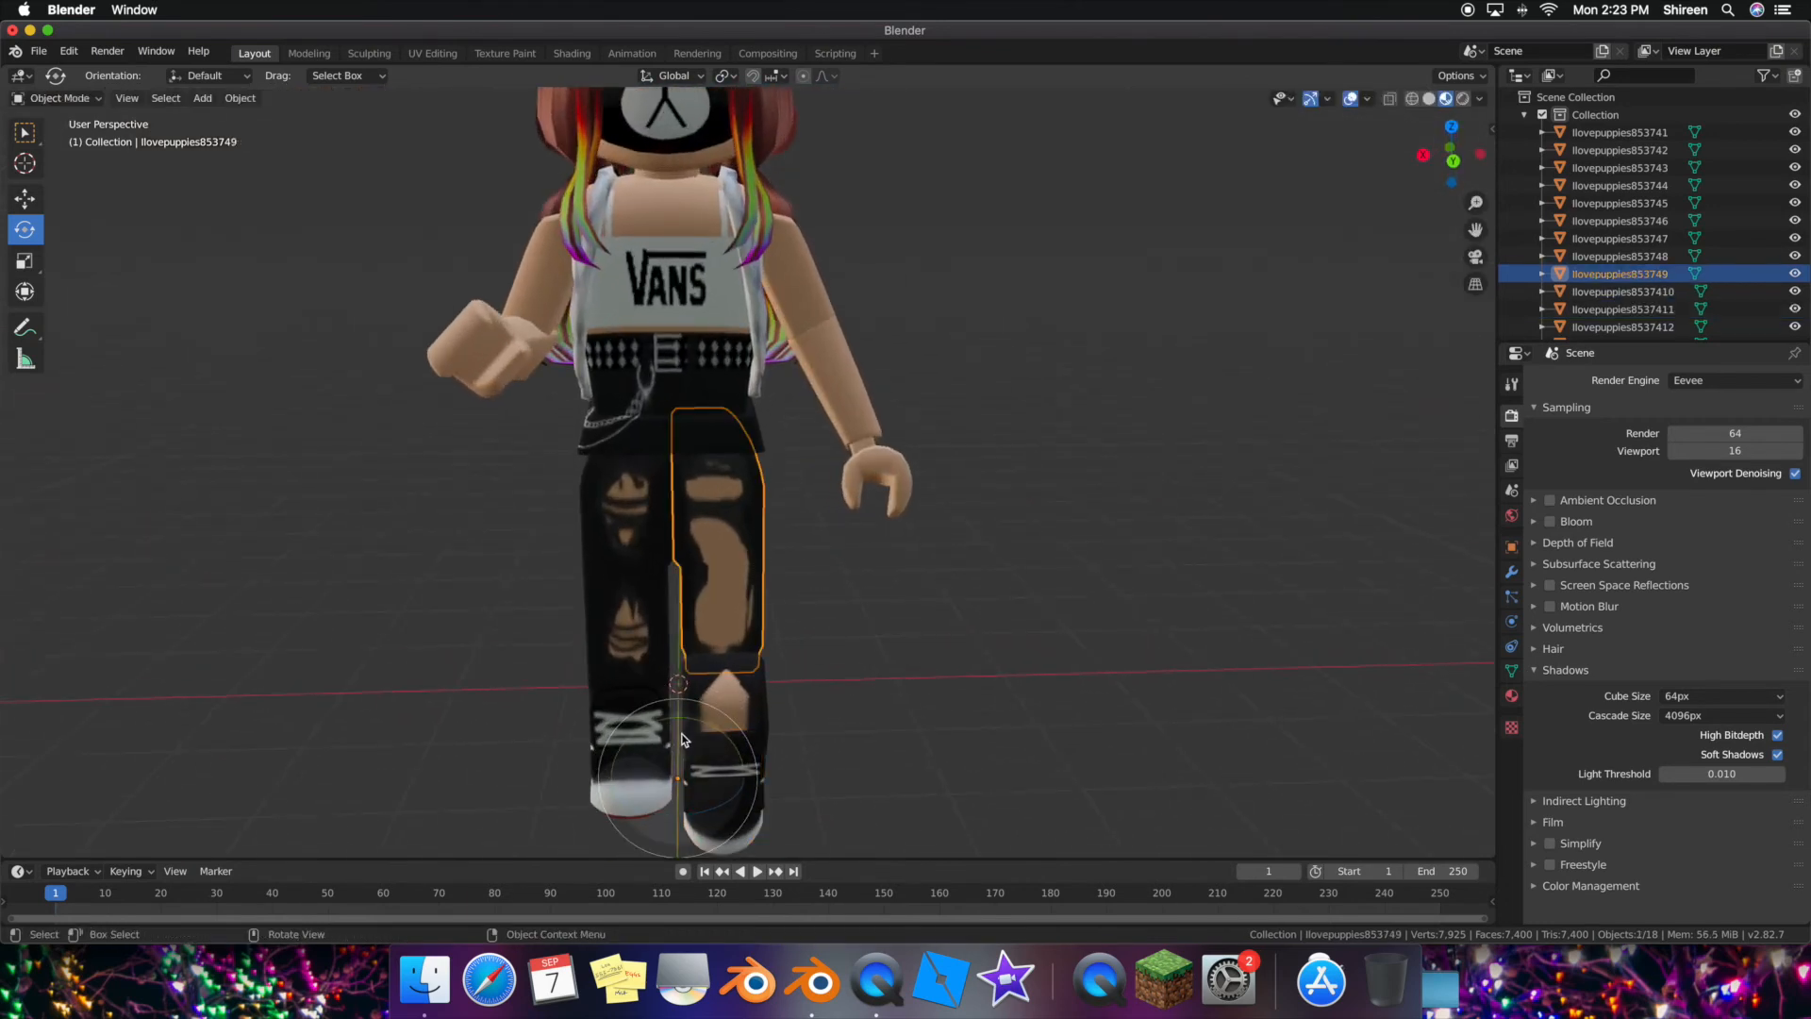
pyautogui.moveTo(678, 736); pyautogui.dragTo(681, 714)
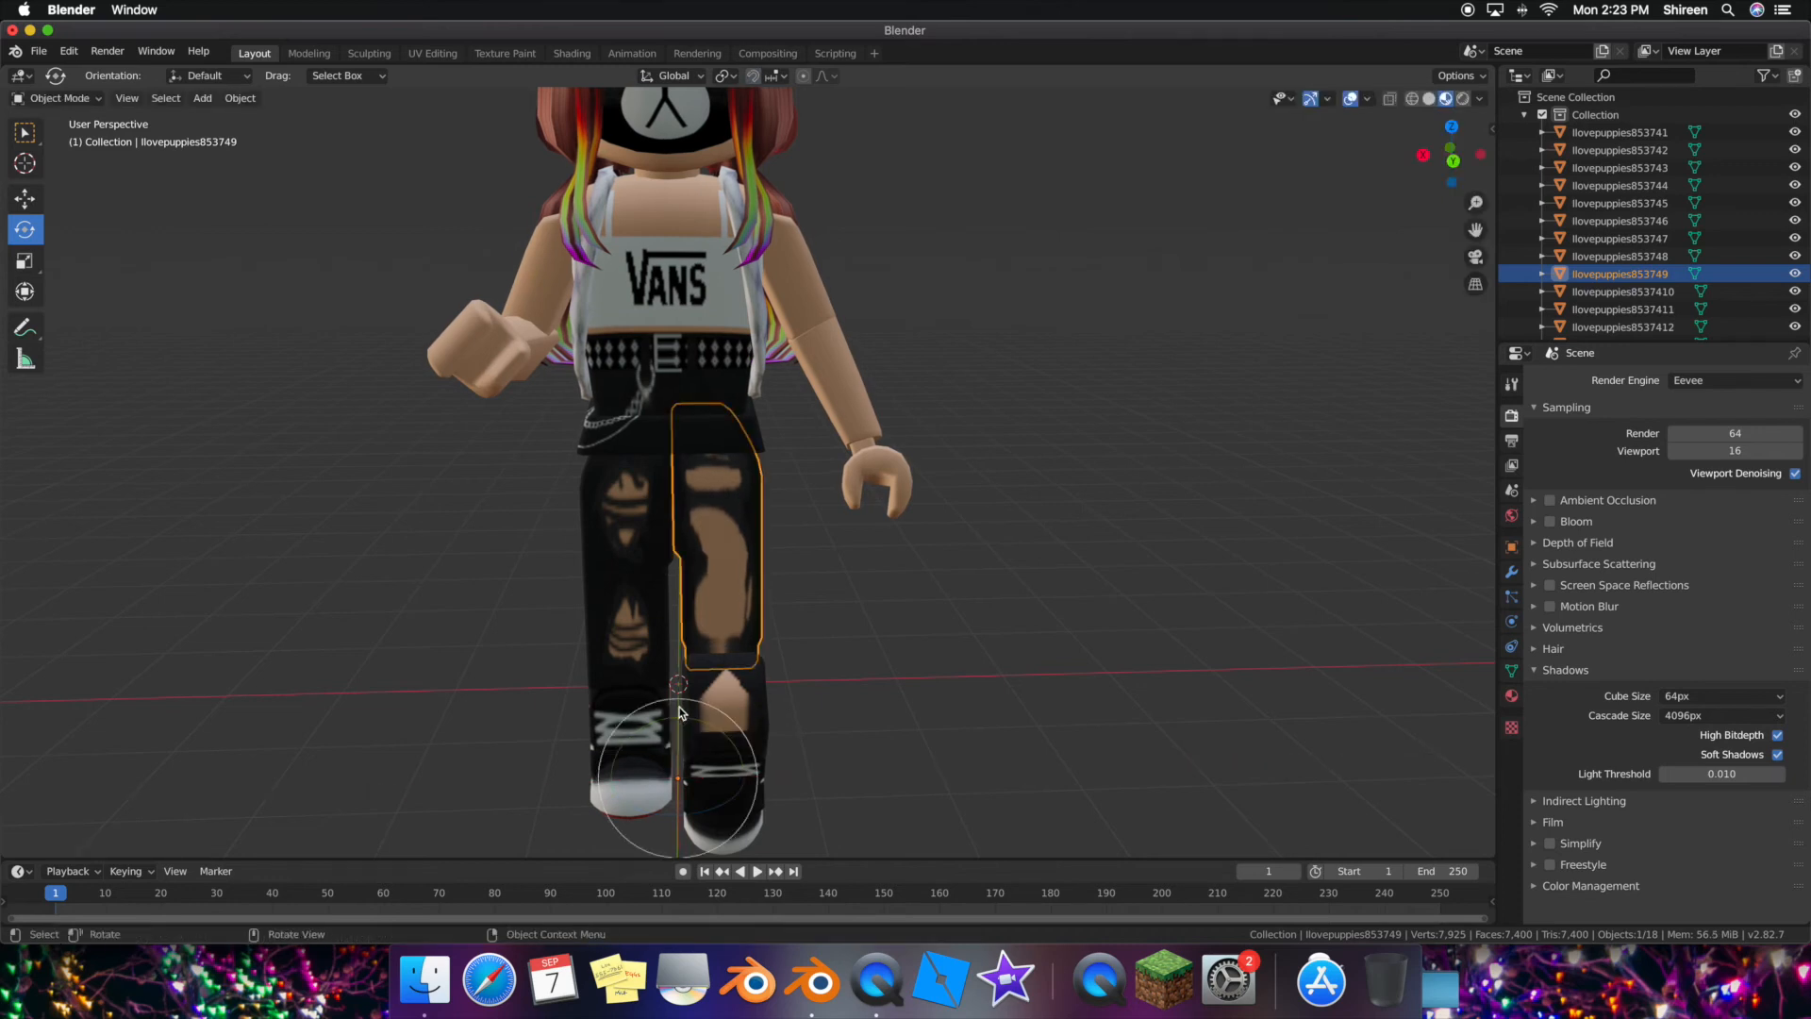
pyautogui.hotkey('shift', '`')
pyautogui.press('w')
pyautogui.press('s')
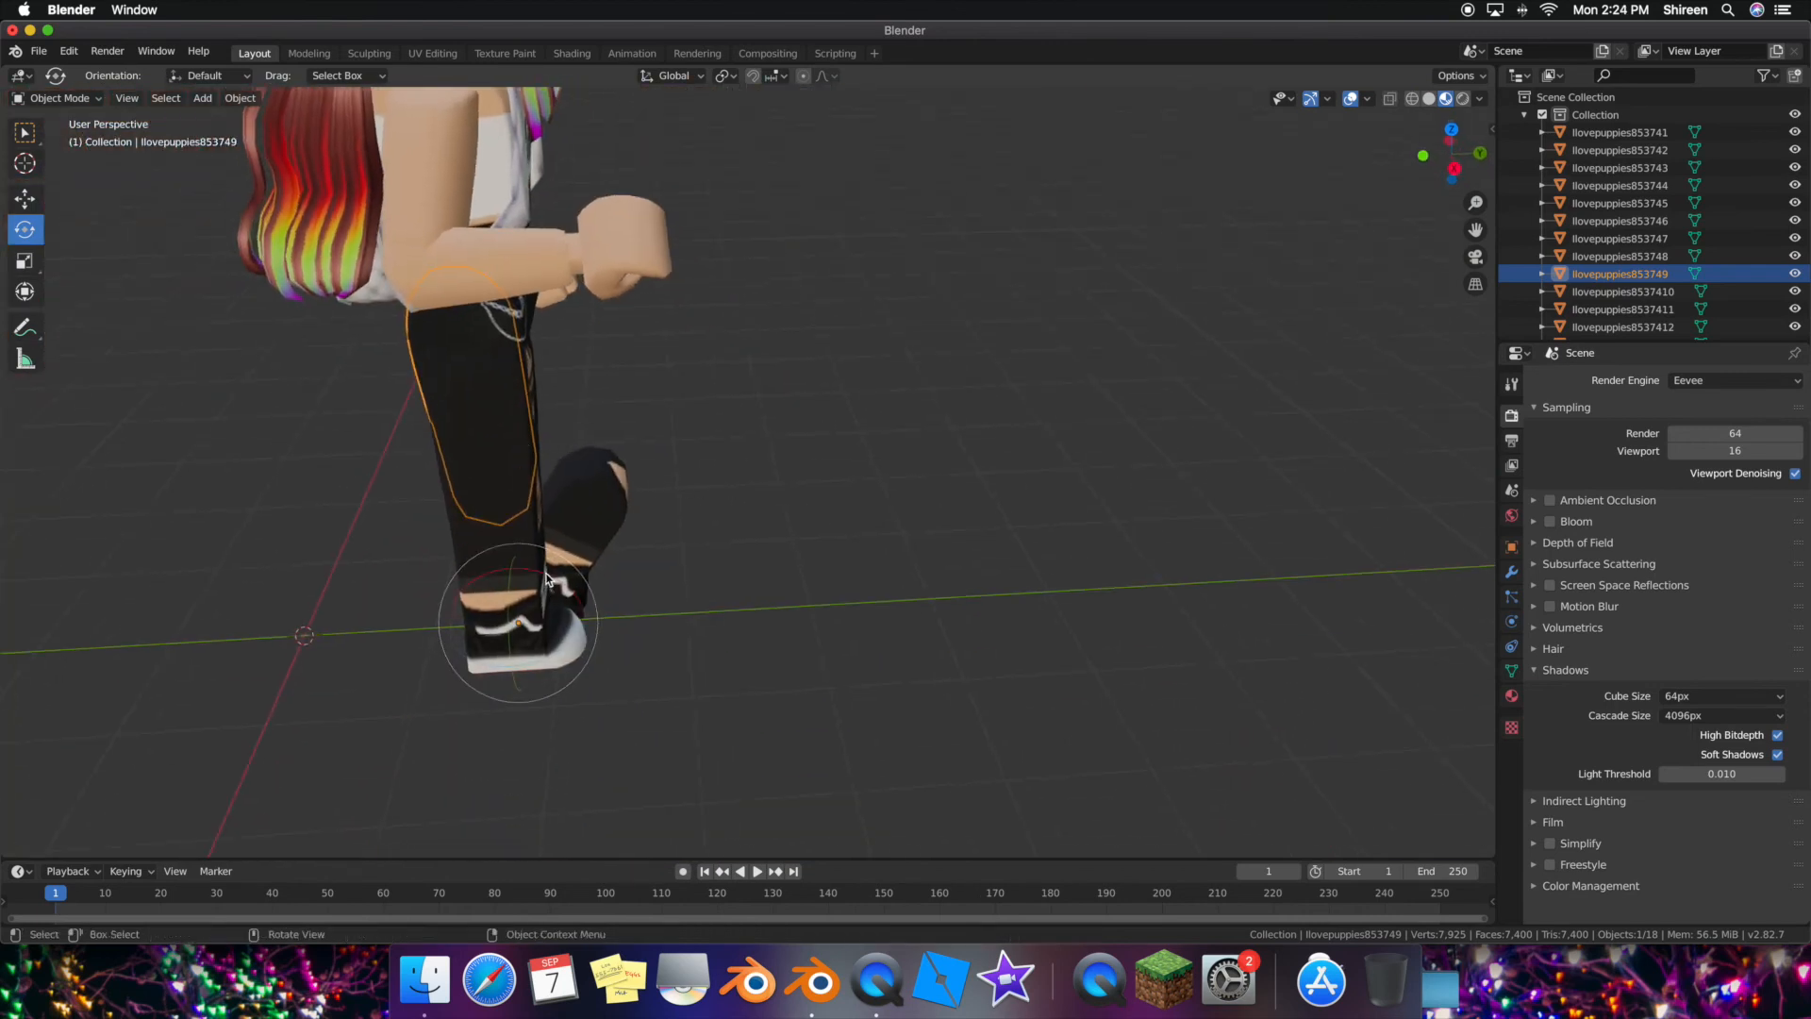
pyautogui.press('Return')
pyautogui.press('r')
pyautogui.moveTo(532, 571); pyautogui.dragTo(524, 571)
# - Move the rotated left upper leg forward along the Y axis until it meets the lower leg at the knee
pyautogui.click(25, 198)
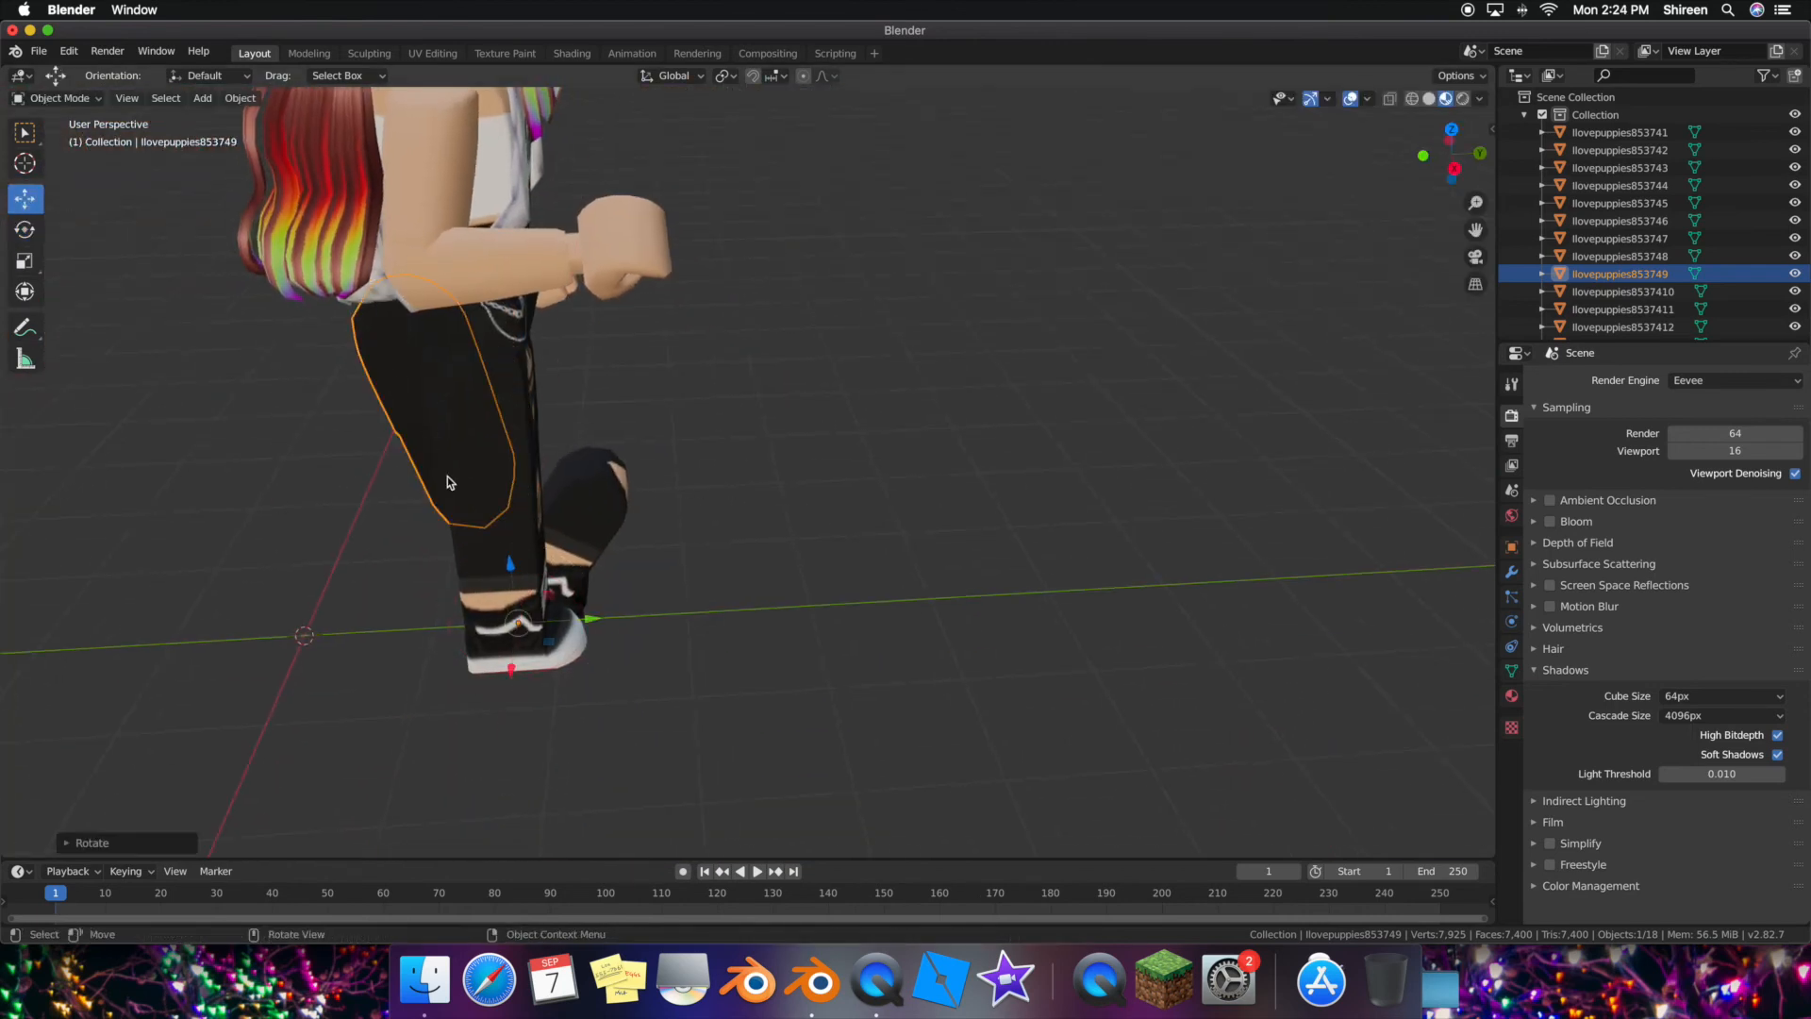
pyautogui.press('g')
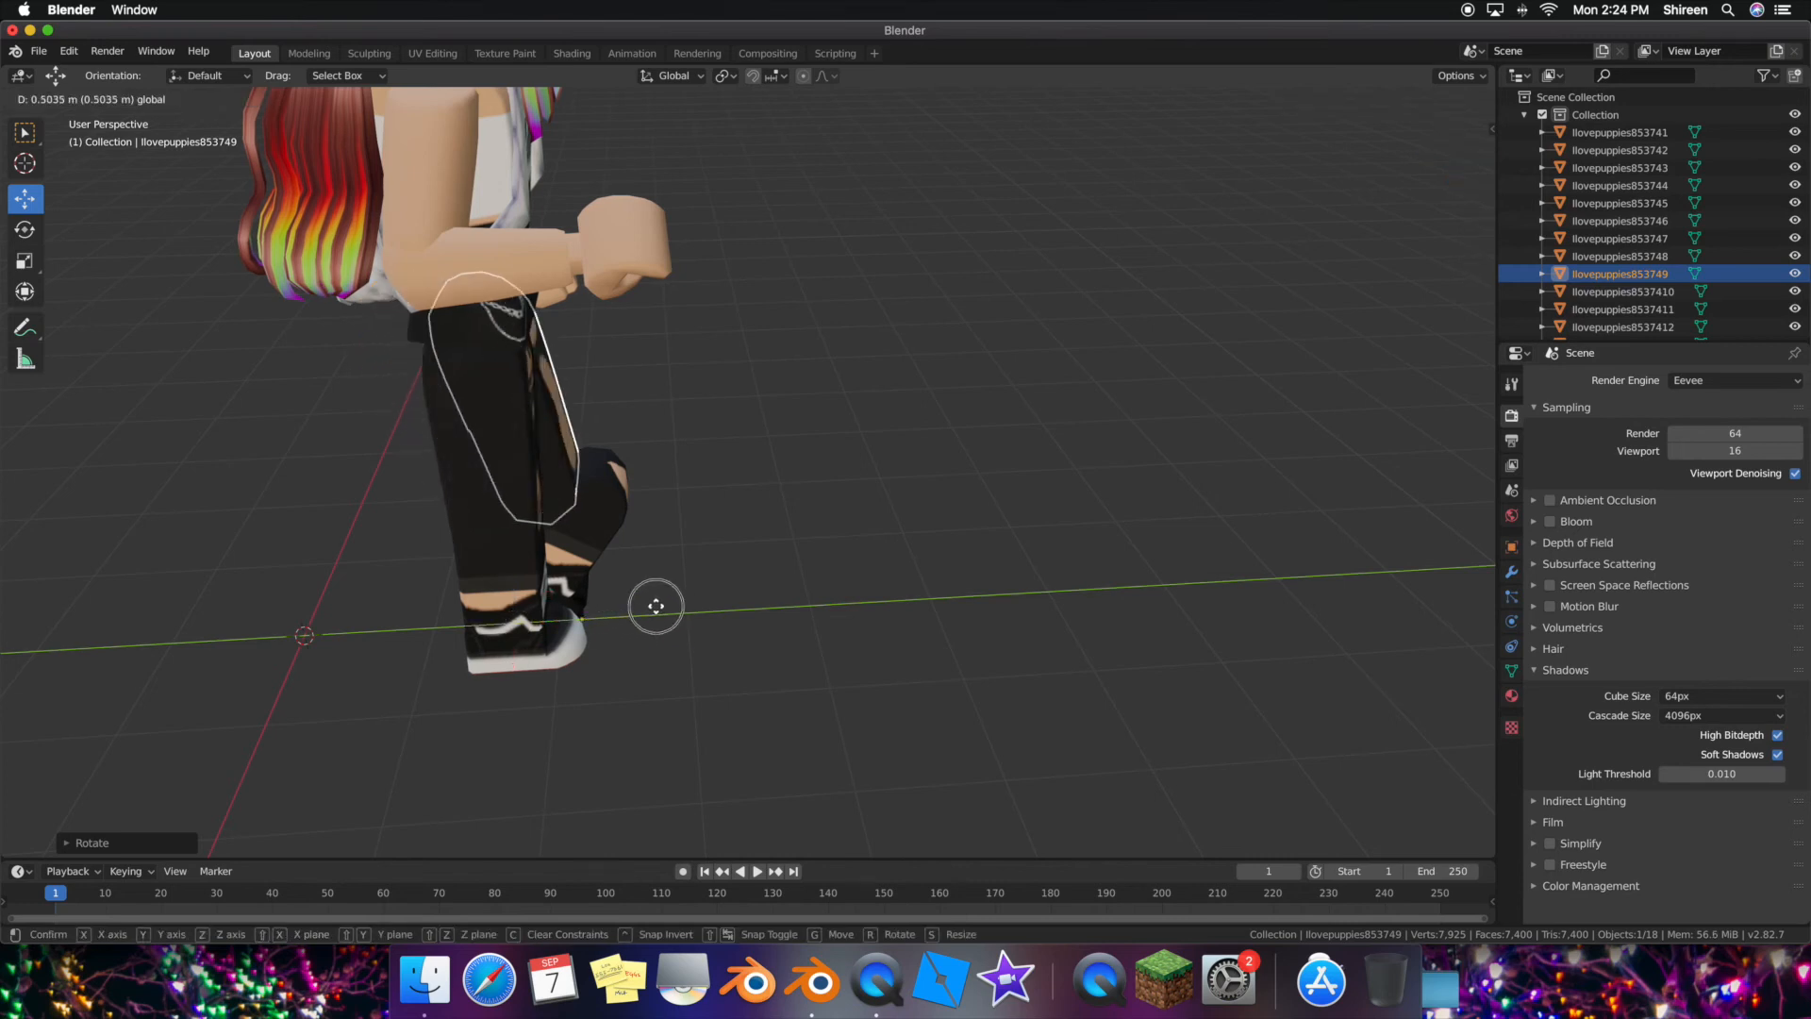
pyautogui.click(696, 605)
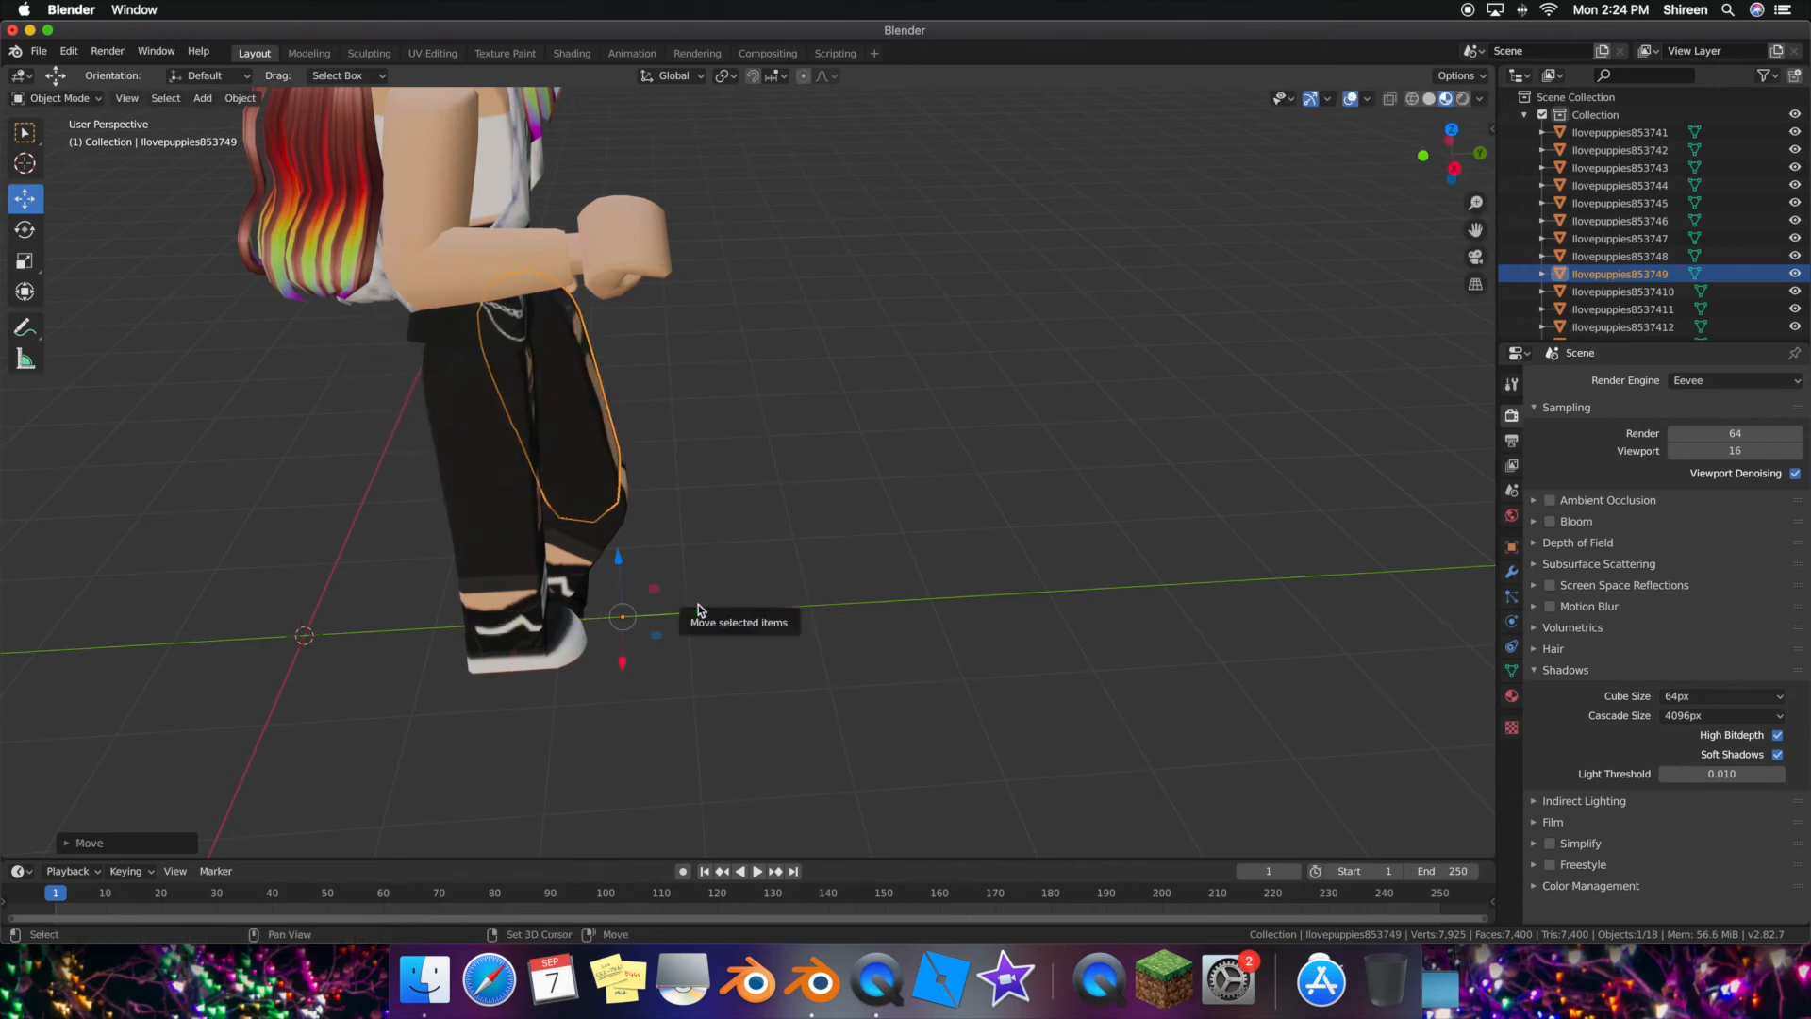
# - Select the left upper leg, lower leg and foot together and shift them slightly back along the Y axis toward the hip
pyautogui.hotkey('shift', '`')
pyautogui.press('d')
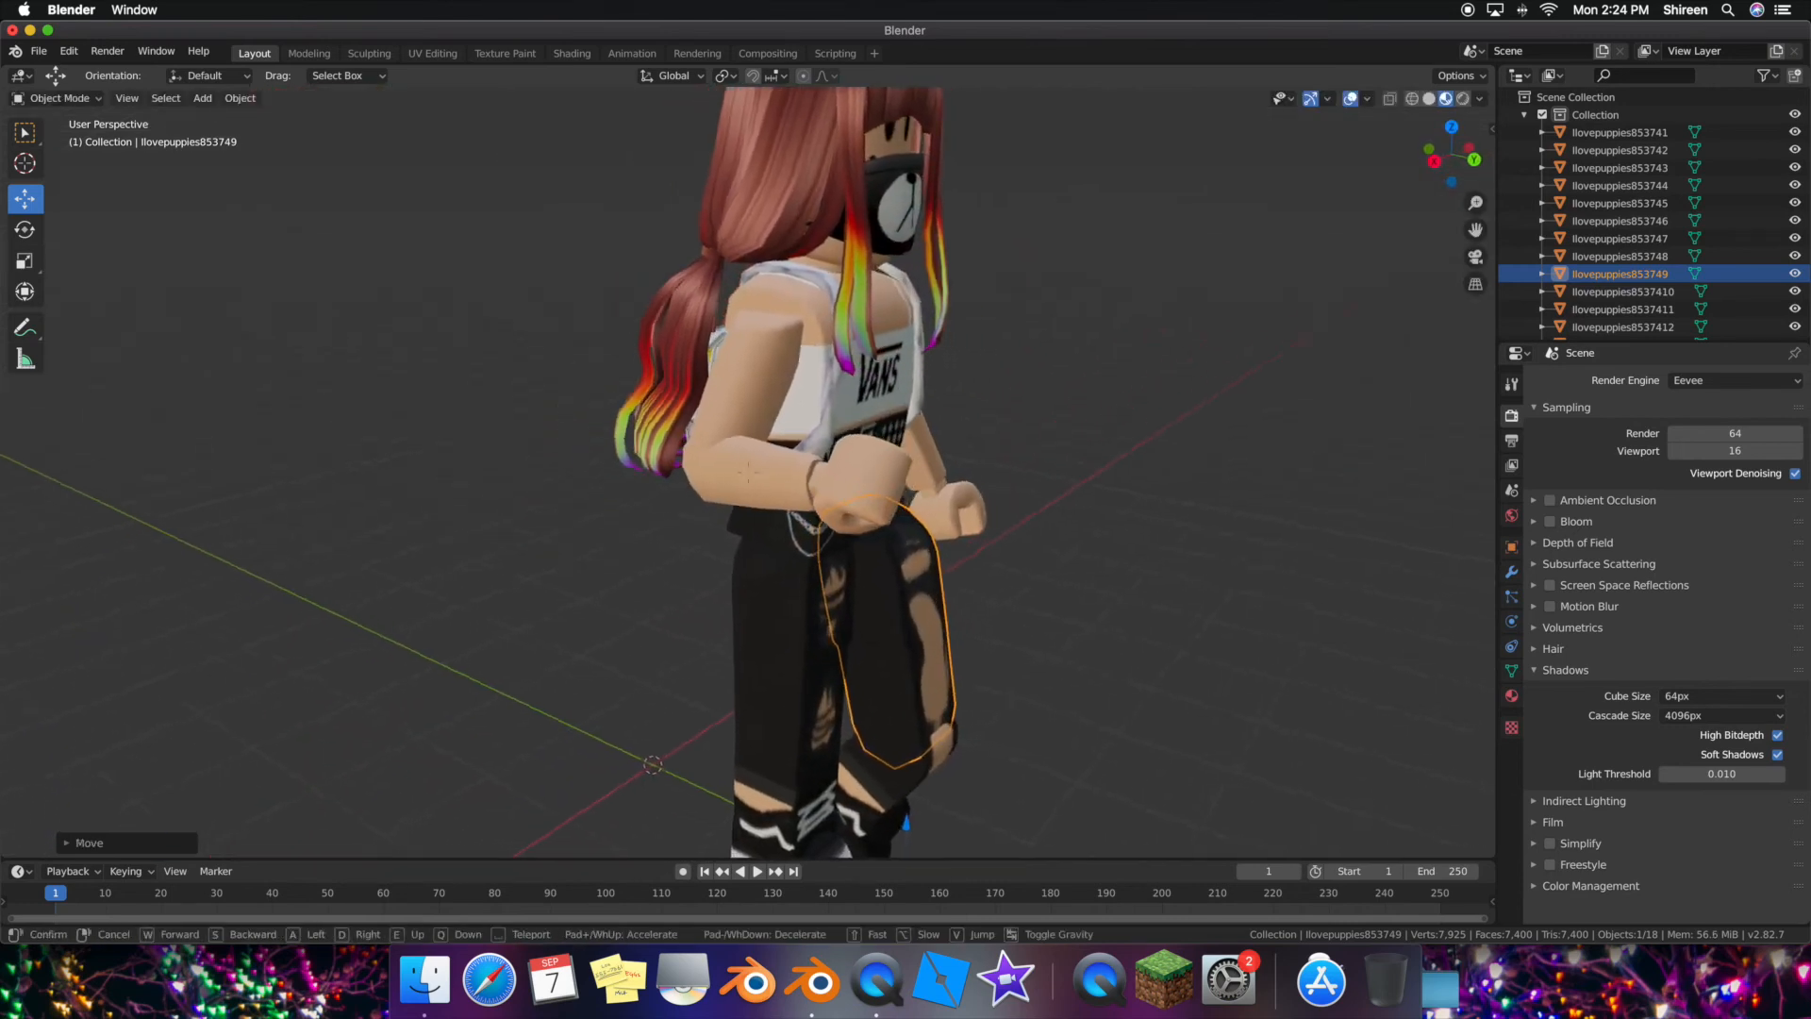
pyautogui.click(689, 613)
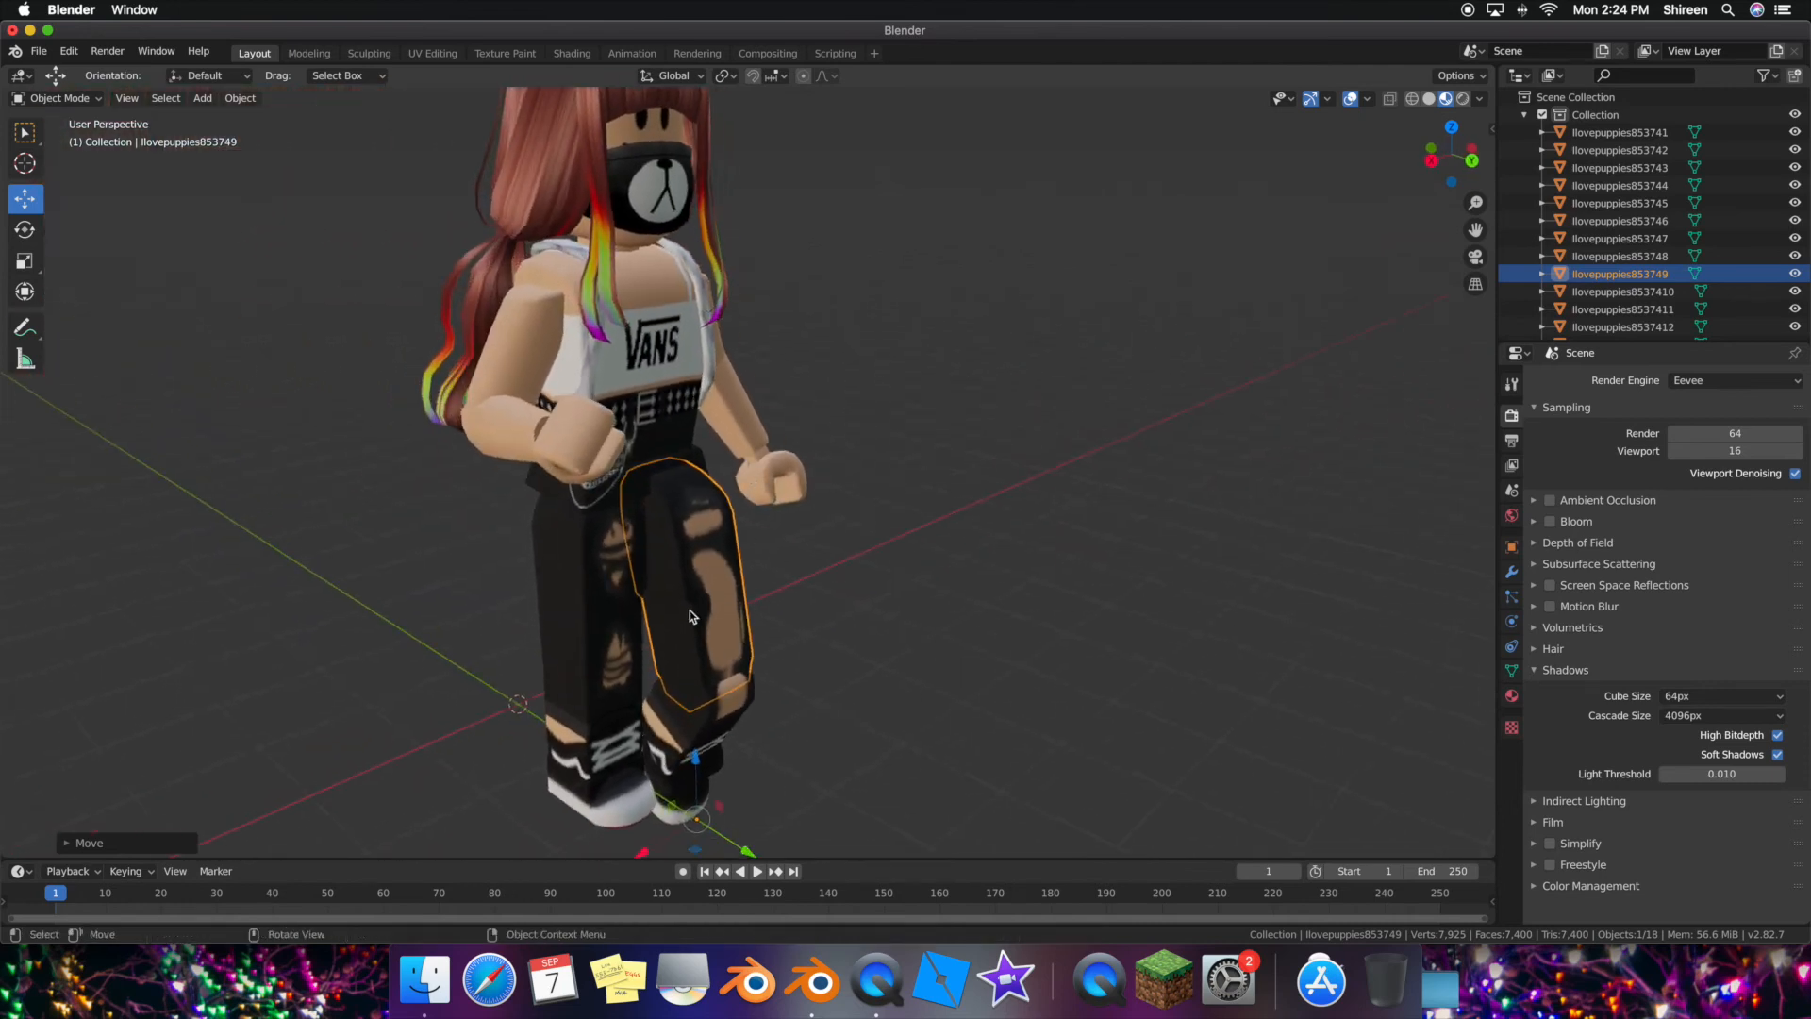
pyautogui.keyDown('shift'); pyautogui.click(690, 775); pyautogui.keyUp('shift')
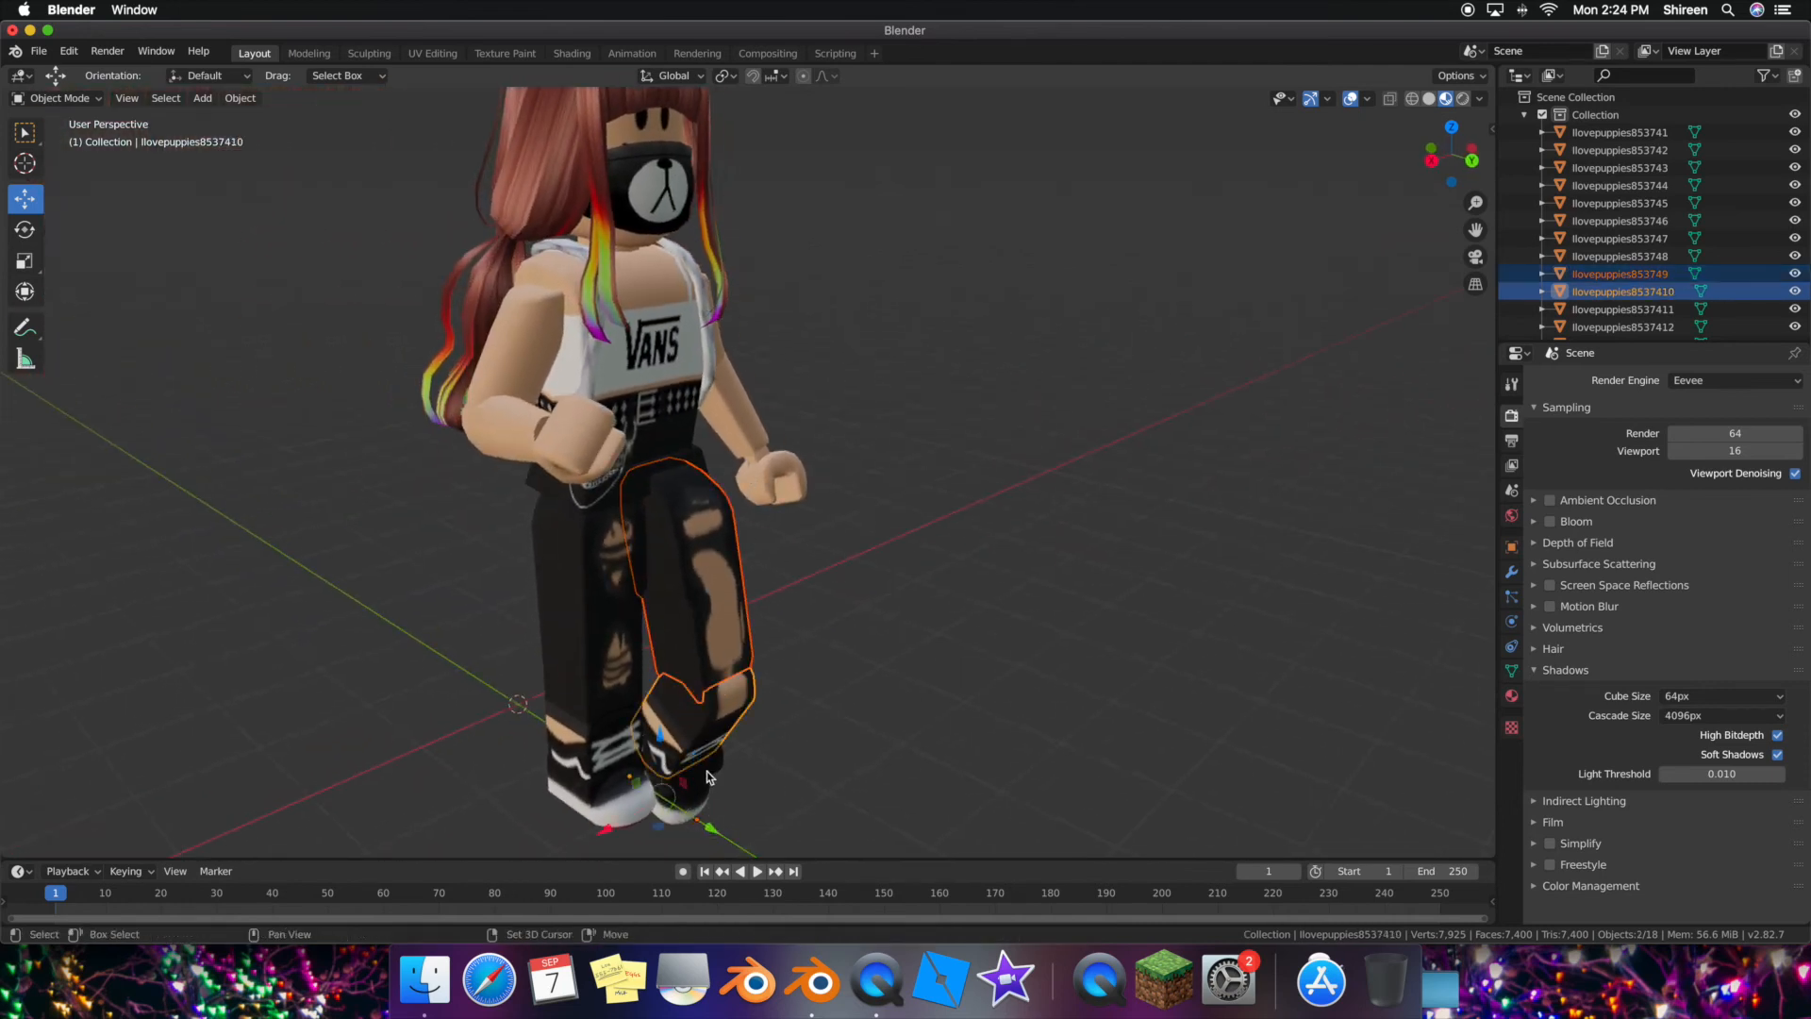
pyautogui.keyDown('shift'); pyautogui.click(709, 813); pyautogui.keyUp('shift')
pyautogui.moveTo(699, 821); pyautogui.dragTo(673, 810)
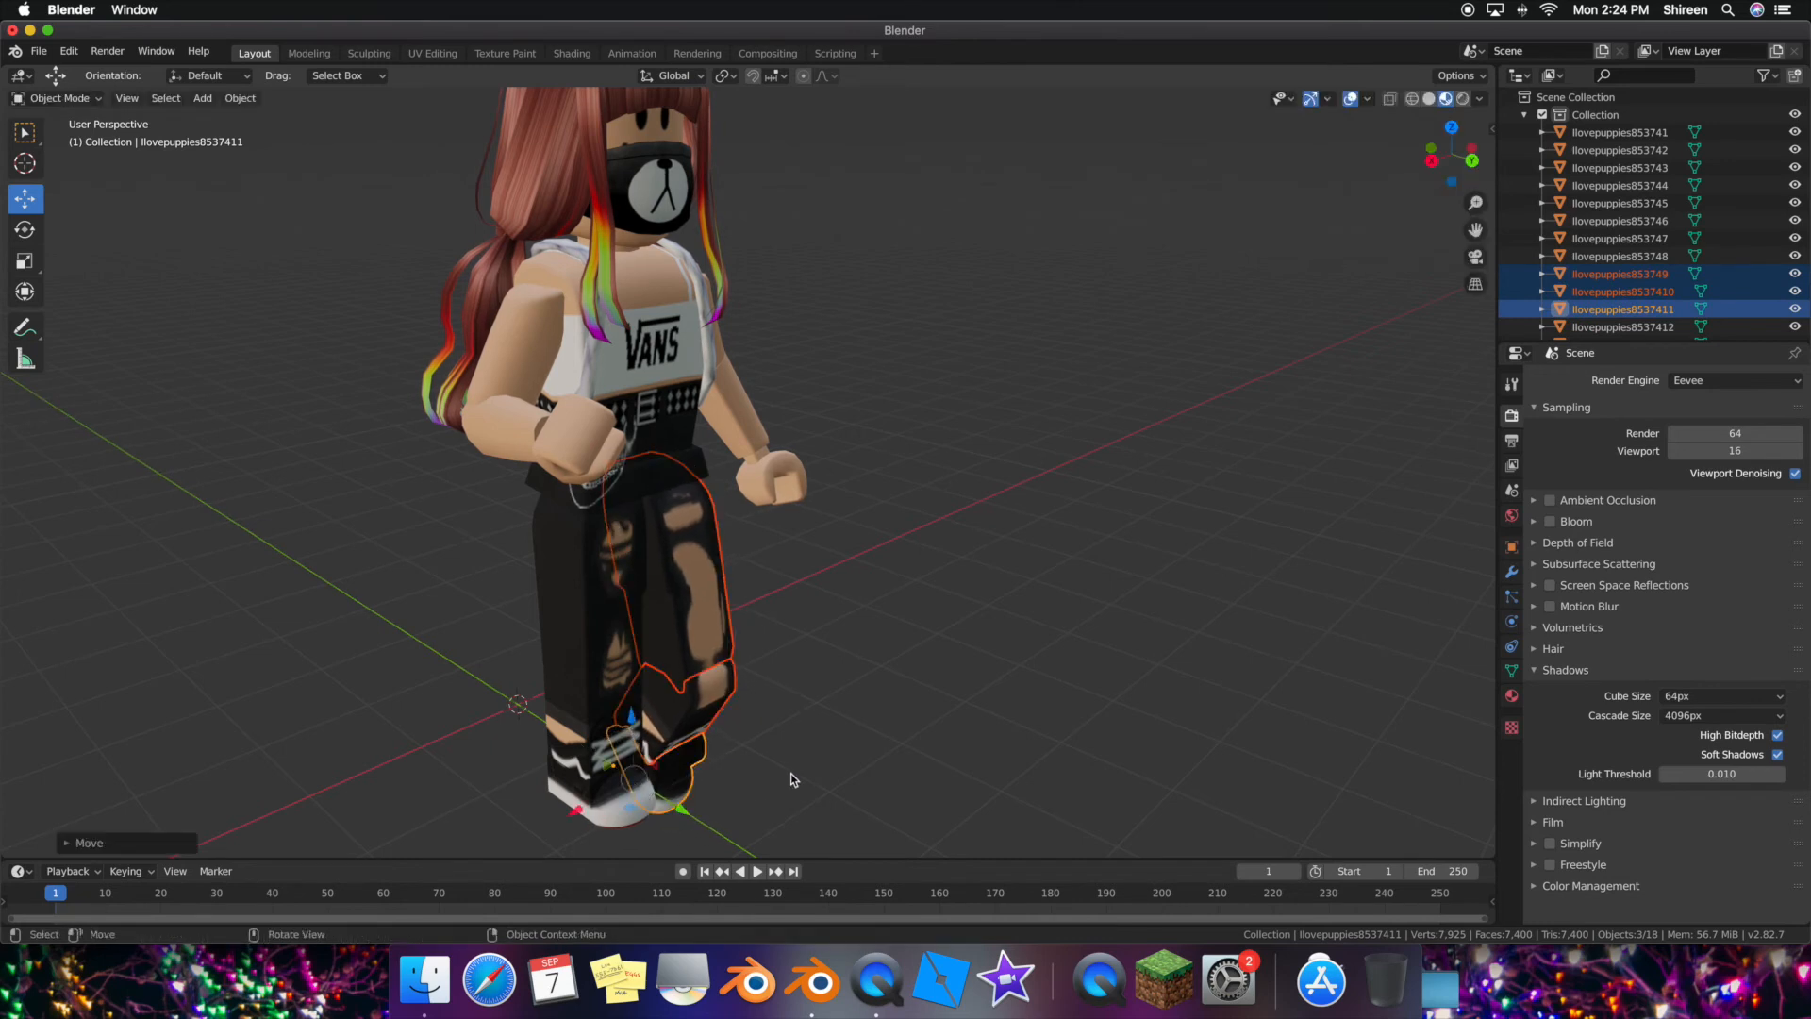
# - Deselect everything and examine the whole posed avatar from the front
pyautogui.hotkey('alt', 'a')
pyautogui.hotkey('shift', '`')
pyautogui.press('s')
pyautogui.press('d')
pyautogui.press('w')
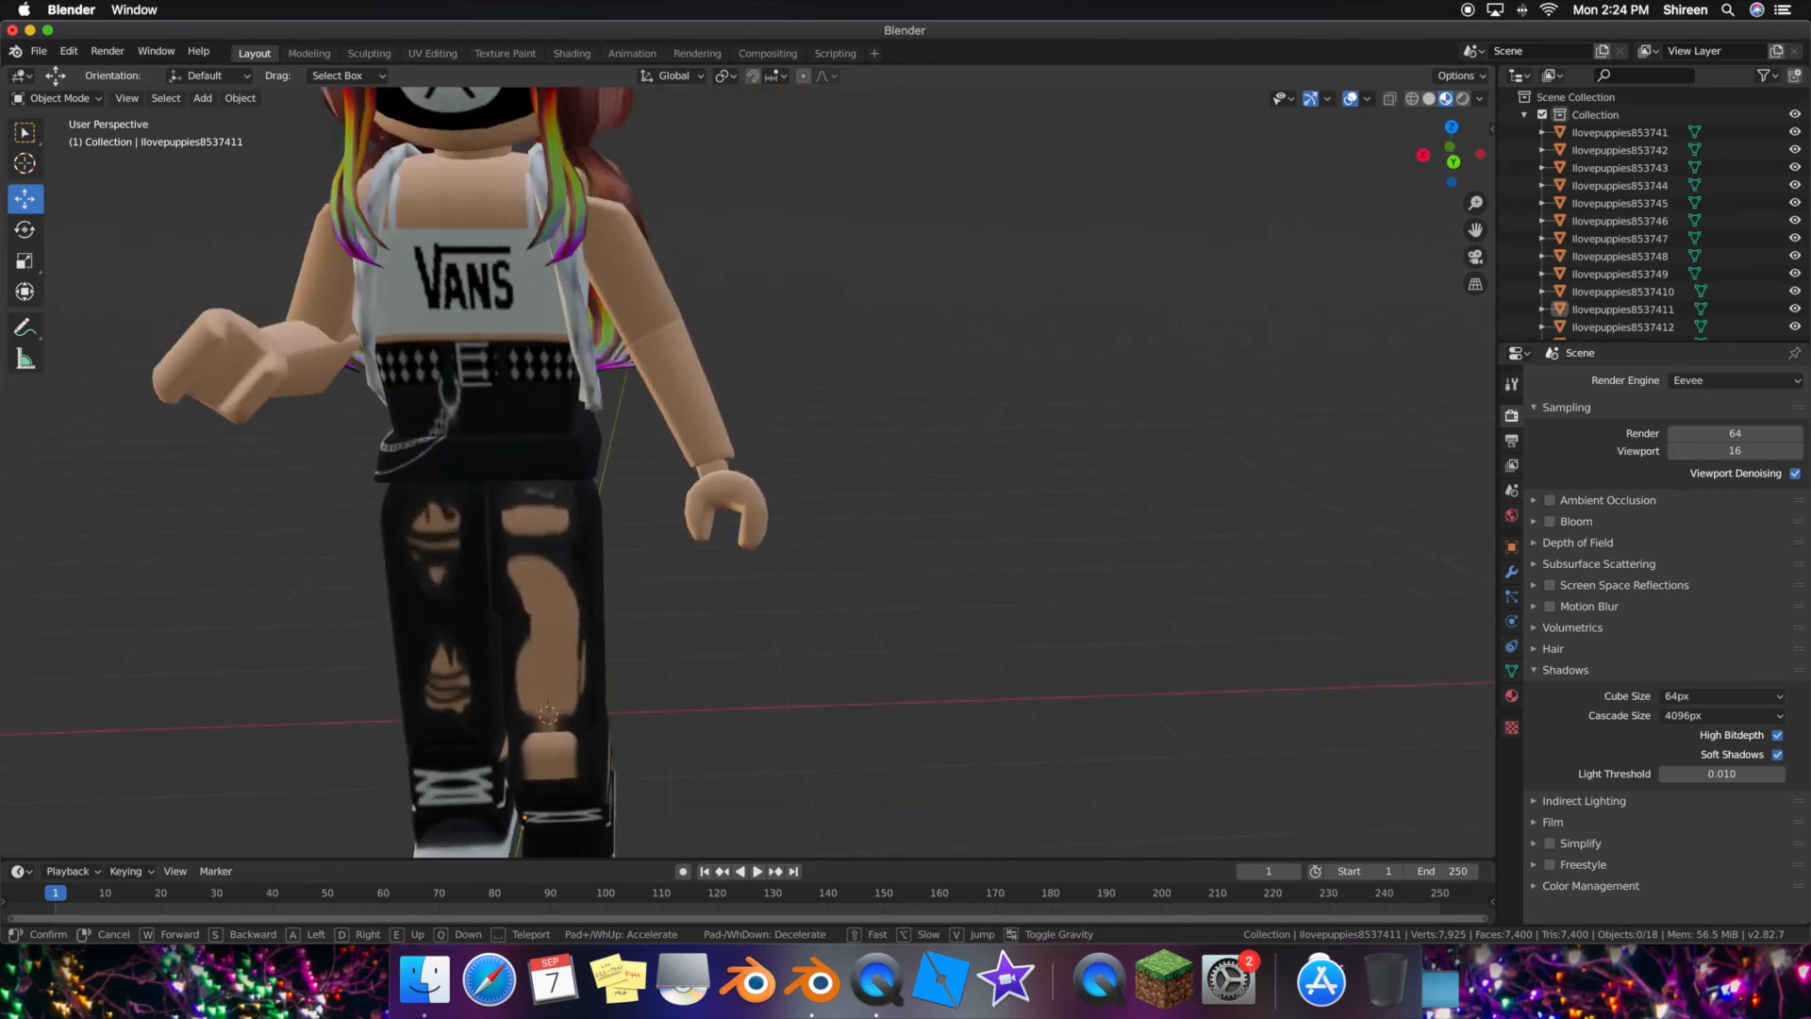
pyautogui.press('s')
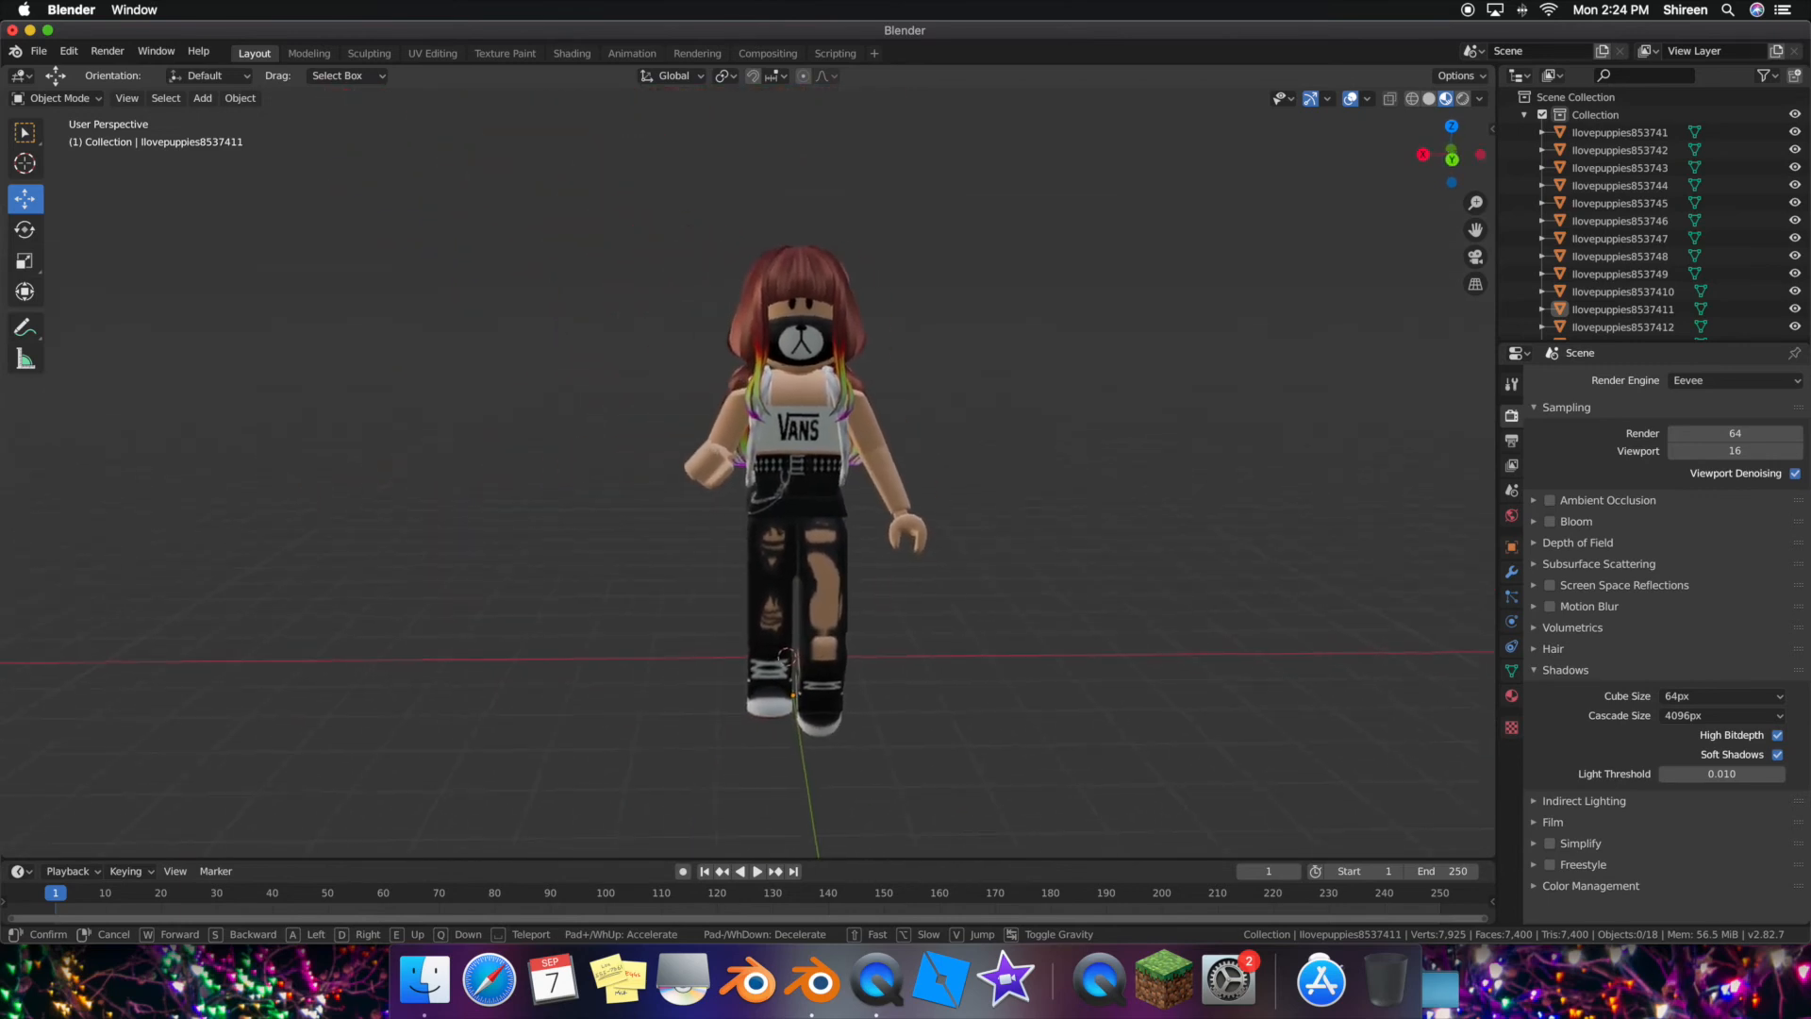
pyautogui.press('w')
pyautogui.click(749, 473)
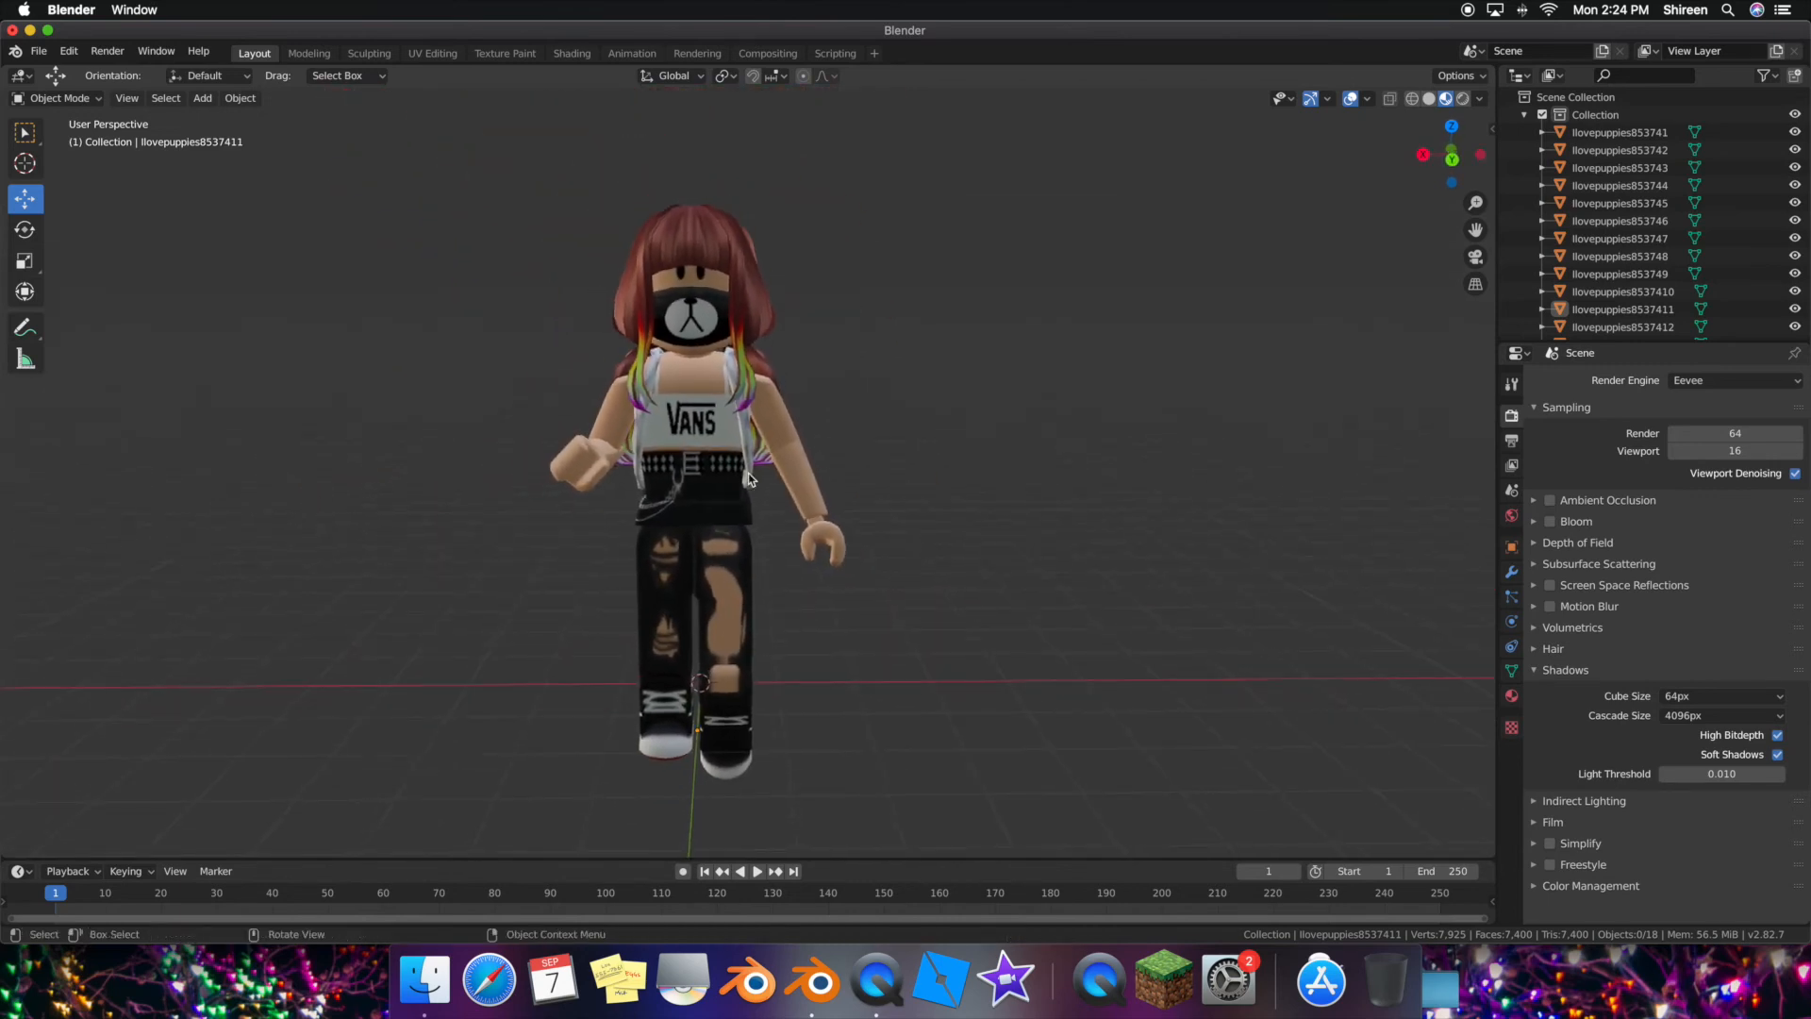
# - Import raspberry.obj from the Desktop as a Wavefront OBJ model
pyautogui.click(38, 51)
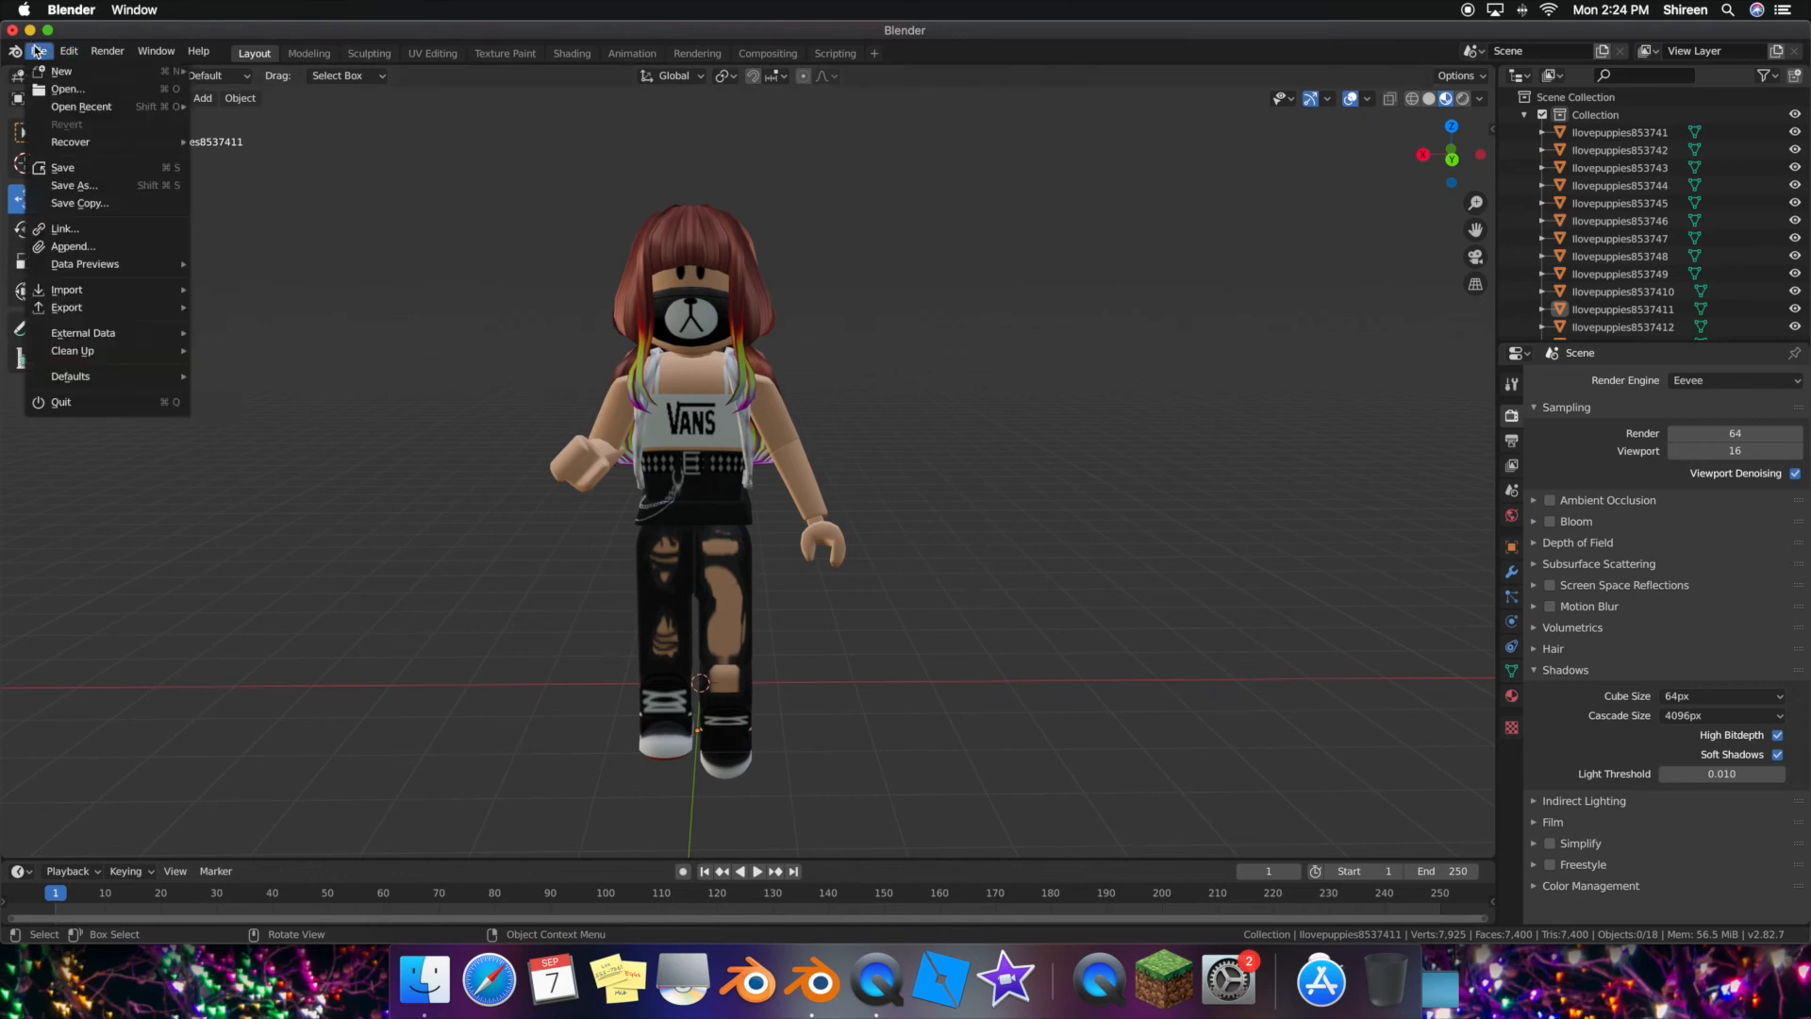
pyautogui.click(68, 51)
pyautogui.click(39, 52)
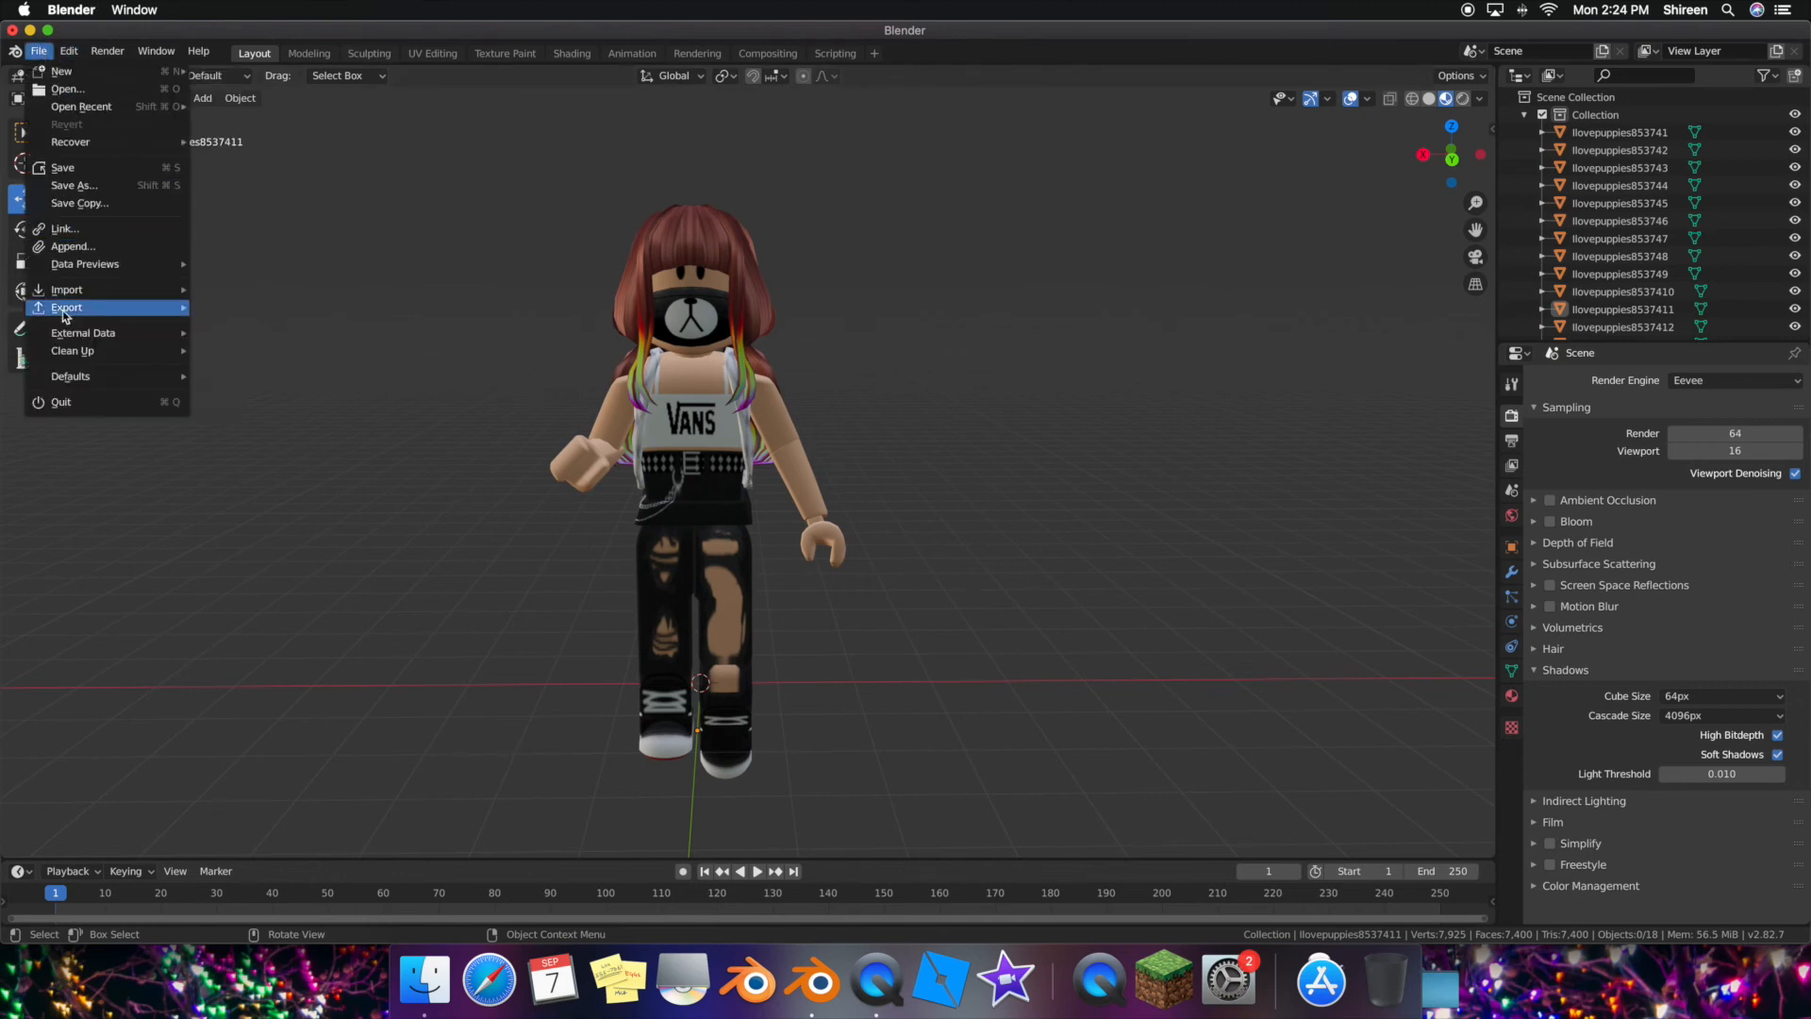
pyautogui.moveTo(66, 294)
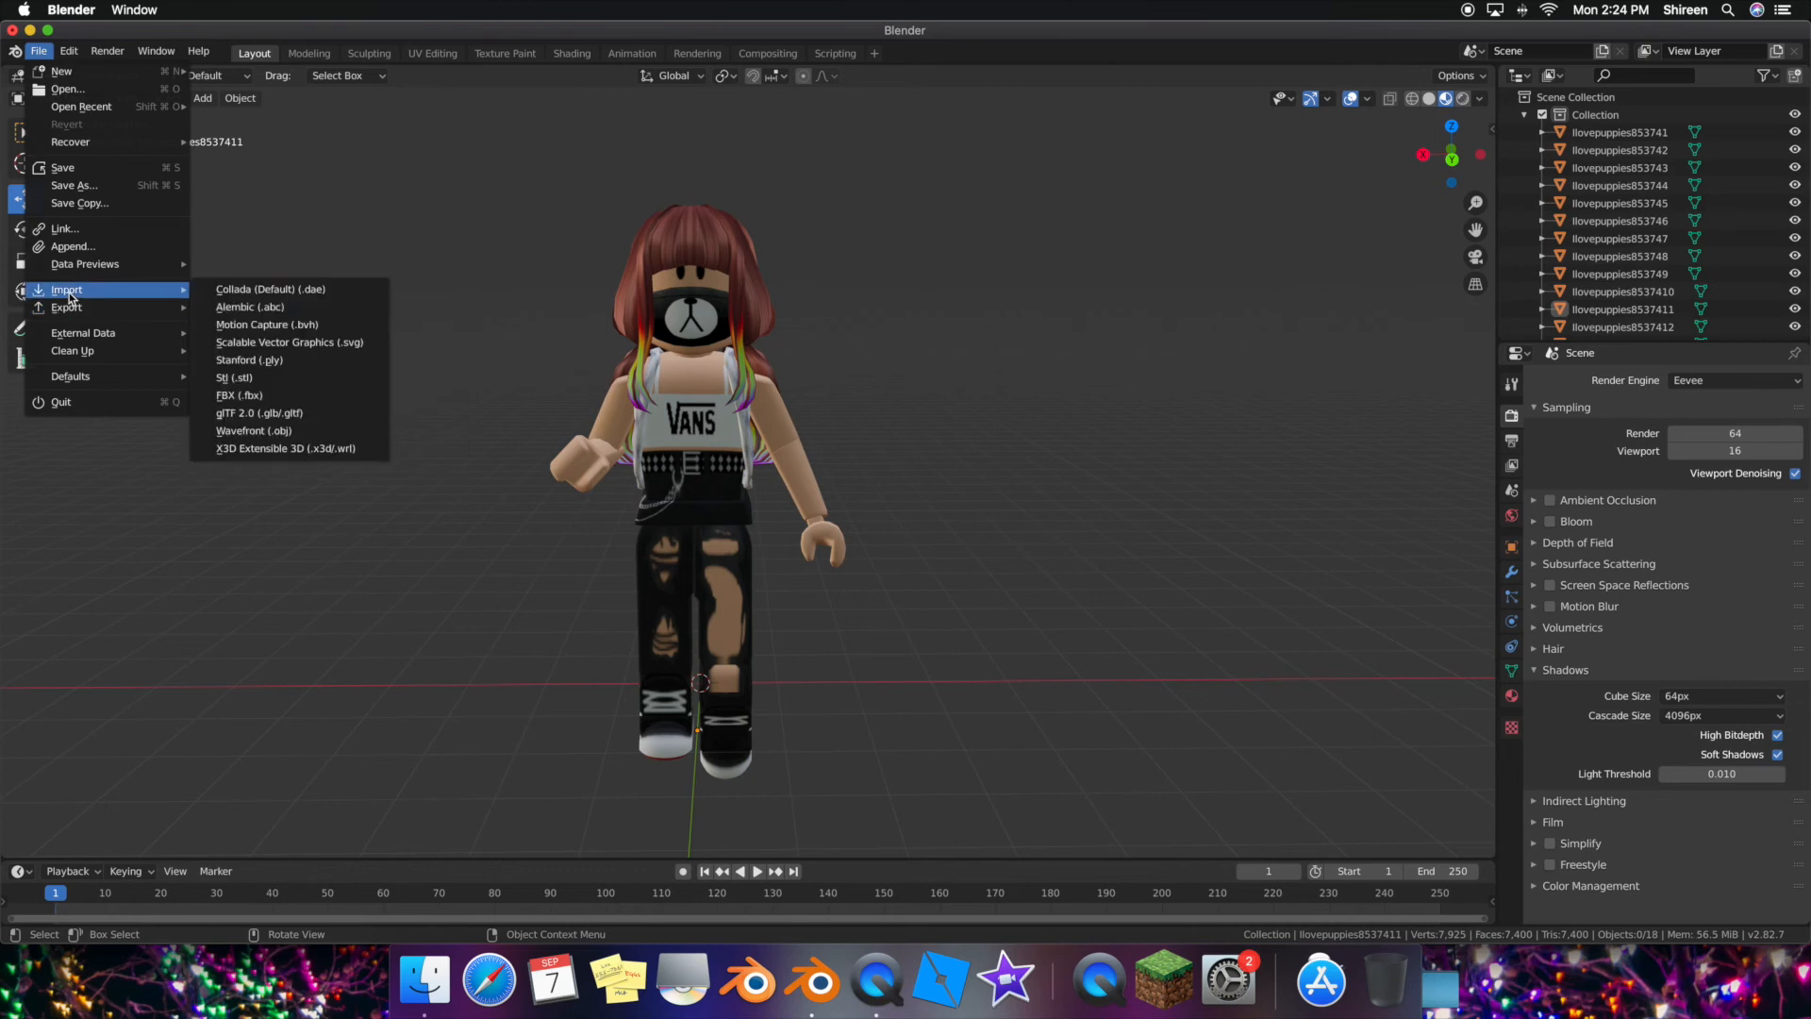
pyautogui.click(288, 431)
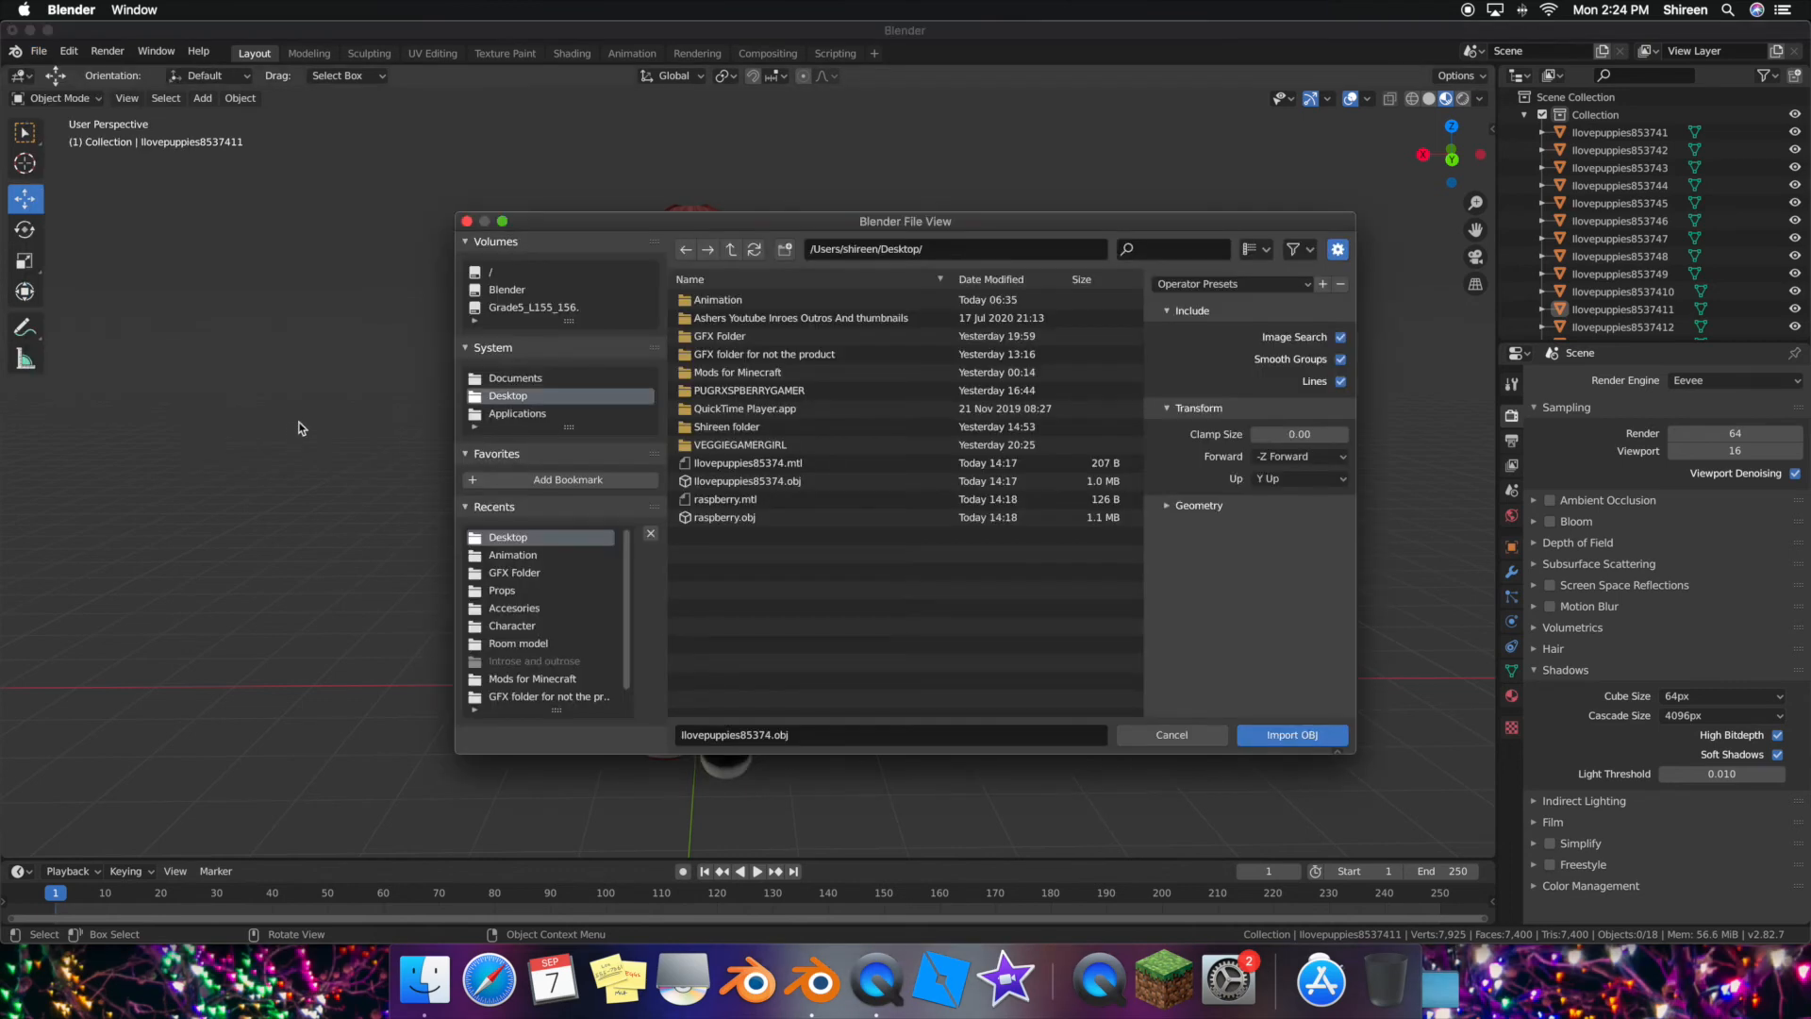
pyautogui.click(749, 517)
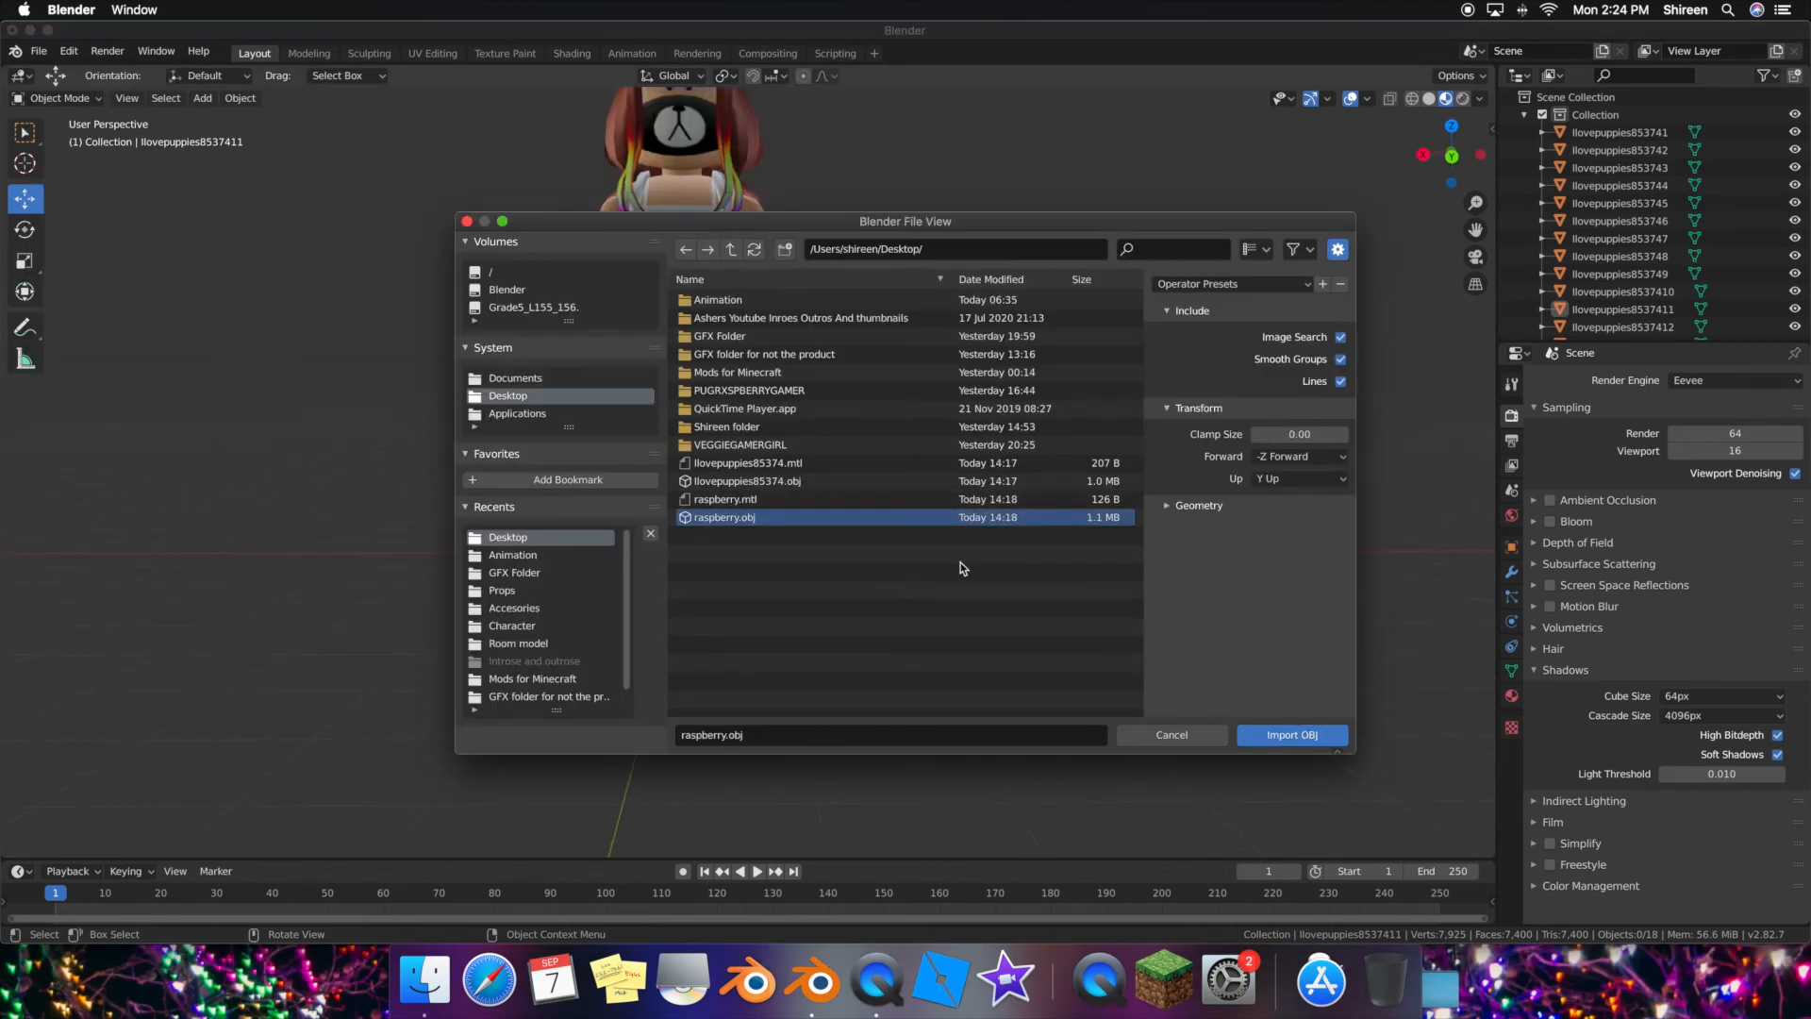
pyautogui.click(1209, 510)
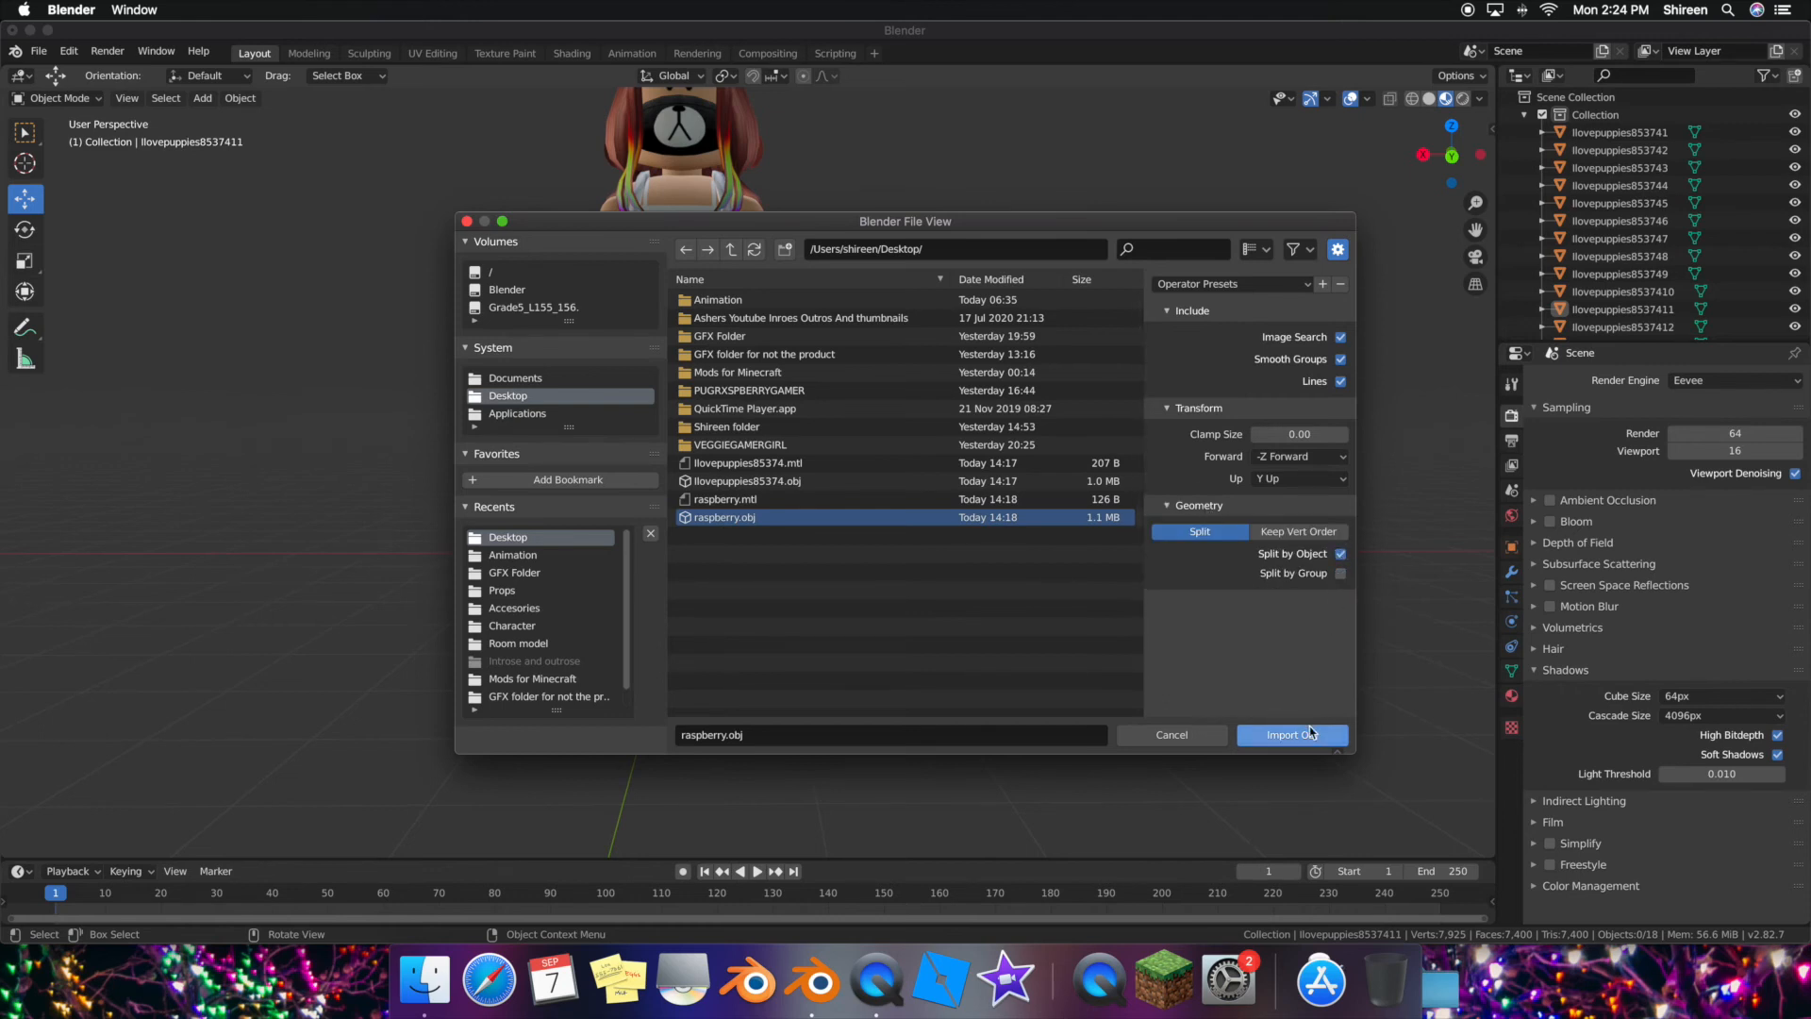
pyautogui.click(1310, 731)
# - Limit transforms to Origins and move the raspberry's origin along the X axis toward the raspberry
pyautogui.scroll(3, 723, 388)
pyautogui.hscroll(-3, 722, 389)
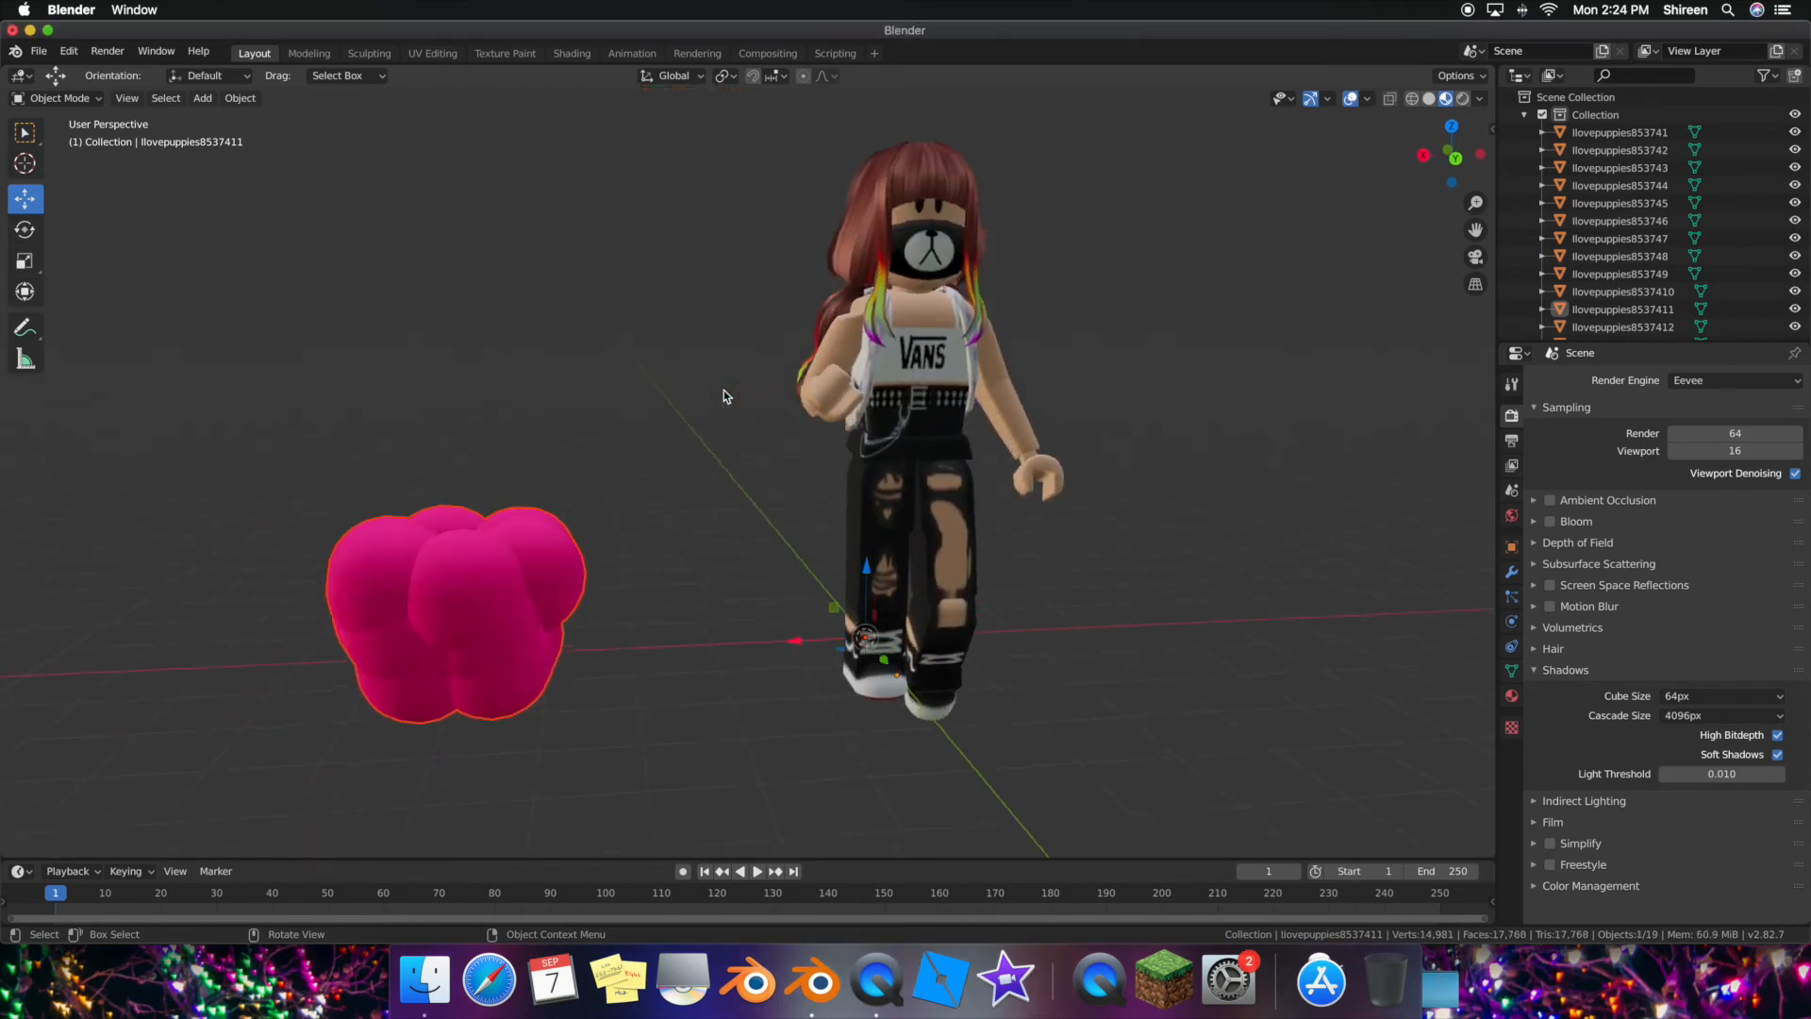
pyautogui.hscroll(3, 722, 388)
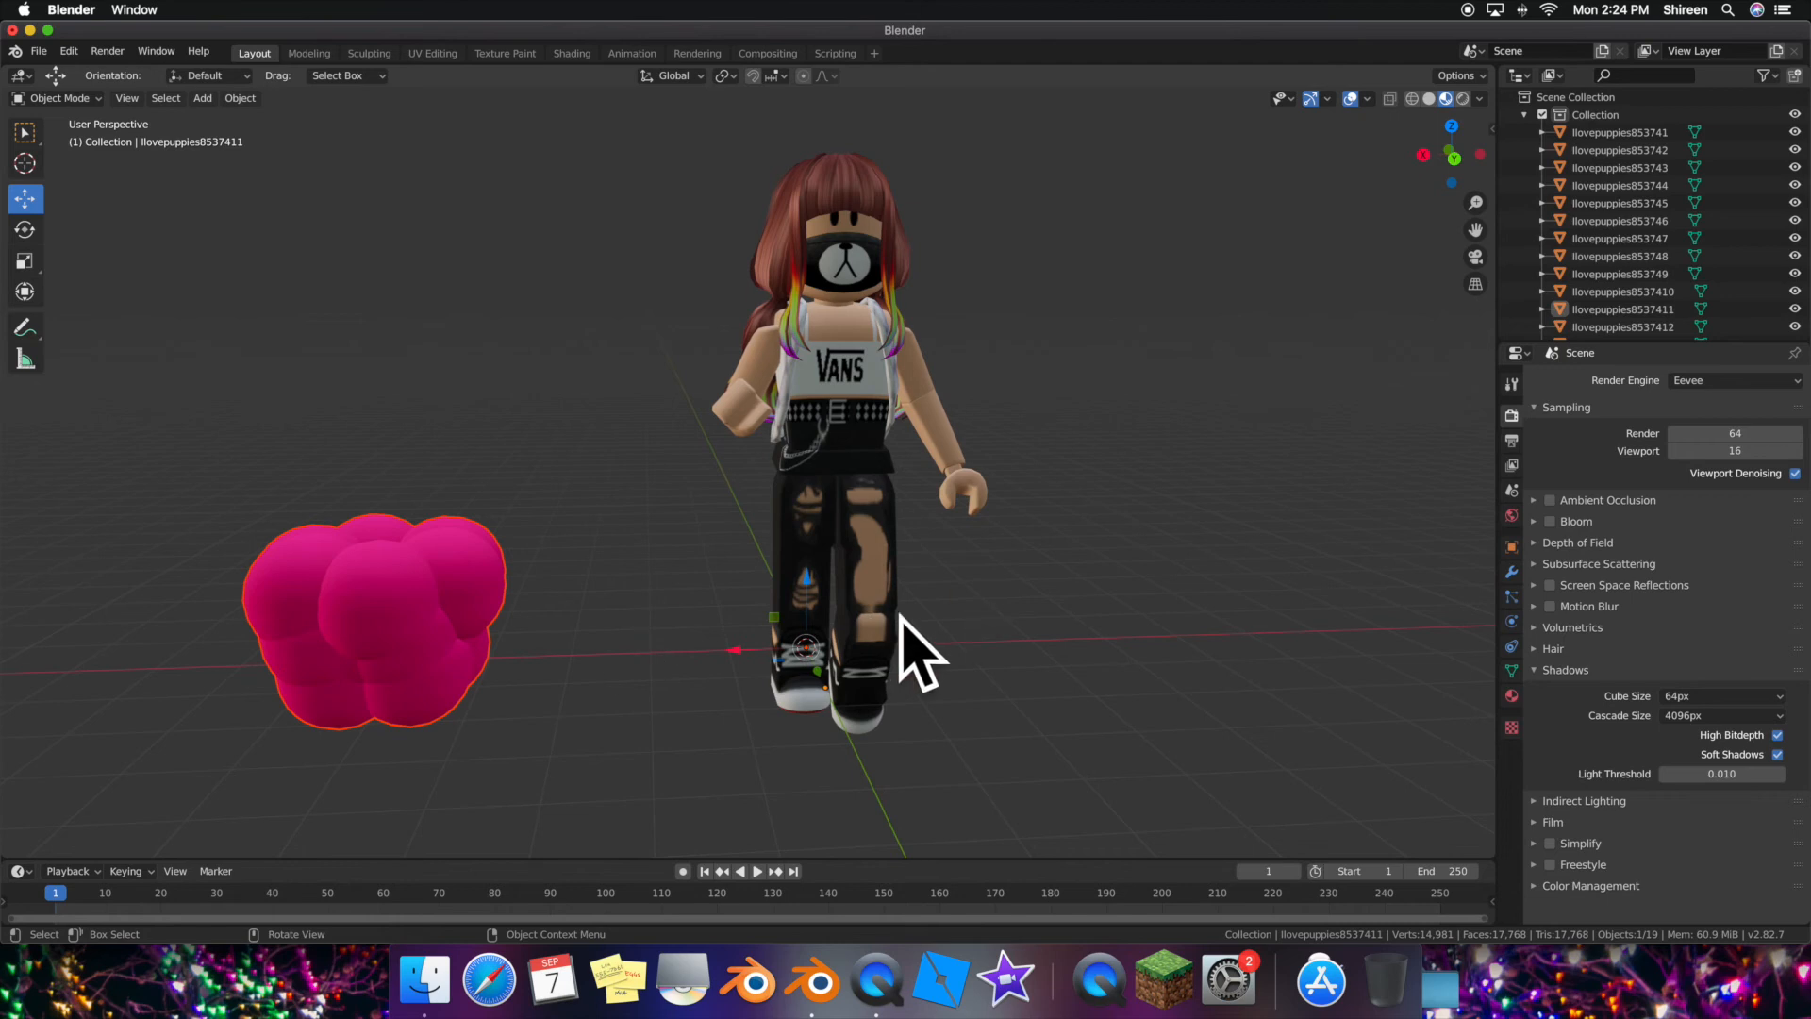
pyautogui.click(1511, 387)
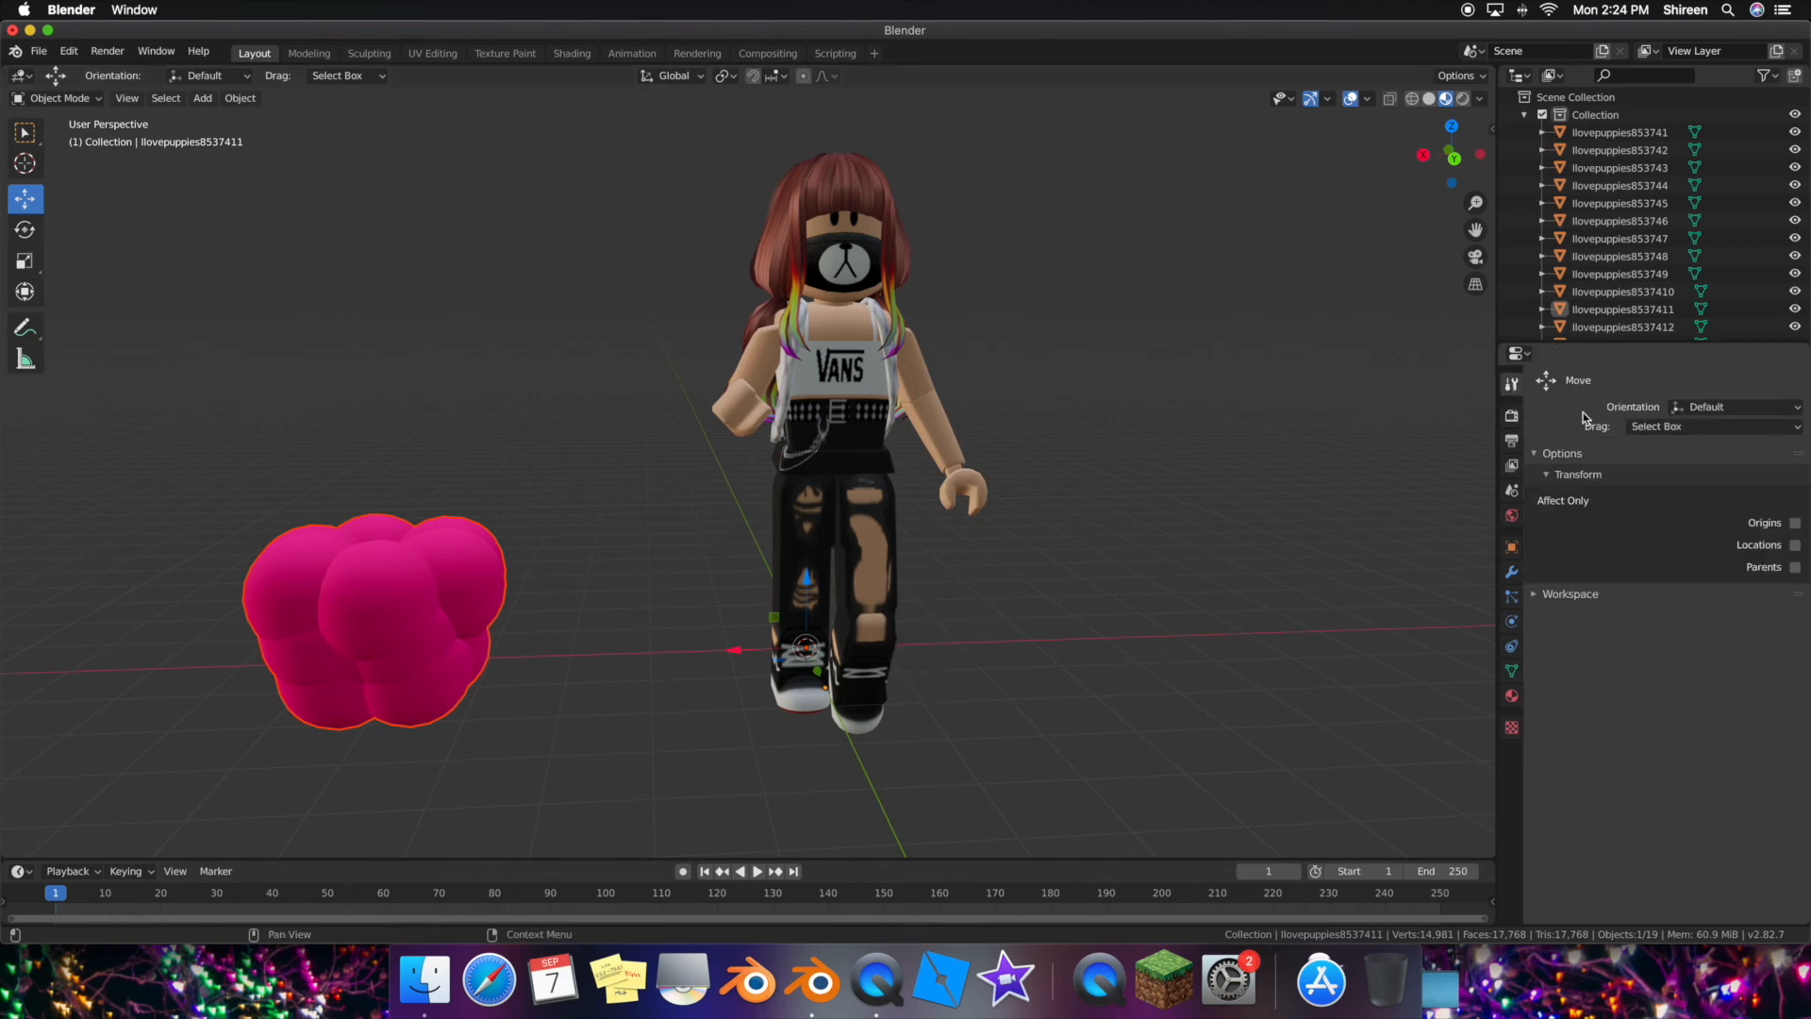
pyautogui.moveTo(736, 652); pyautogui.dragTo(310, 639)
# - Shift the raspberry's origin partway back along the X axis toward the avatar and turn off the Origins-only transform option
pyautogui.hscroll(-5, 310, 638)
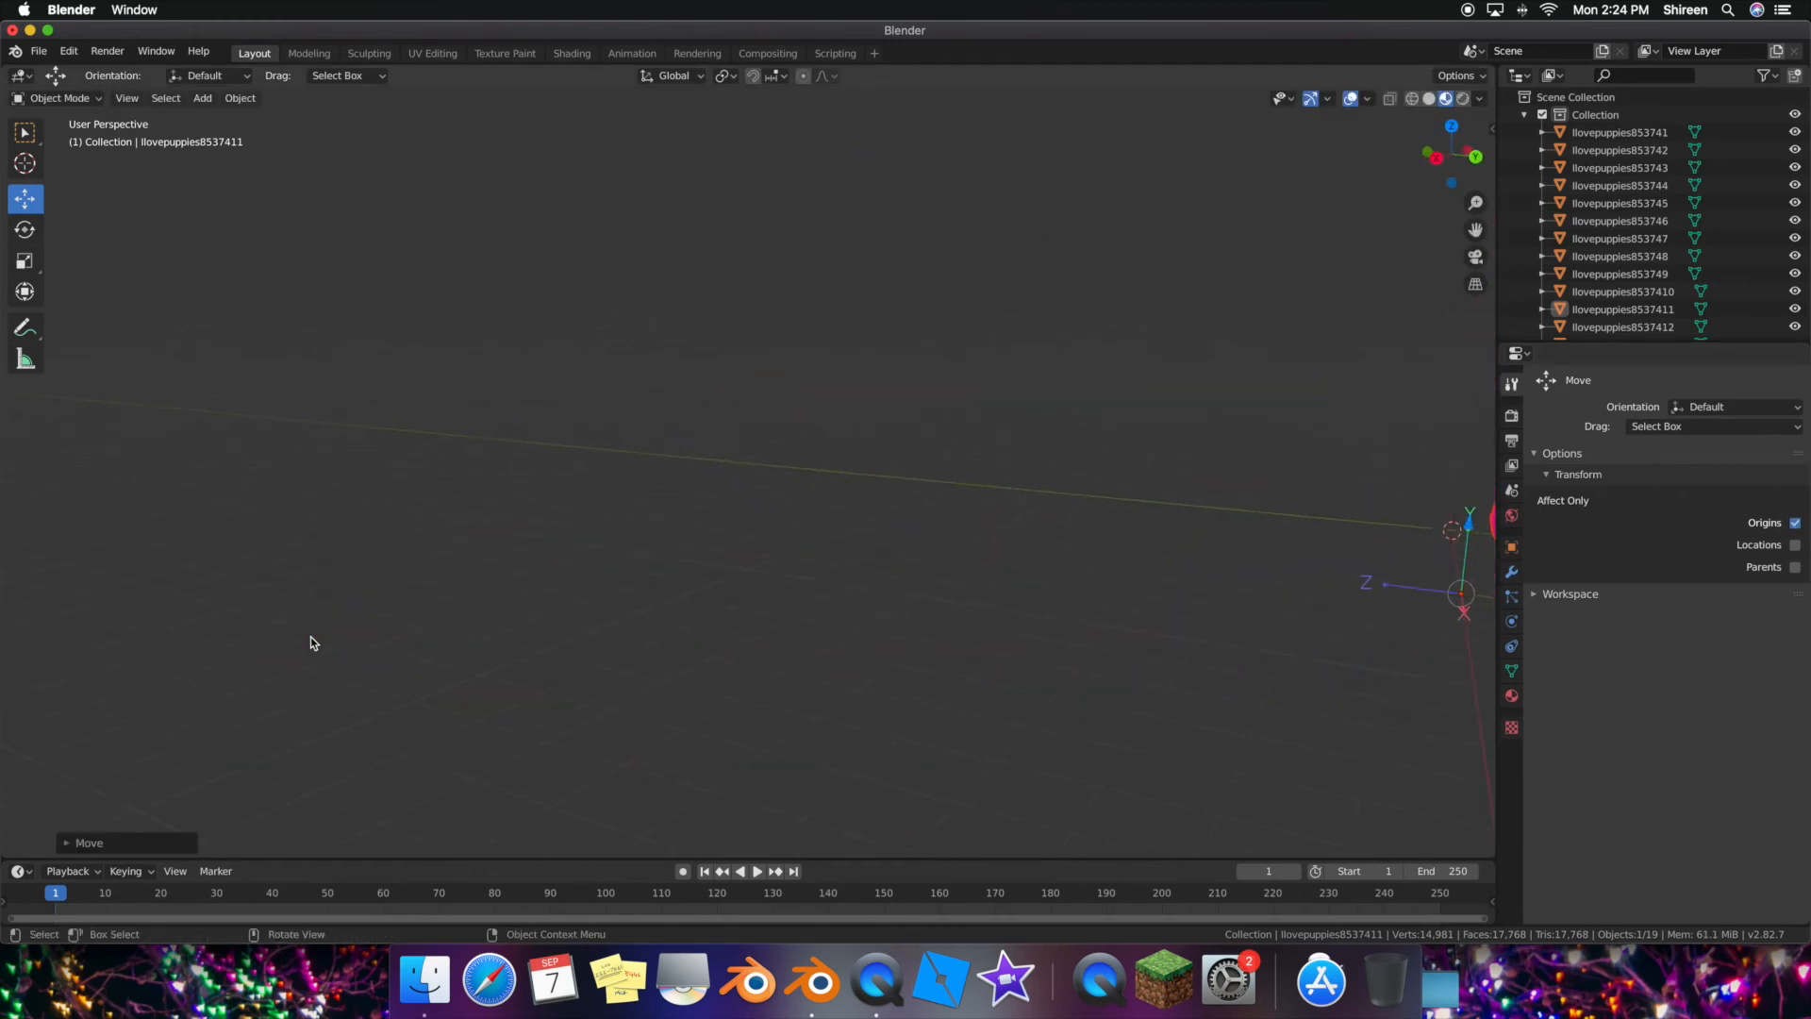
pyautogui.hscroll(3, 309, 637)
pyautogui.hscroll(8, 1278, 577)
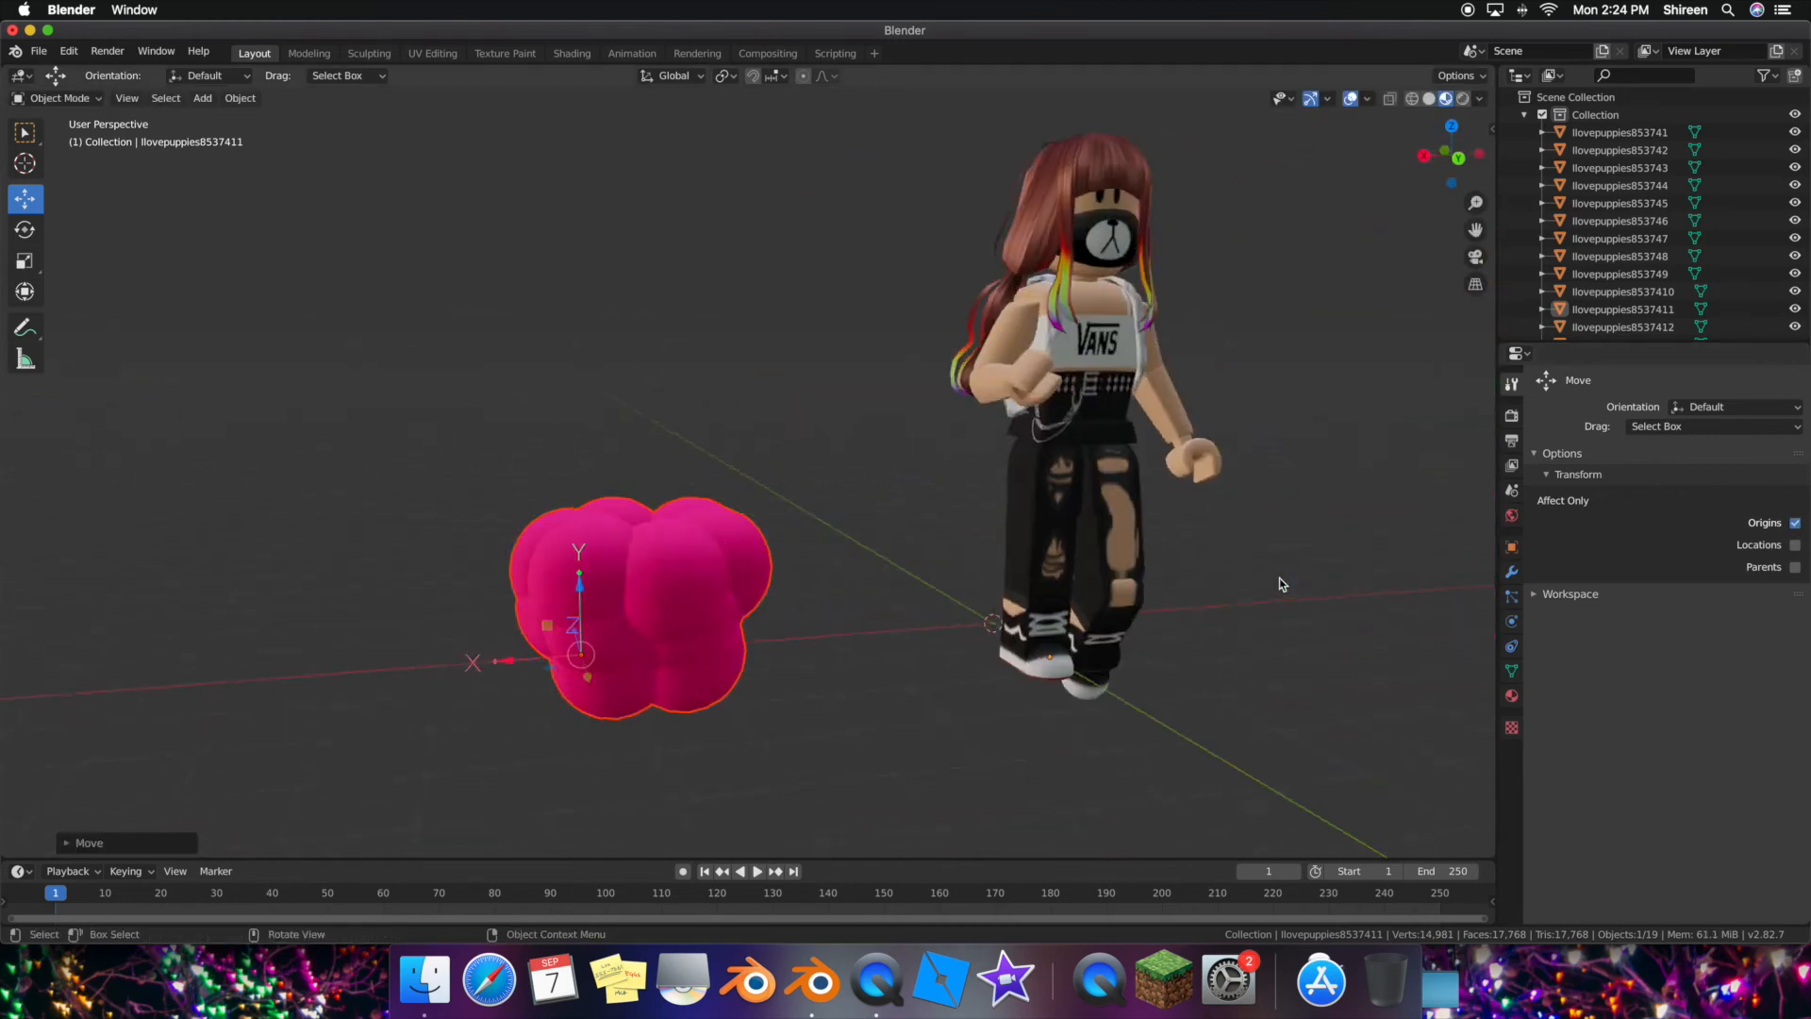
pyautogui.hscroll(5, 1279, 579)
pyautogui.moveTo(332, 650); pyautogui.dragTo(574, 638)
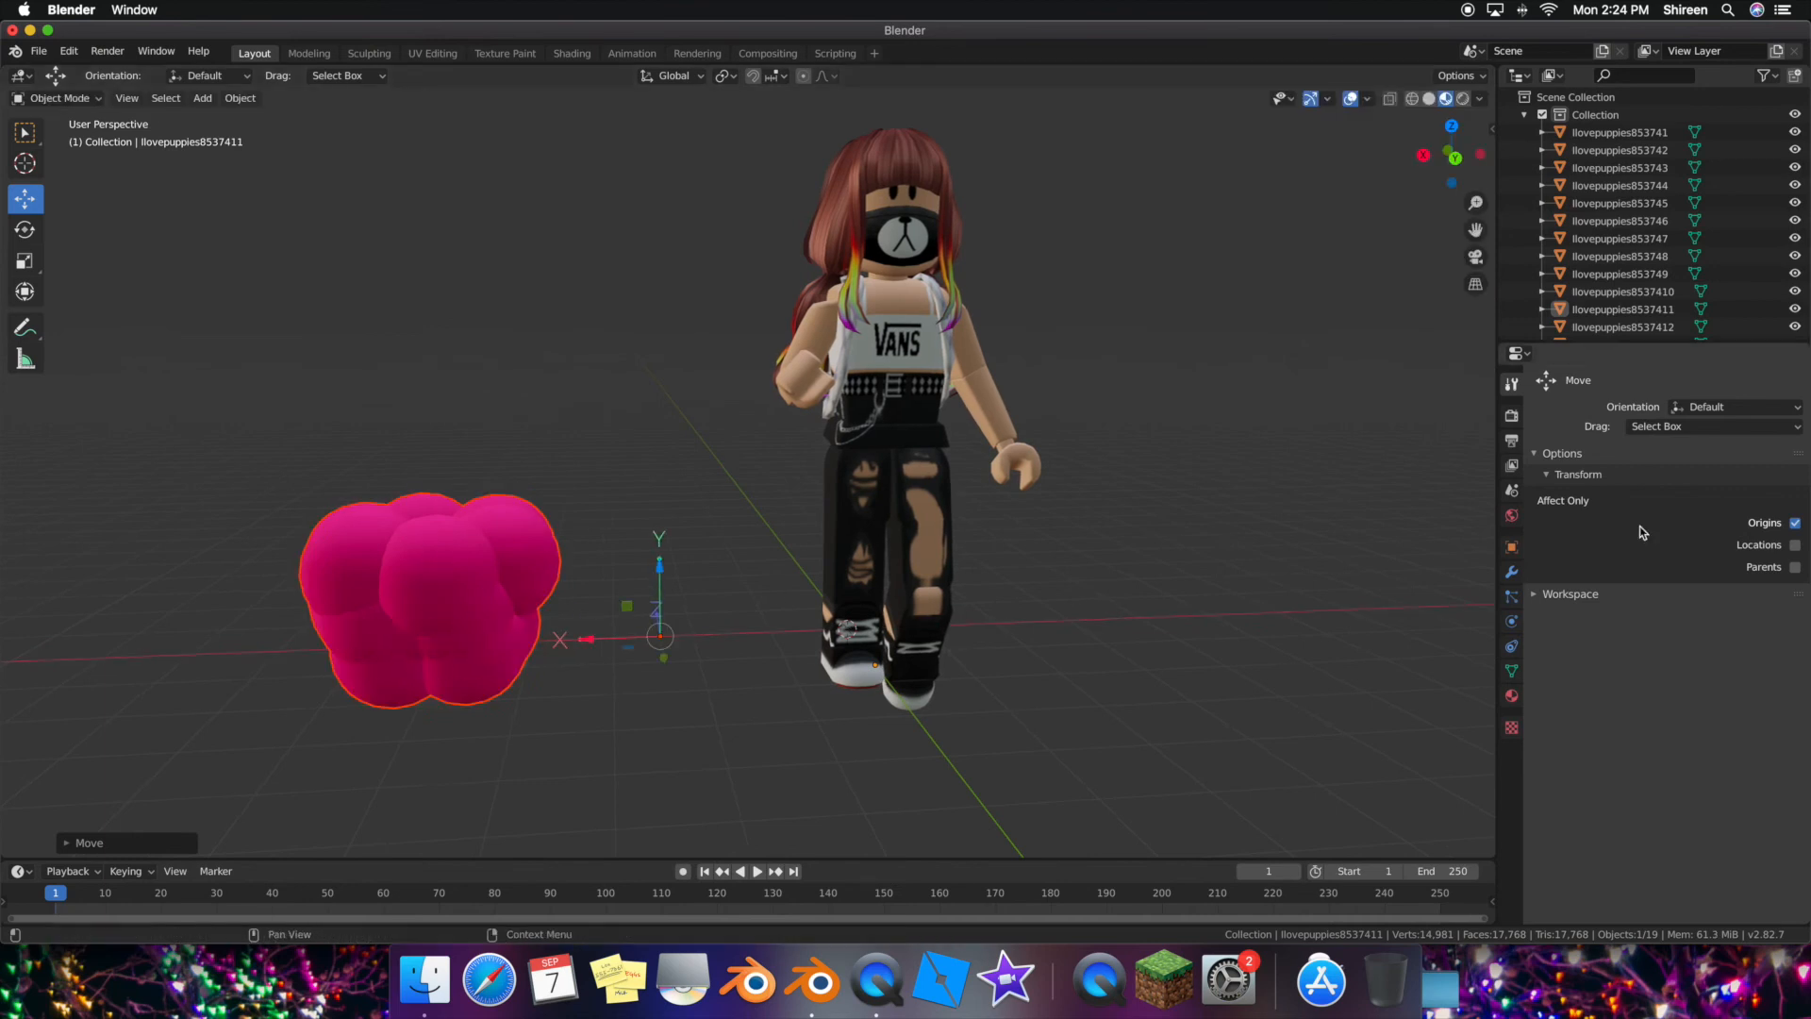
pyautogui.click(1795, 523)
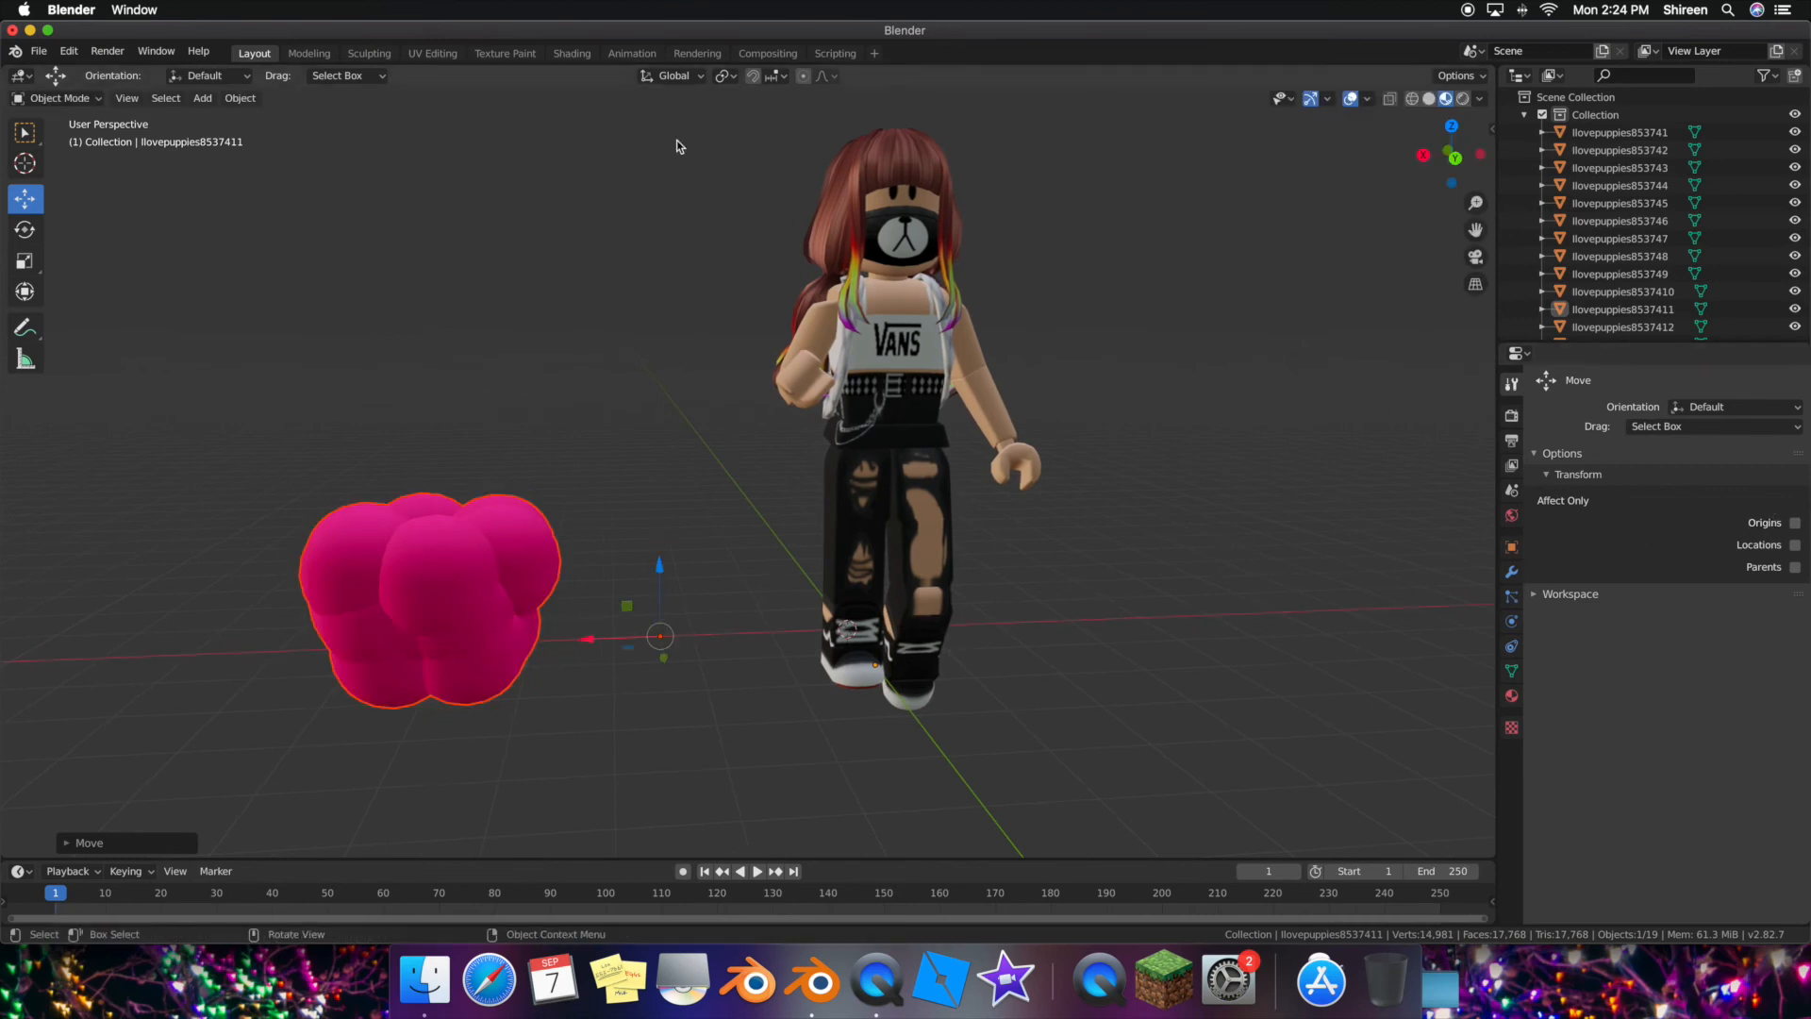
# - Set the raspberry's origin to its geometry and move the raspberry along the X axis toward the avatar
pyautogui.click(71, 52)
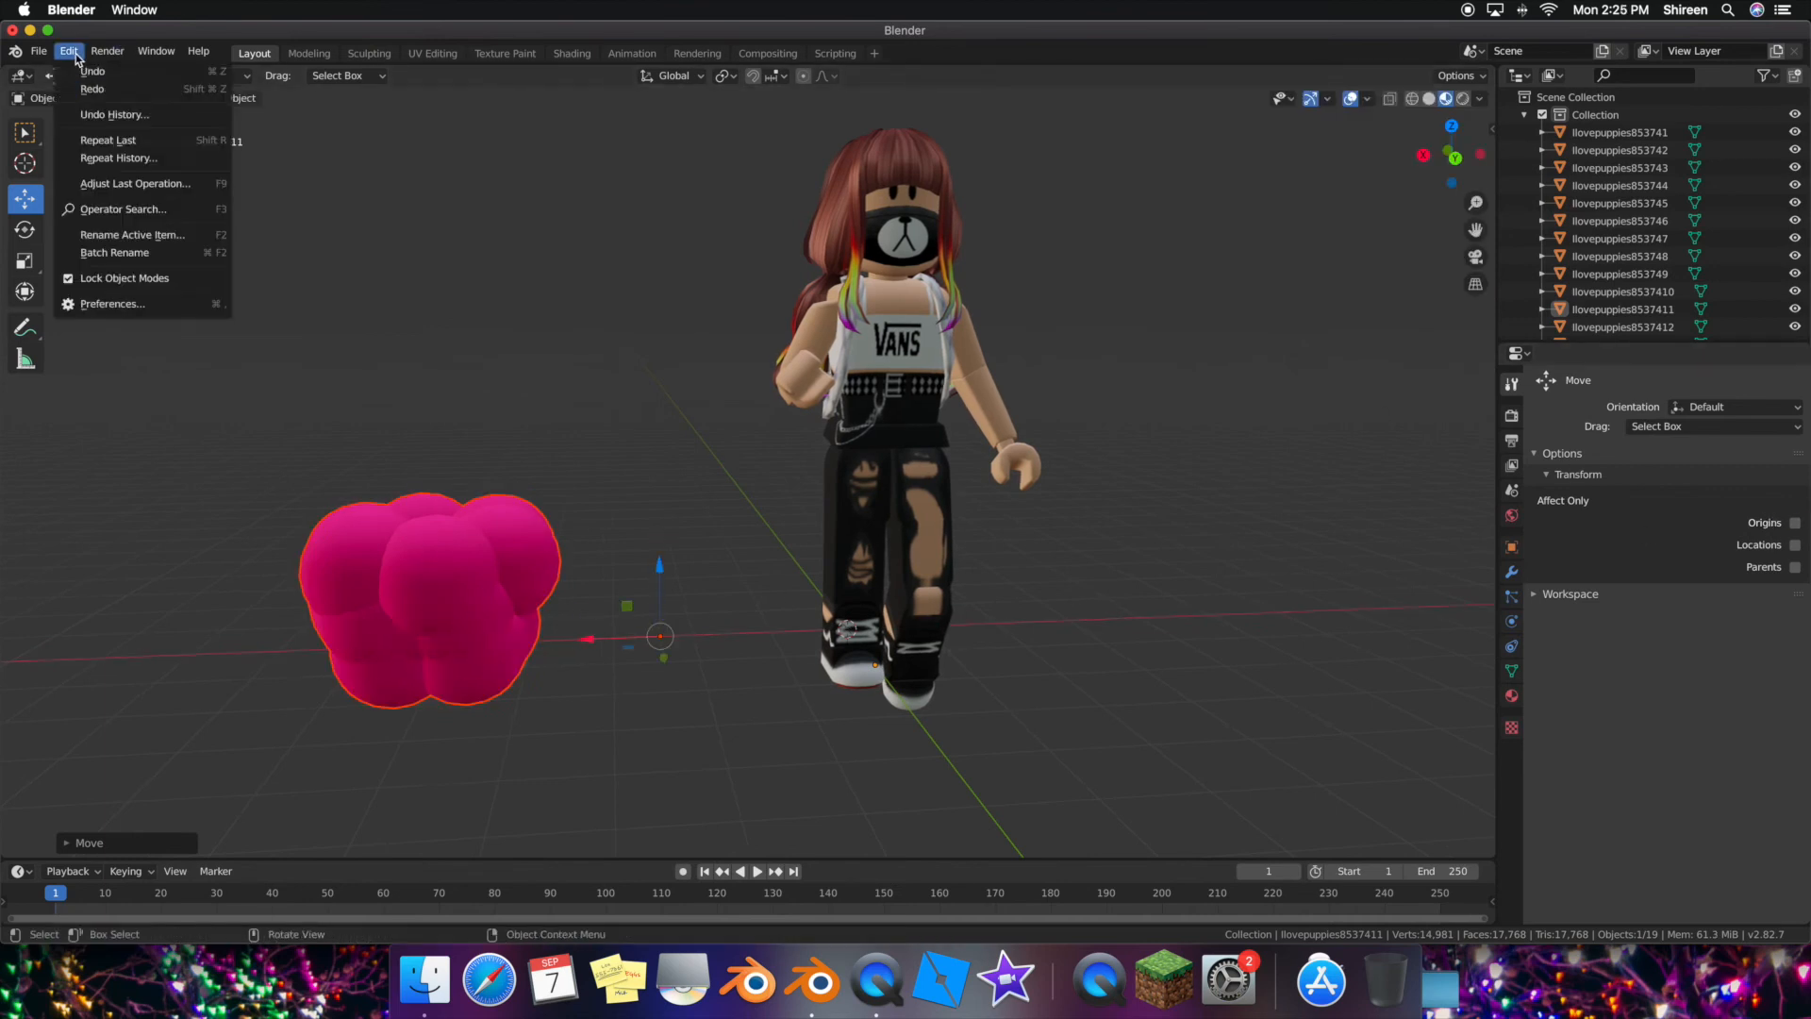
pyautogui.click(125, 203)
pyautogui.write('origin')
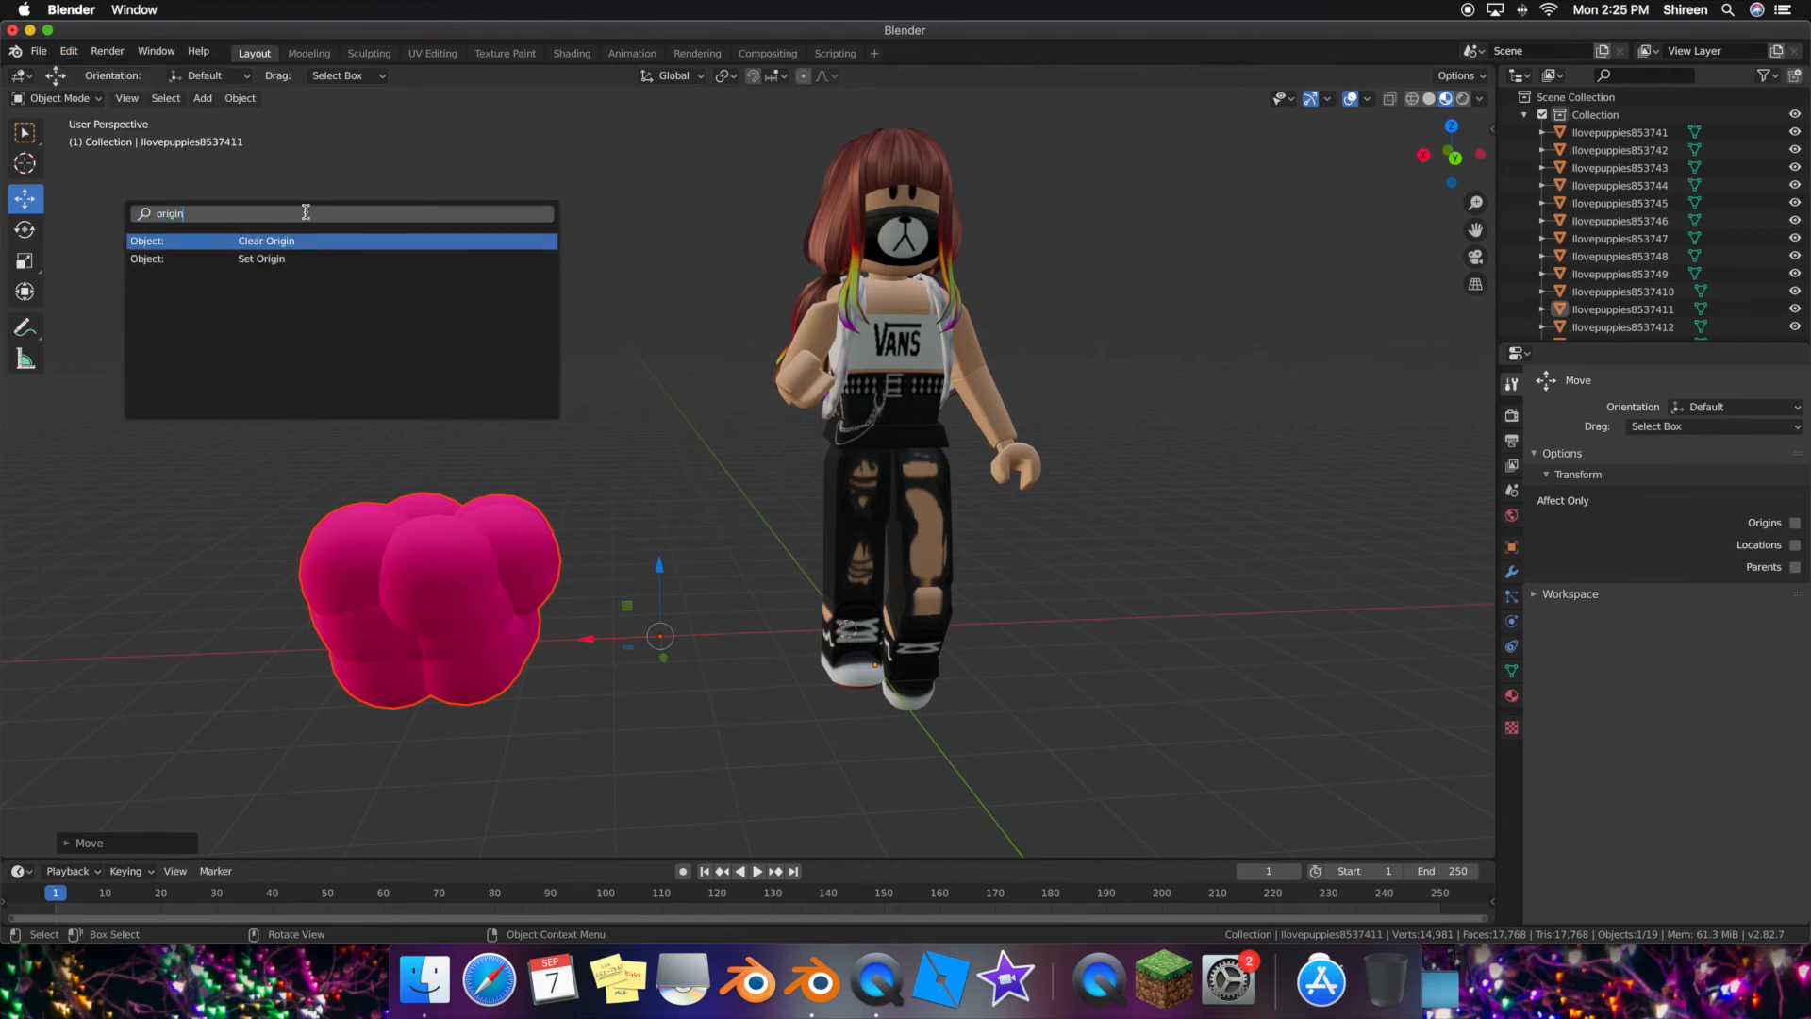
pyautogui.click(259, 258)
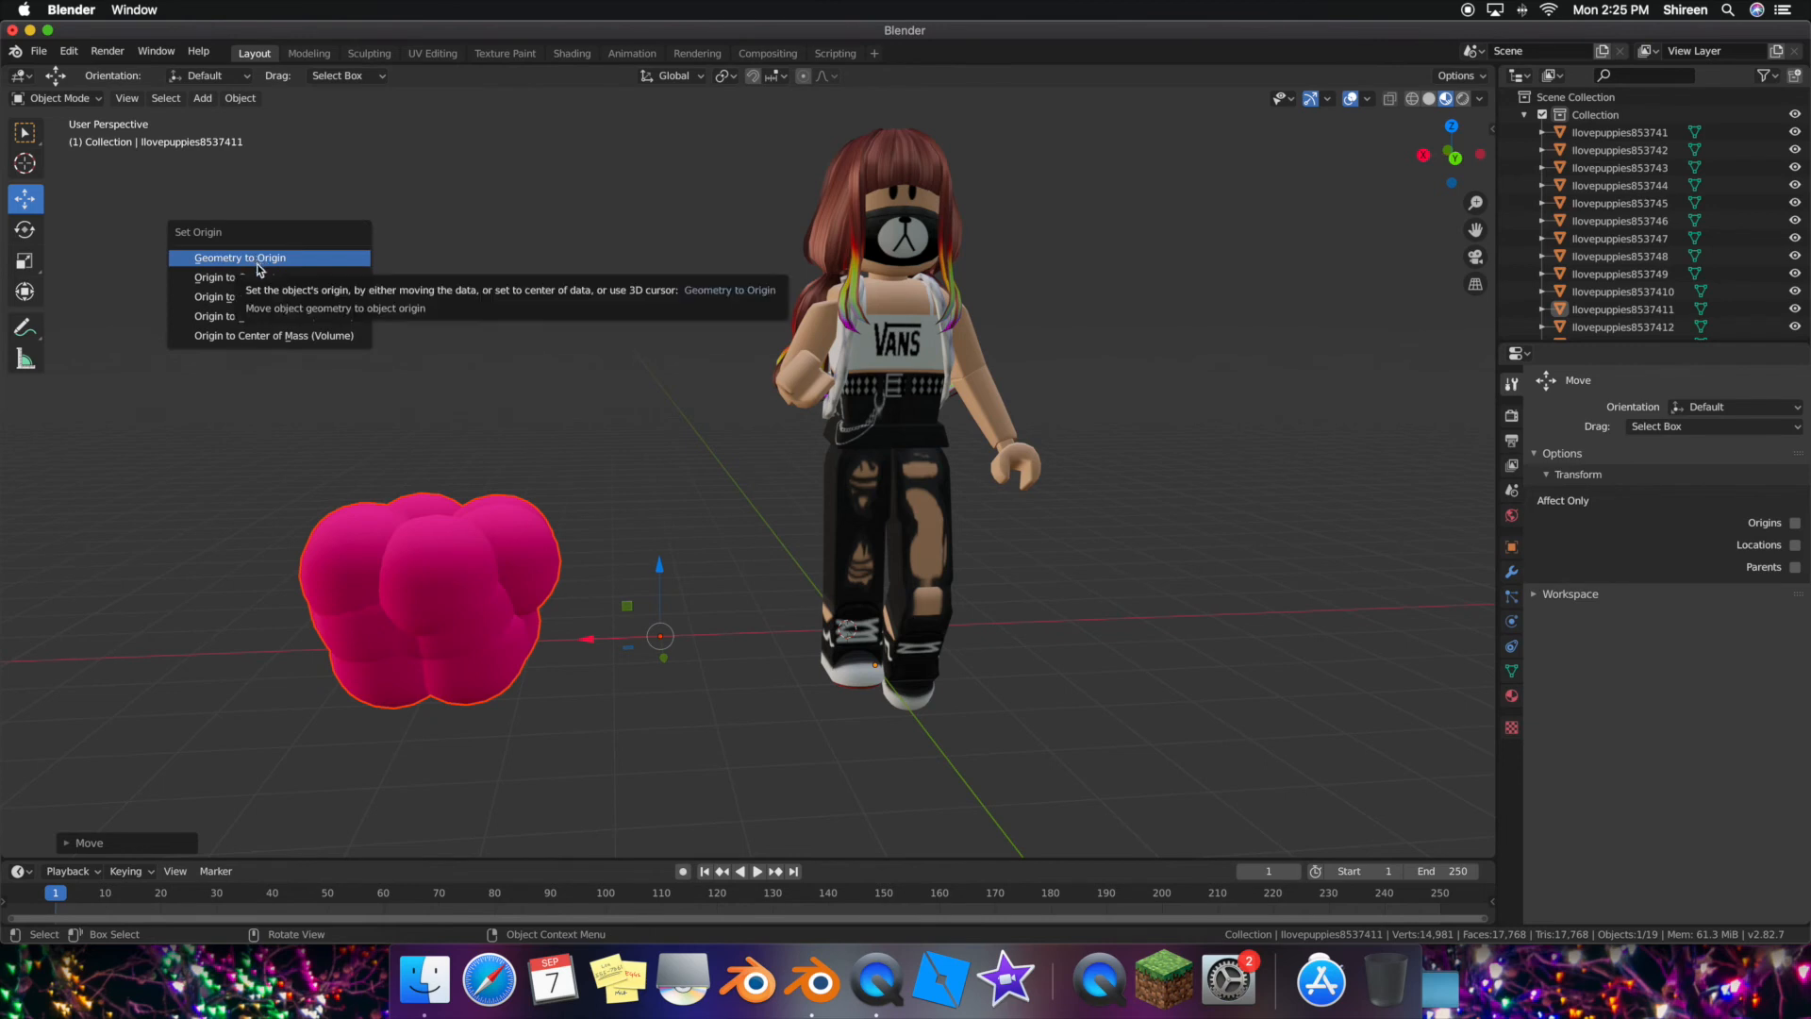
pyautogui.click(260, 277)
pyautogui.moveTo(349, 603); pyautogui.dragTo(586, 593)
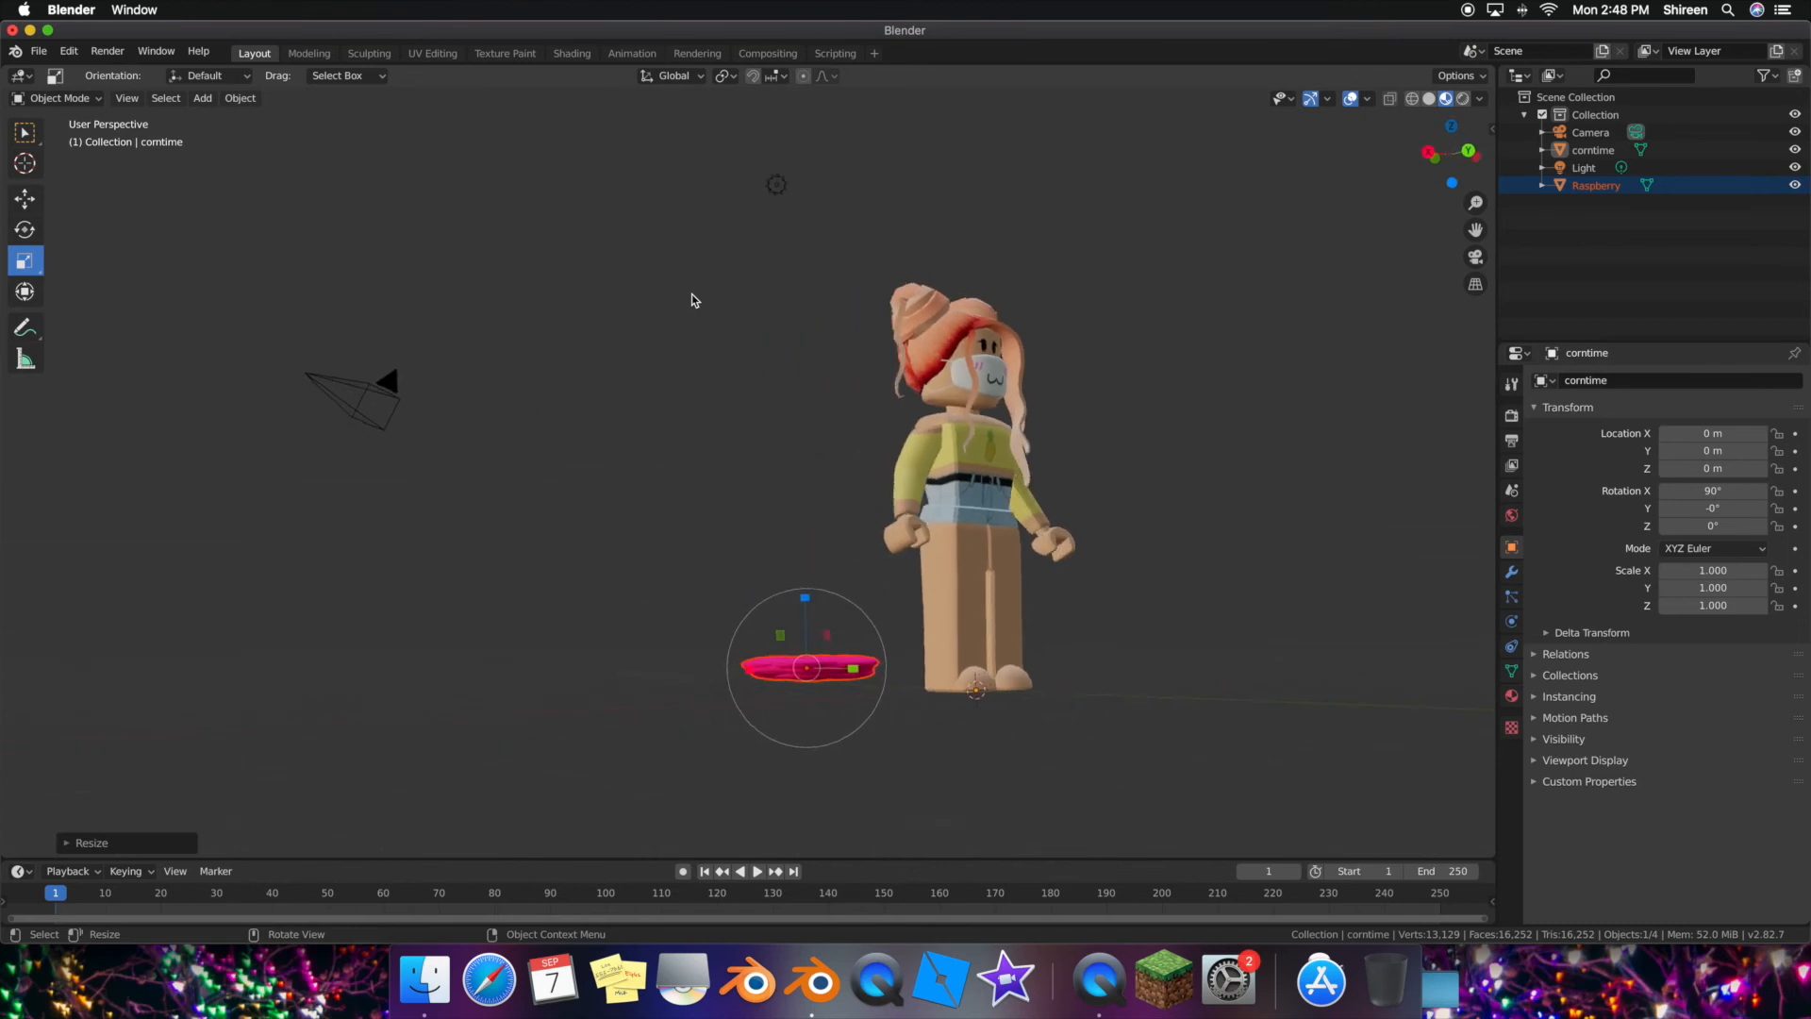
# - Set the Eevee shadow cube size to 64px and the cascade size to 4096px
pyautogui.hscroll(-8, 694, 298)
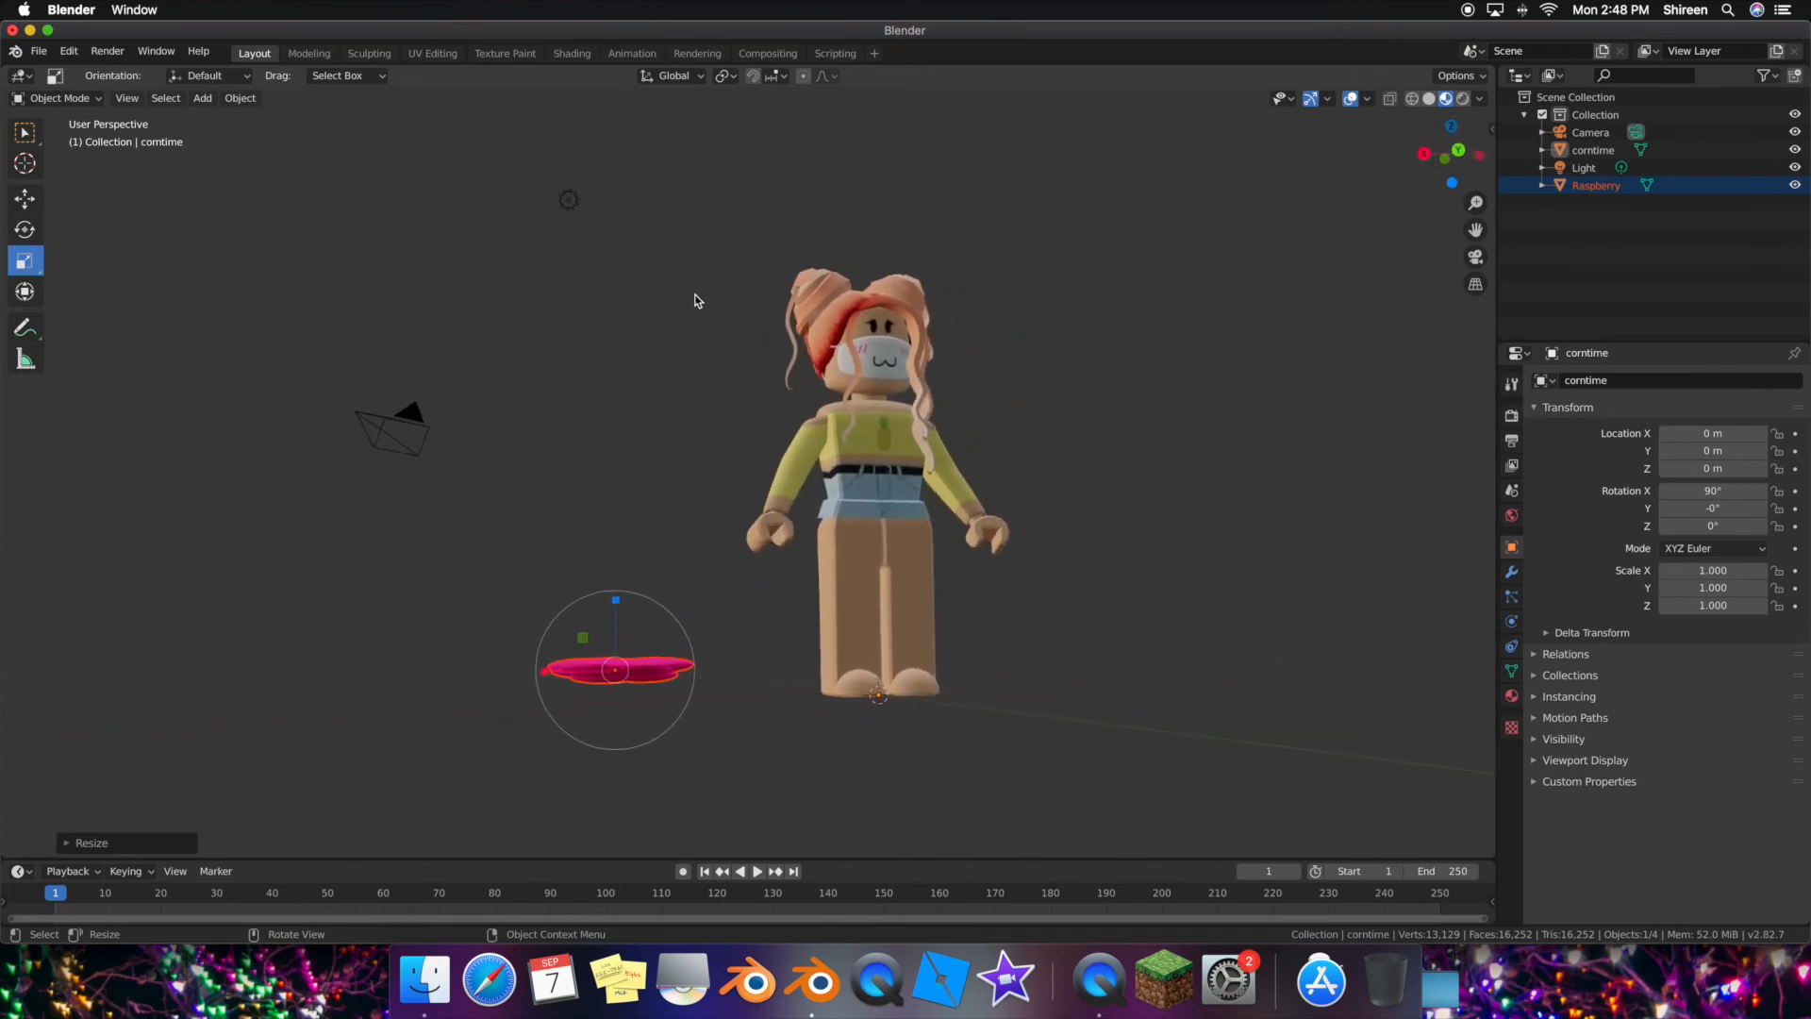
pyautogui.click(1512, 416)
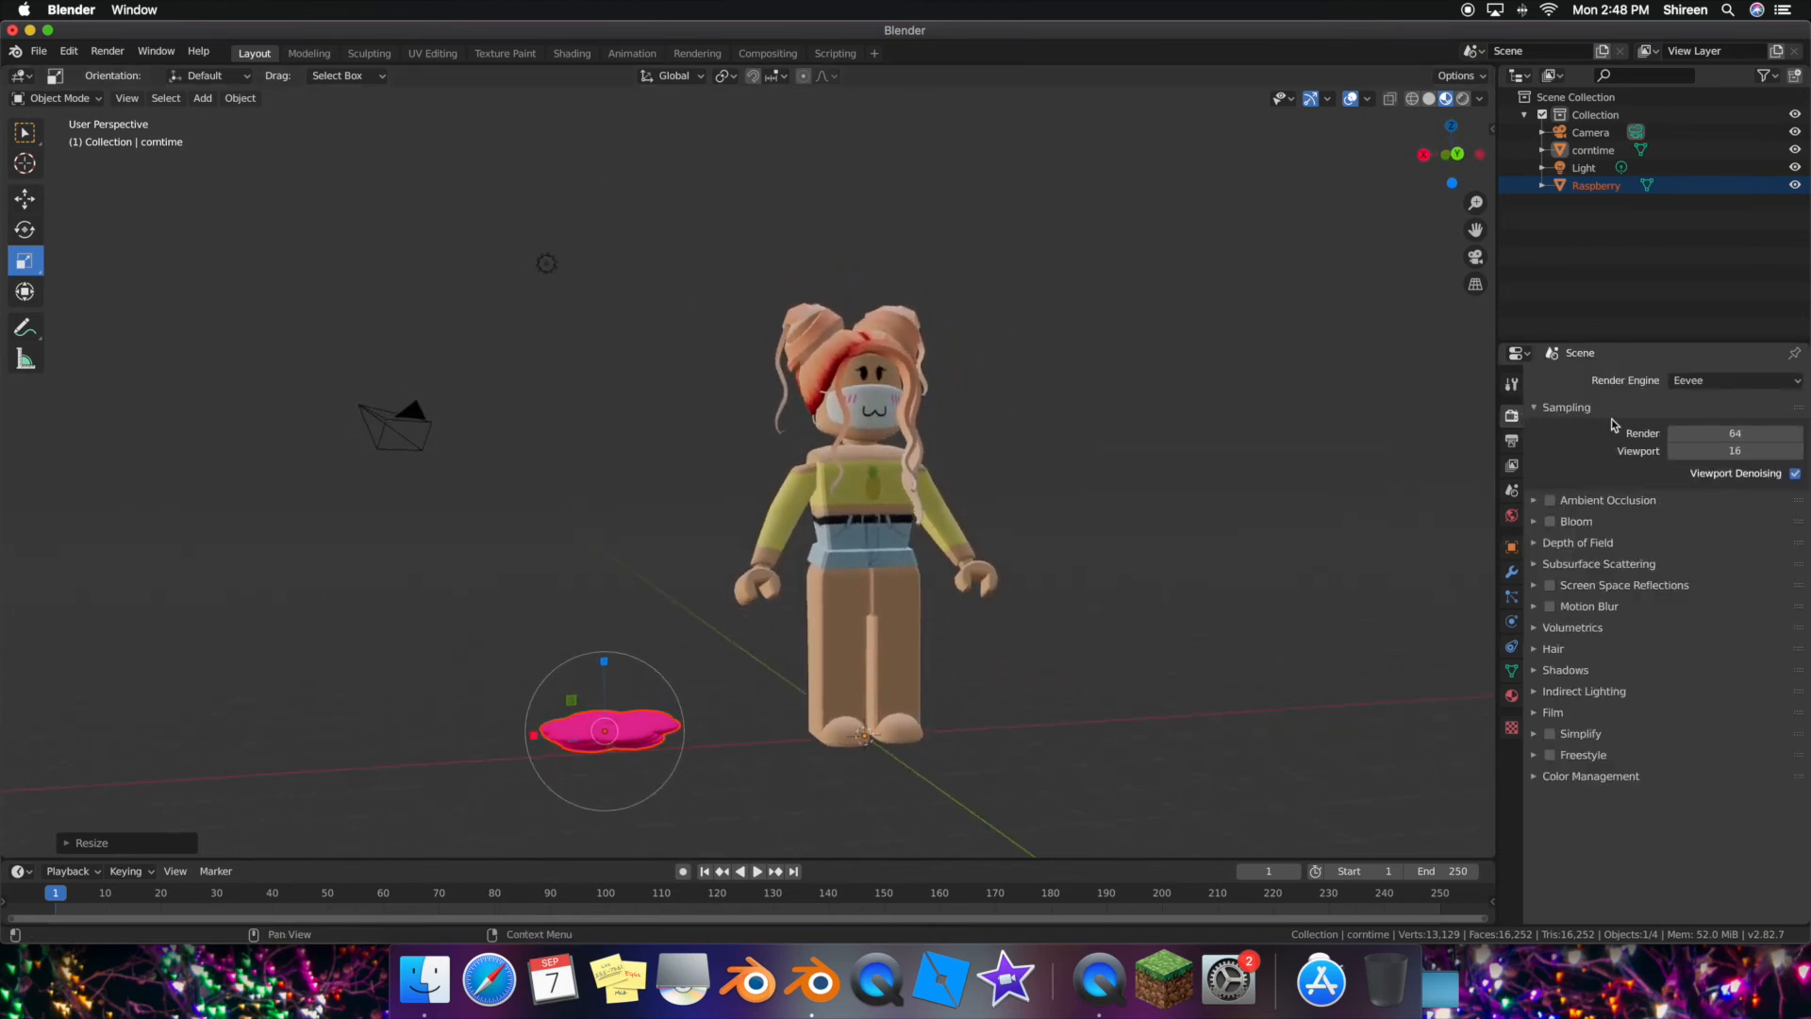
pyautogui.click(1549, 671)
pyautogui.click(1698, 698)
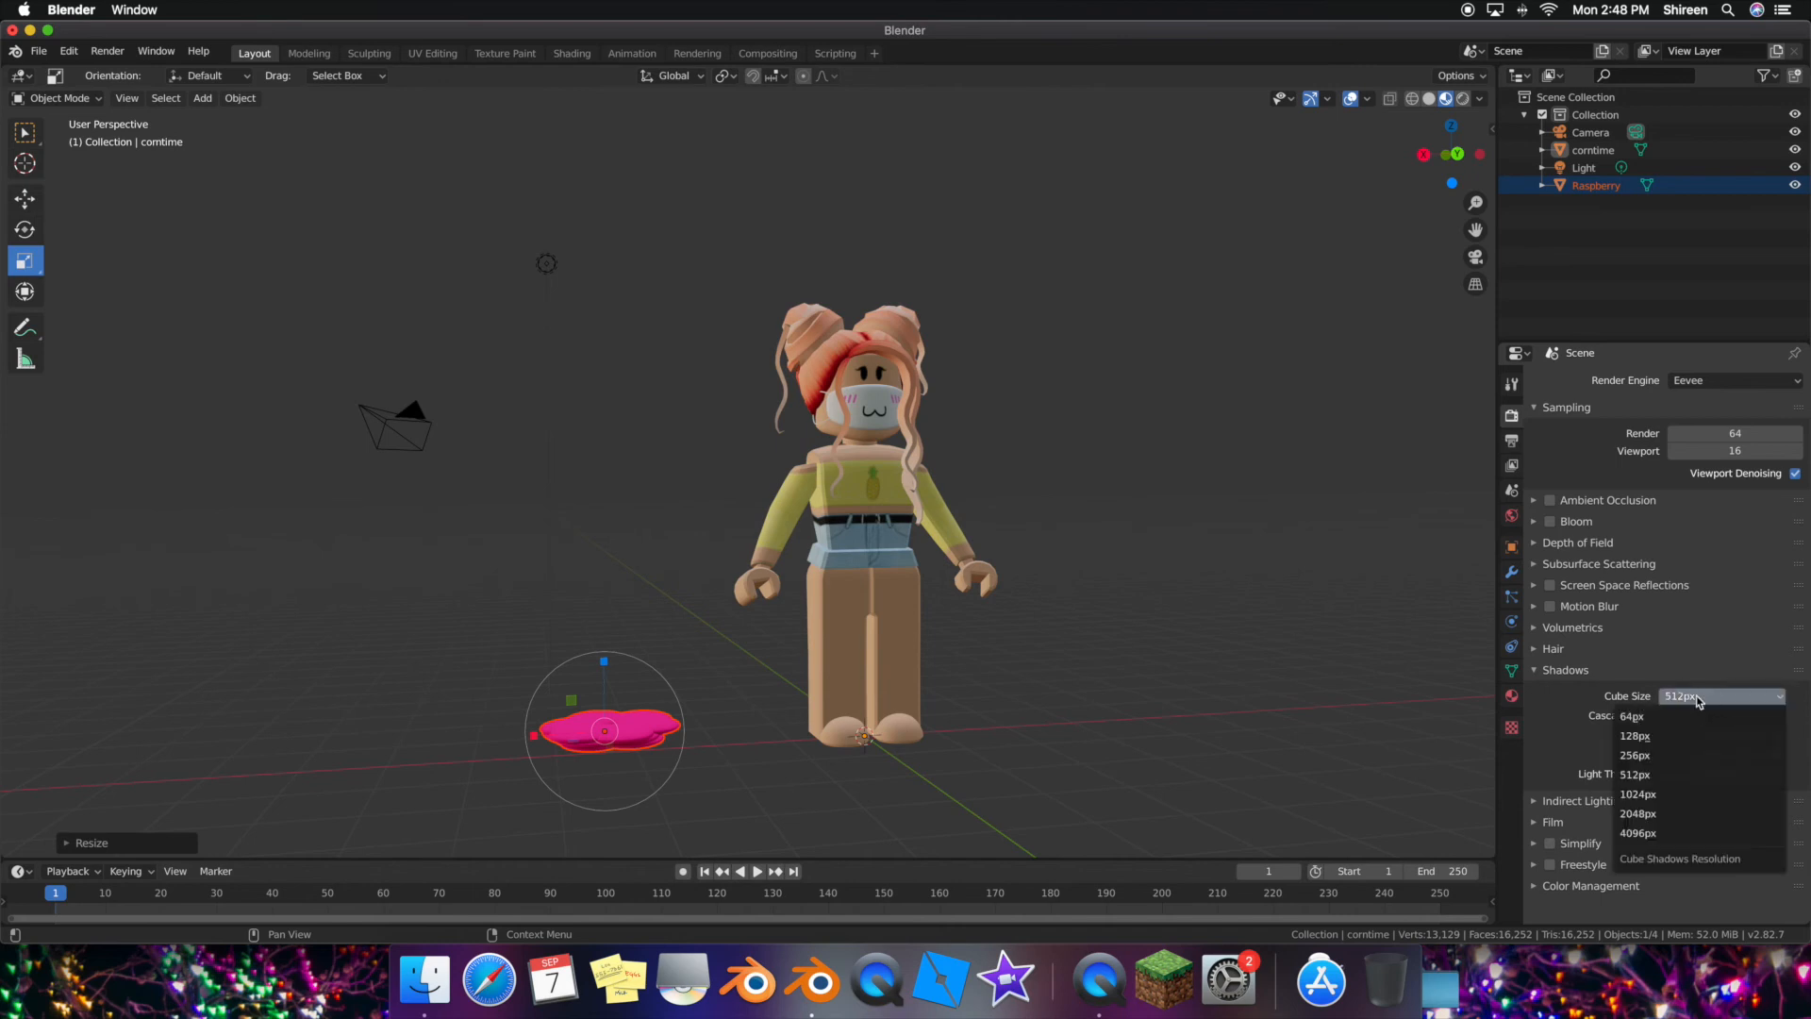
pyautogui.click(1689, 721)
pyautogui.click(1698, 715)
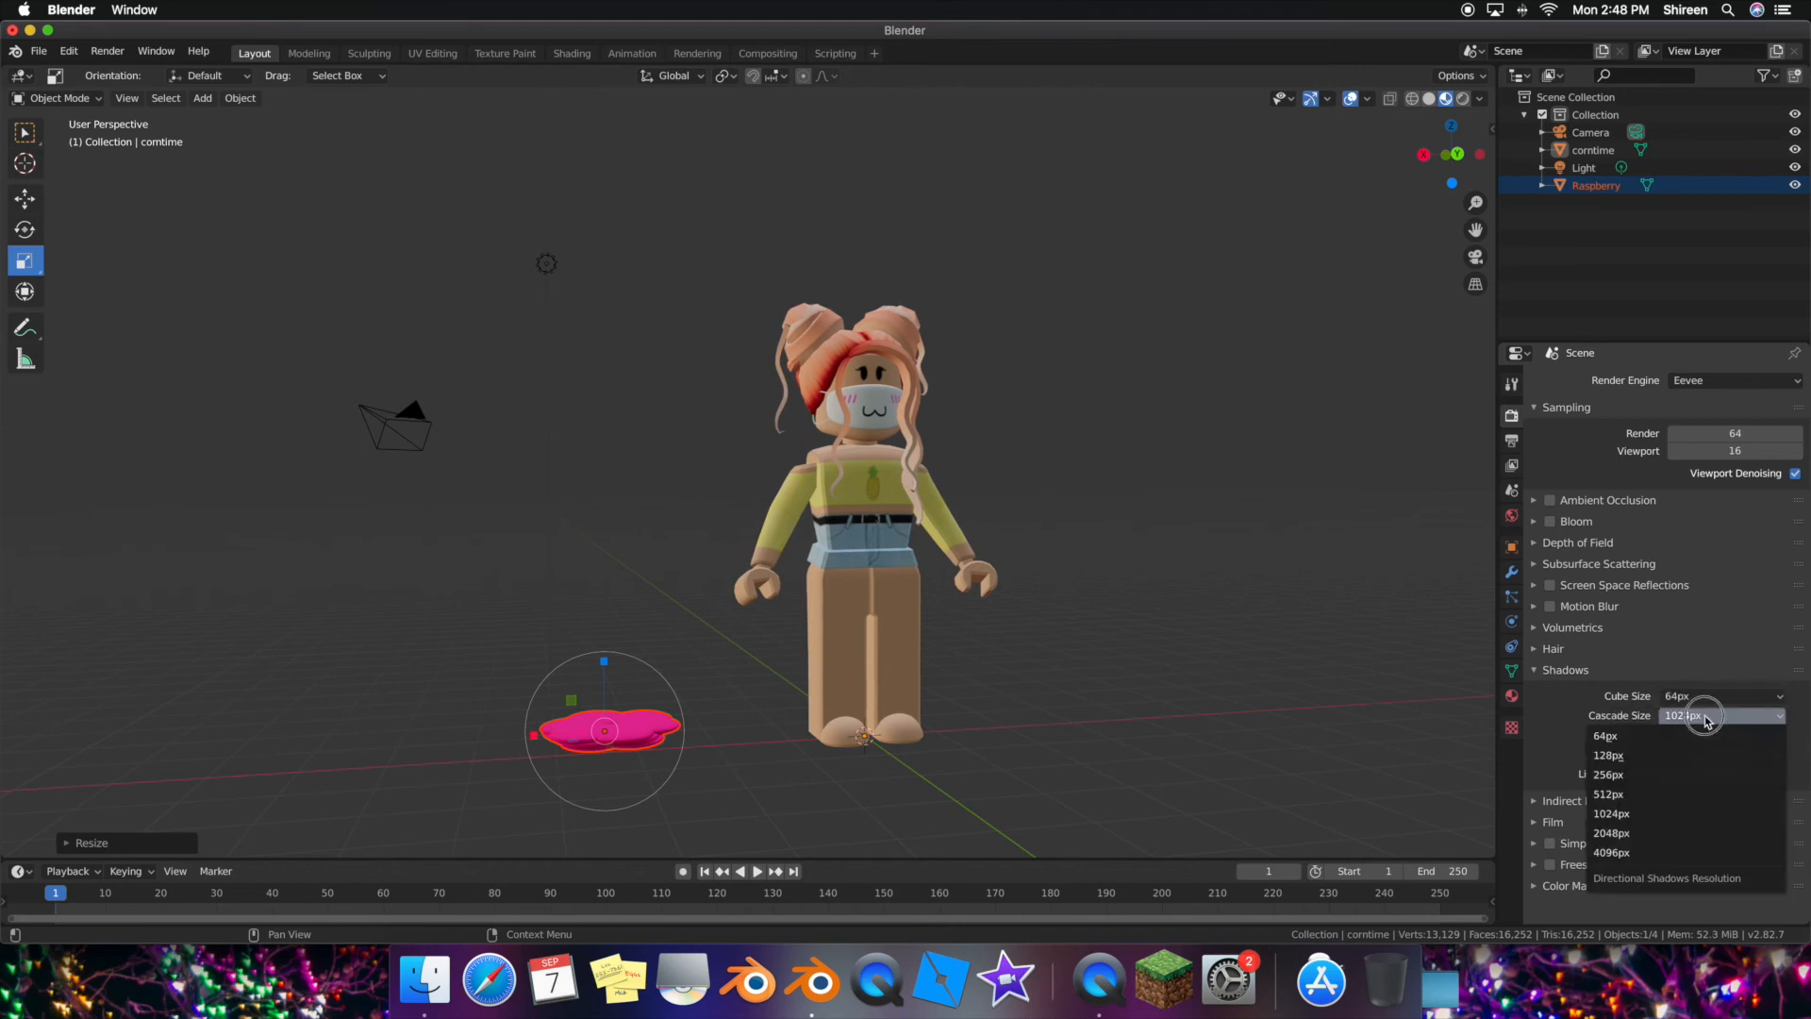
pyautogui.click(1657, 834)
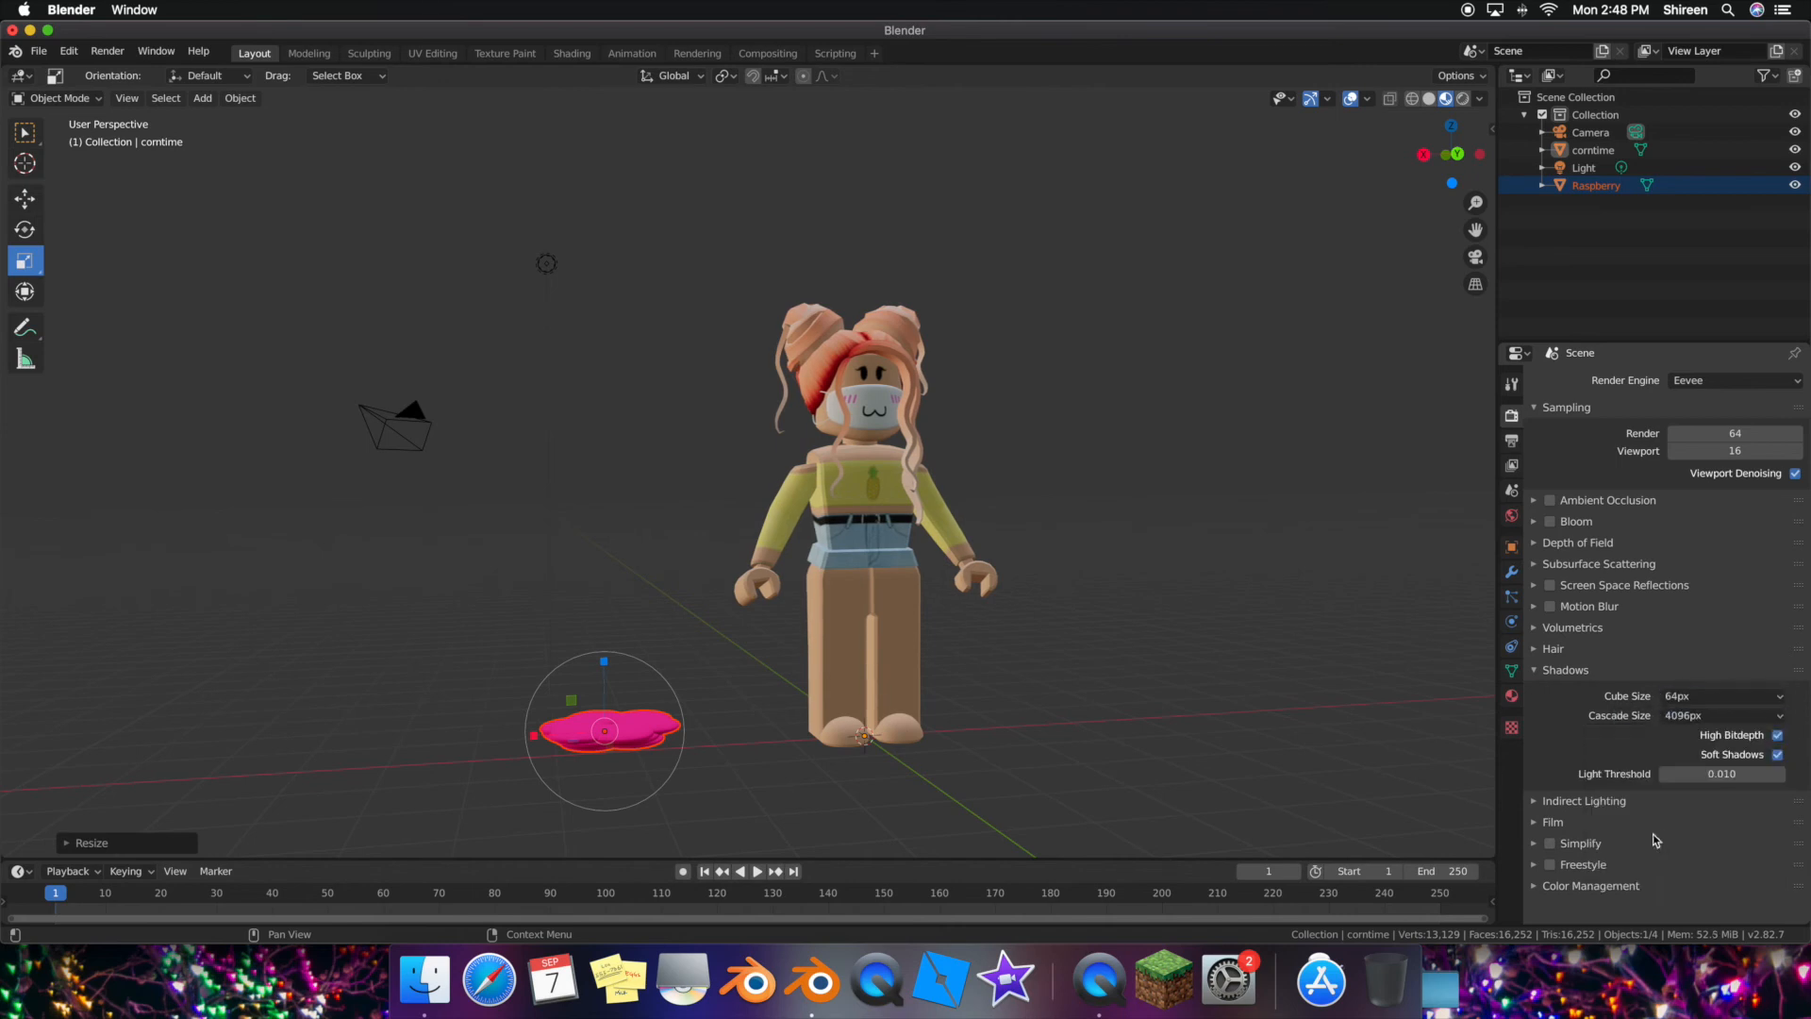
# - Try to flatten the raspberry further along the Z axis
pyautogui.click(1512, 384)
pyautogui.hscroll(-3, 482, 653)
pyautogui.scroll(3, 596, 665)
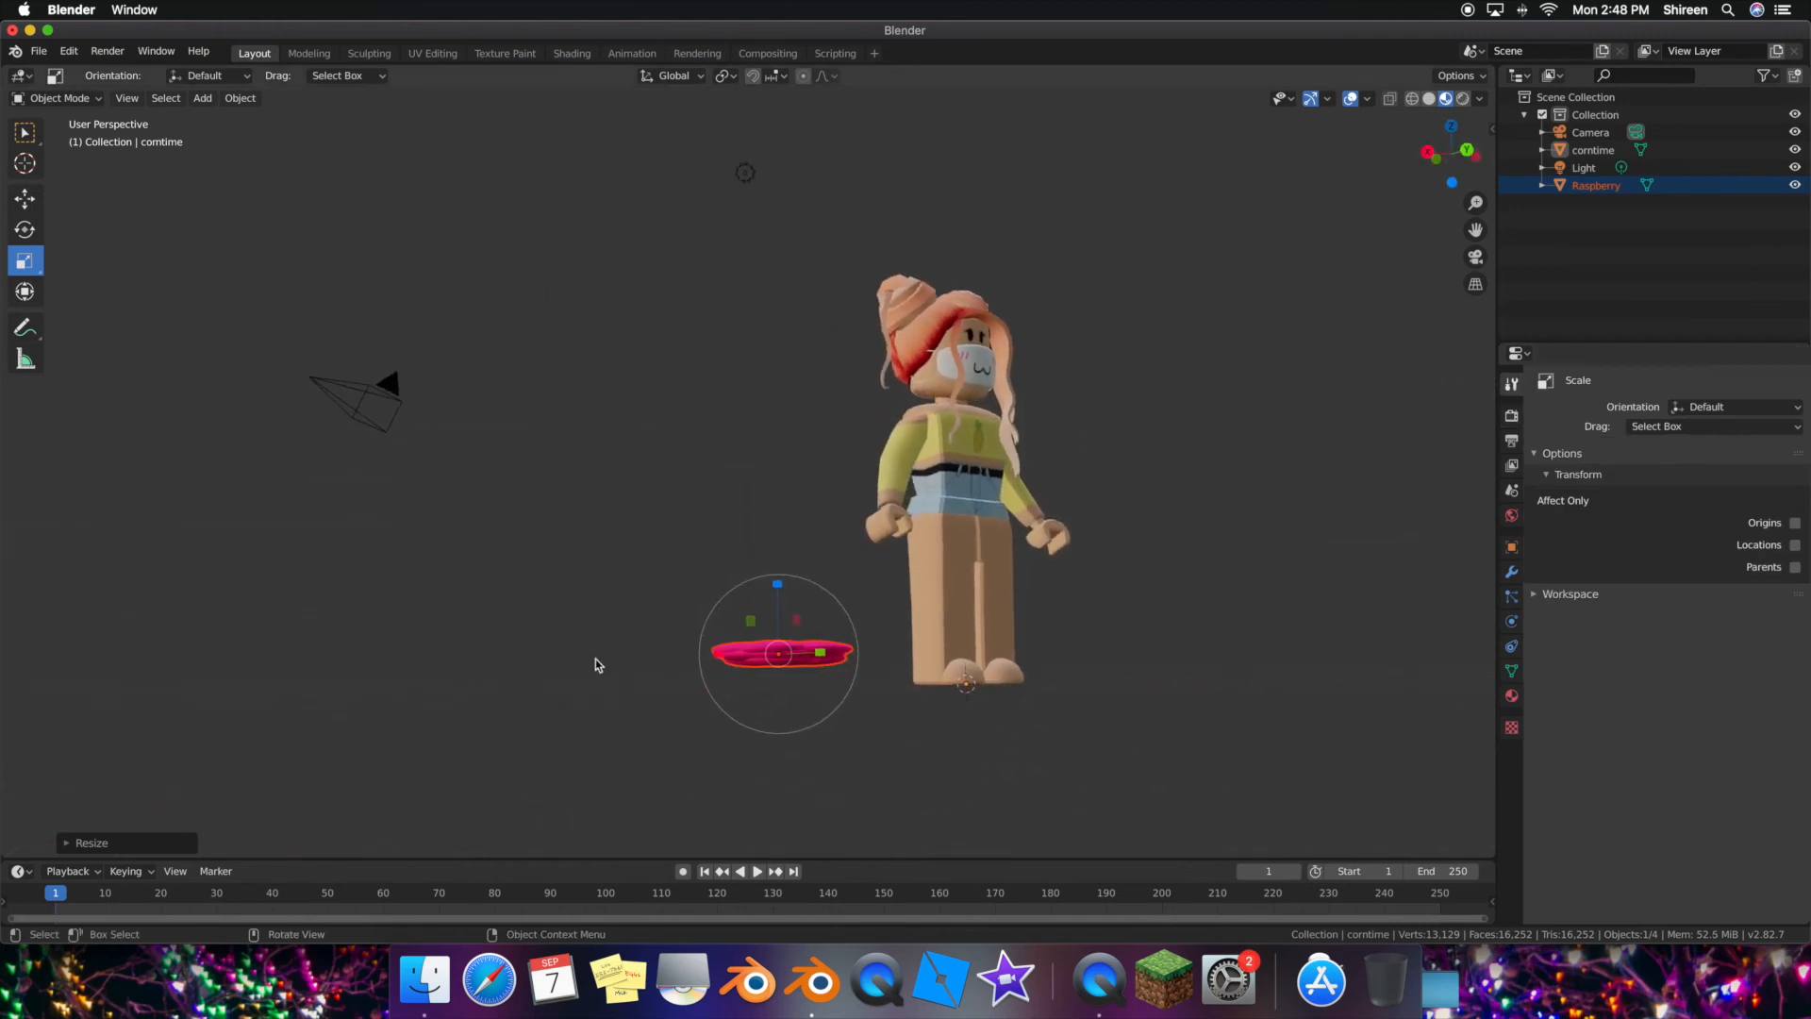
pyautogui.moveTo(778, 586); pyautogui.dragTo(807, 680)
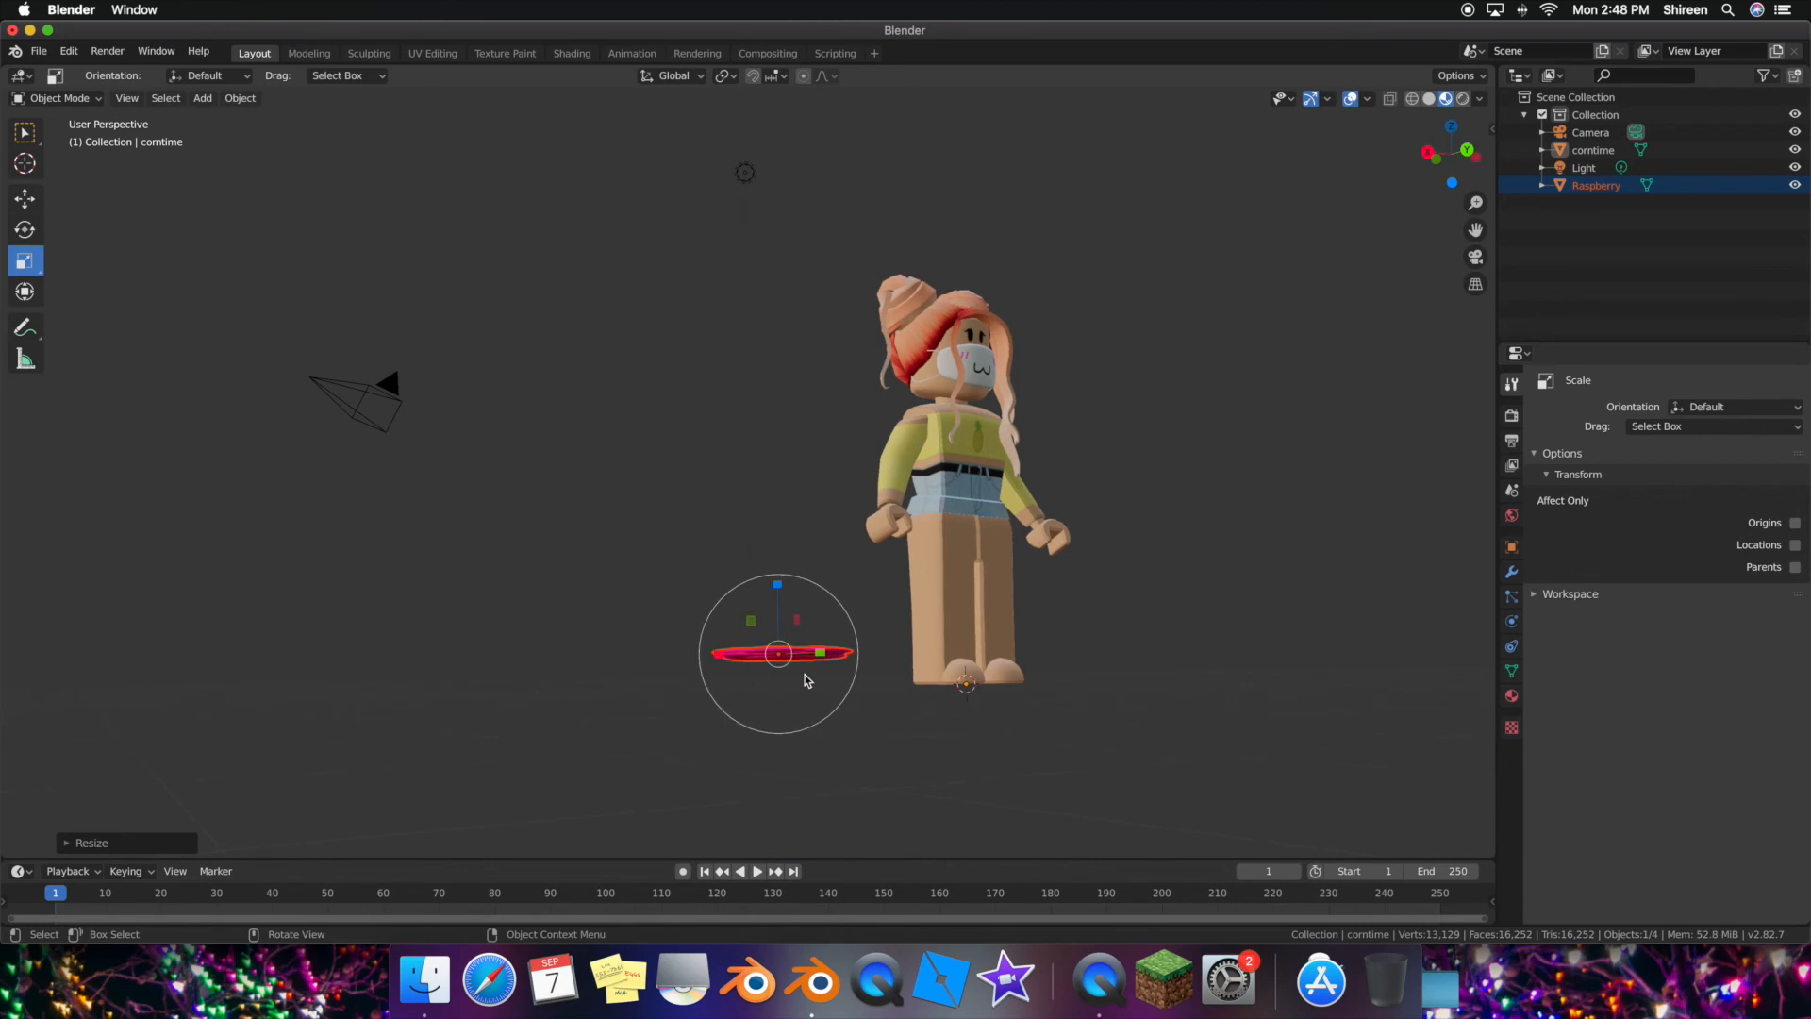
pyautogui.scroll(-3, 807, 680)
pyautogui.scroll(-1, 808, 680)
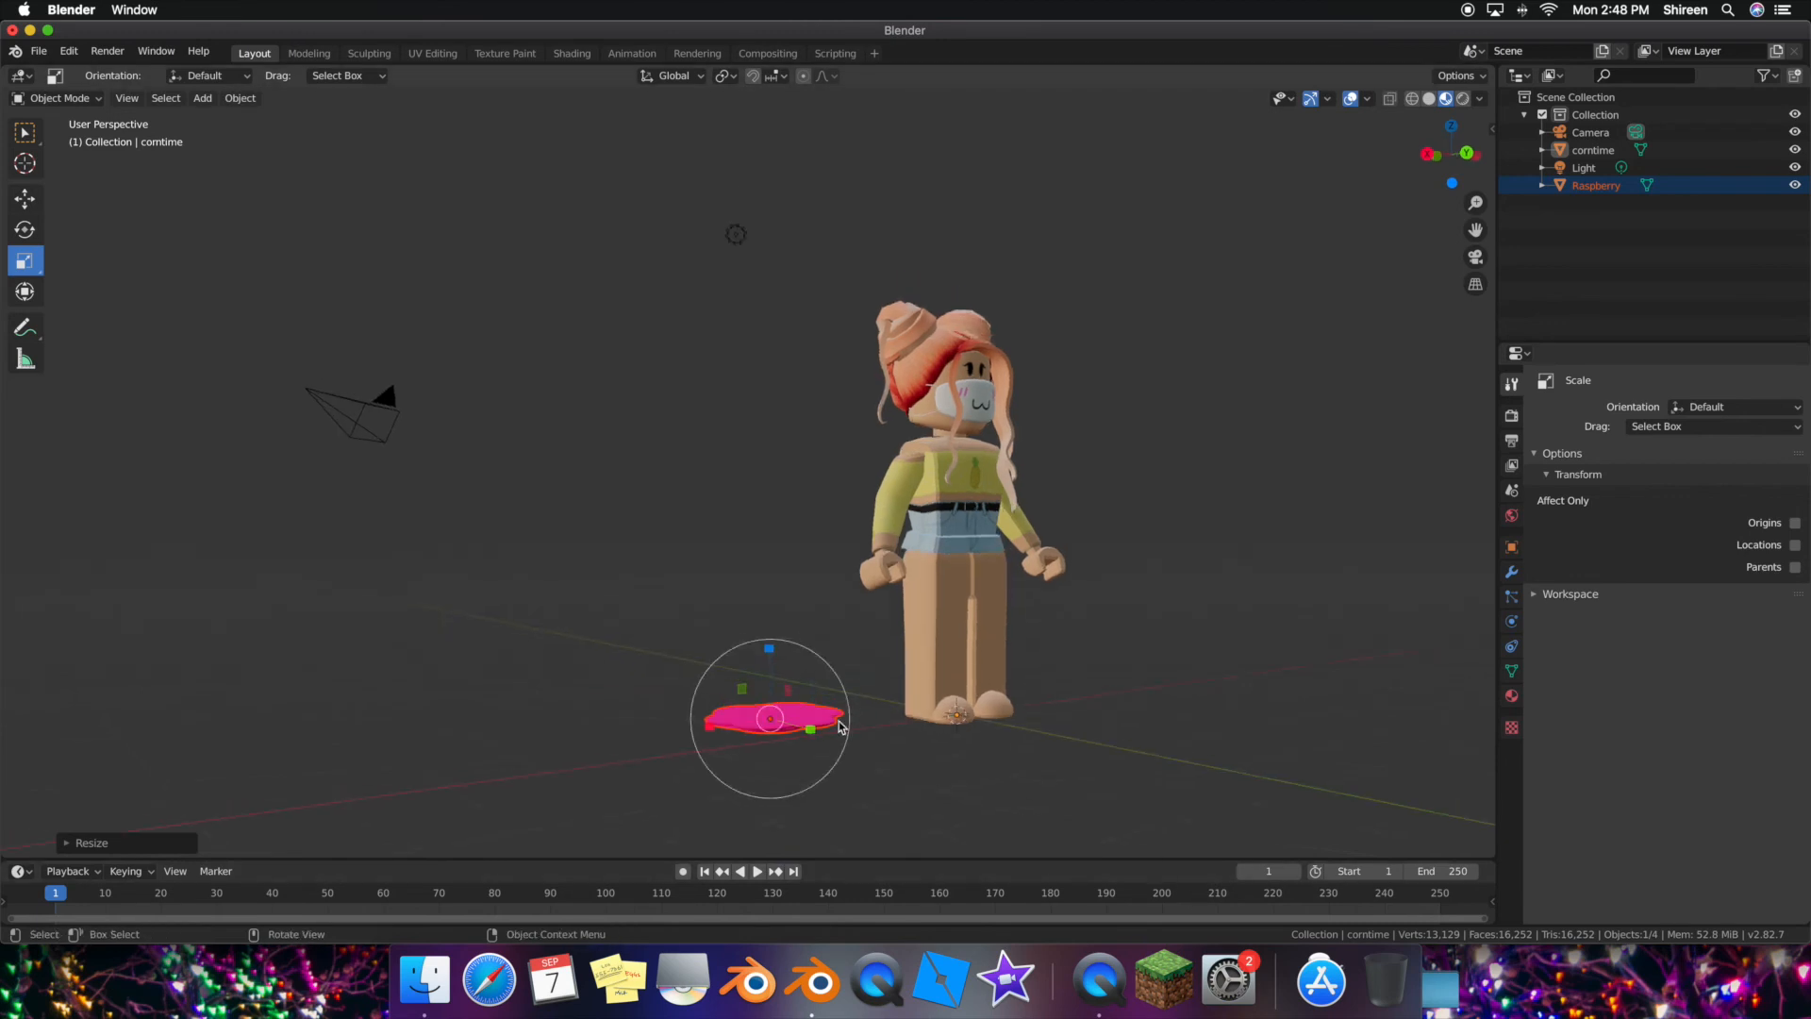
pyautogui.hotkey('ctrl', 'z')
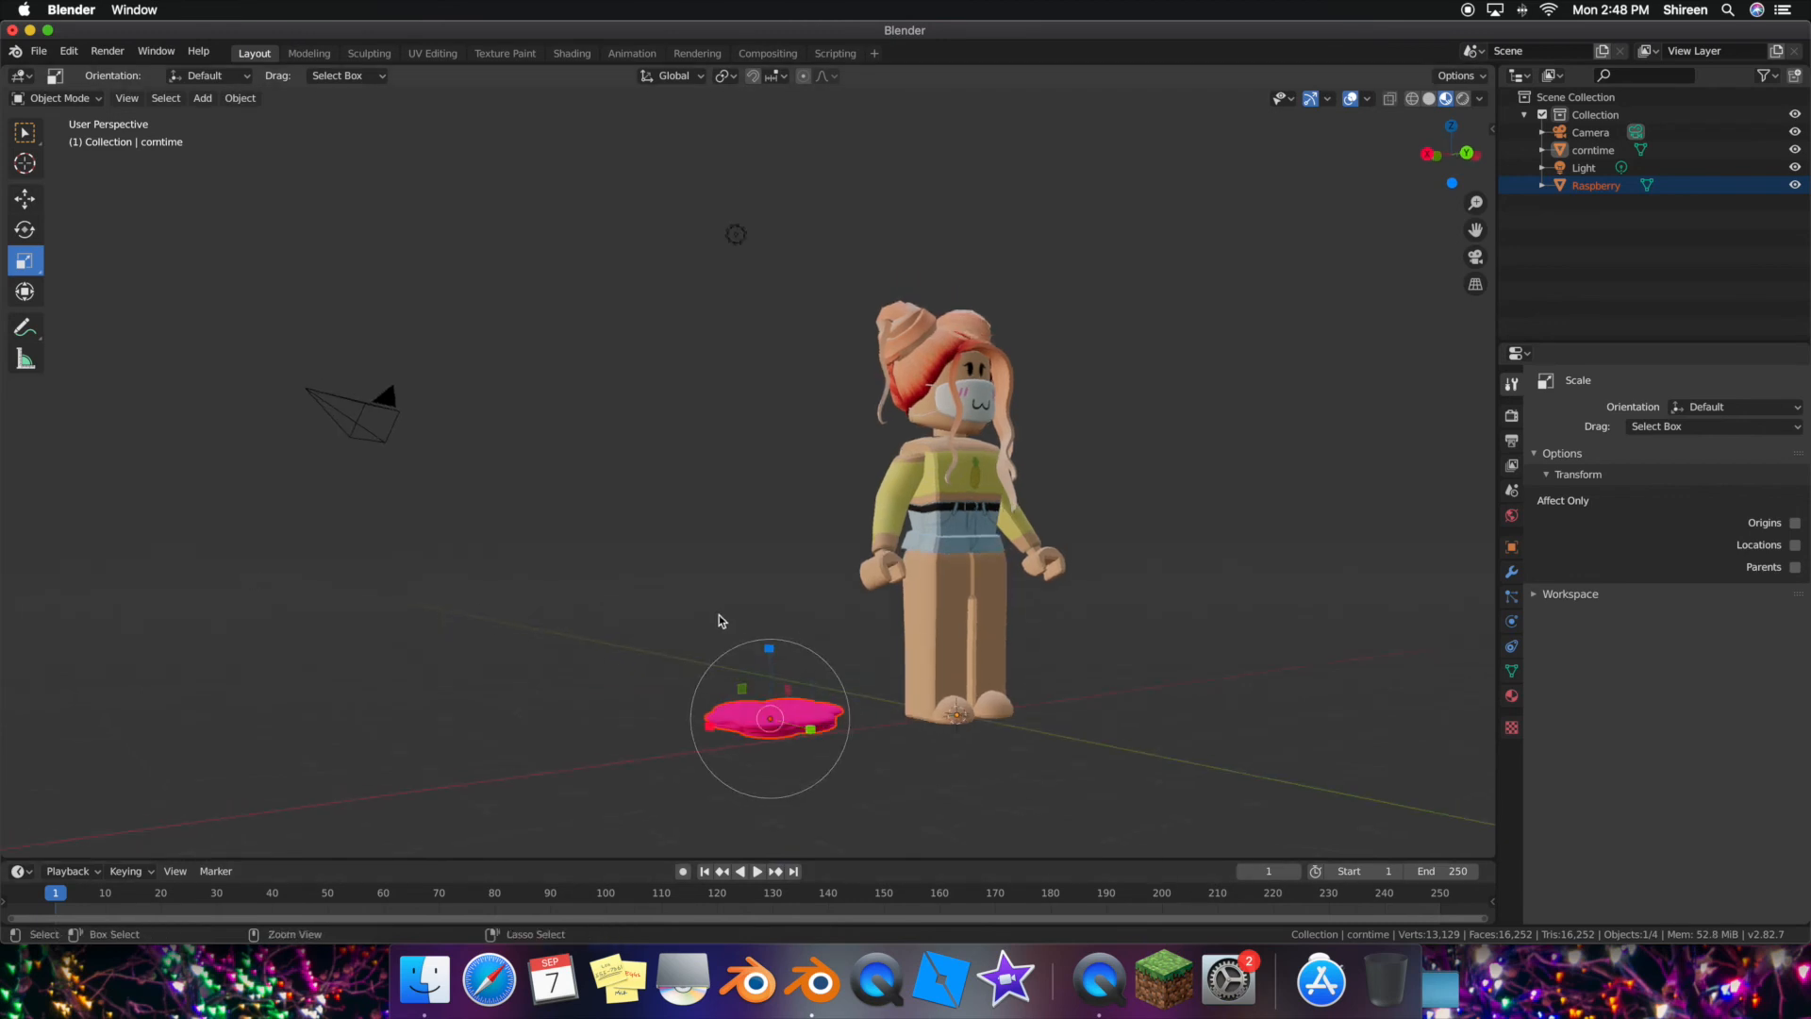
# - Undo the raspberry's earlier flattening and scale it down uniformly until it is small enough for the avatar's hand
pyautogui.hotkey('ctrl', 'z')
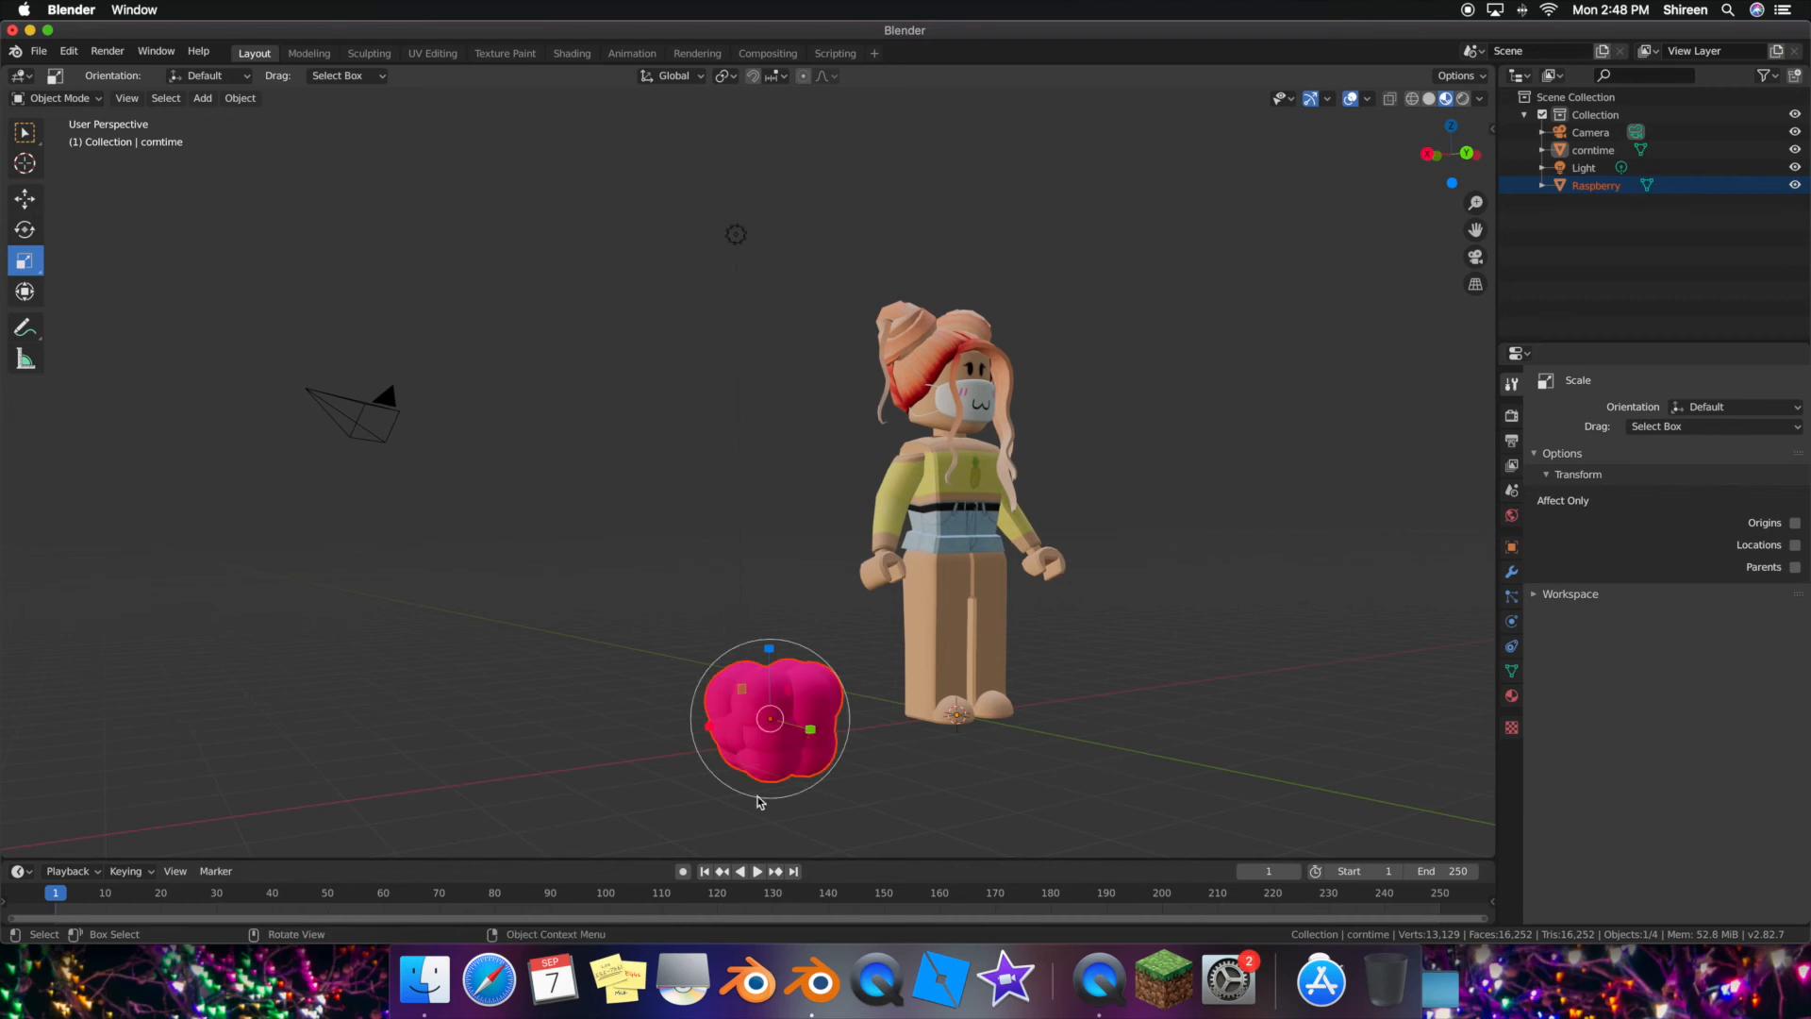
pyautogui.moveTo(763, 648); pyautogui.dragTo(771, 655)
pyautogui.hotkey('ctrl', 'z')
pyautogui.moveTo(792, 651); pyautogui.dragTo(771, 714)
# - Move the raspberry along the X axis and up to the avatar's hand on the raspberry's side
pyautogui.click(24, 198)
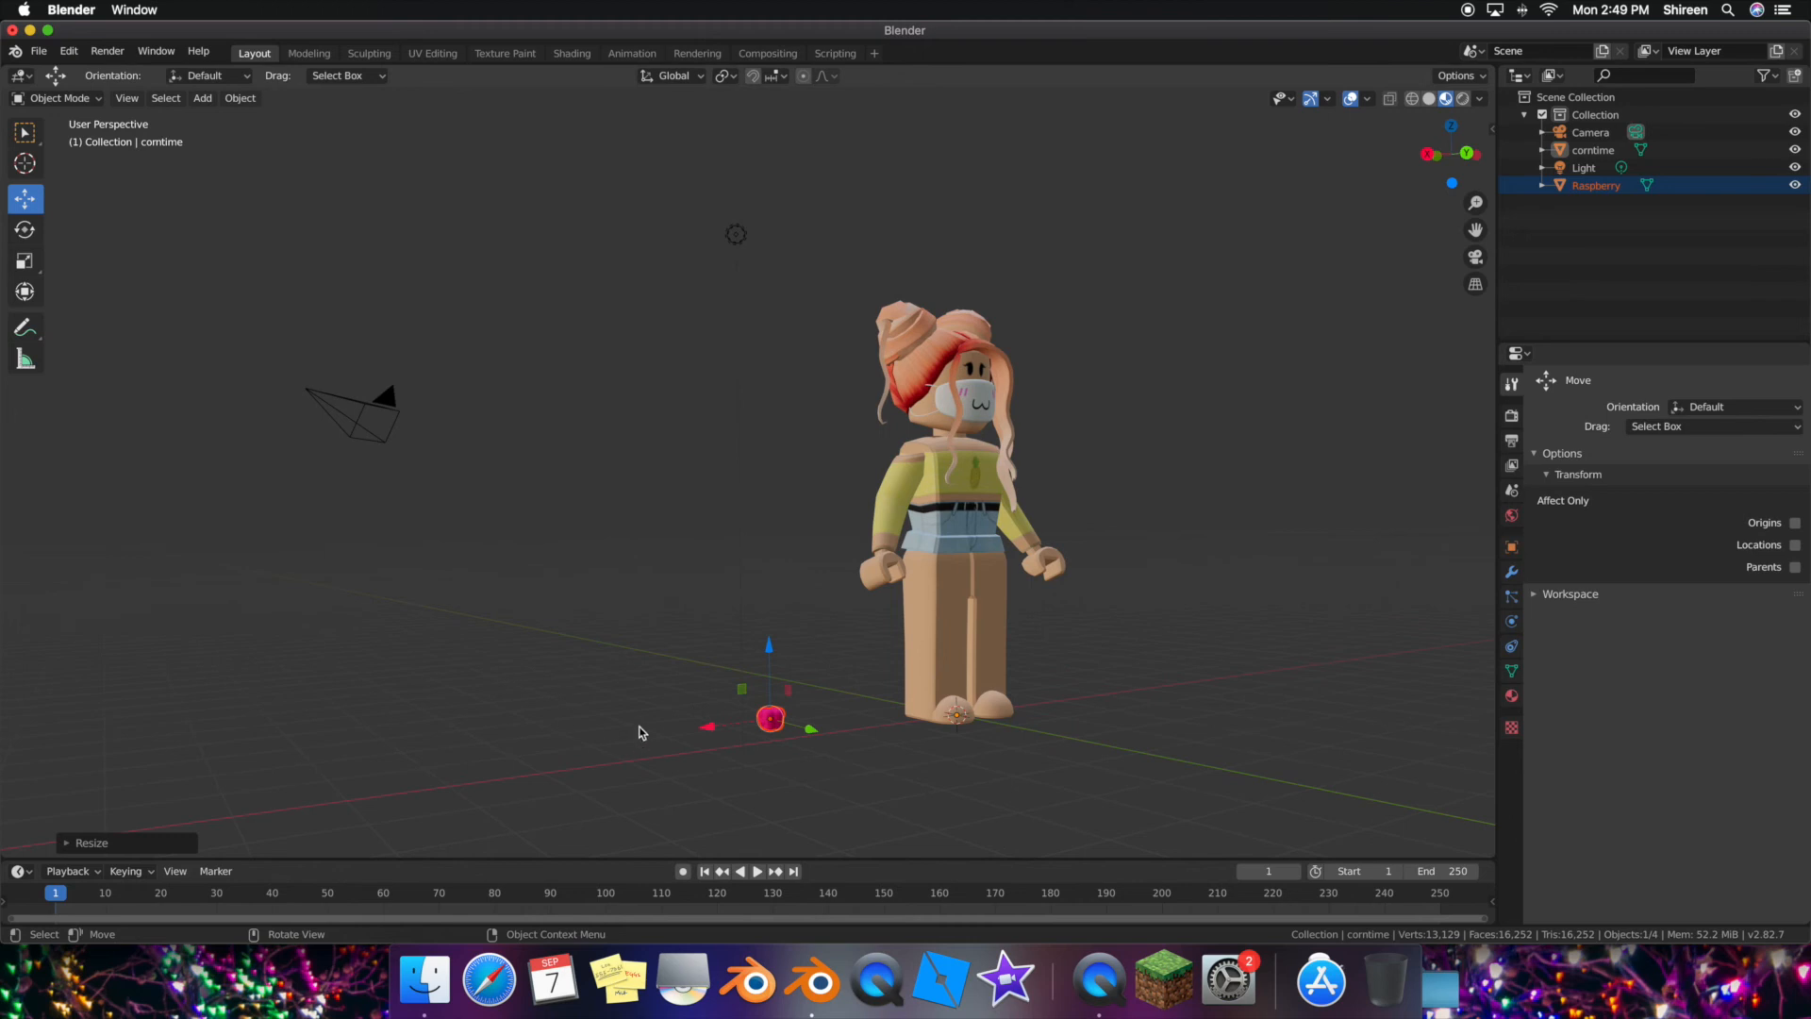
pyautogui.moveTo(709, 734); pyautogui.dragTo(819, 722)
pyautogui.moveTo(820, 722)
pyautogui.mouseDown(button='middle')
pyautogui.moveTo(937, 695)
pyautogui.moveTo(800, 723)
pyautogui.mouseUp(button='middle')
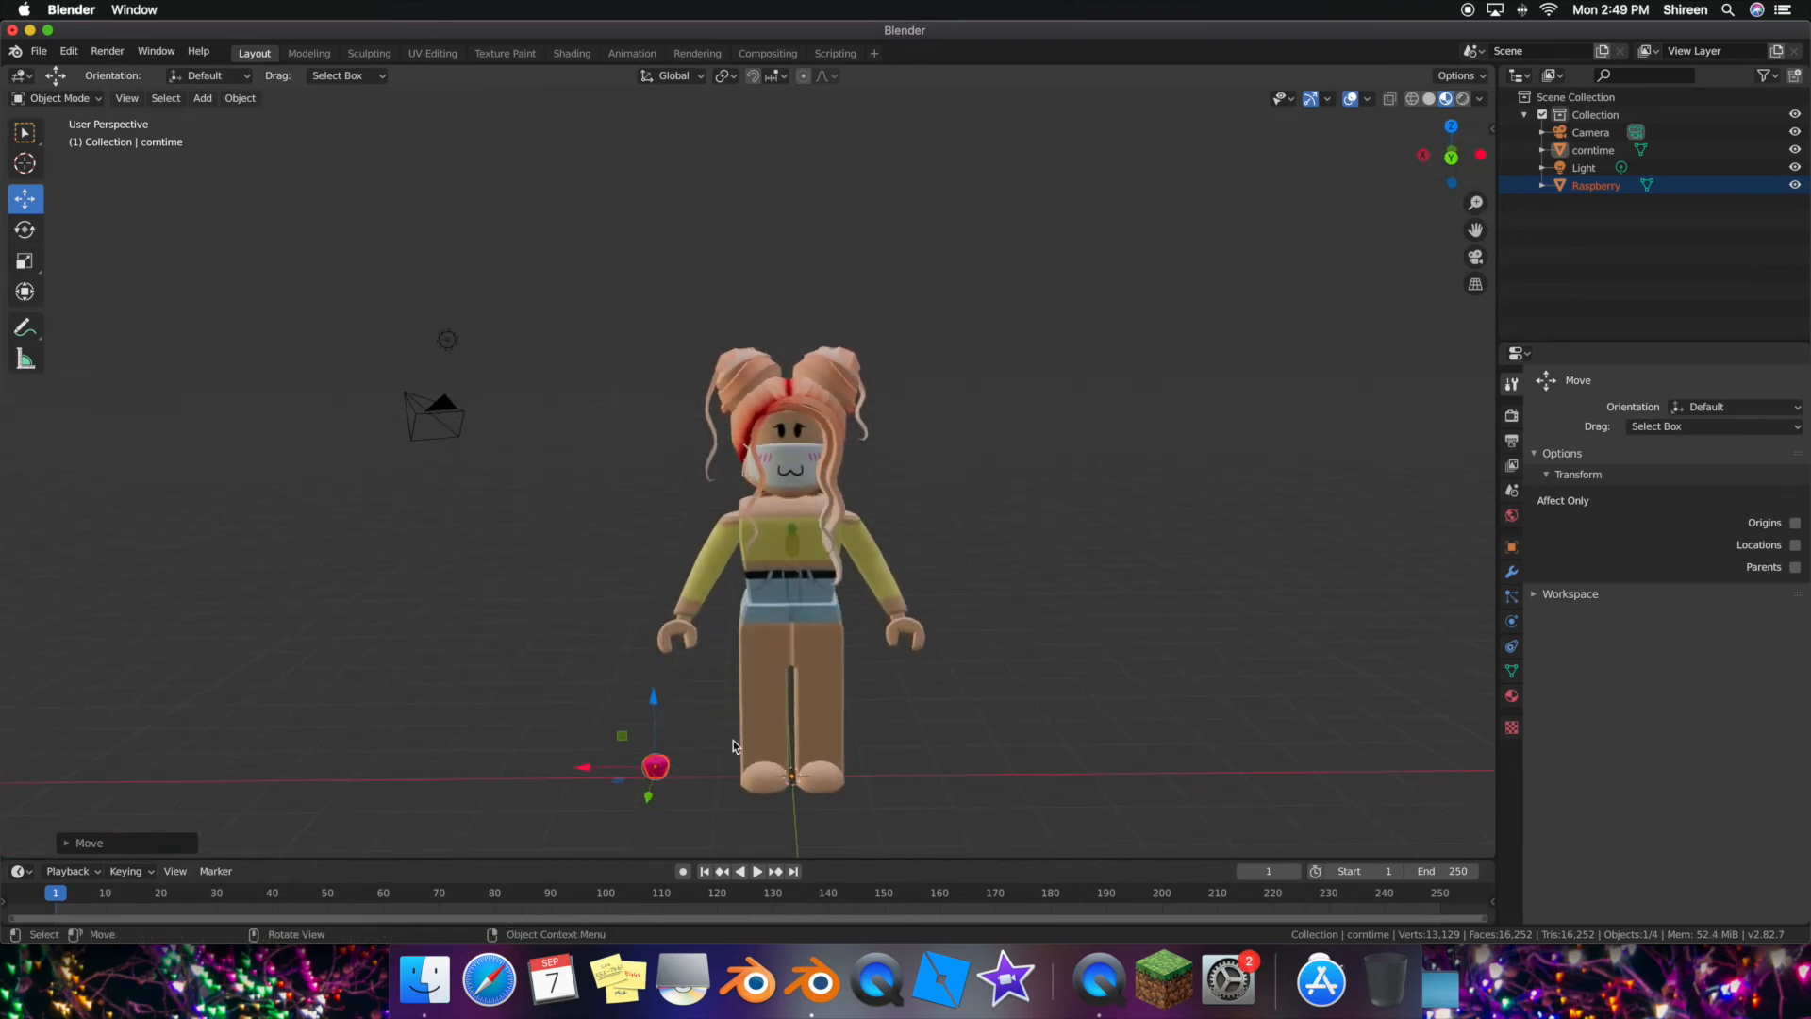
pyautogui.moveTo(594, 778); pyautogui.dragTo(635, 647)
# - Get close to the avatar's hand and nudge the raspberry's position within its grip
pyautogui.hotkey('shift', '`')
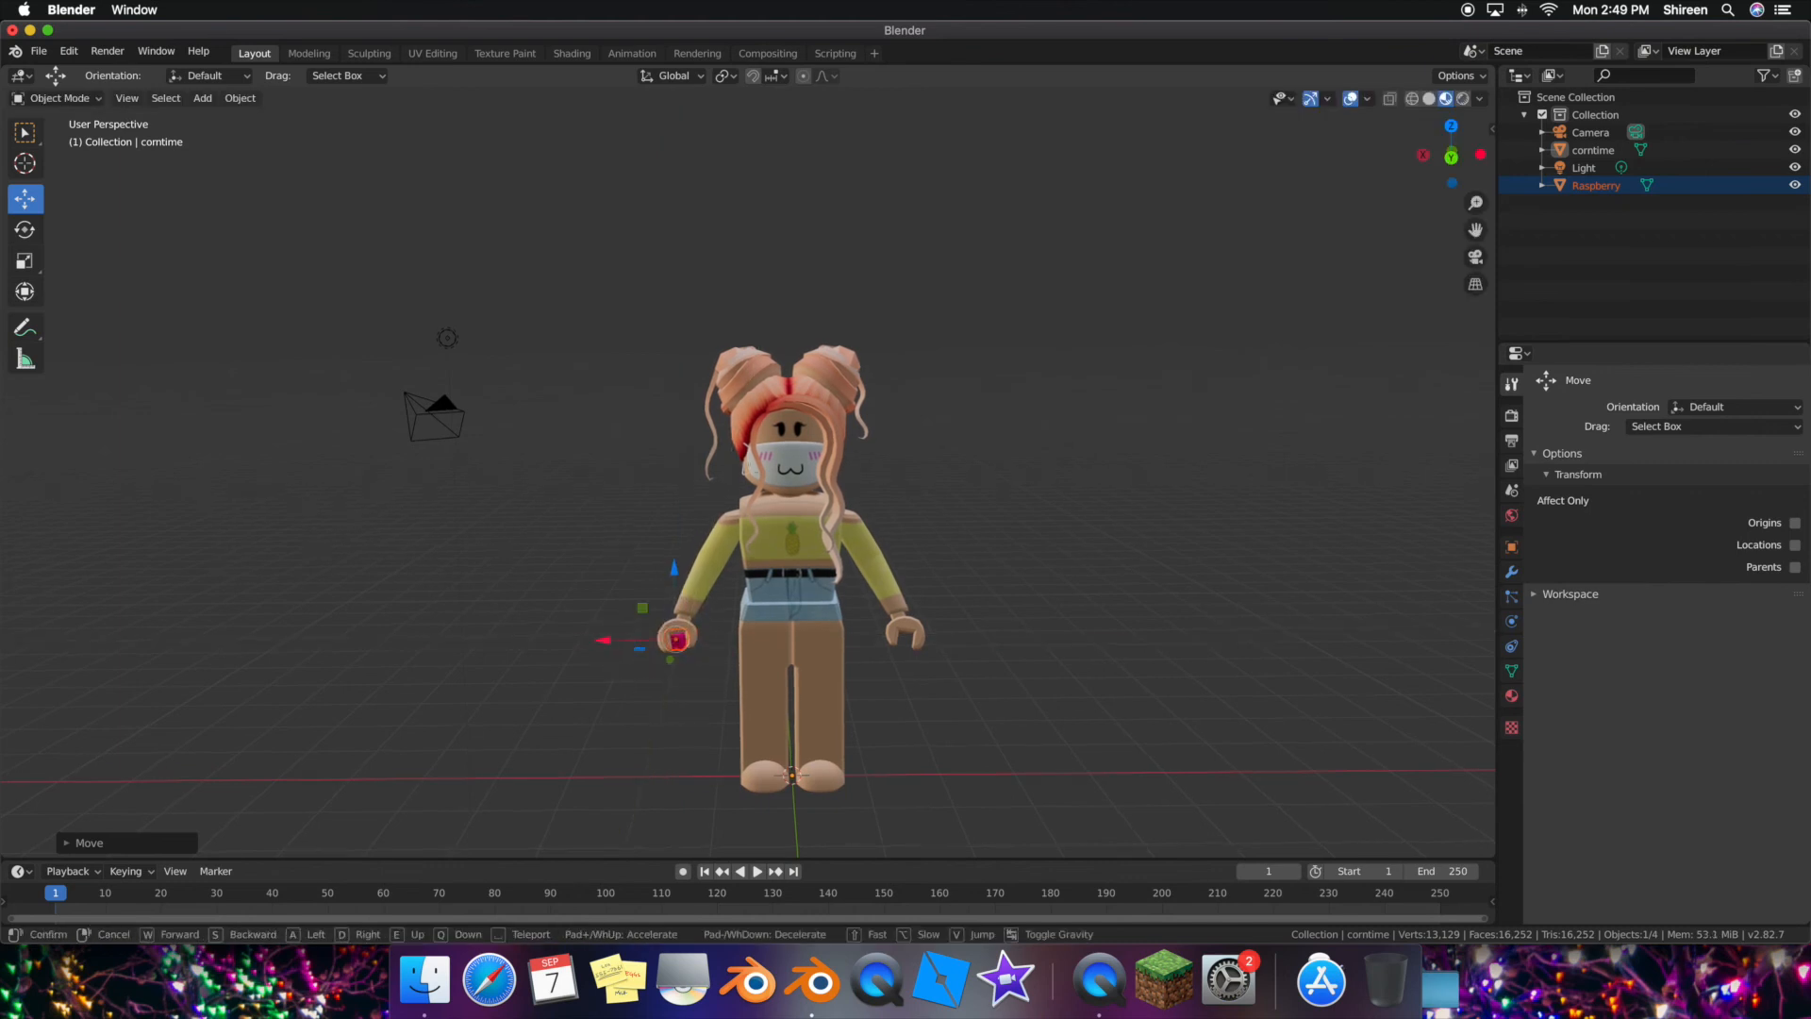
pyautogui.press('w')
pyautogui.press('a')
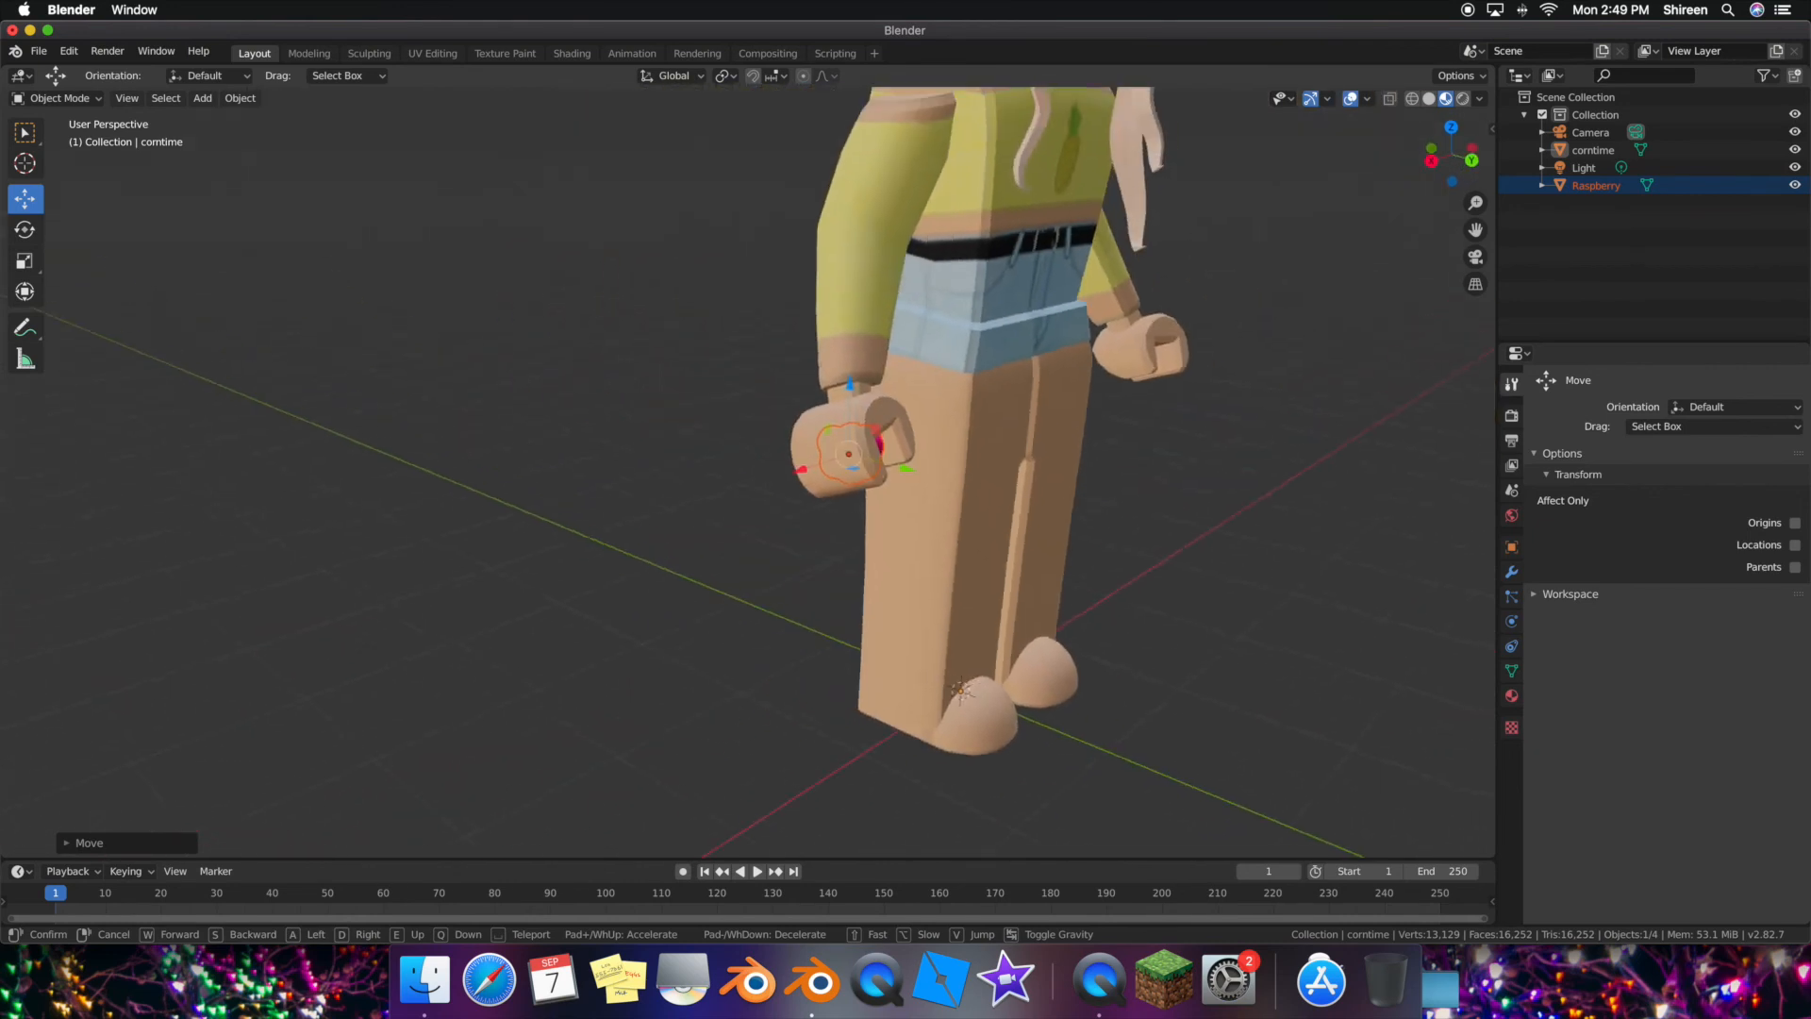
pyautogui.click(747, 479)
pyautogui.moveTo(760, 498); pyautogui.dragTo(739, 511)
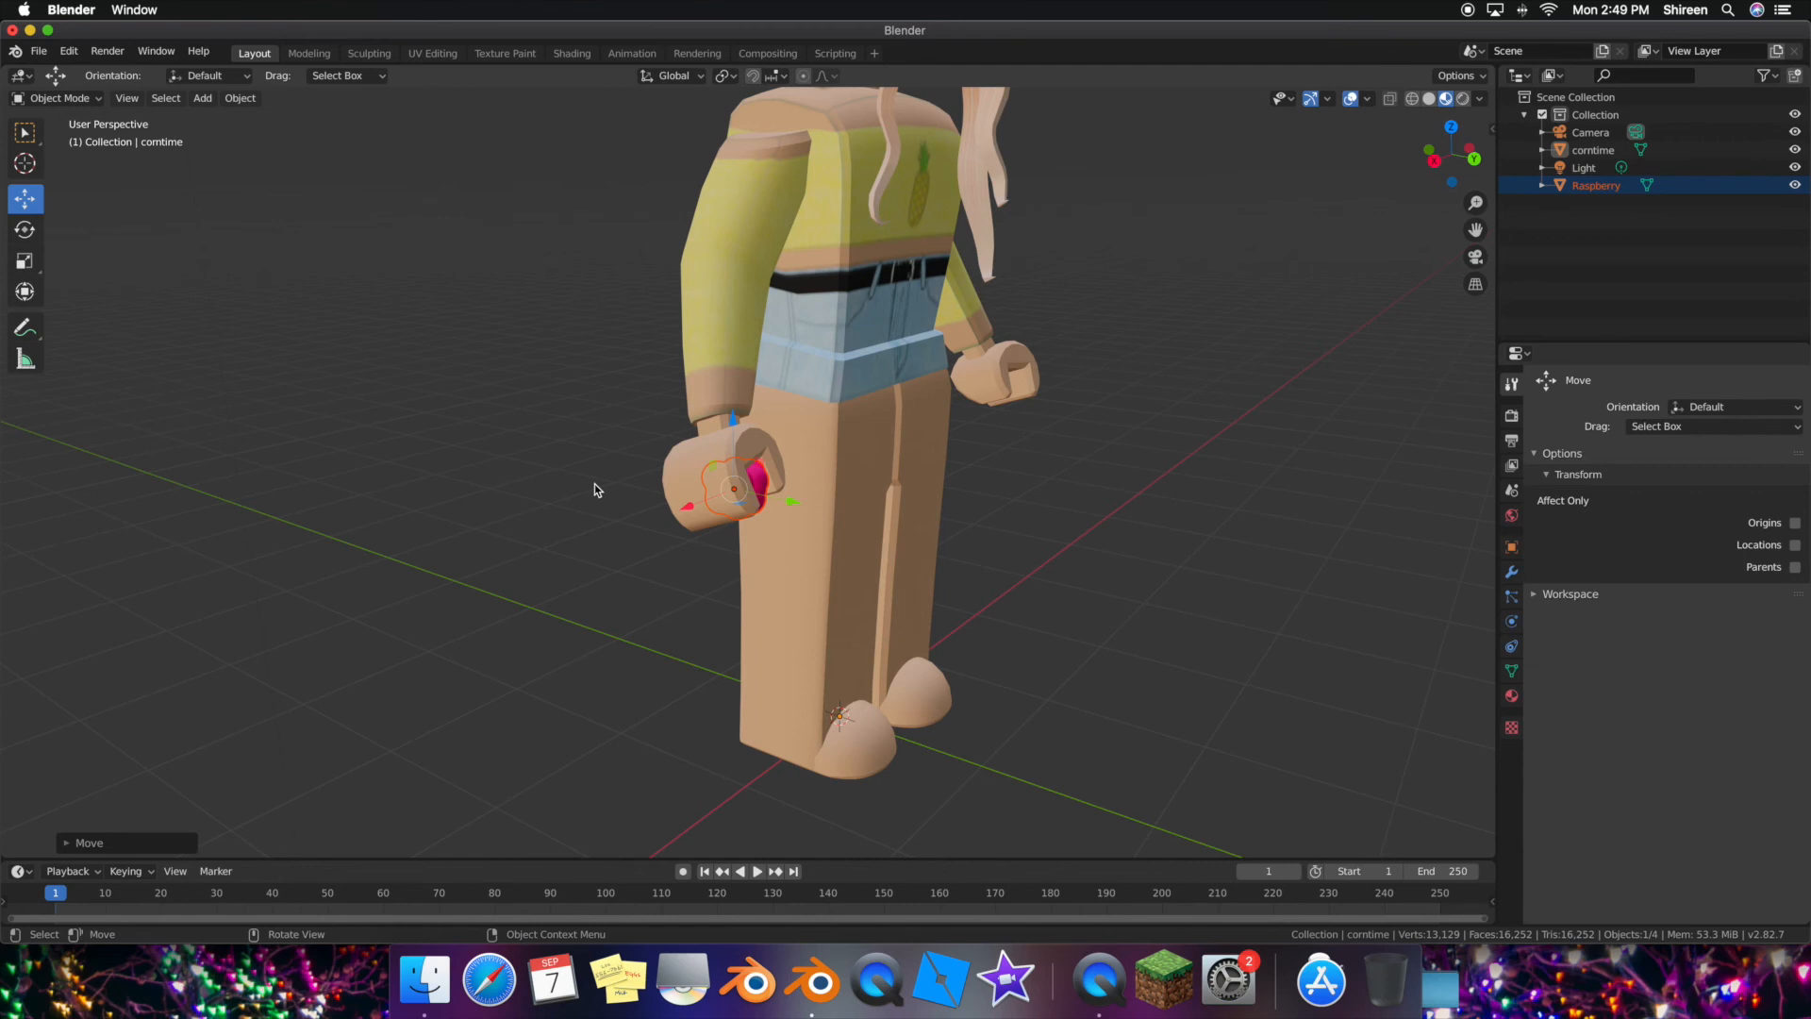
# - Examine how the raspberry sits in the avatar's hand from several distances and return to a full front view
pyautogui.keyDown('ctrl'); pyautogui.scroll(-2, 595, 484); pyautogui.keyUp('ctrl')
pyautogui.keyDown('ctrl'); pyautogui.scroll(2, 594, 483); pyautogui.keyUp('ctrl')
pyautogui.keyDown('ctrl'); pyautogui.scroll(-10, 594, 484); pyautogui.keyUp('ctrl')
pyautogui.keyDown('ctrl'); pyautogui.scroll(15, 594, 484); pyautogui.keyUp('ctrl')
pyautogui.keyDown('ctrl'); pyautogui.scroll(5, 595, 484); pyautogui.keyUp('ctrl')
pyautogui.keyDown('ctrl'); pyautogui.scroll(-15, 595, 483); pyautogui.keyUp('ctrl')
pyautogui.keyDown('ctrl'); pyautogui.scroll(15, 595, 484); pyautogui.keyUp('ctrl')
pyautogui.keyDown('ctrl'); pyautogui.scroll(-12, 595, 486); pyautogui.keyUp('ctrl')
pyautogui.hotkey('shift', '`')
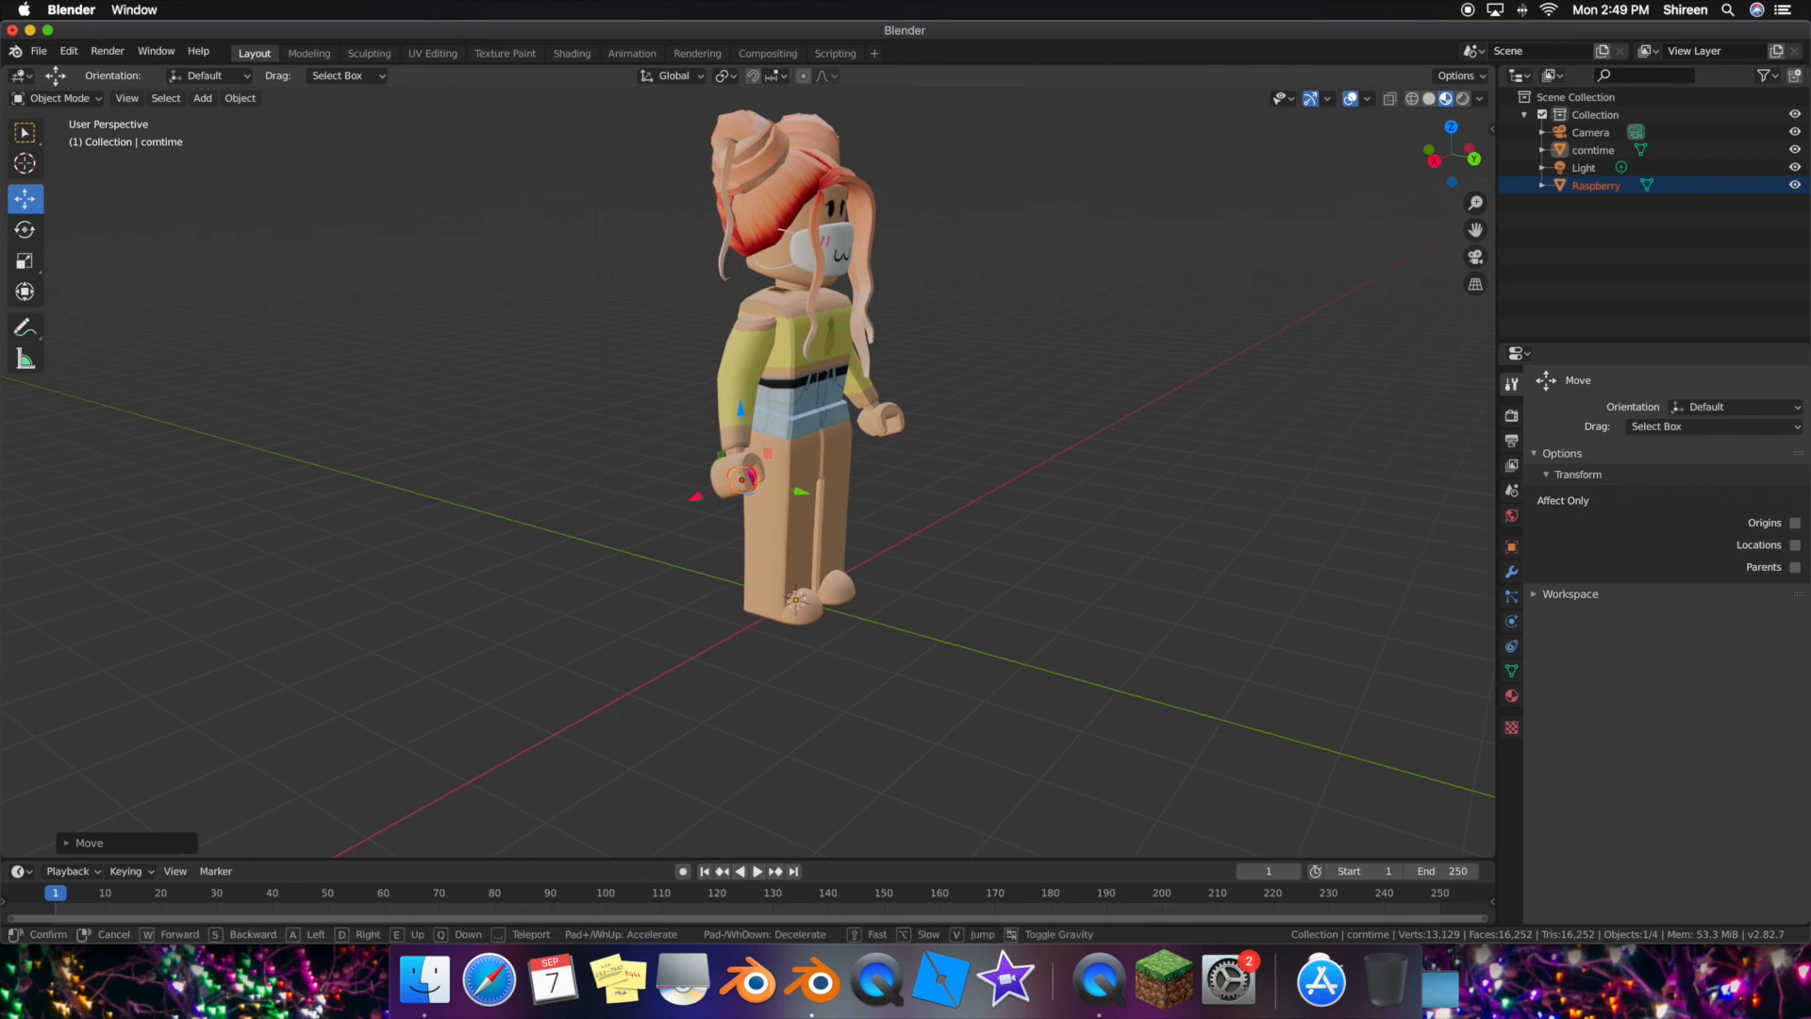
pyautogui.press('s')
pyautogui.press('d')
pyautogui.press('w')
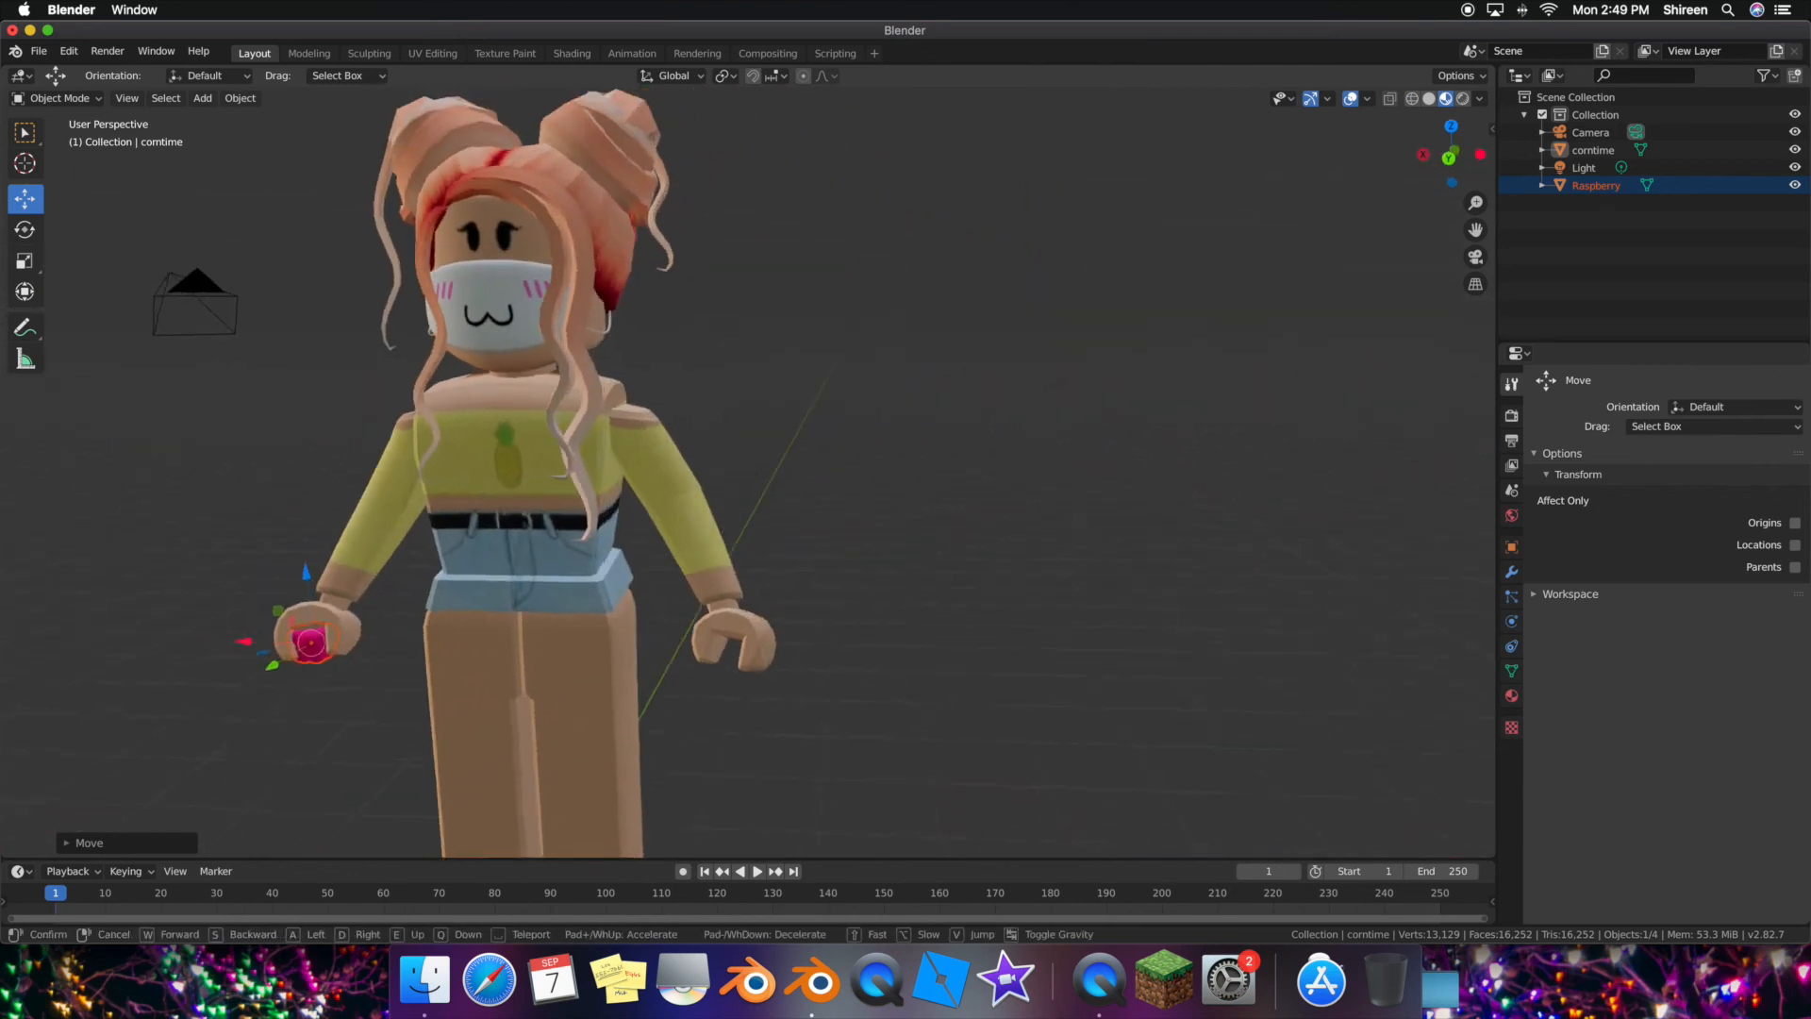
pyautogui.press('s')
pyautogui.press('q')
pyautogui.press('w')
pyautogui.press('a')
pyautogui.press('e')
pyautogui.press('d')
pyautogui.press('s')
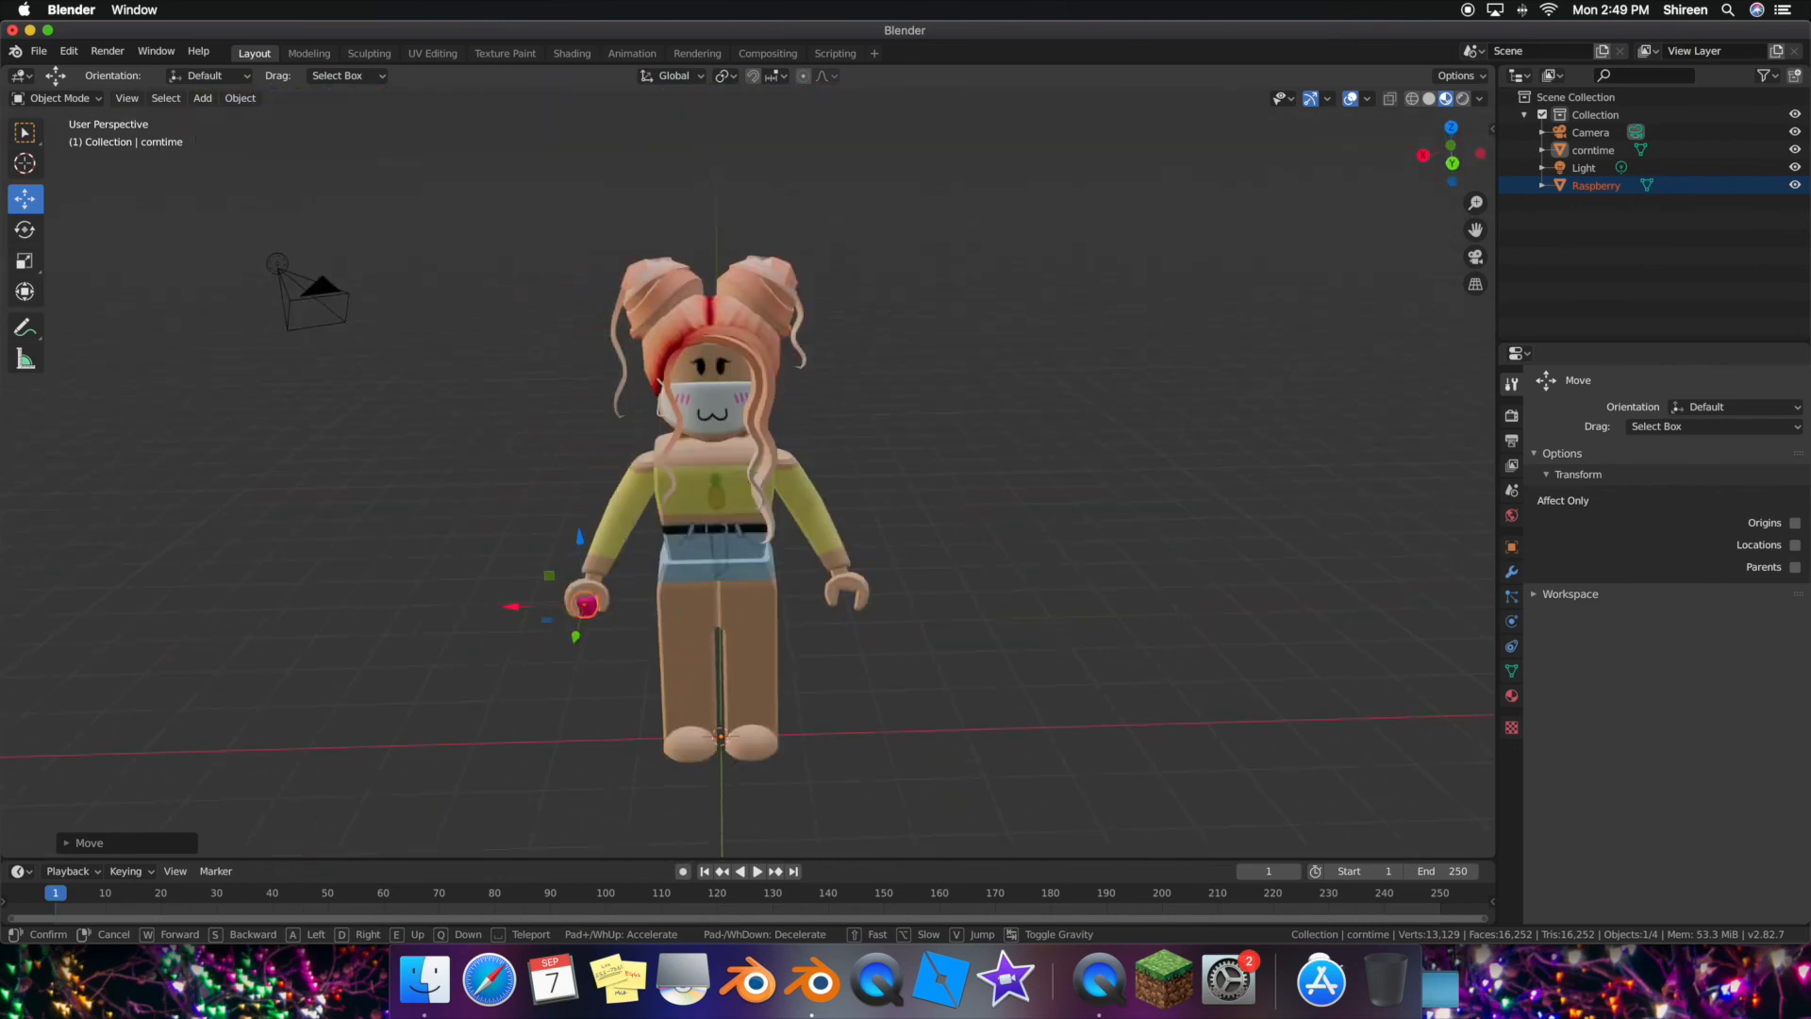
pyautogui.click(750, 478)
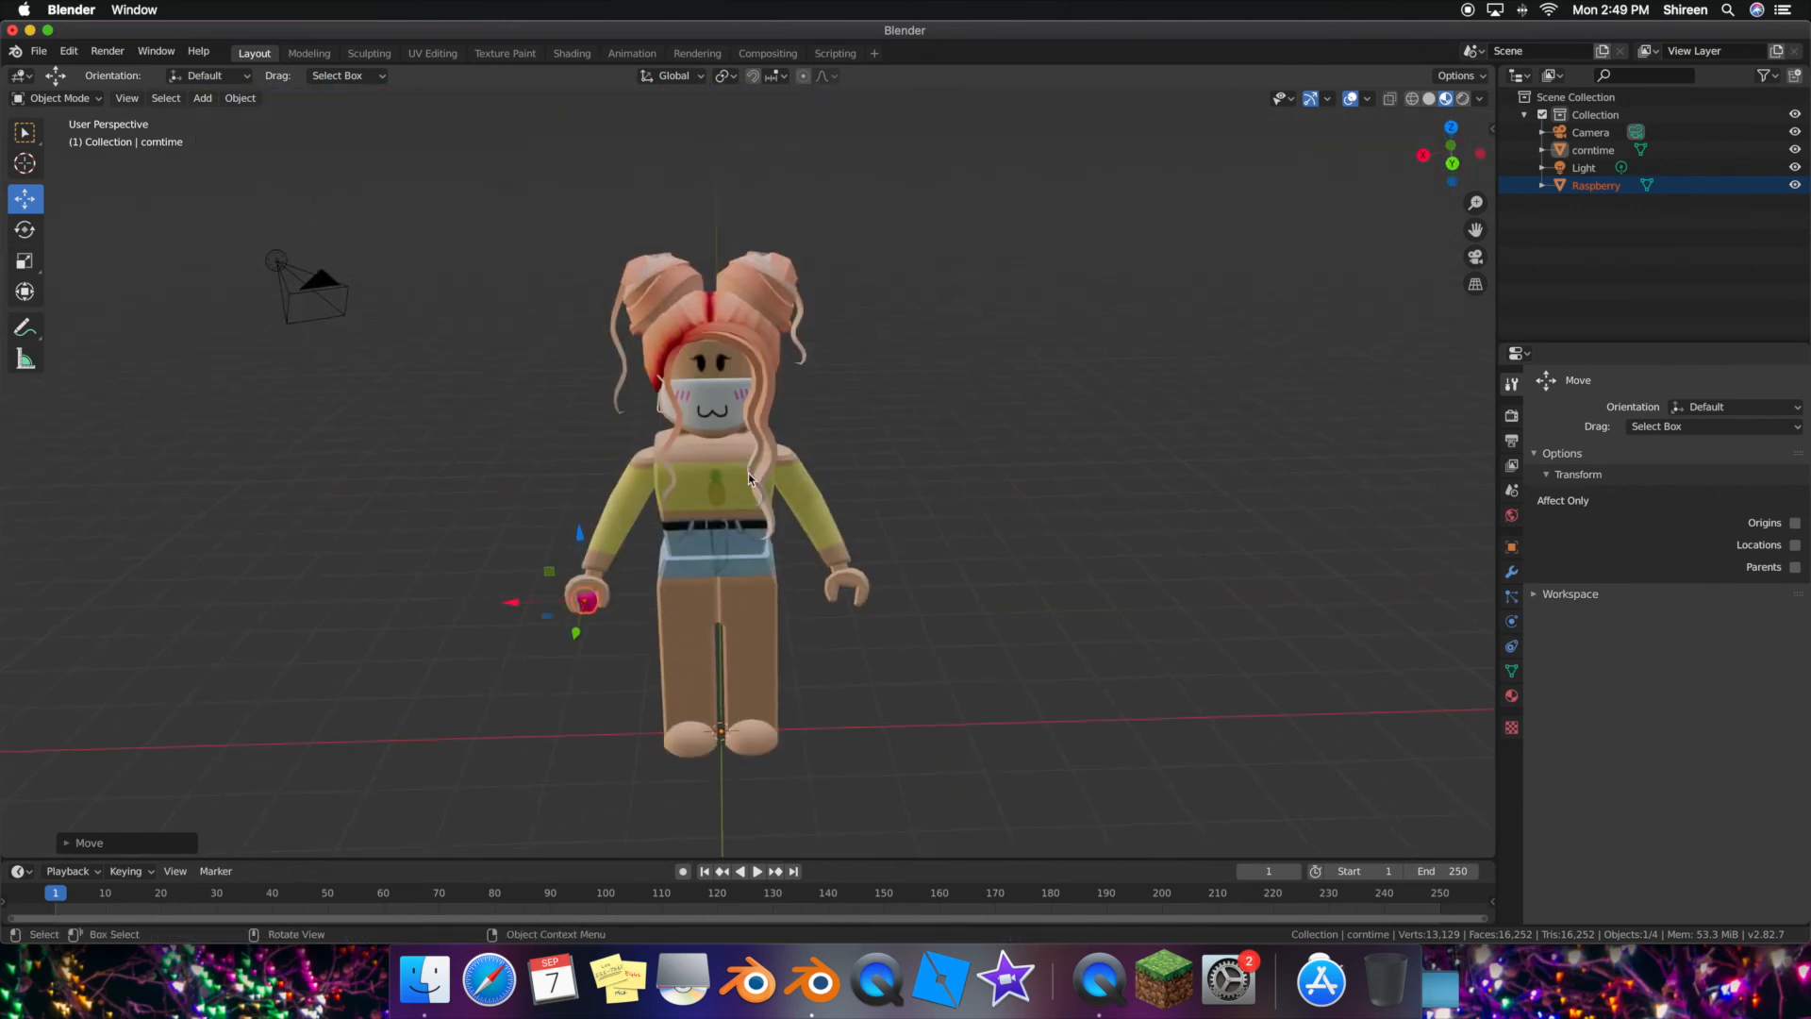
# - Switch the viewport to rendered shading and examine the lighting on the avatar
pyautogui.click(1463, 99)
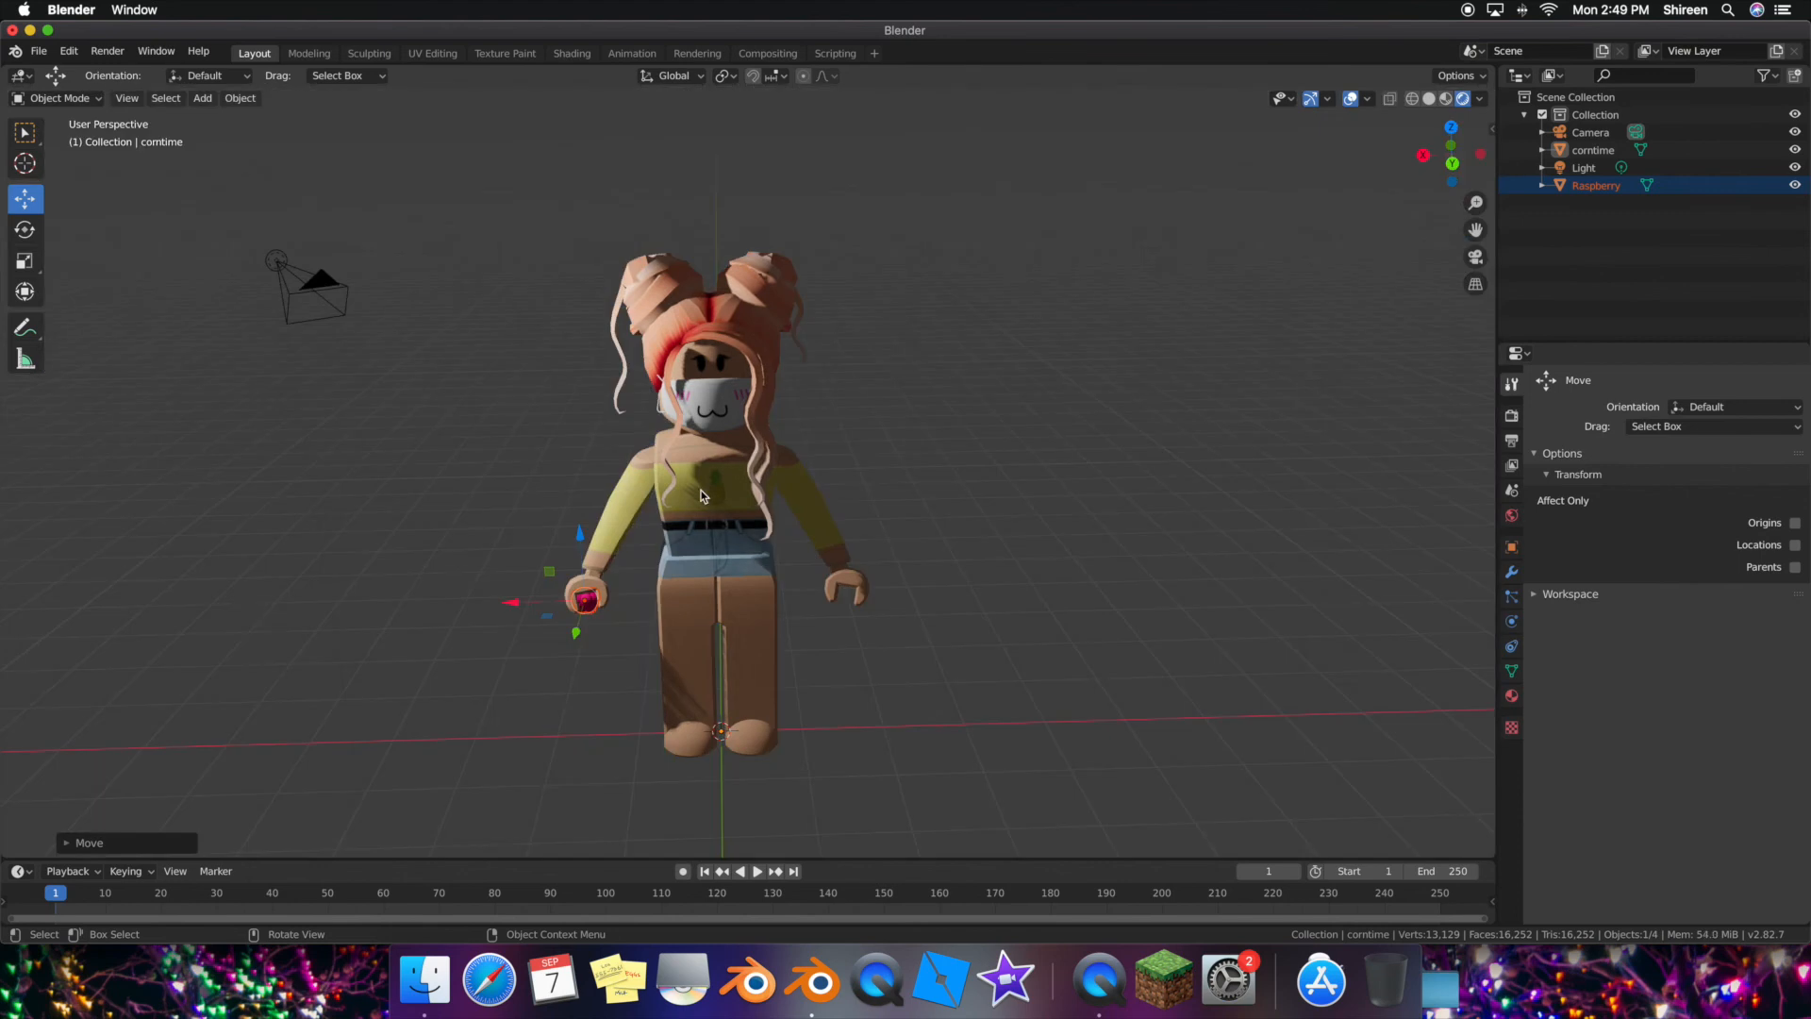
pyautogui.hscroll(-3, 724, 495)
pyautogui.scroll(-3, 724, 500)
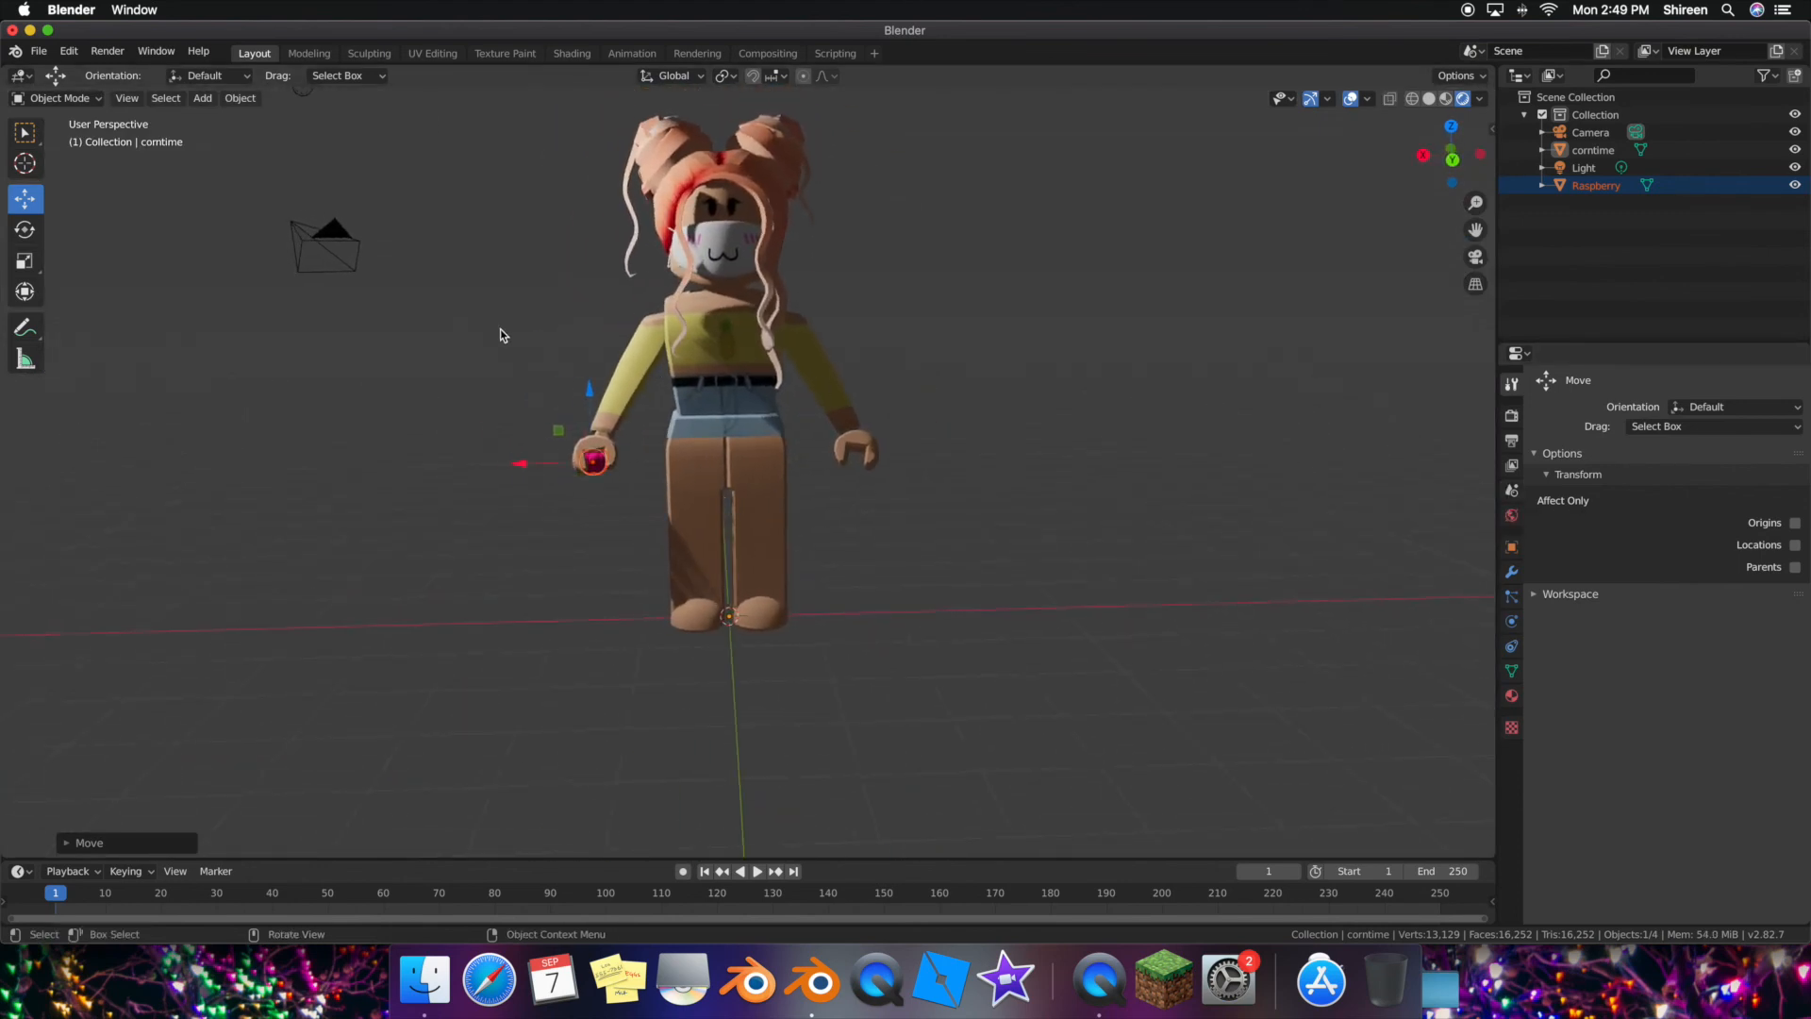
pyautogui.hscroll(8, 498, 334)
pyautogui.hscroll(-8, 496, 334)
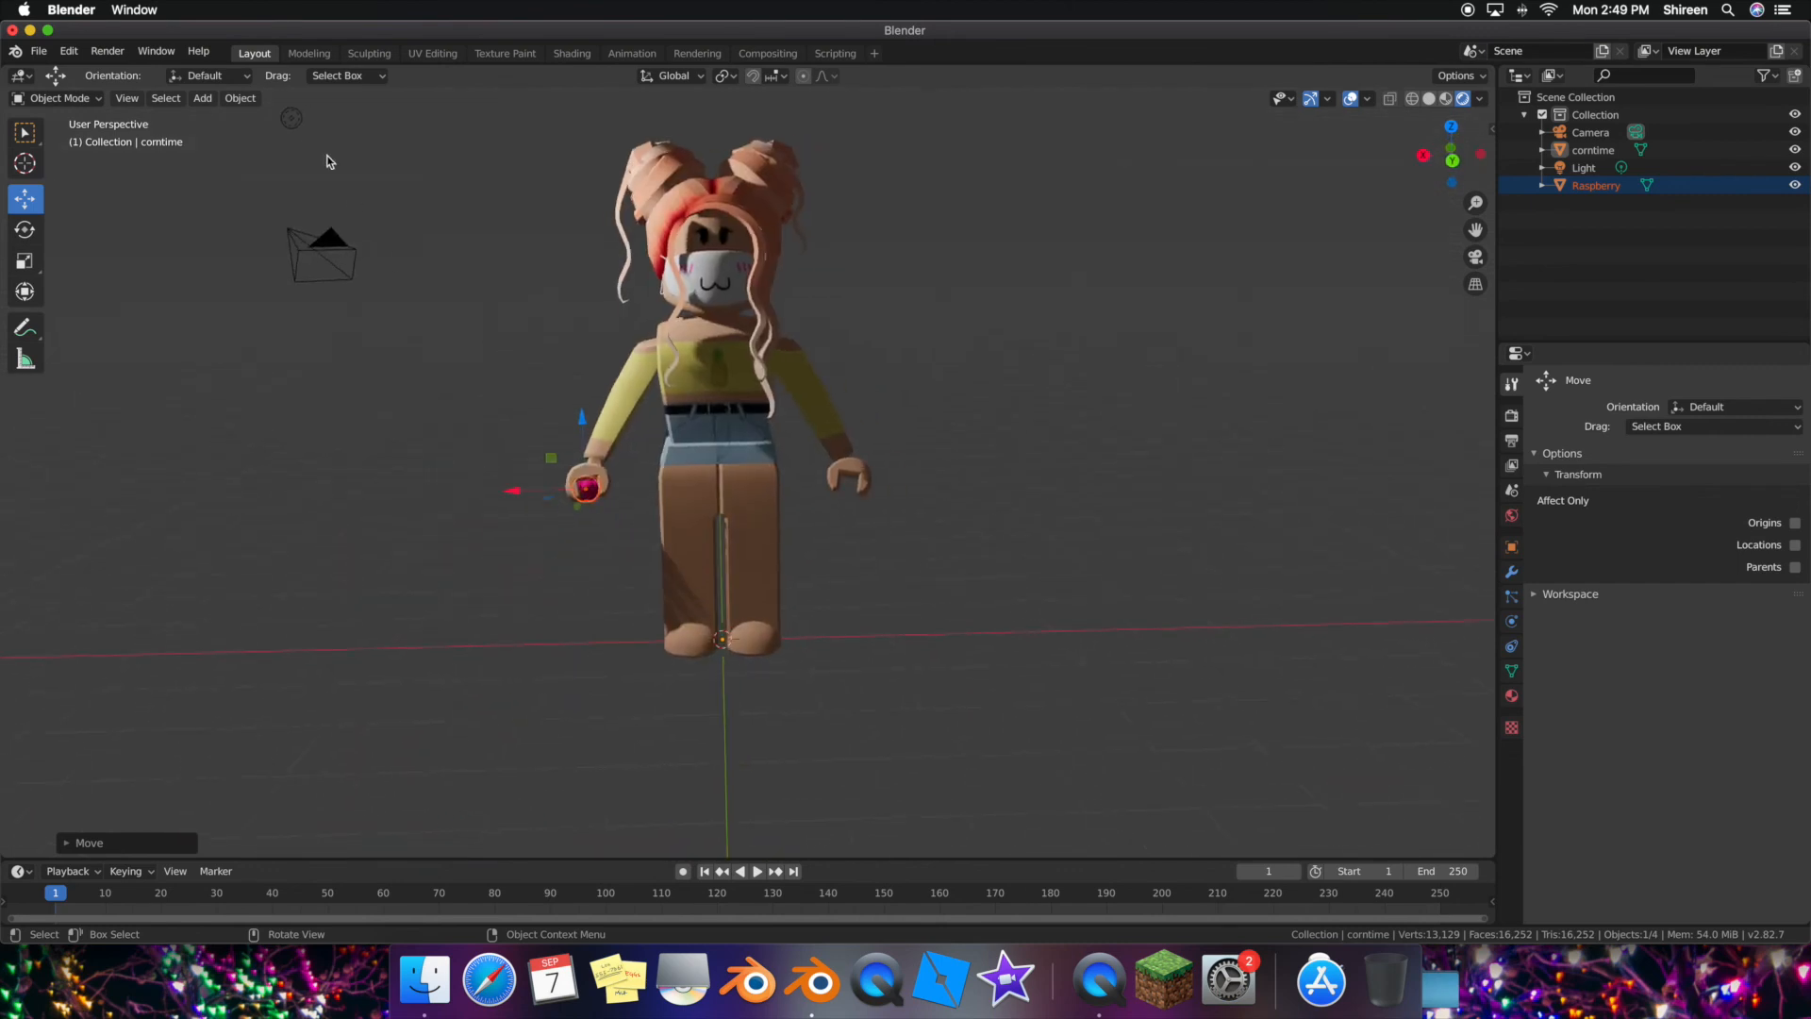
# - Delete the default light and the camera from the scene
pyautogui.click(291, 118)
pyautogui.press('Delete')
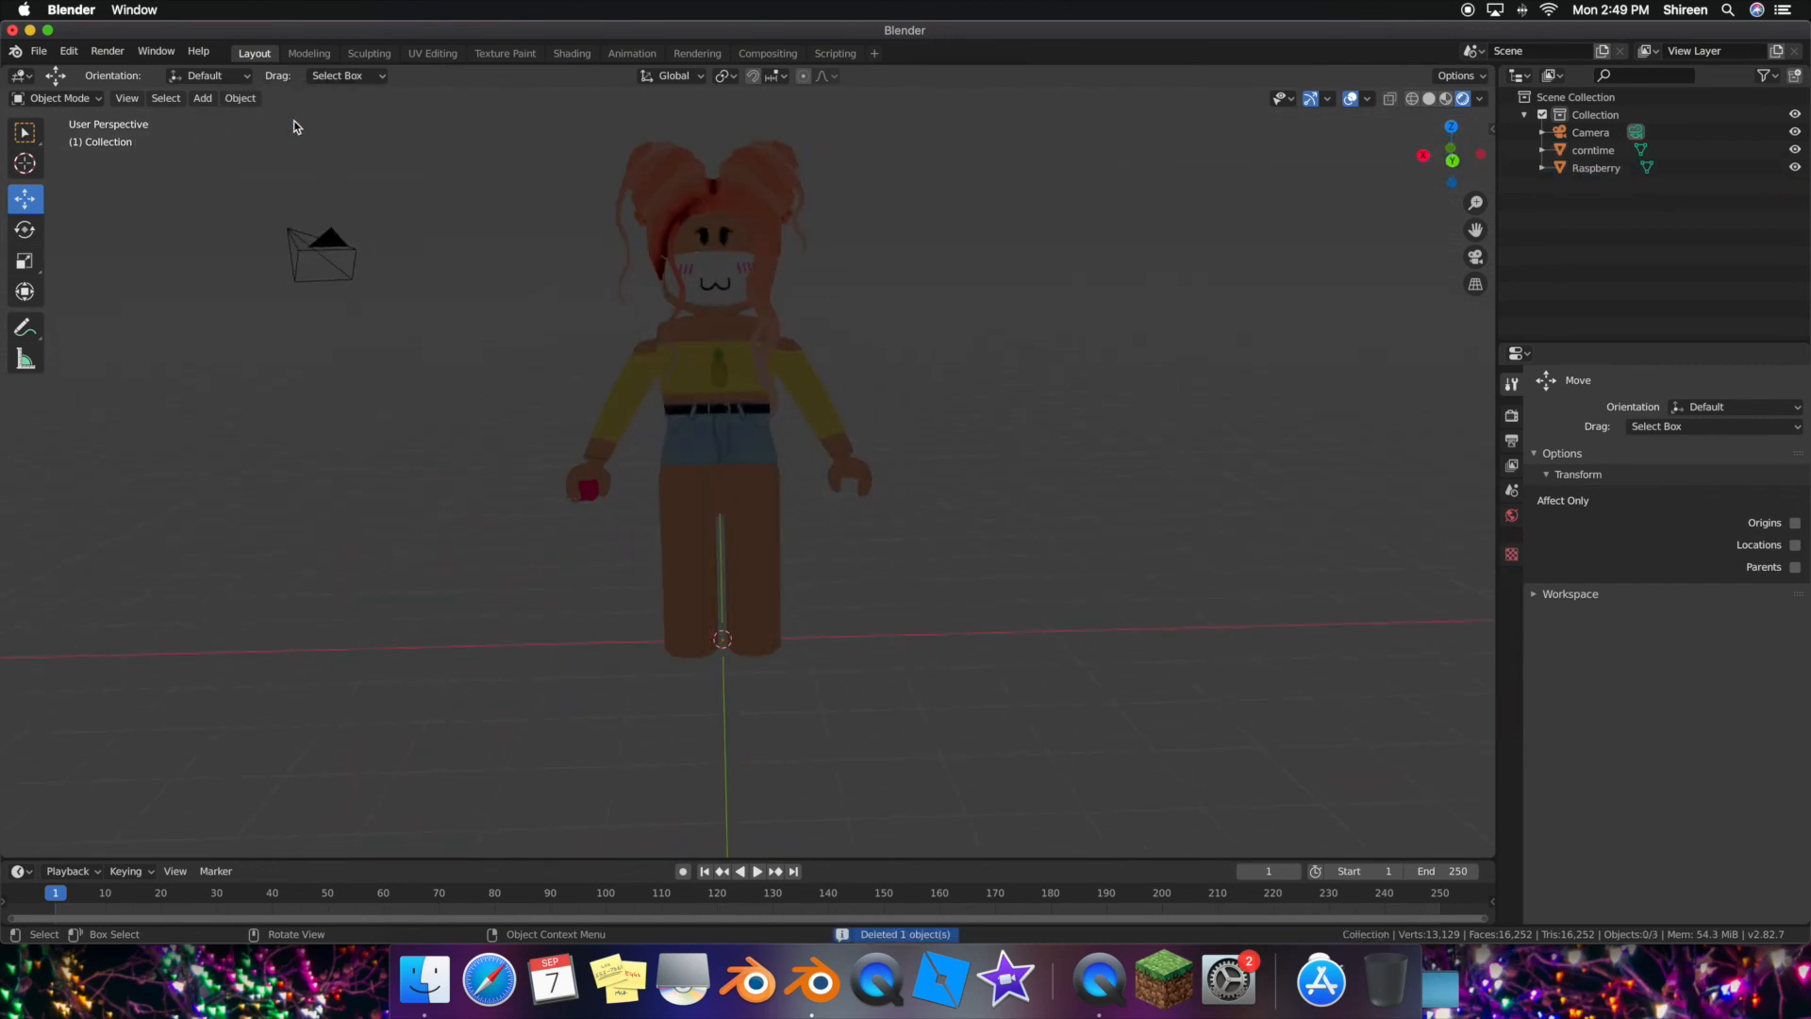
pyautogui.click(321, 247)
pyautogui.press('x')
pyautogui.click(277, 243)
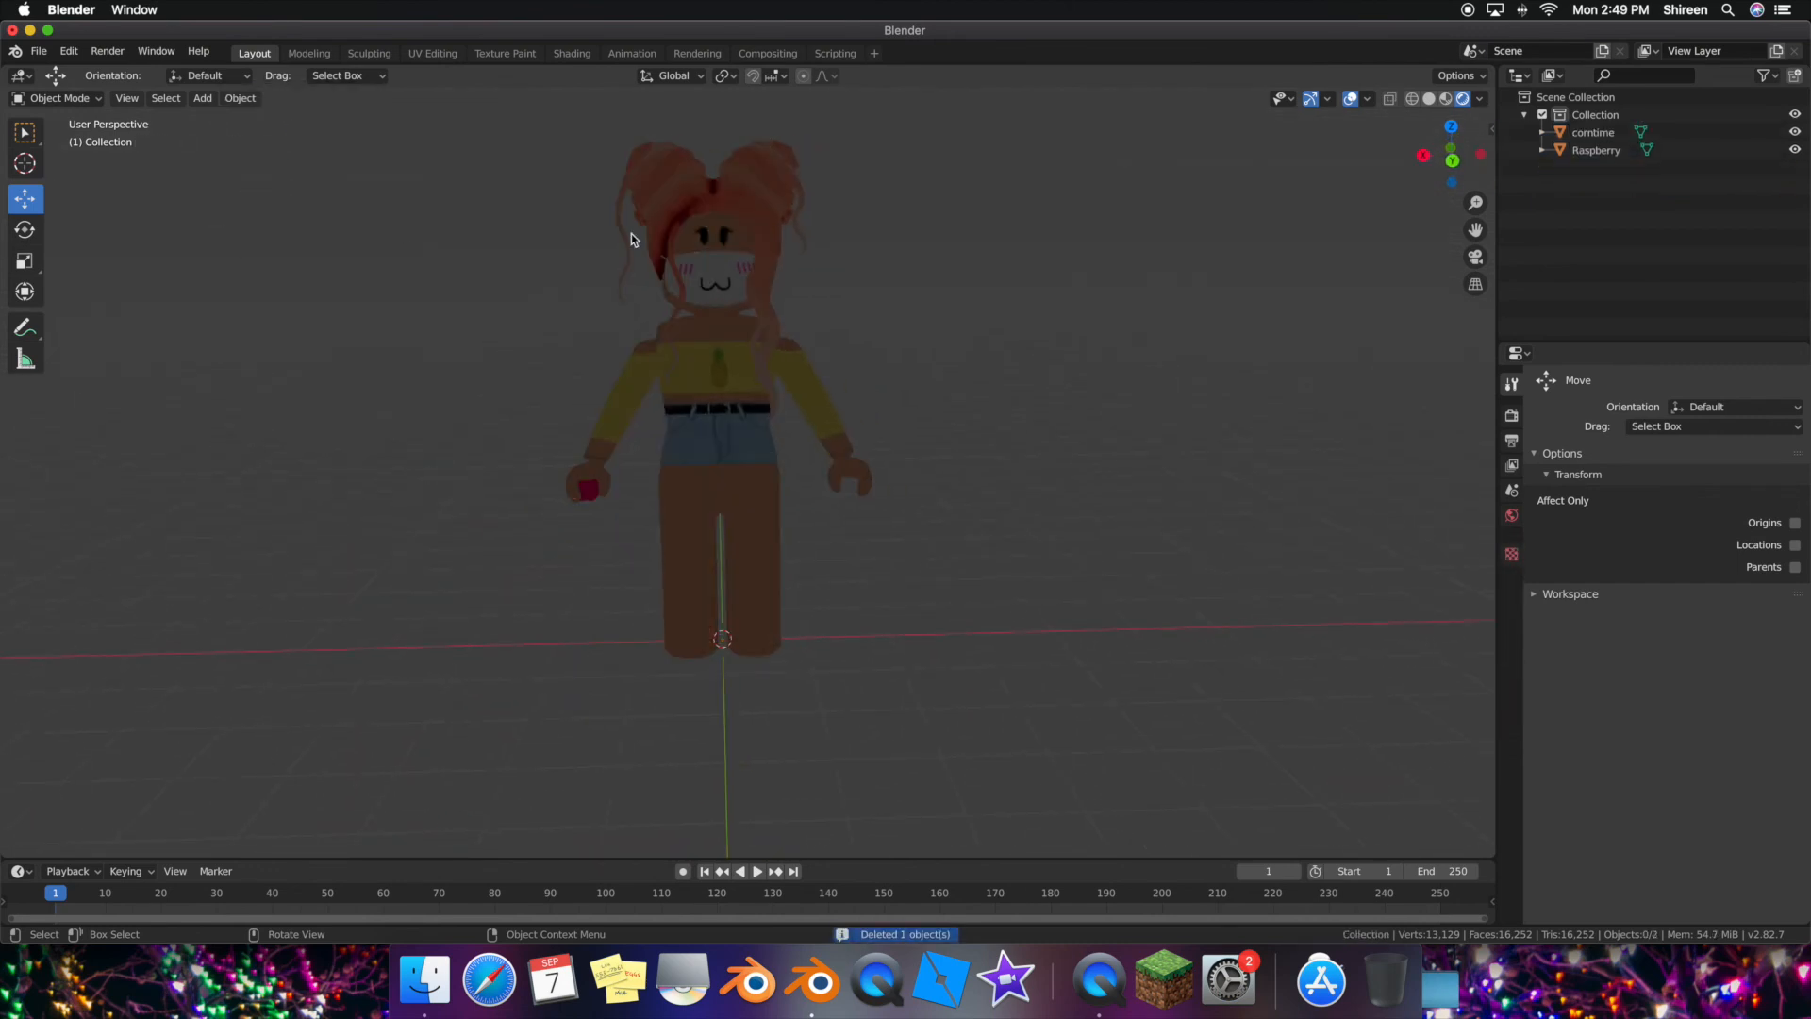
# - Change the world background color from dark grey to a muted raspberry pink
pyautogui.click(1511, 515)
pyautogui.click(1743, 496)
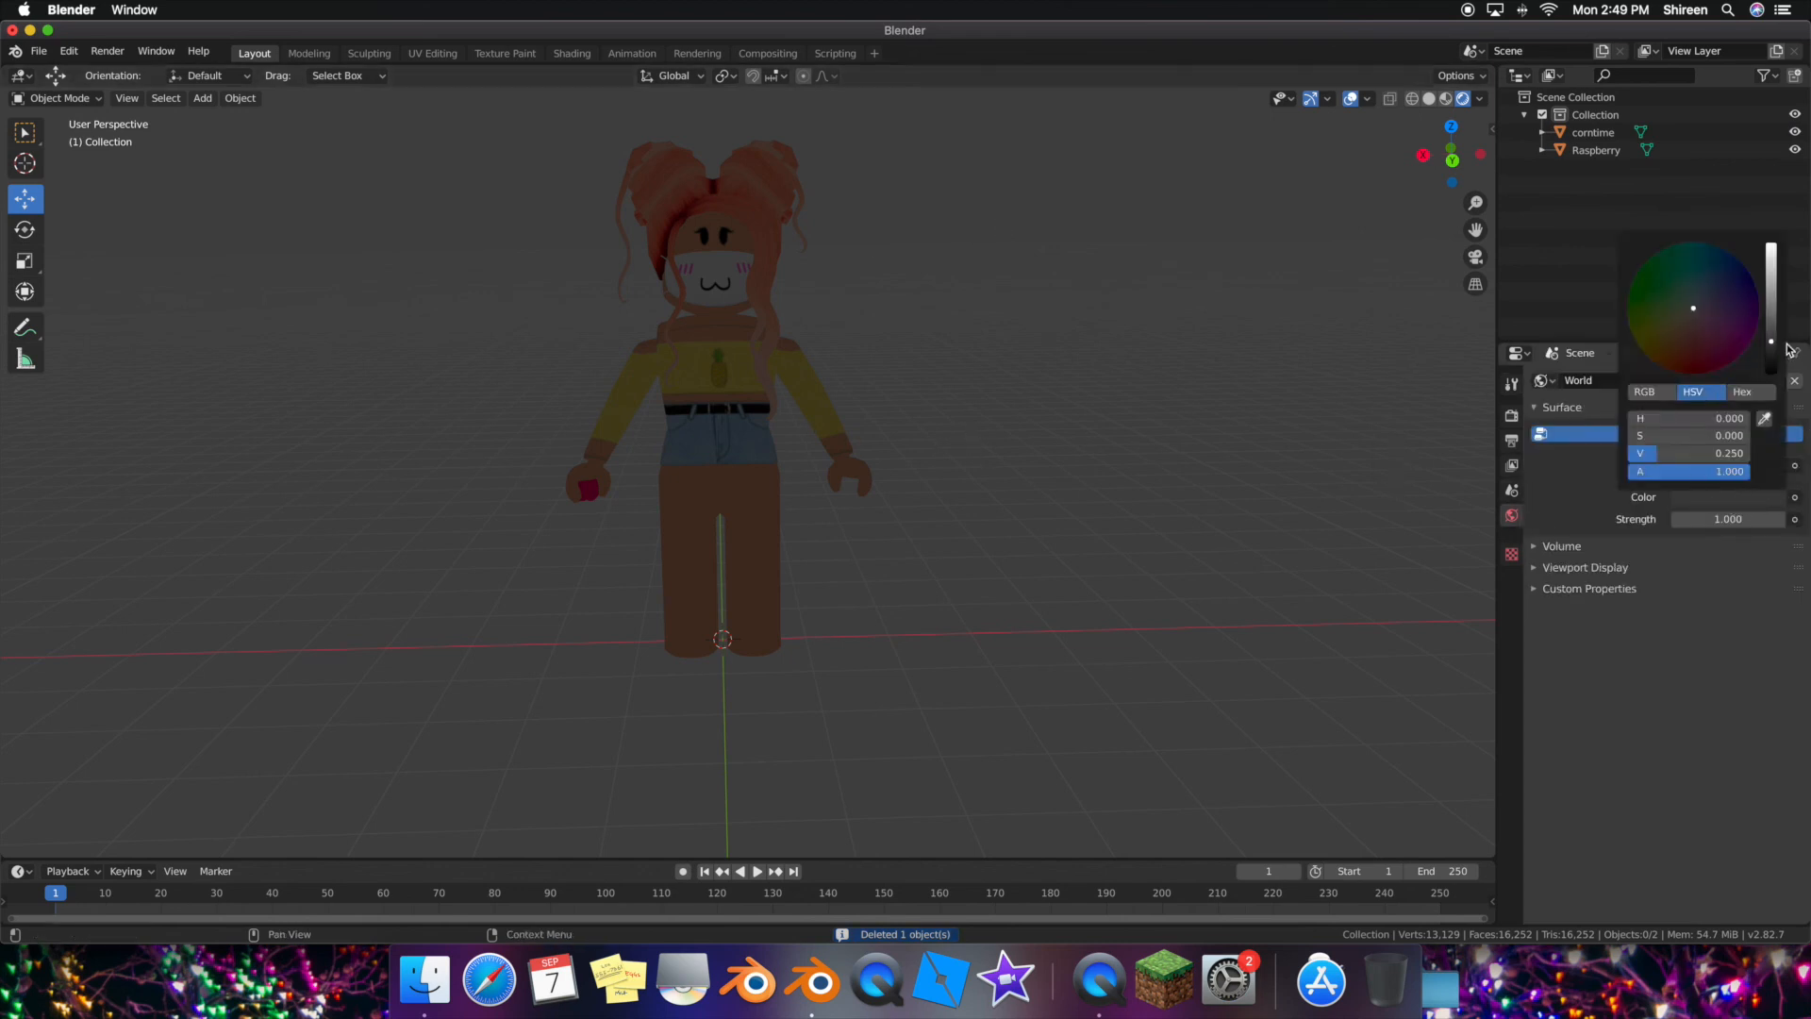
pyautogui.moveTo(1773, 342)
pyautogui.mouseDown()
pyautogui.moveTo(1772, 283)
pyautogui.moveTo(1772, 304)
pyautogui.moveTo(1696, 337)
pyautogui.mouseUp()
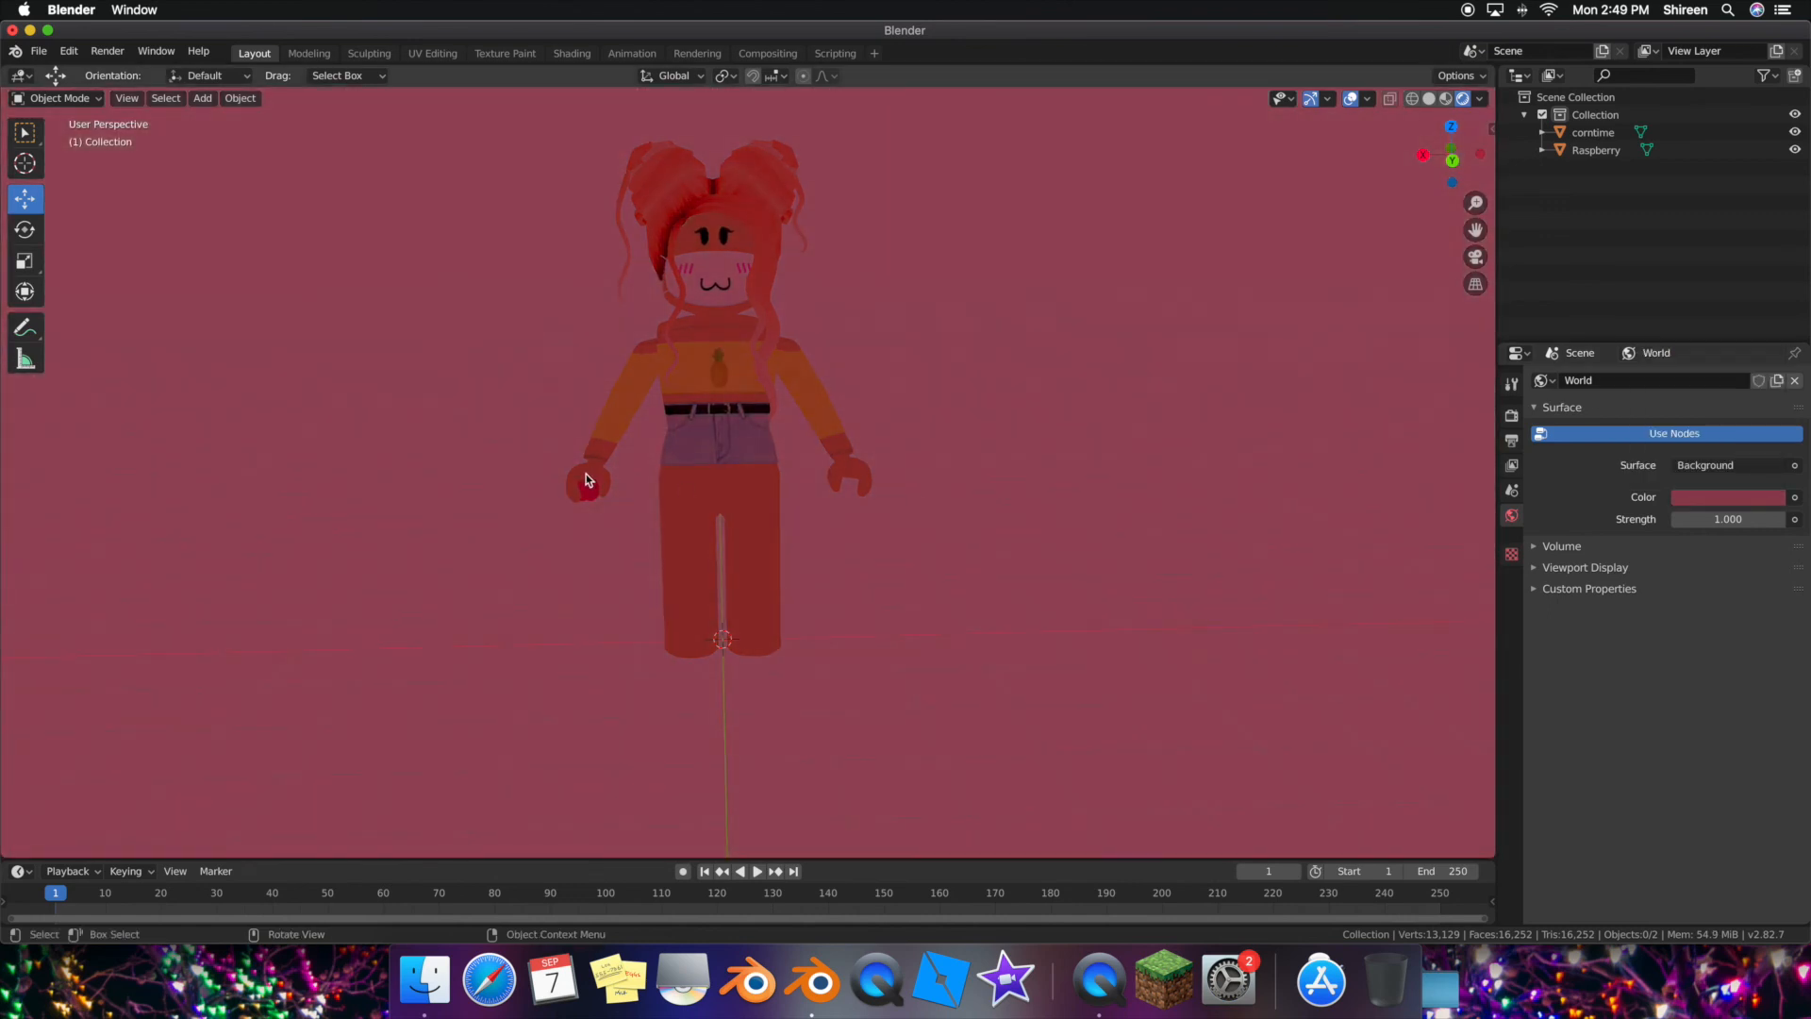
# - Add a Sun light at the avatar's feet
pyautogui.scroll(5, 586, 474)
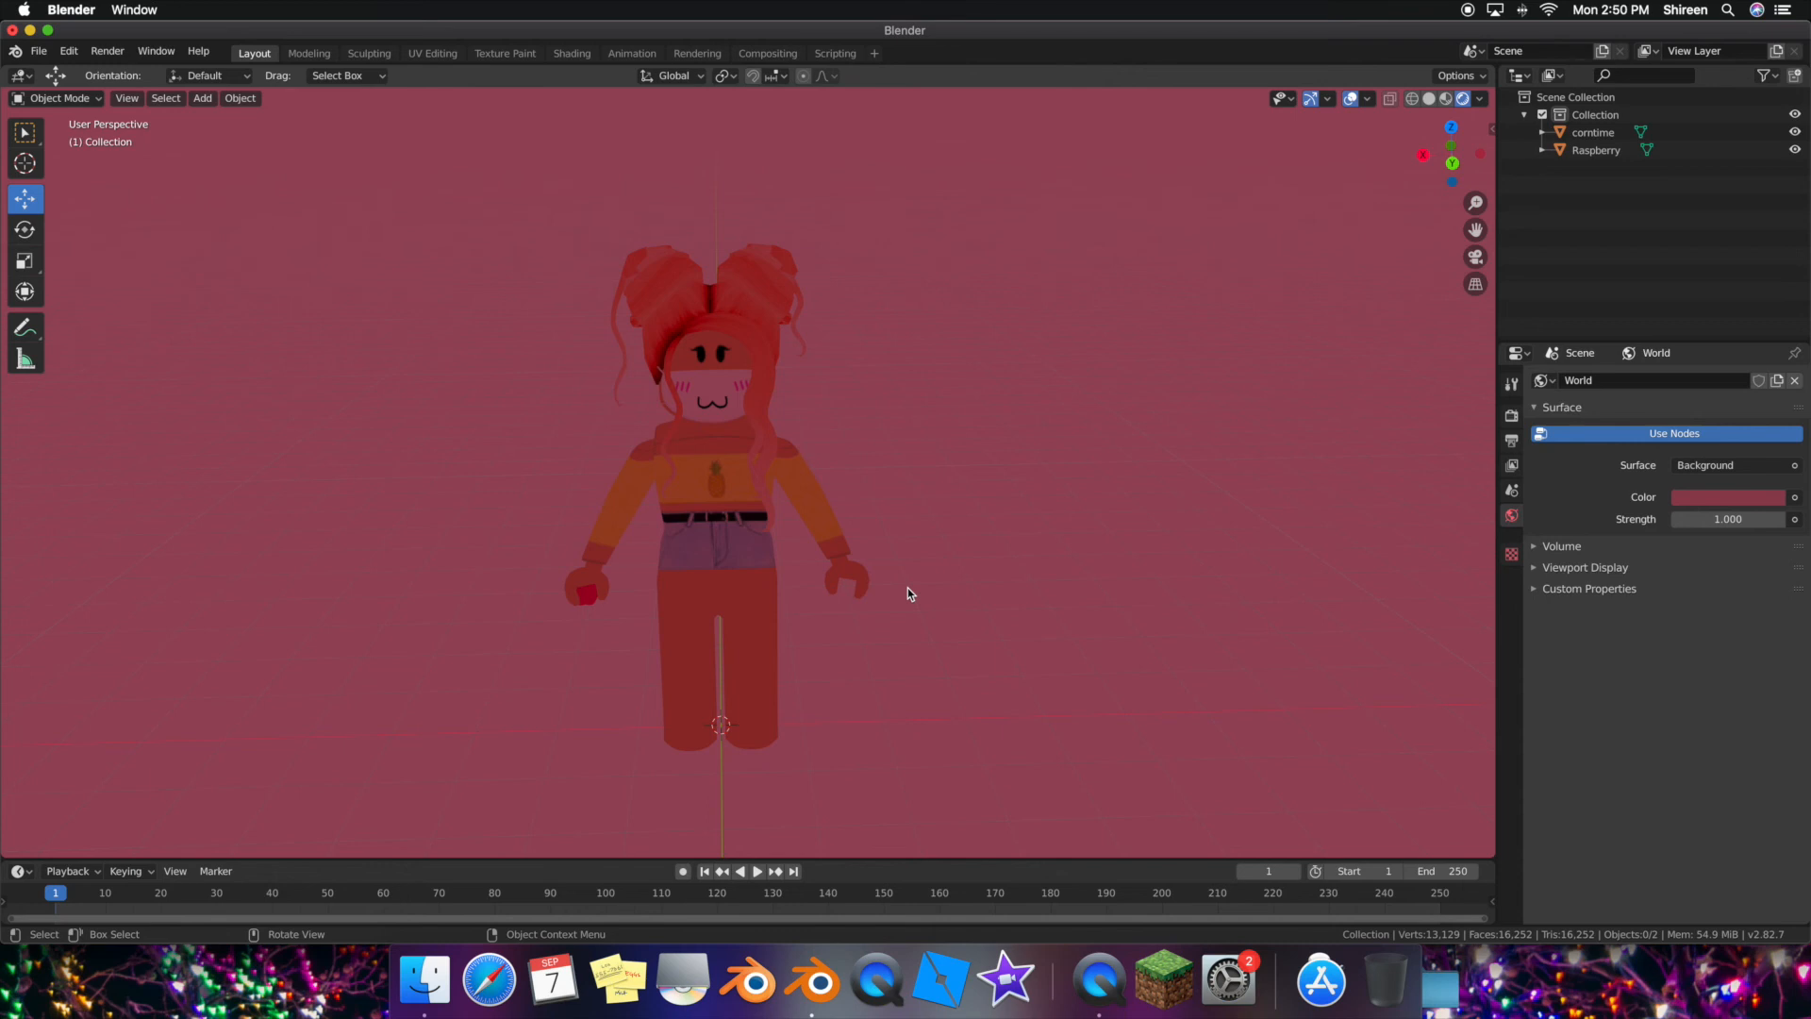
pyautogui.scroll(-8, 907, 587)
pyautogui.scroll(4, 660, 479)
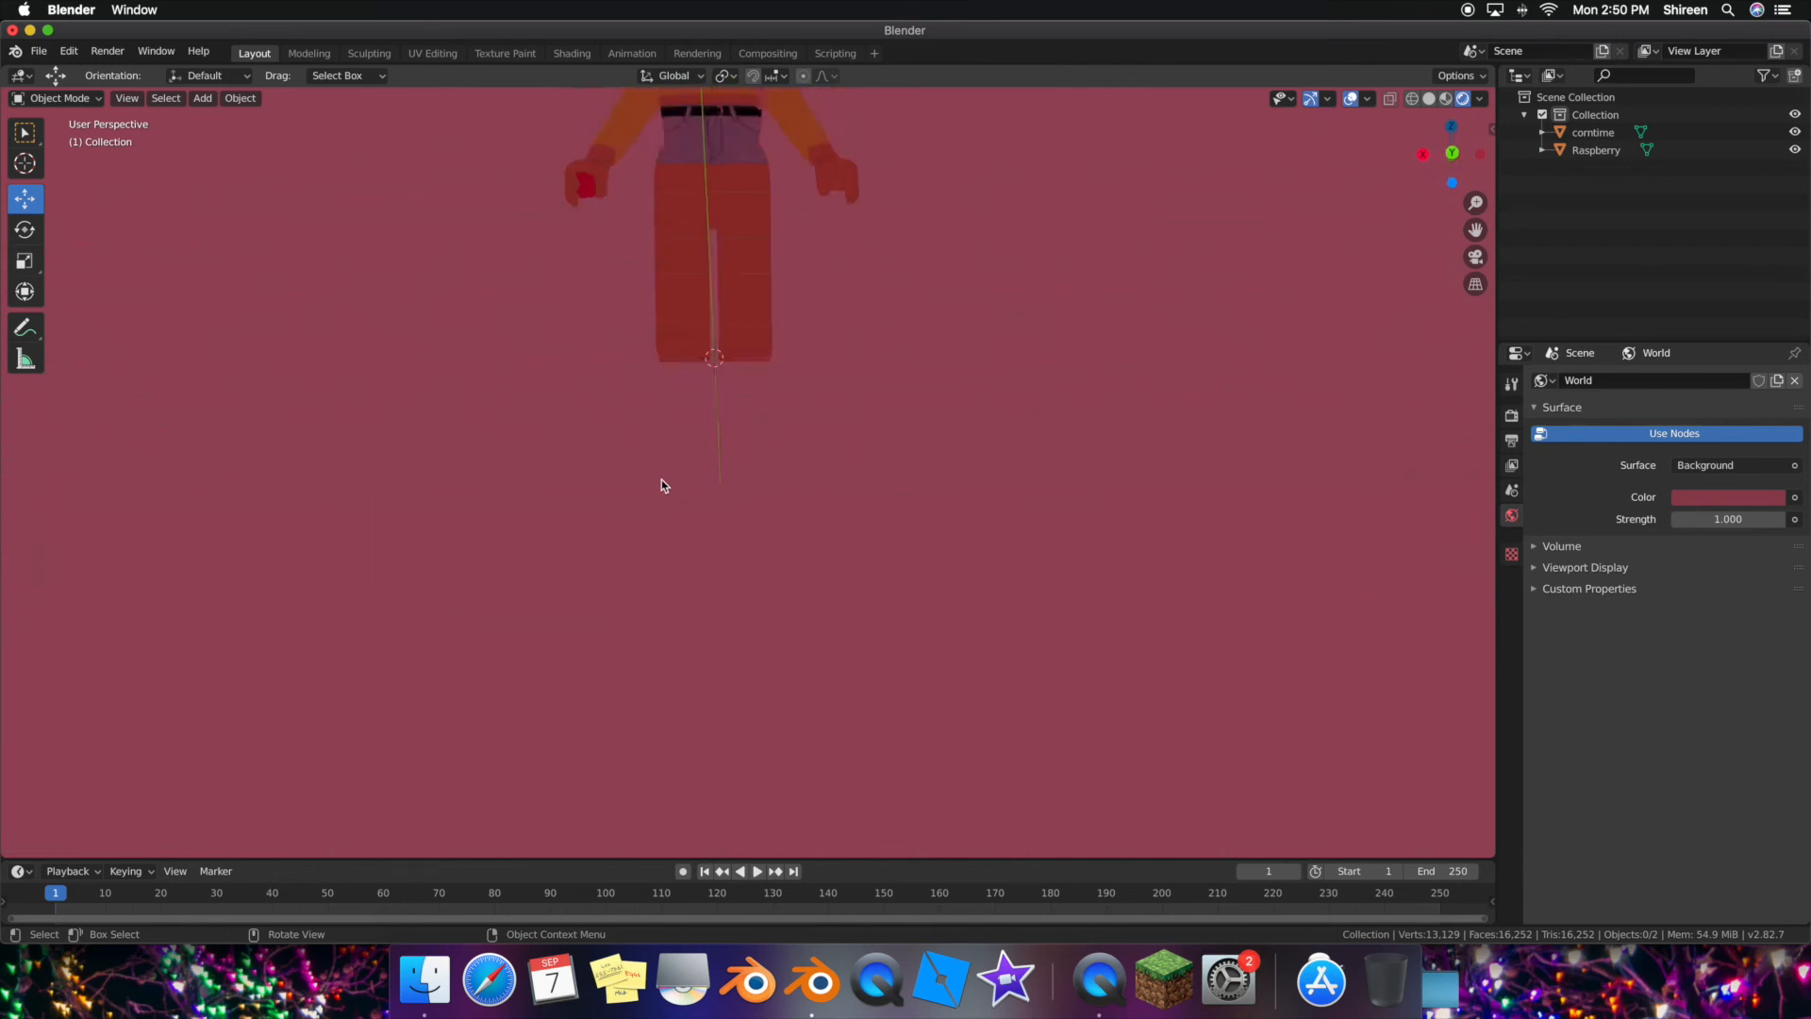
pyautogui.scroll(5, 661, 479)
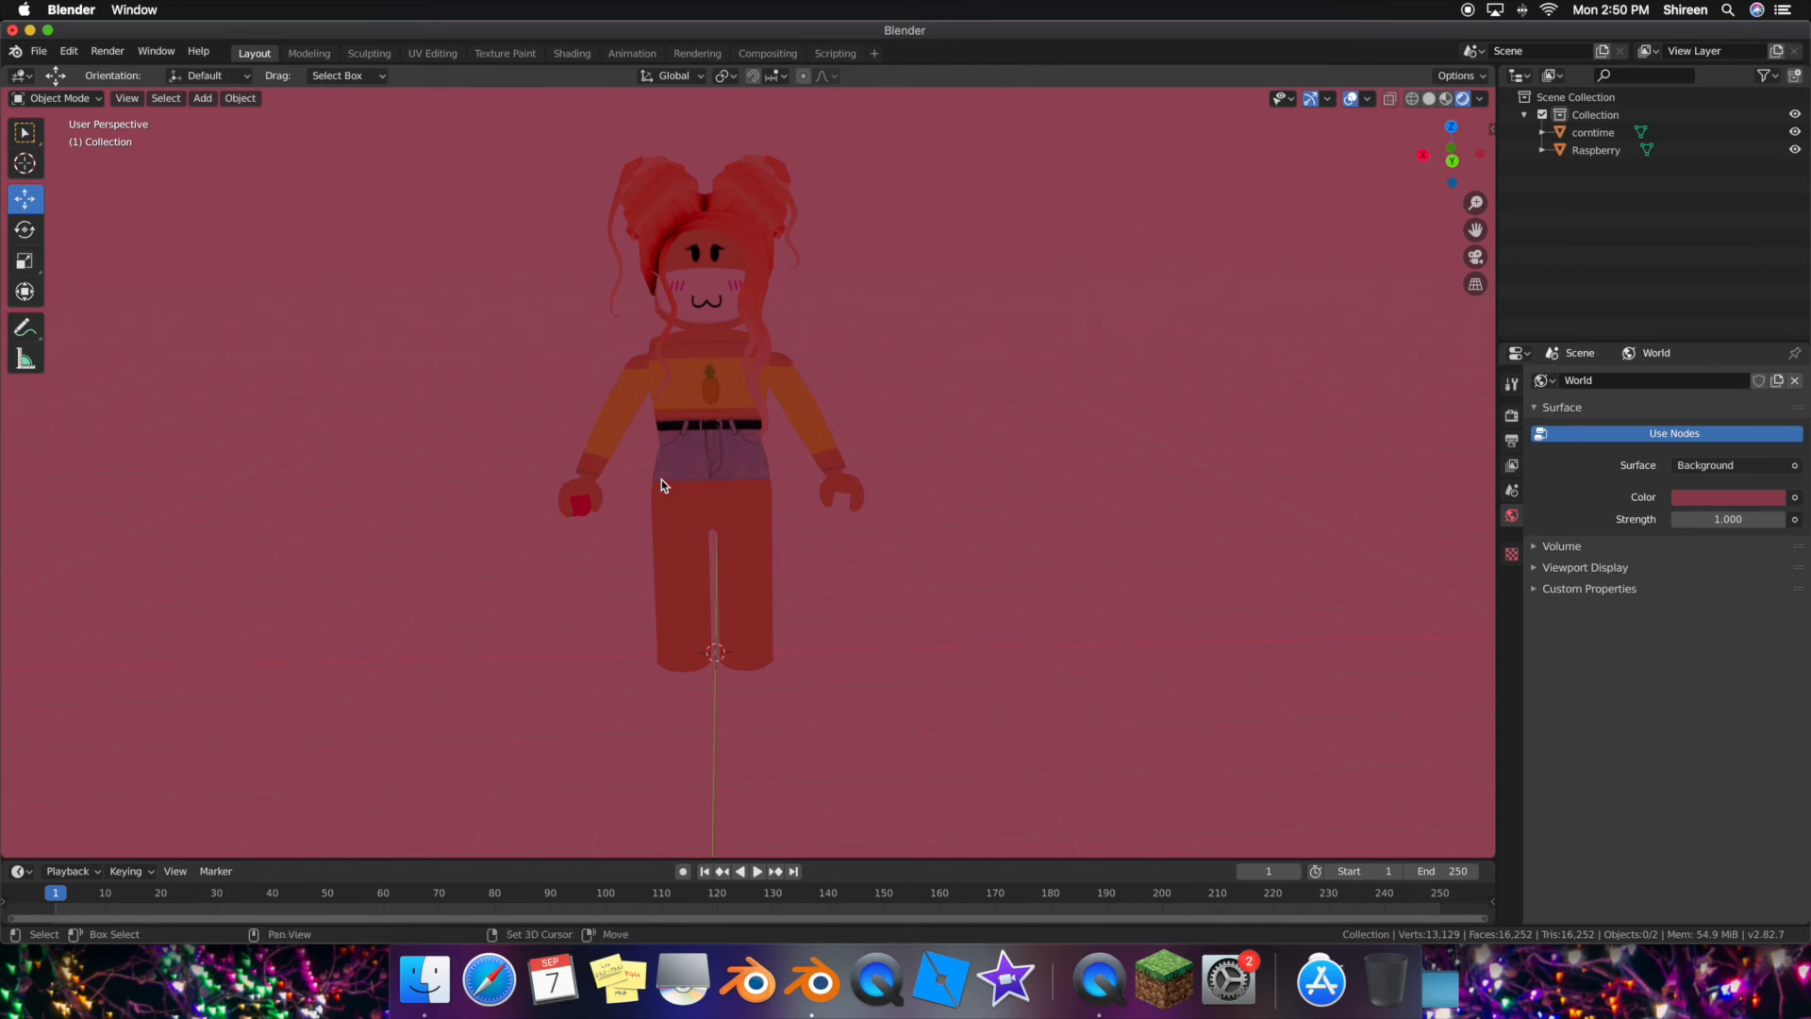
pyautogui.hotkey('shift', 'a')
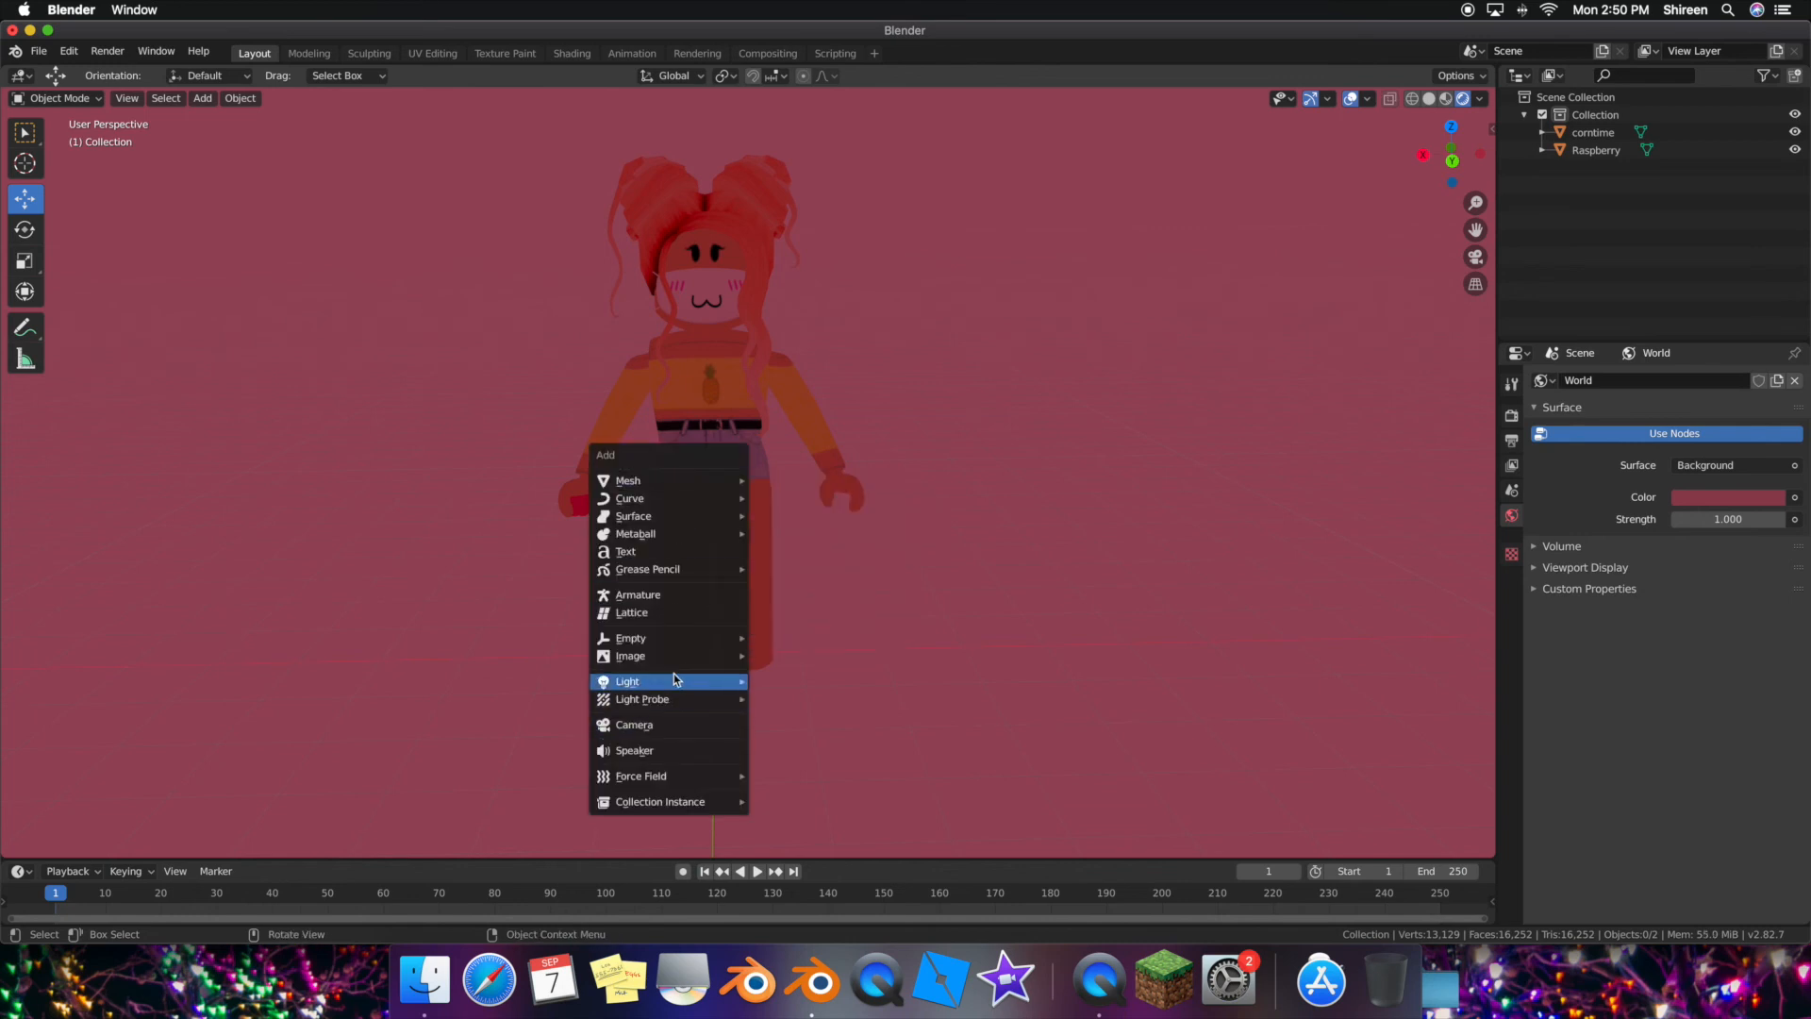
pyautogui.moveTo(684, 680)
pyautogui.click(874, 711)
pyautogui.hscroll(-5, 877, 713)
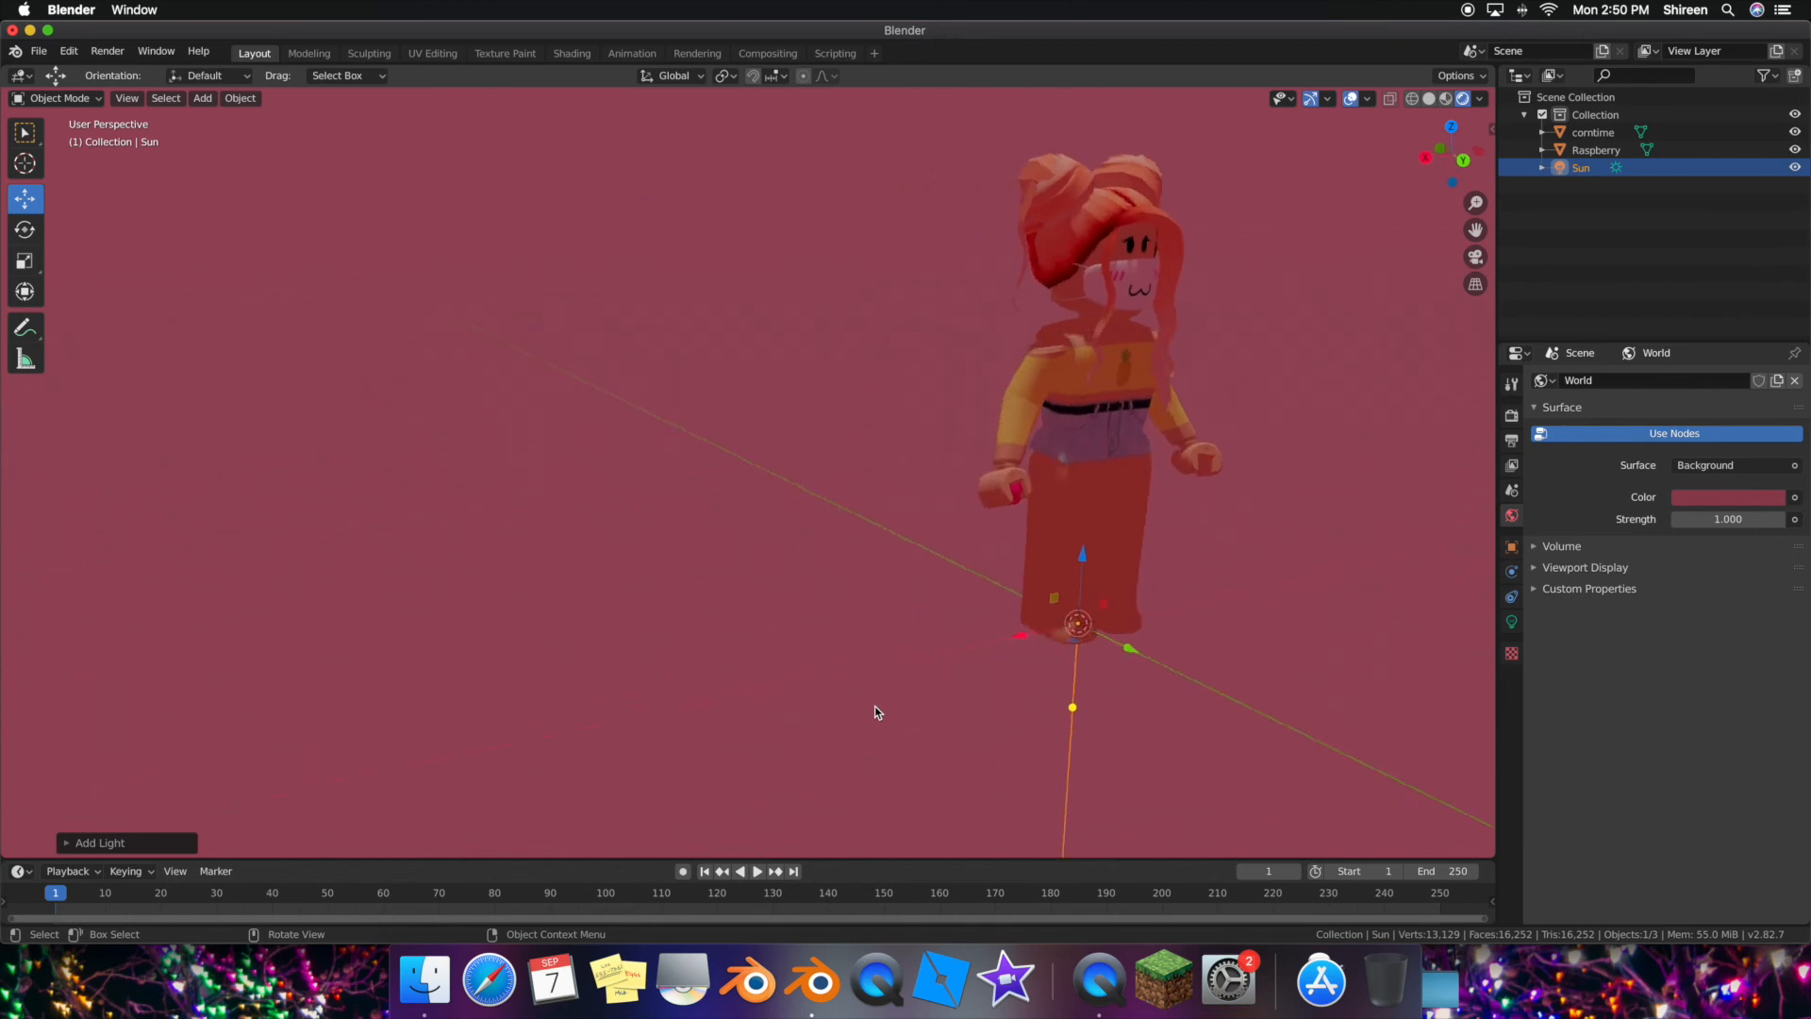
# - Move the Sun light above and in front of the avatar, and rotate it so it shines onto the avatar's front
pyautogui.moveTo(1213, 634); pyautogui.dragTo(1460, 162)
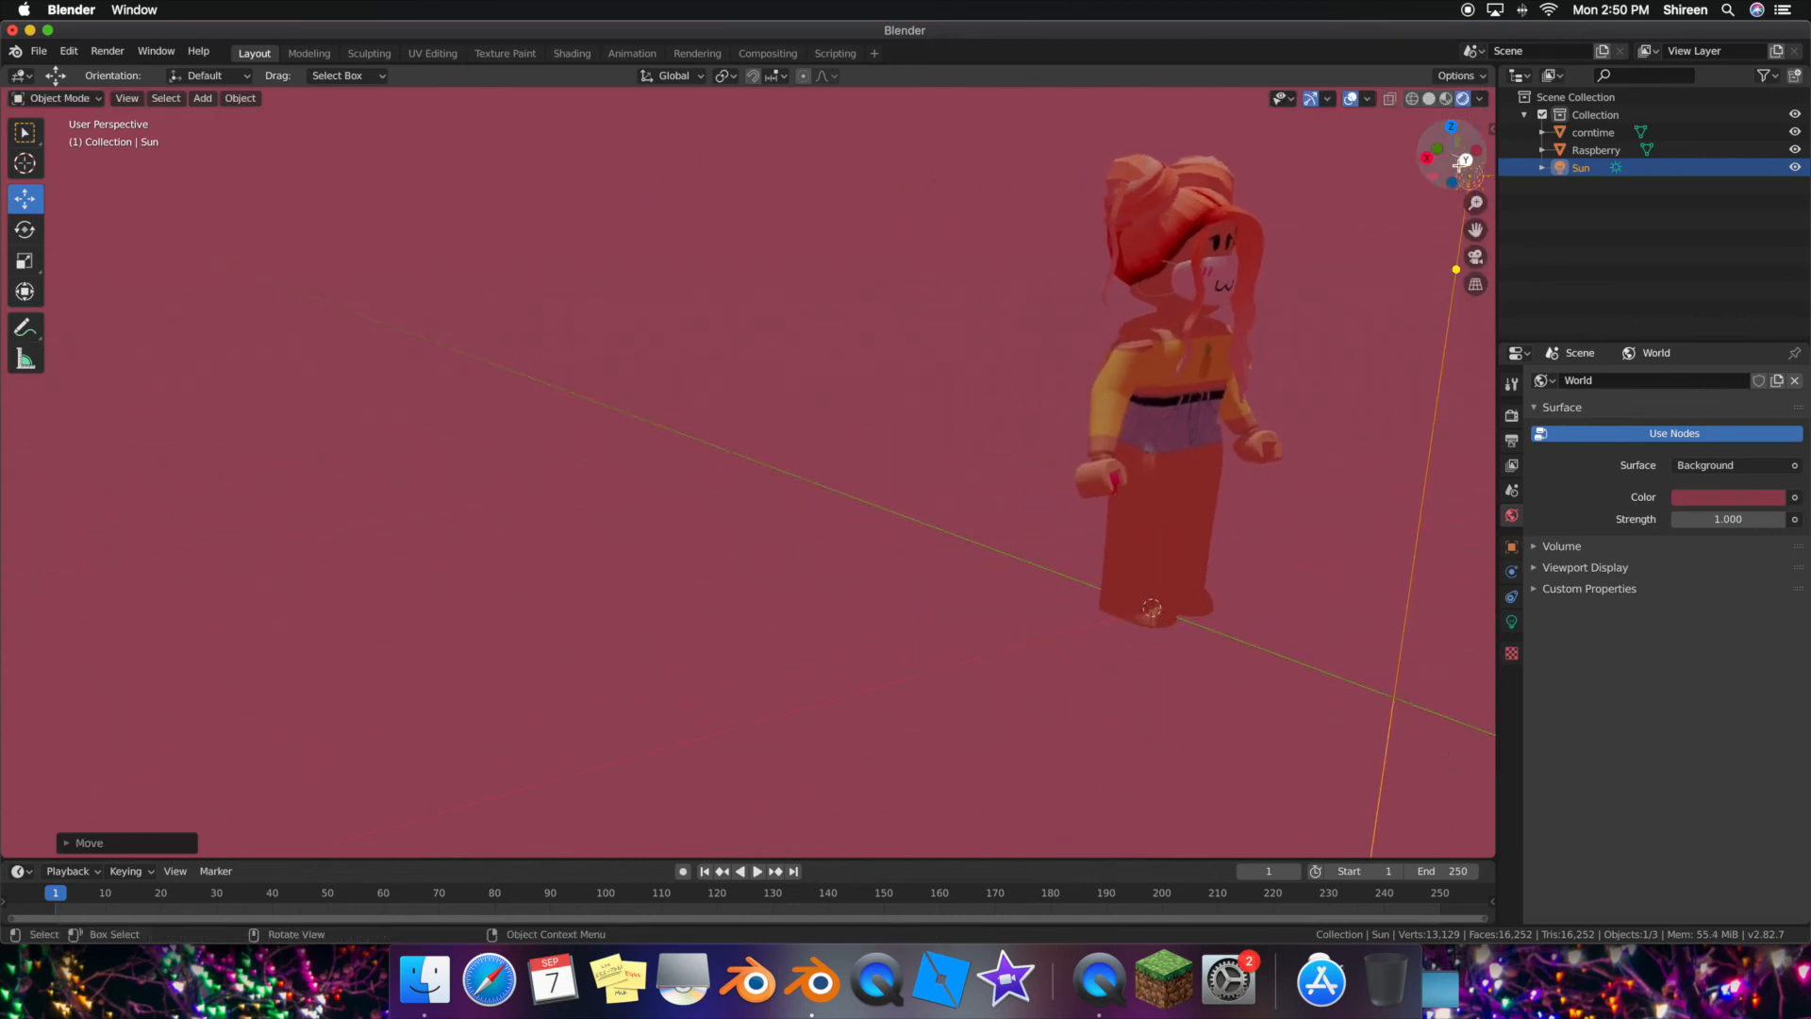
pyautogui.click(25, 291)
pyautogui.hotkey('shift', '`')
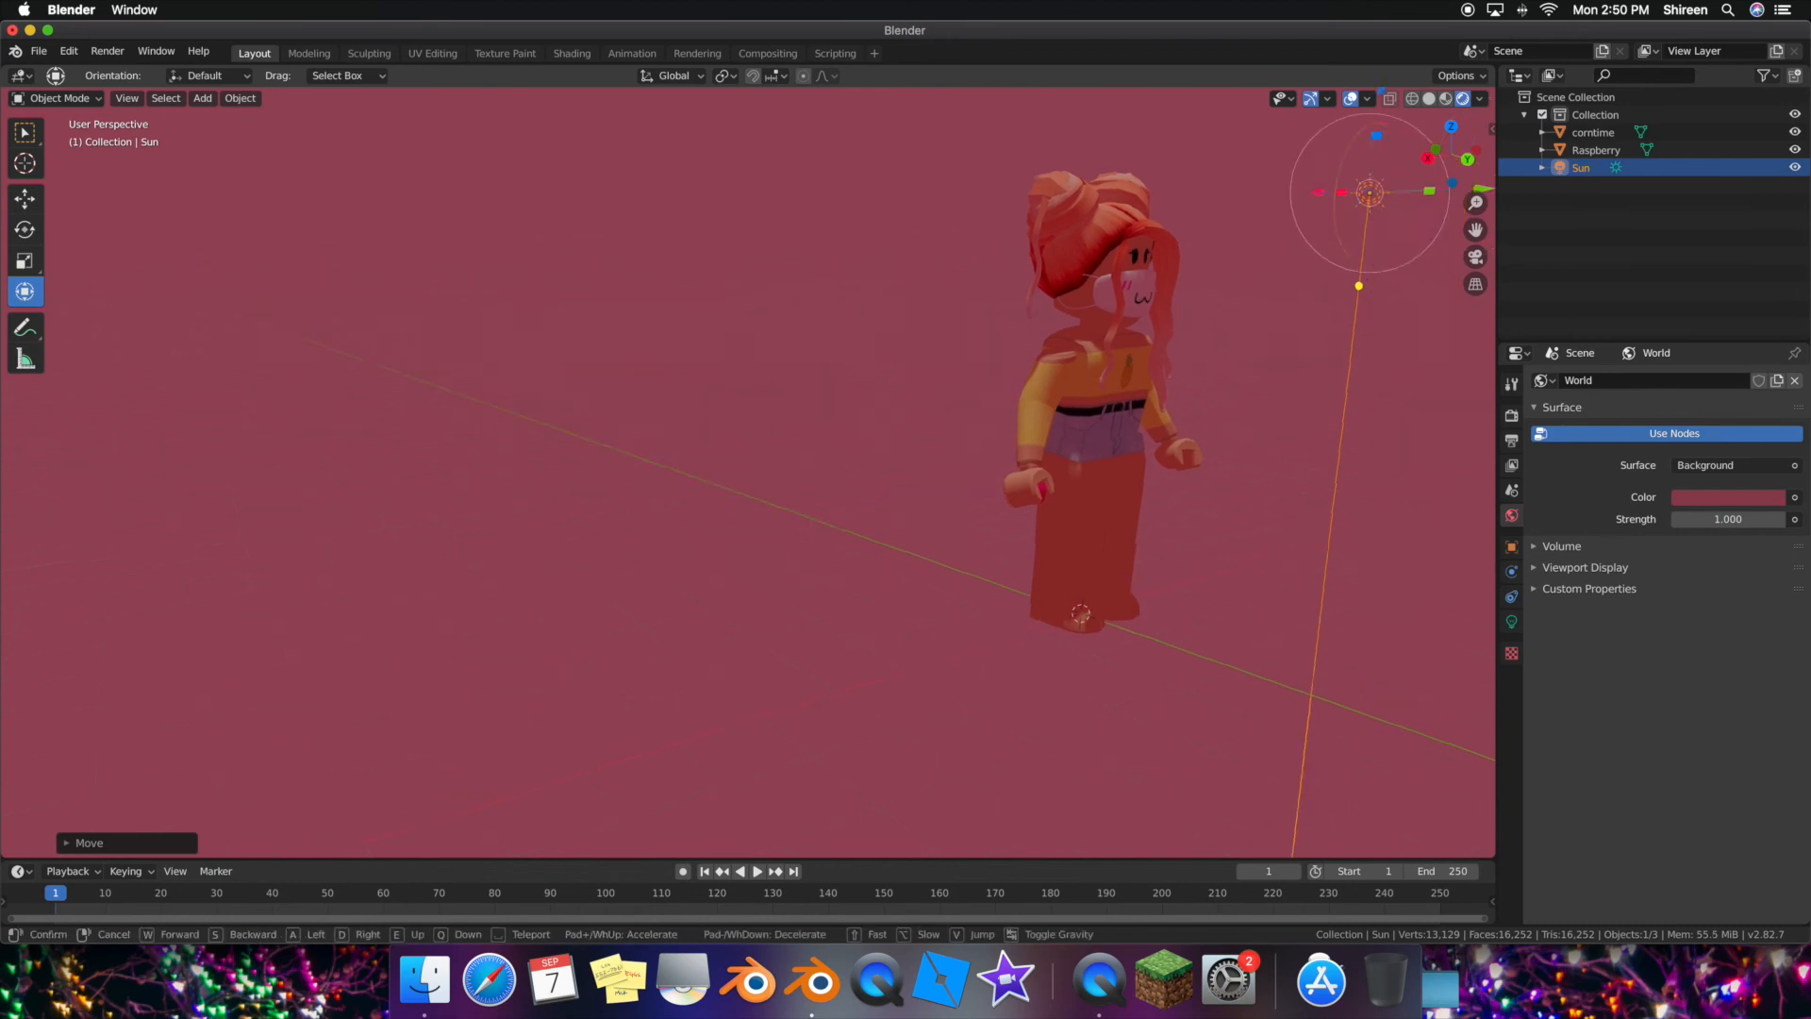
pyautogui.press('w')
pyautogui.press('s')
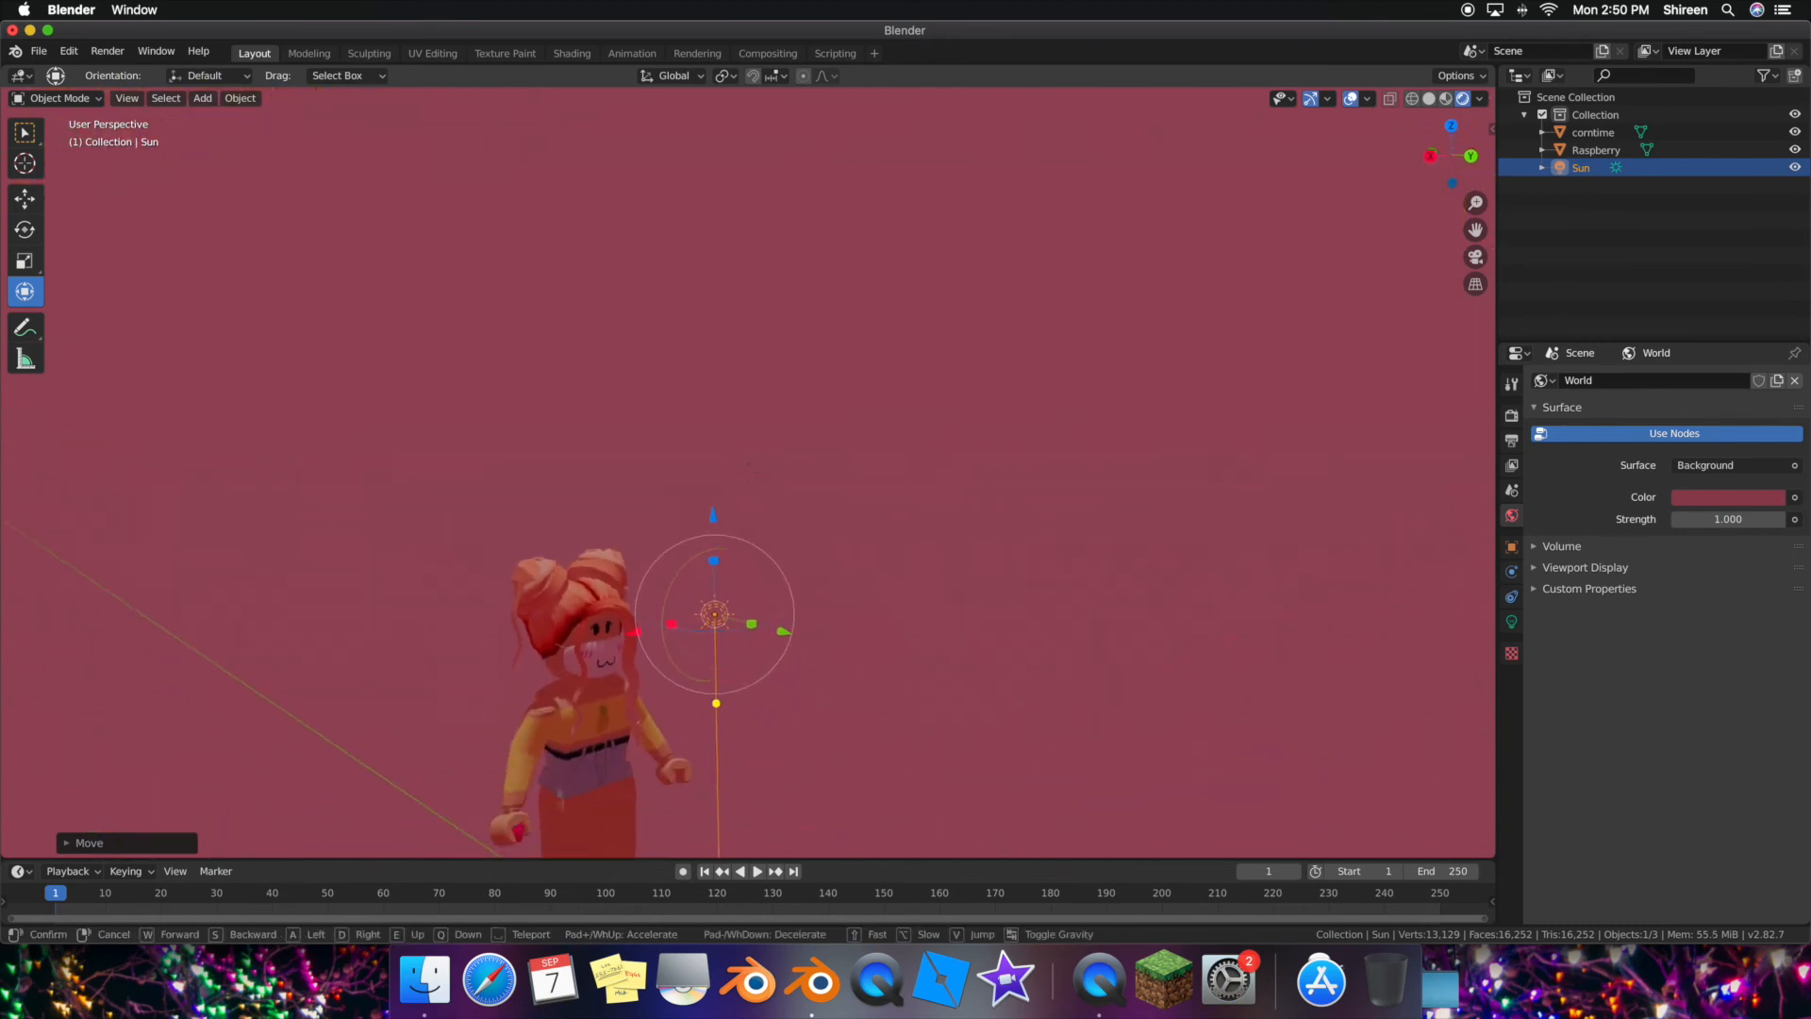
pyautogui.click(754, 432)
pyautogui.moveTo(754, 432); pyautogui.dragTo(741, 486)
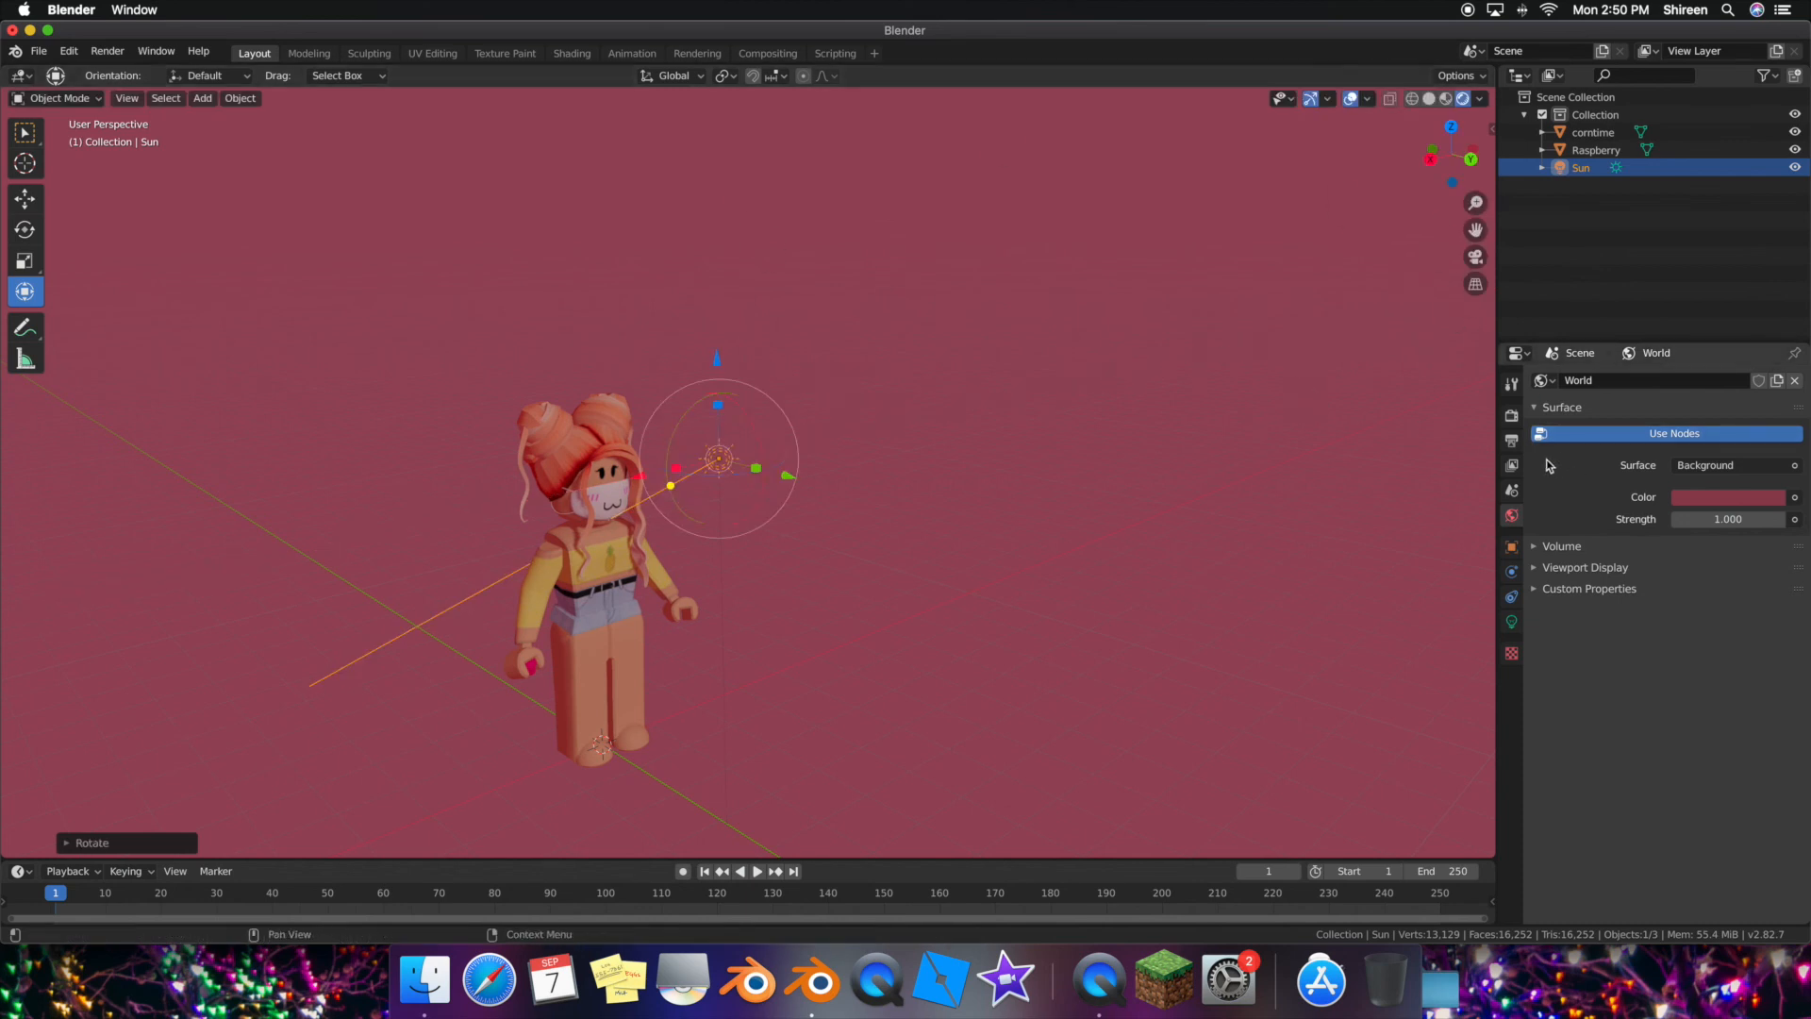
# - Set the Sun light's strength to 2.82
pyautogui.click(1511, 621)
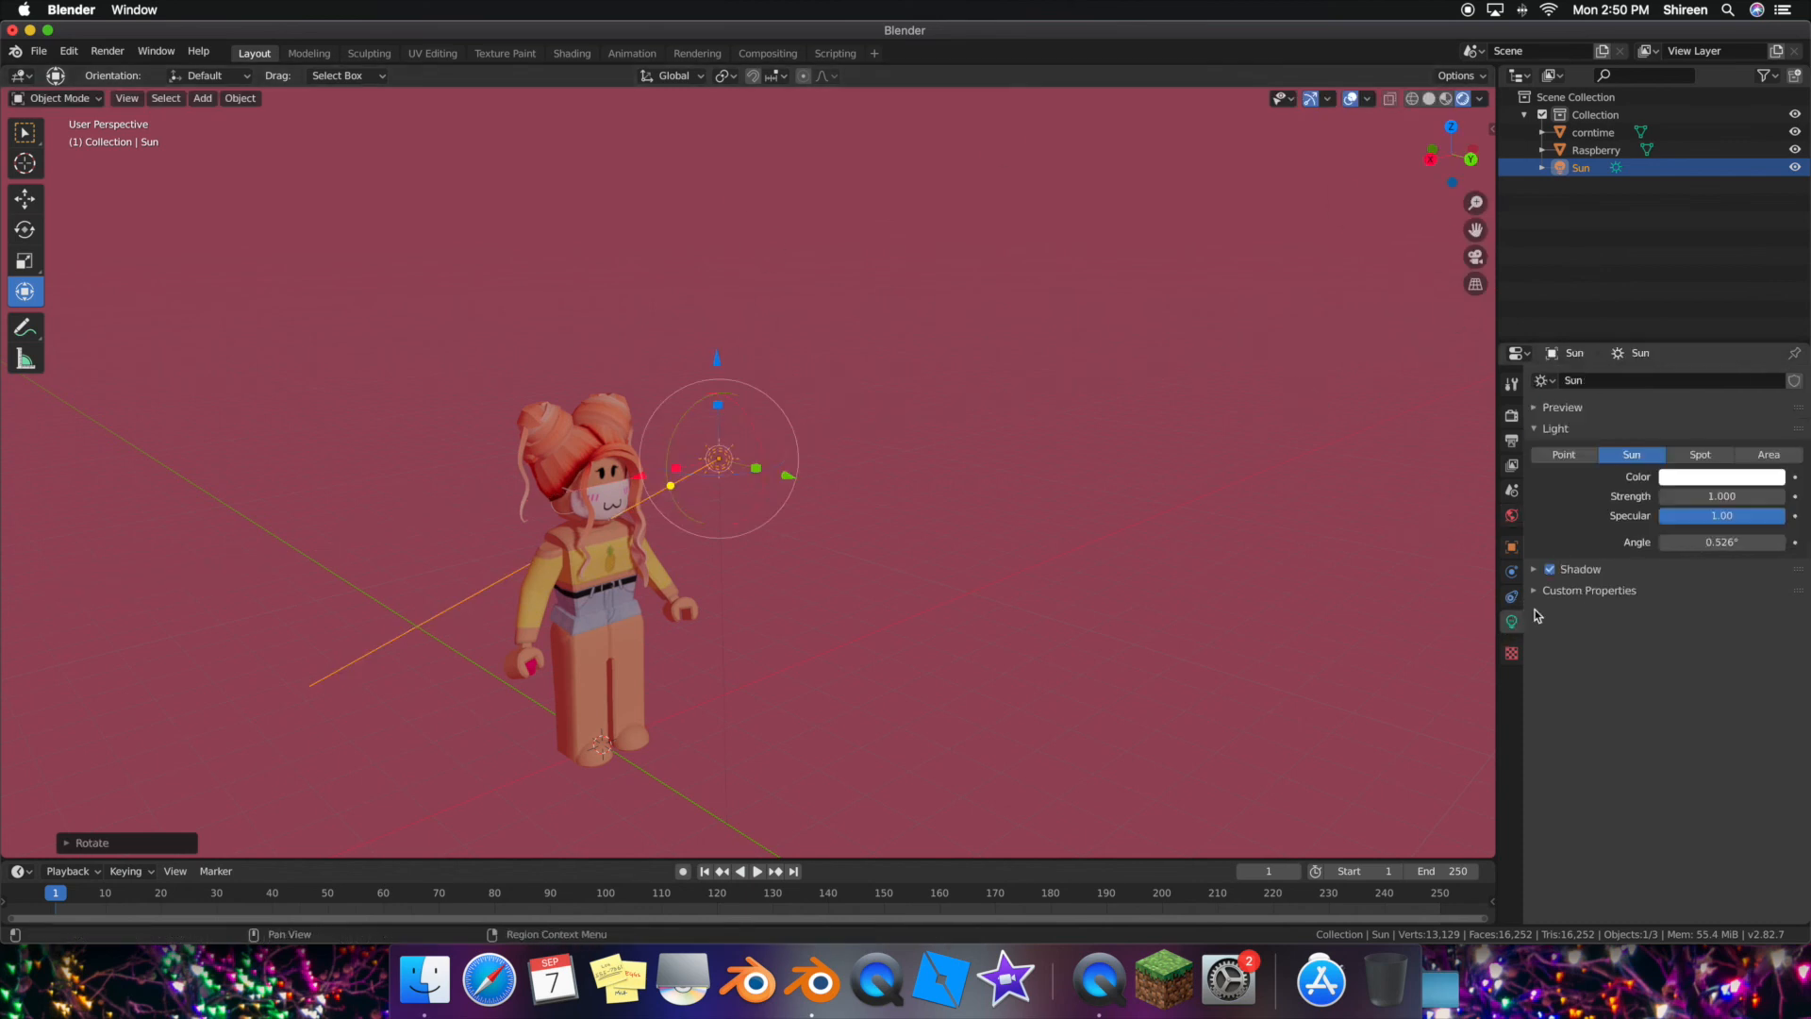
pyautogui.click(1688, 495)
pyautogui.write('2.82')
pyautogui.press('Return')
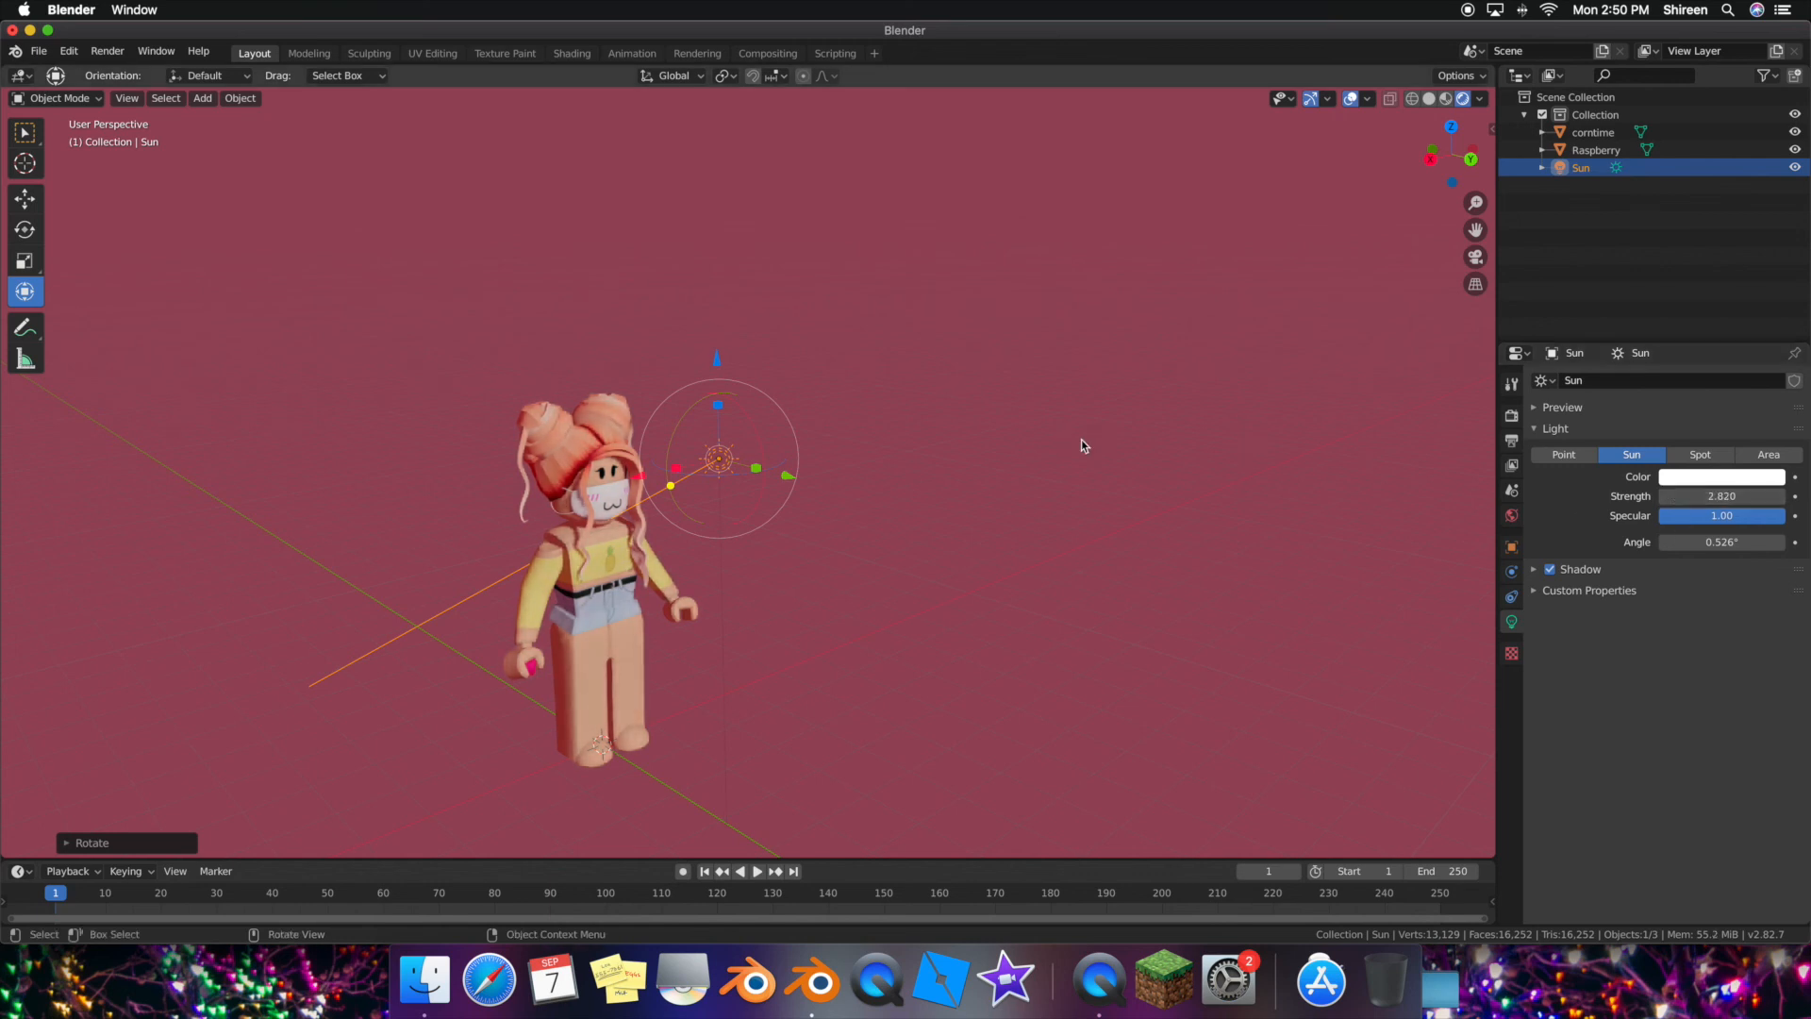
# - Add a new camera to the scene at the avatar's feet
pyautogui.moveTo(974, 349); pyautogui.dragTo(946, 320, button='middle')
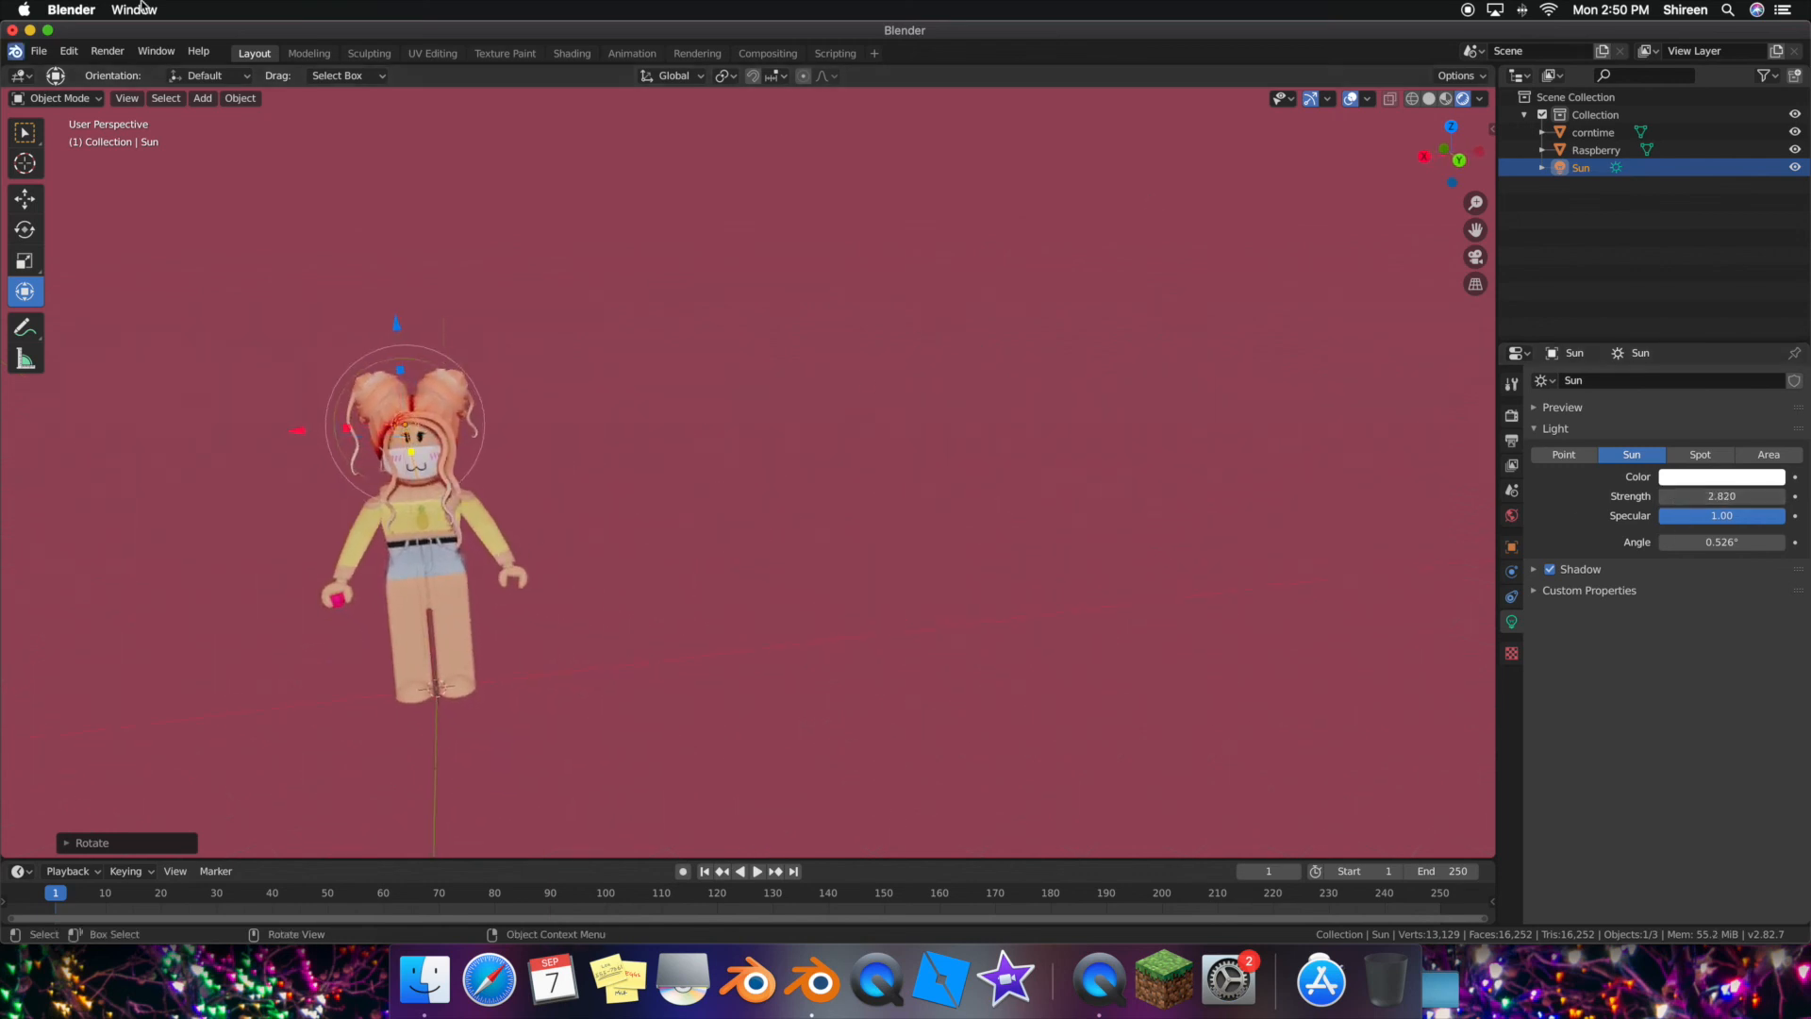
pyautogui.moveTo(490, 474); pyautogui.dragTo(490, 402, button='middle')
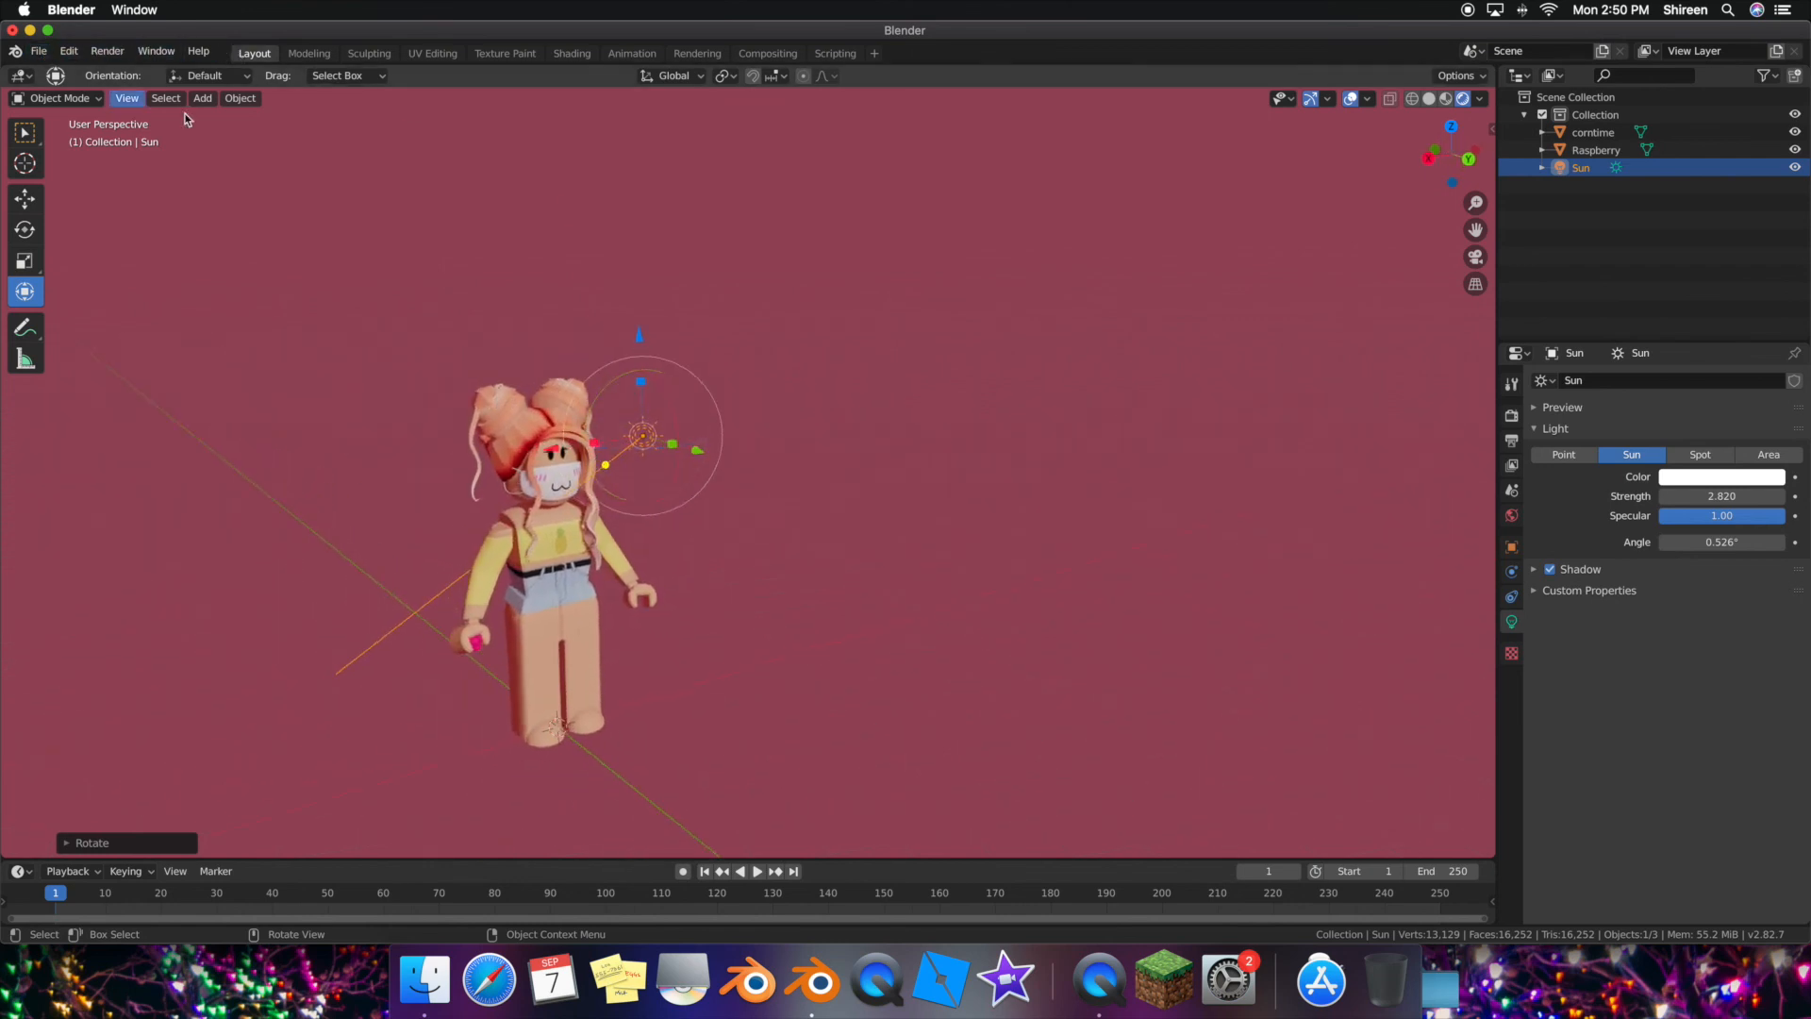
pyautogui.hotkey('shift', 'a')
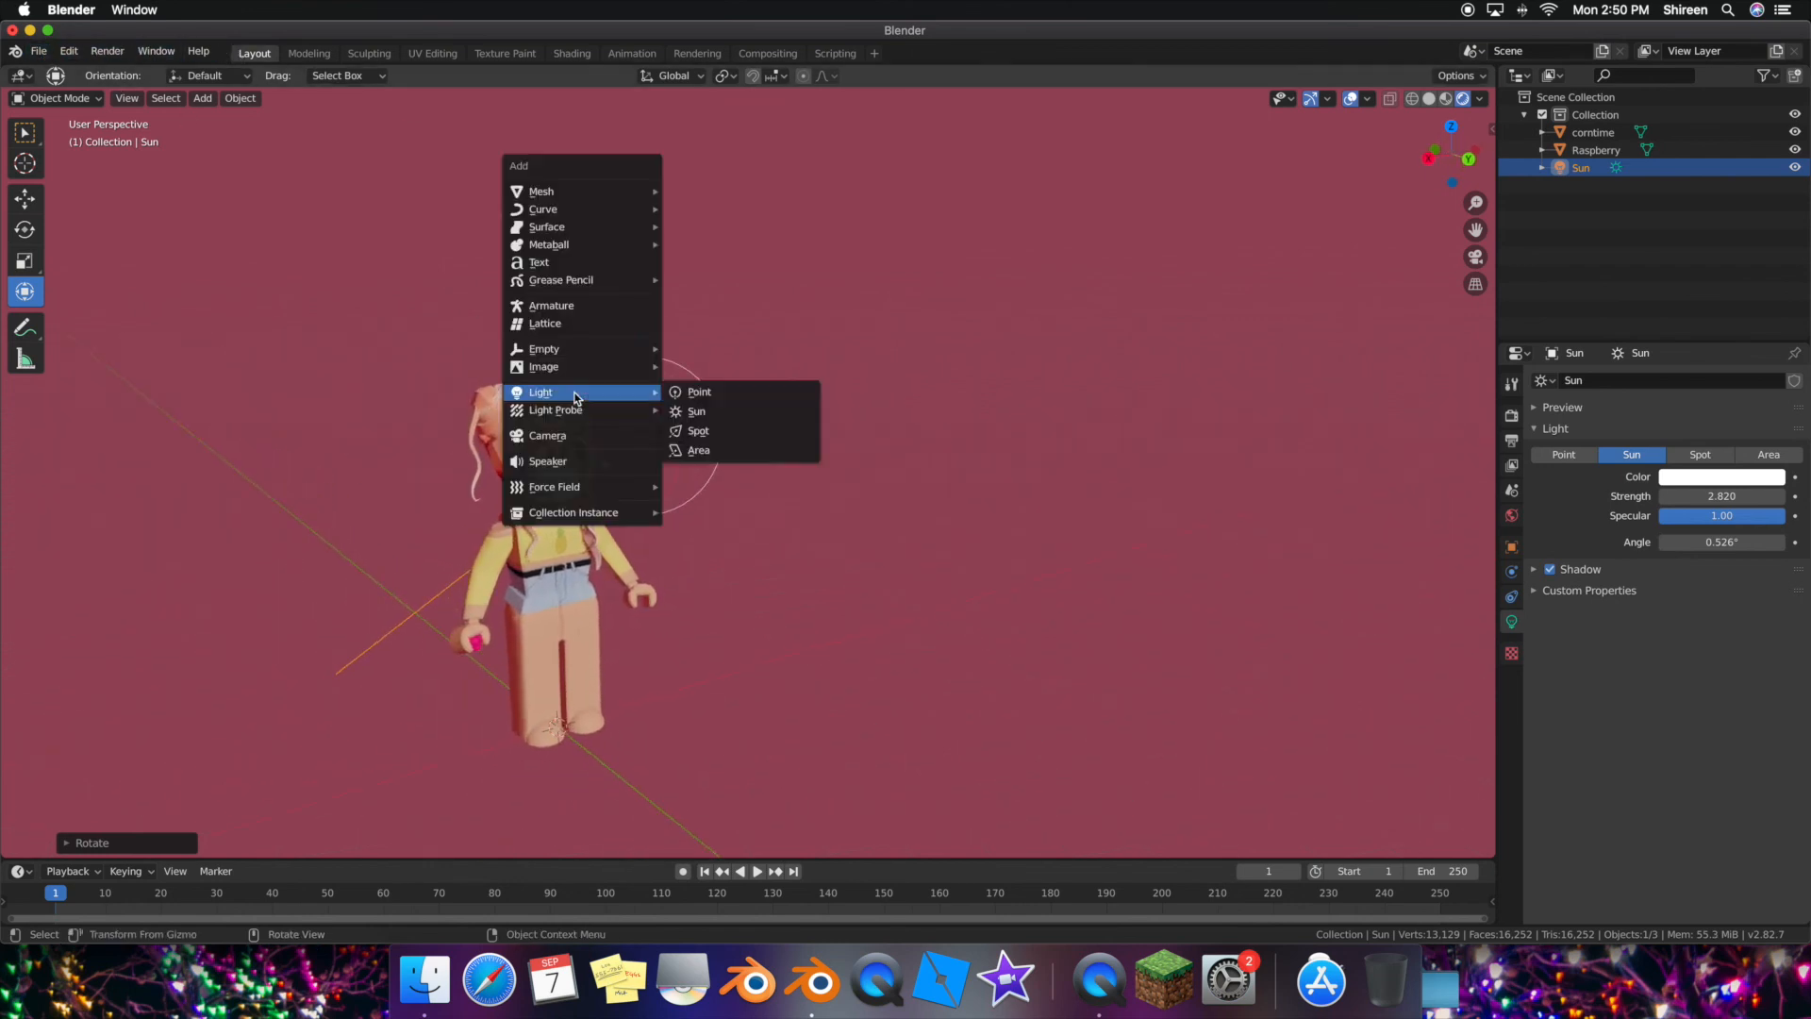
pyautogui.click(585, 437)
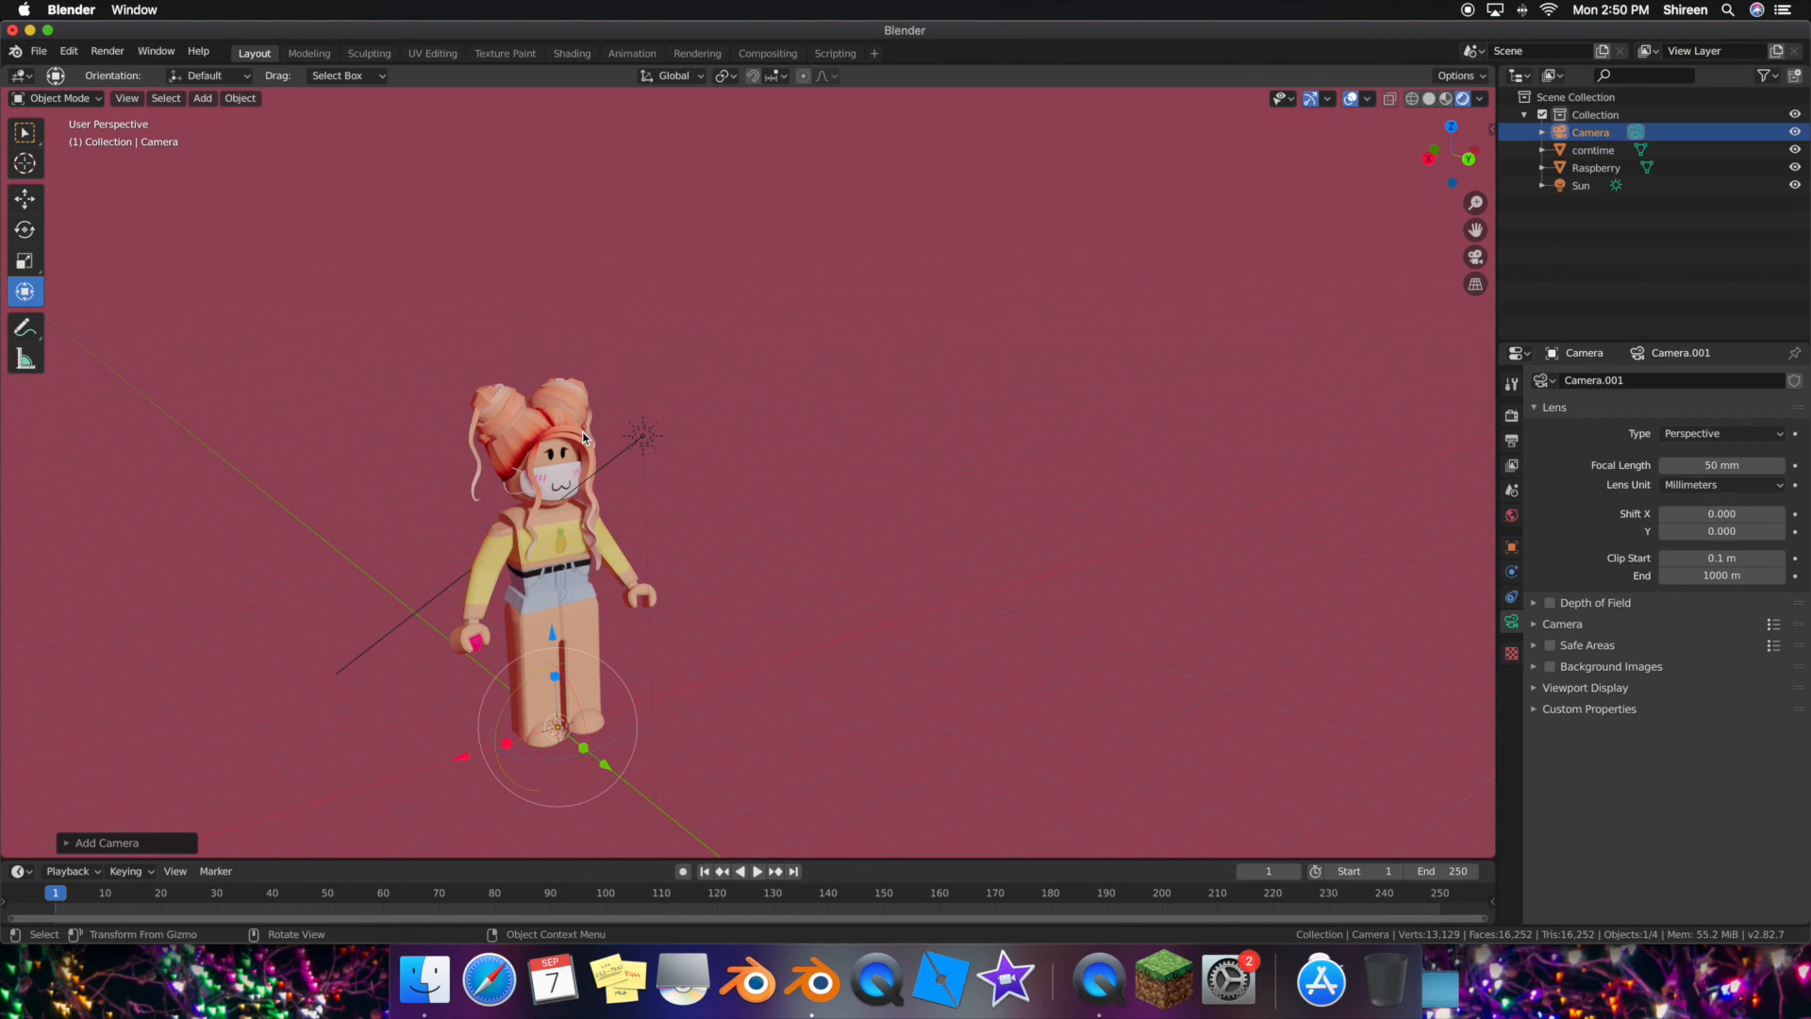
# - Look through the new camera and fly it back to frame the avatar from the front, from hair buns to upper legs
pyautogui.press('`')
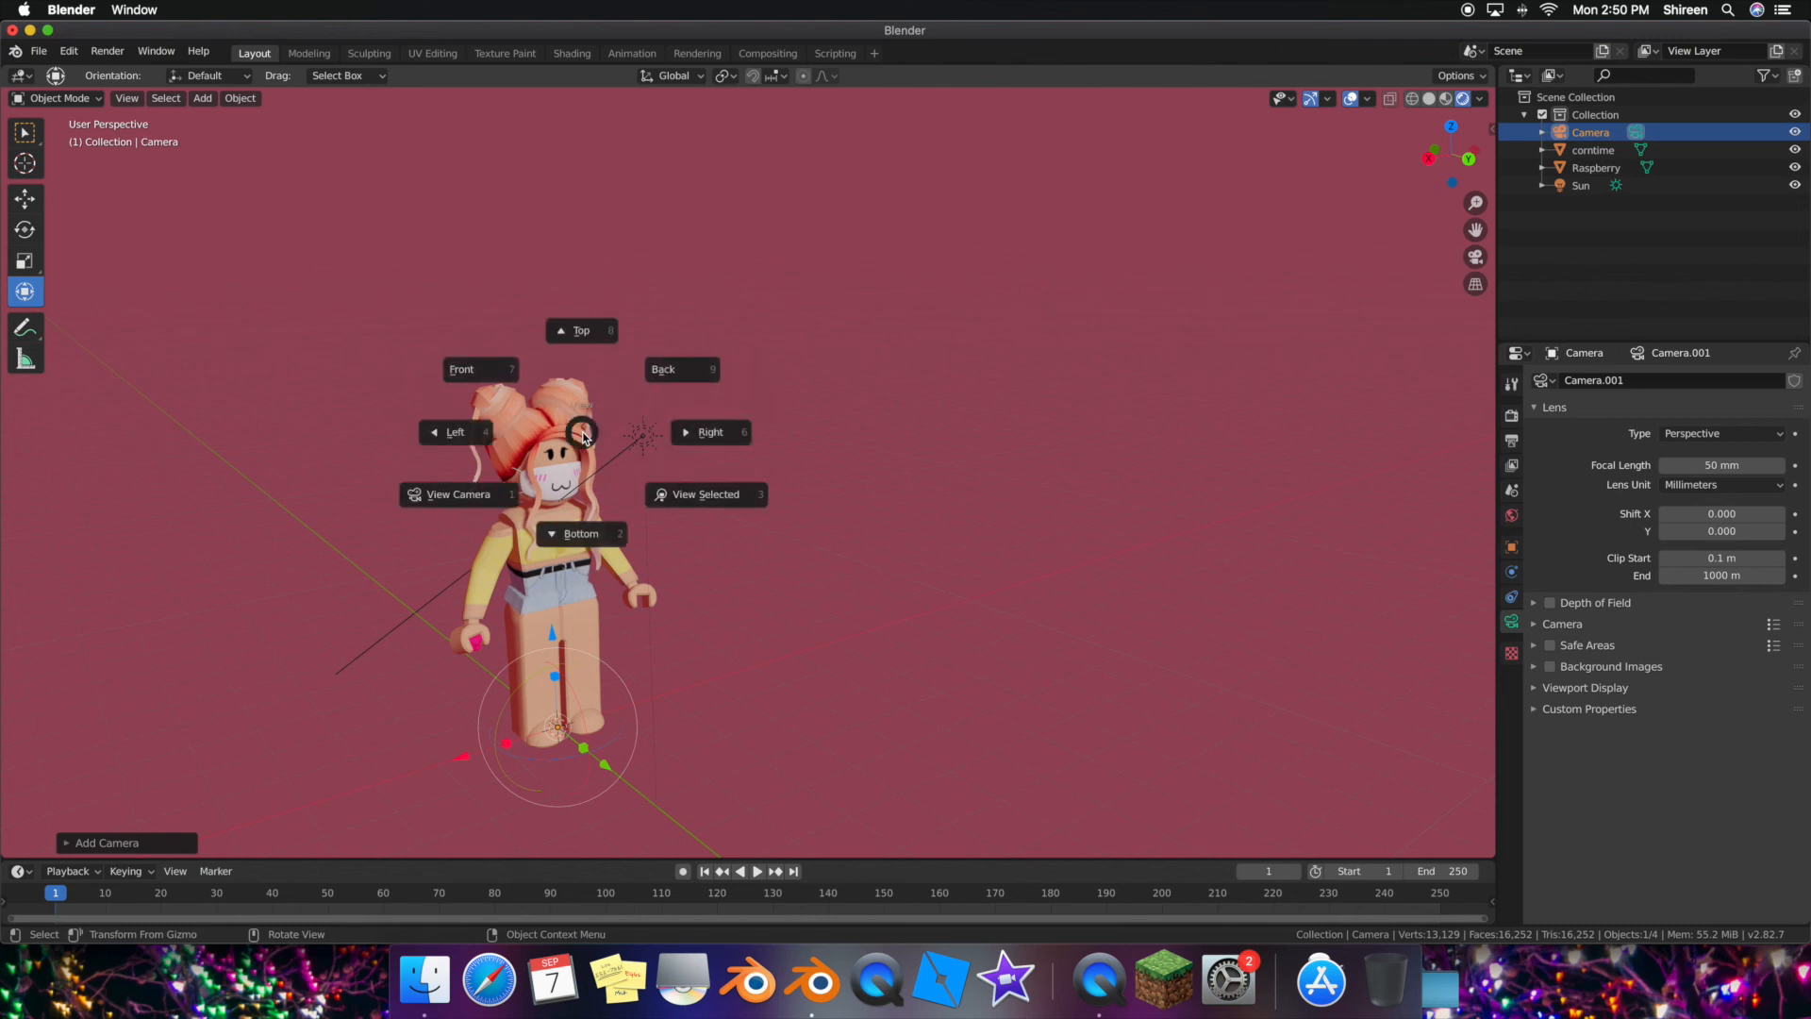
pyautogui.click(507, 506)
pyautogui.hotkey('shift', '`')
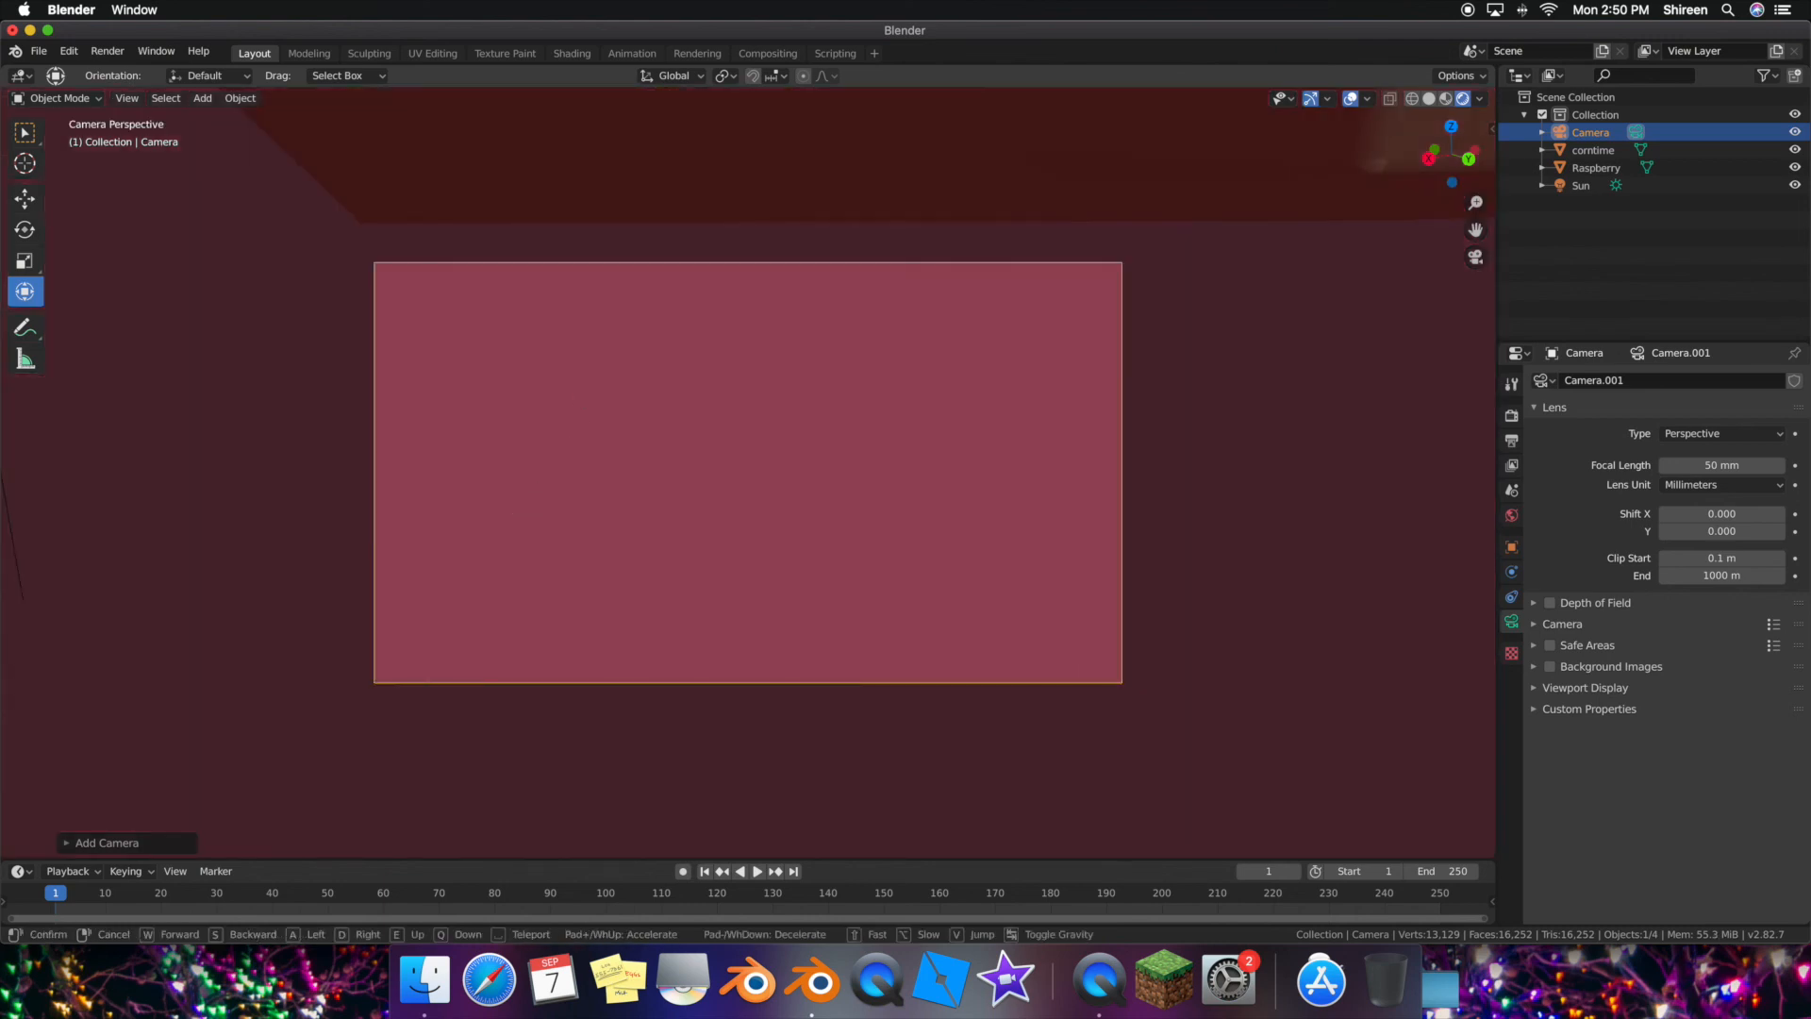
pyautogui.press('s')
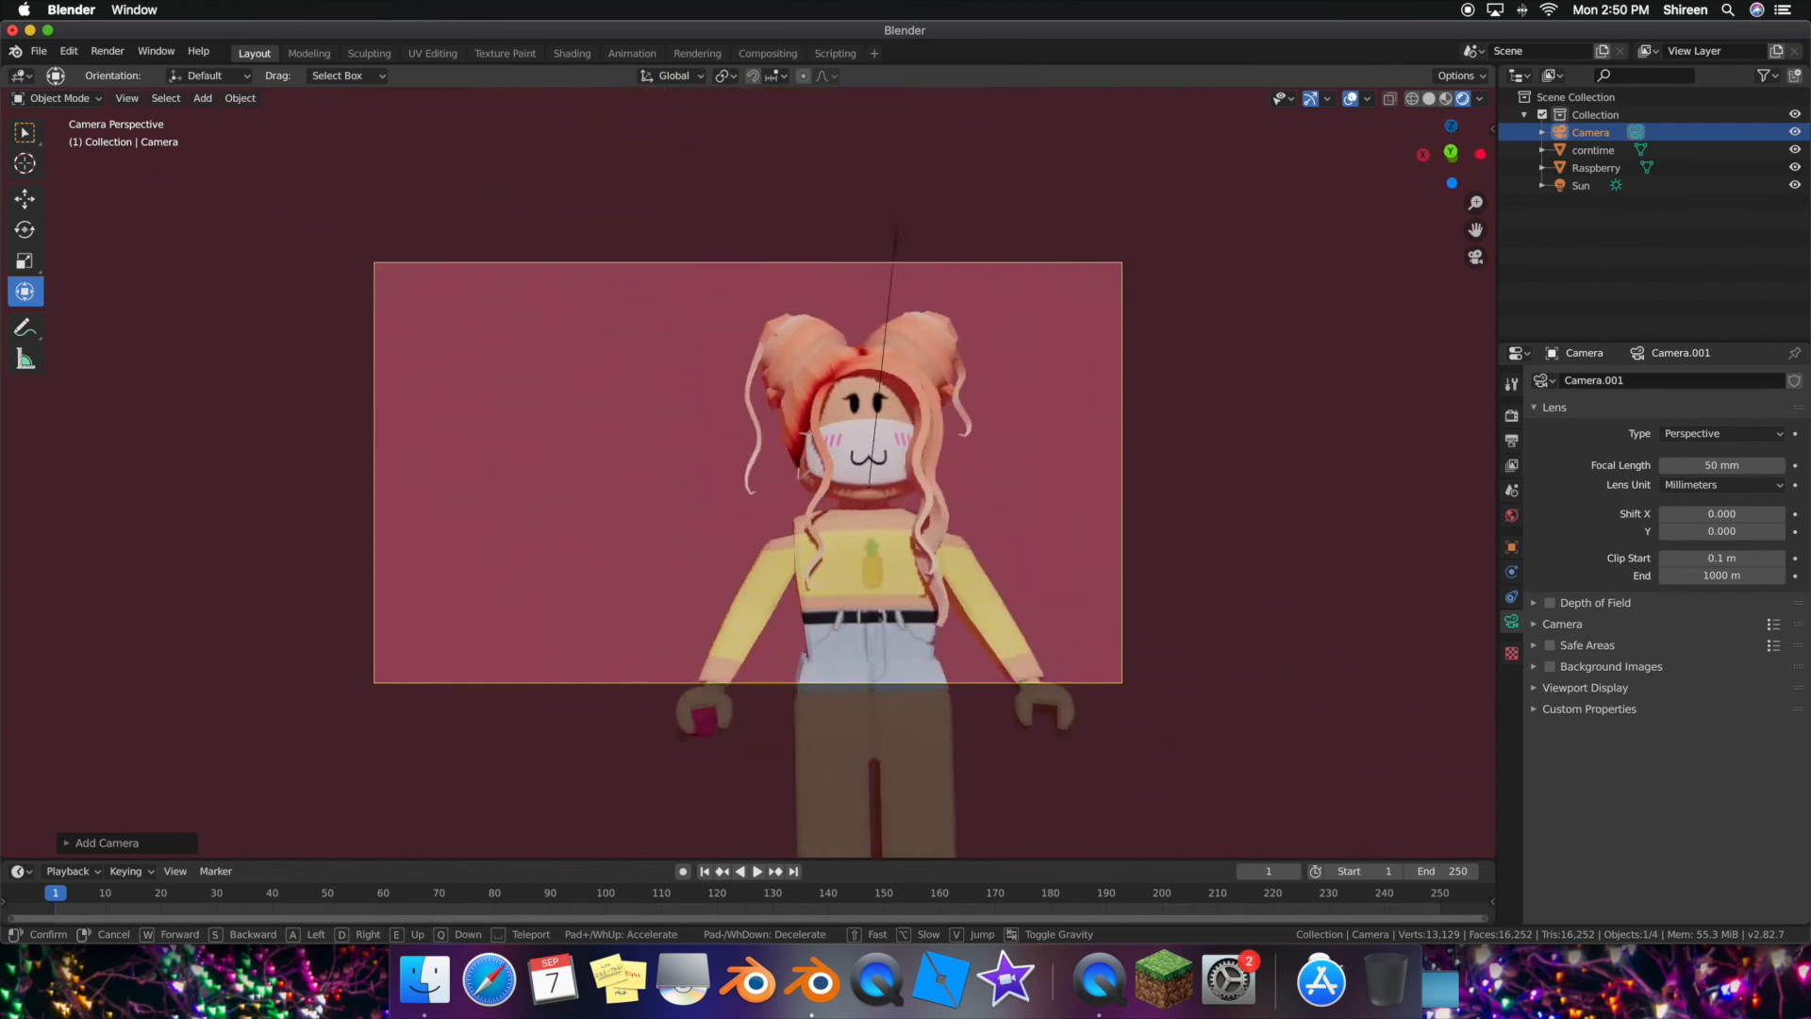
pyautogui.press('w')
pyautogui.press('s')
pyautogui.press('w')
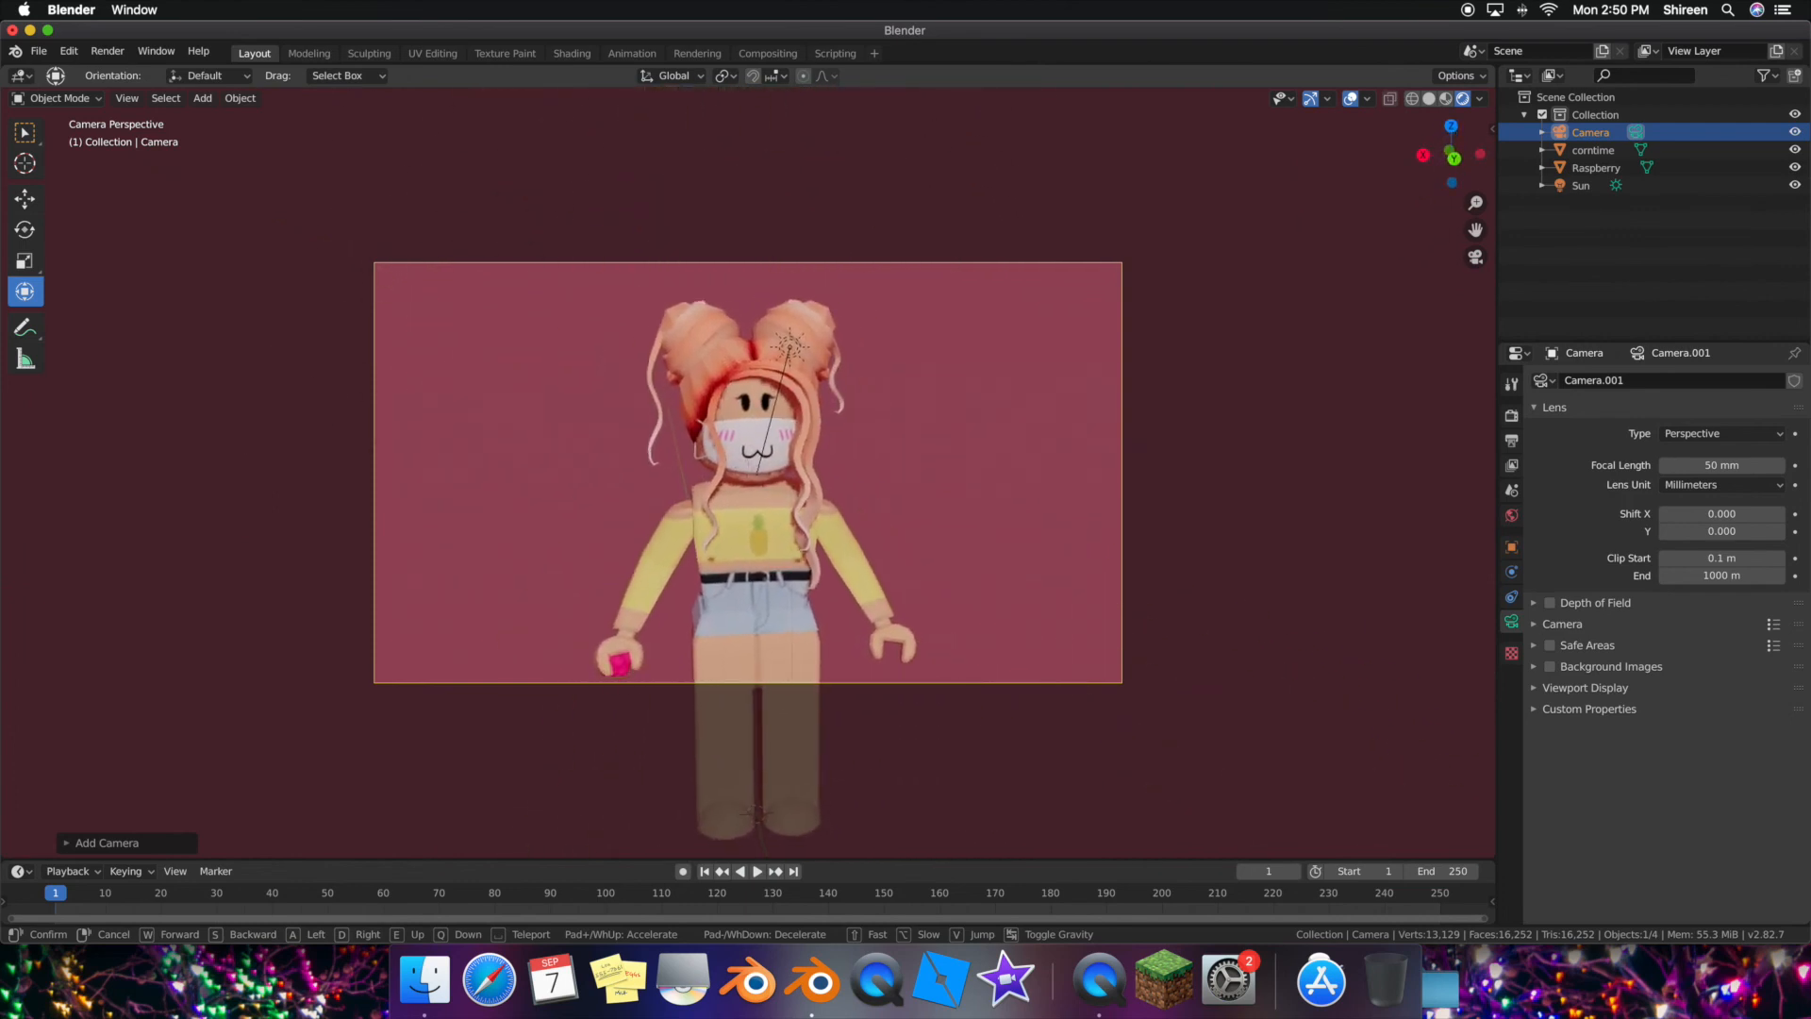
pyautogui.press('w')
pyautogui.press('s')
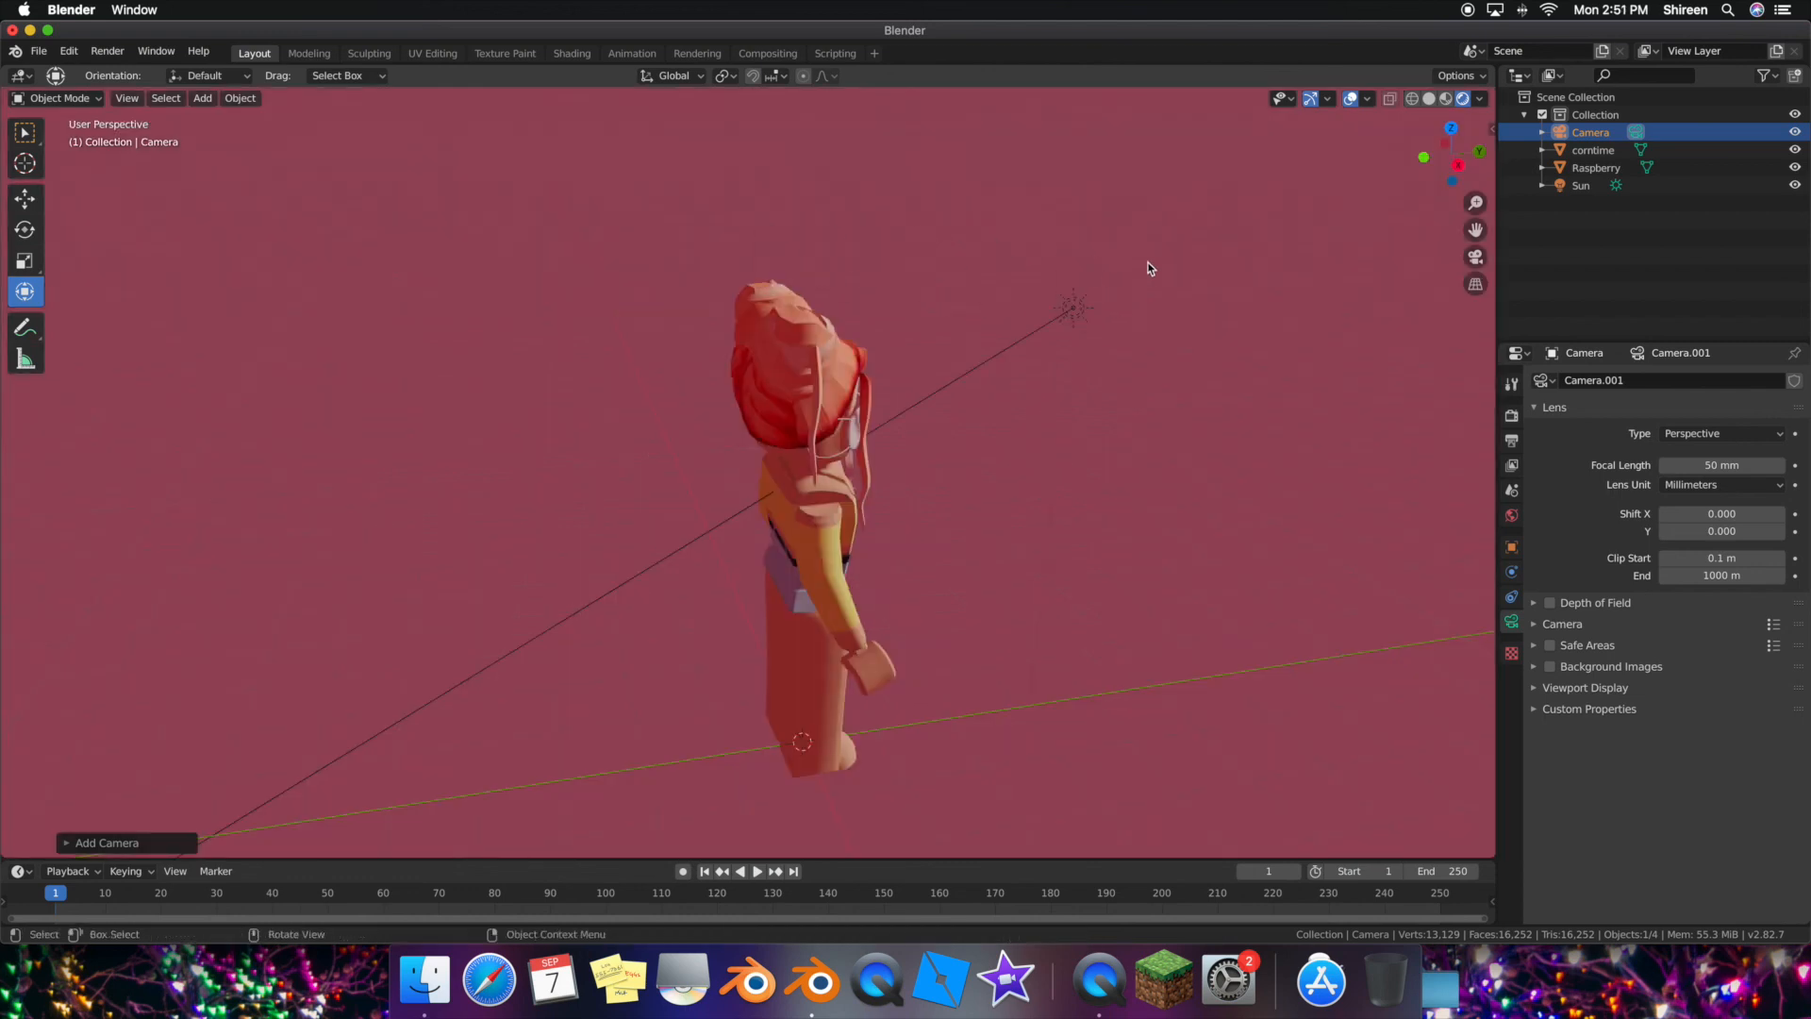
# - Render a still image of the avatar from the new camera
pyautogui.moveTo(981, 269); pyautogui.dragTo(976, 269, button='middle')
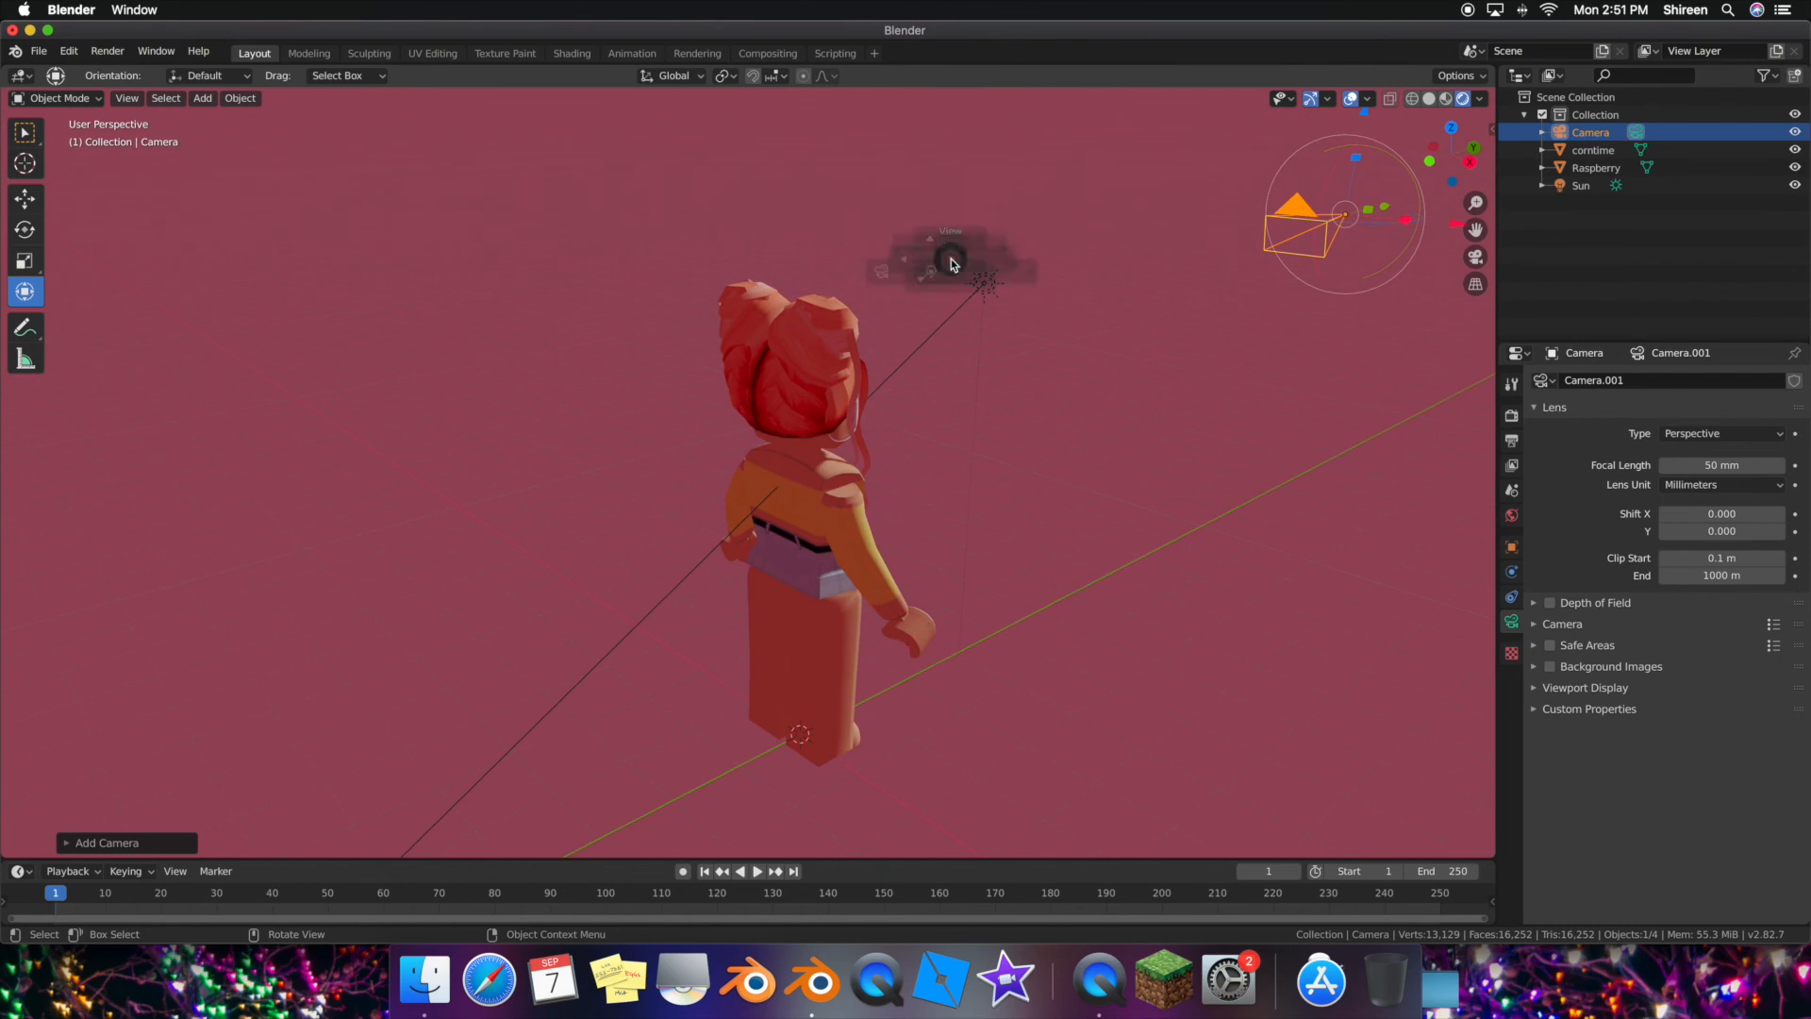
pyautogui.press('`')
pyautogui.click(636, 558)
pyautogui.moveTo(959, 433); pyautogui.dragTo(1108, 433, button='middle')
pyautogui.click(117, 56)
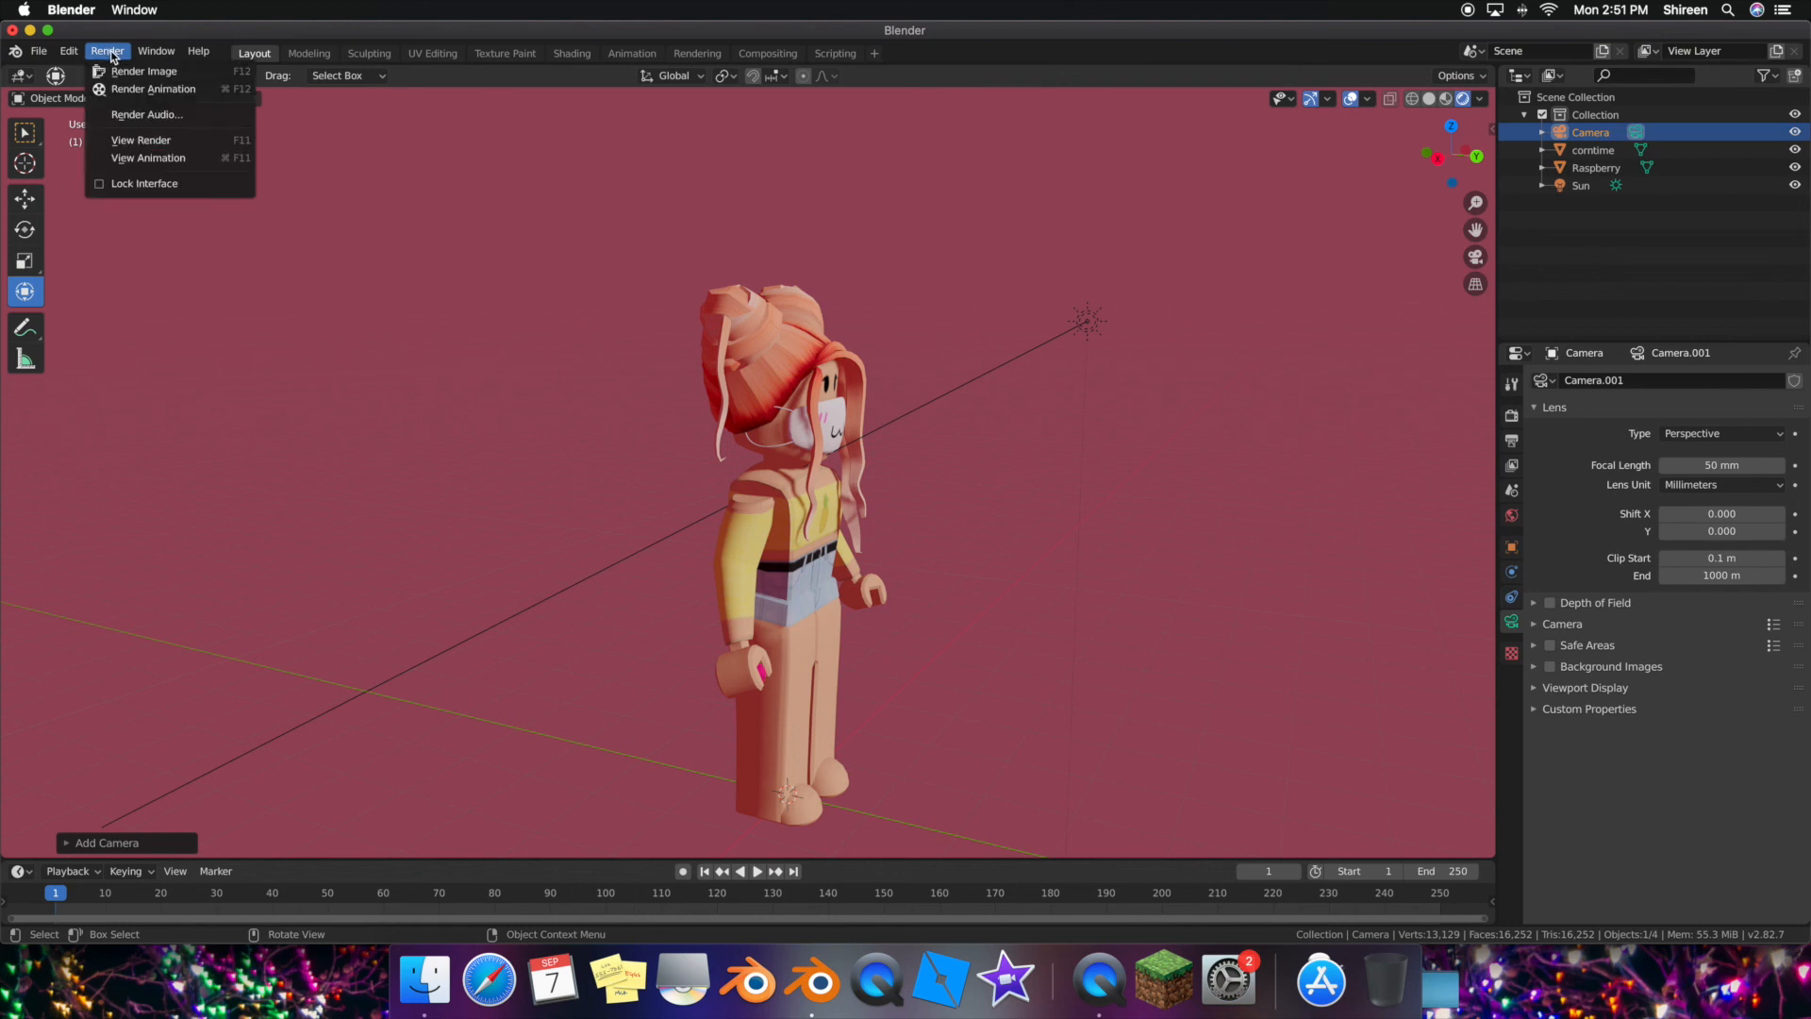
pyautogui.click(127, 73)
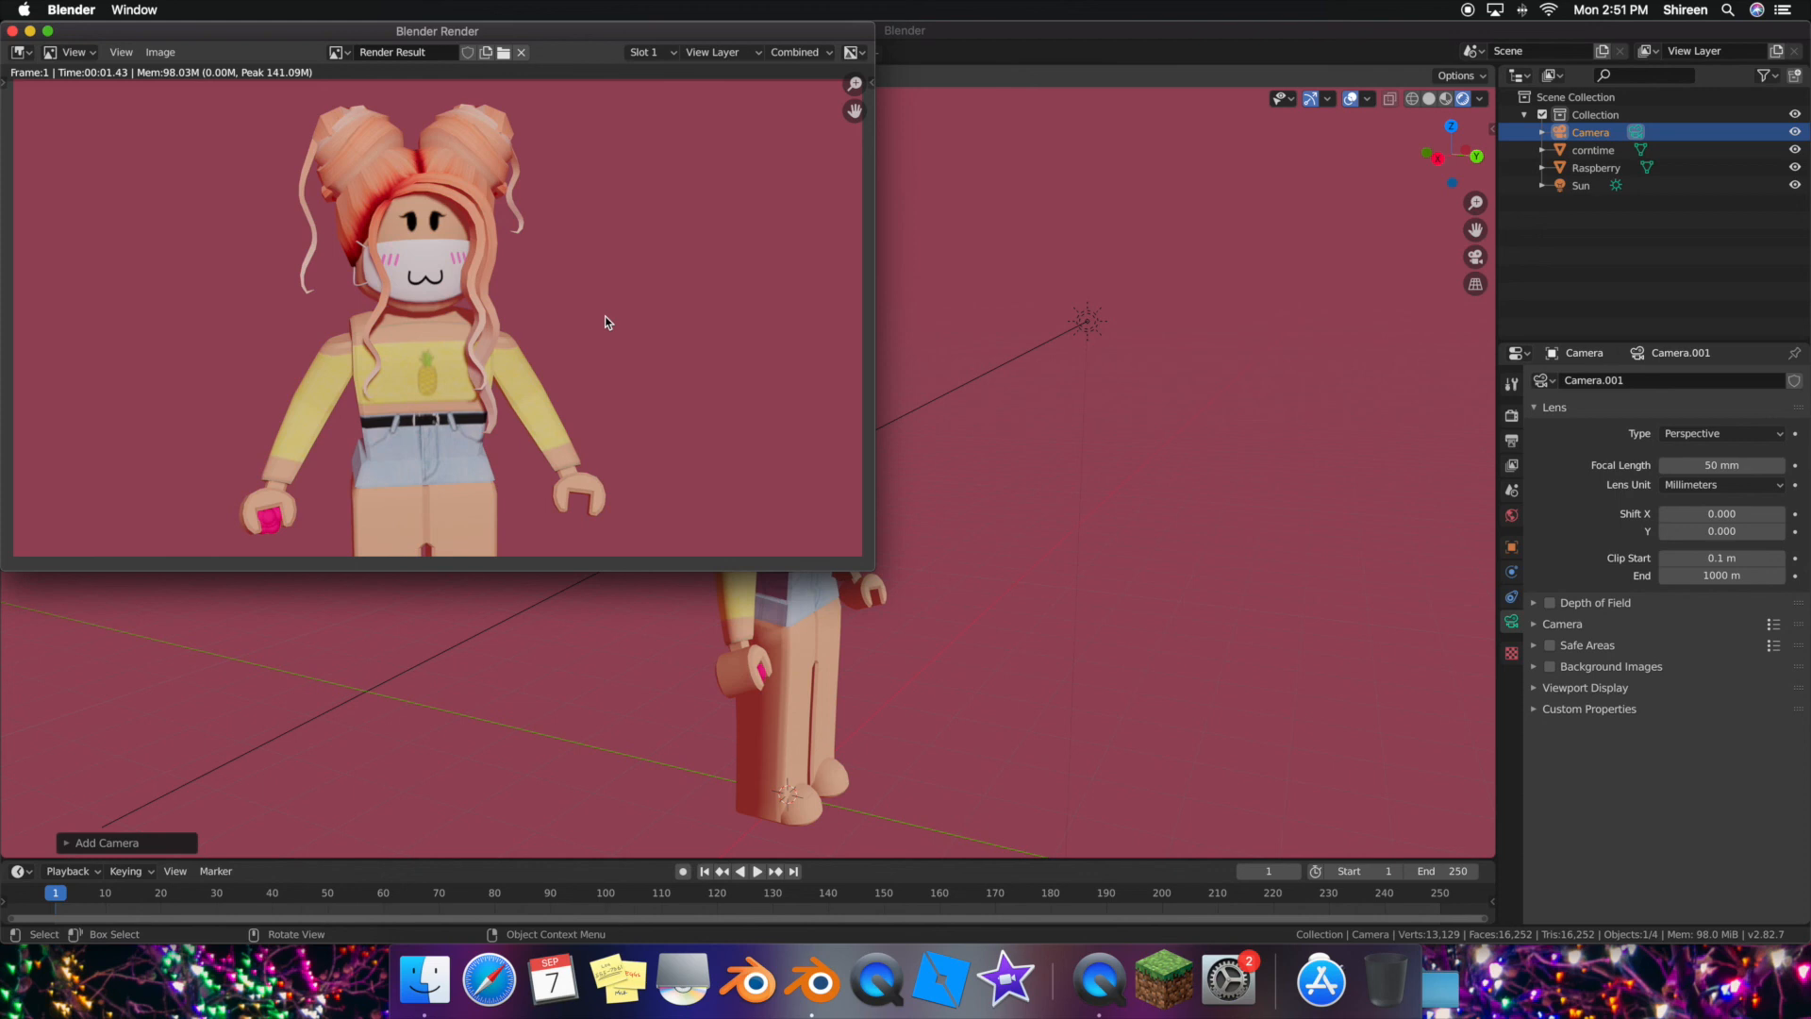
# - Enlarge the render result to full screen and examine the avatar's lighting, framing and the raspberry in her hand
pyautogui.click(48, 31)
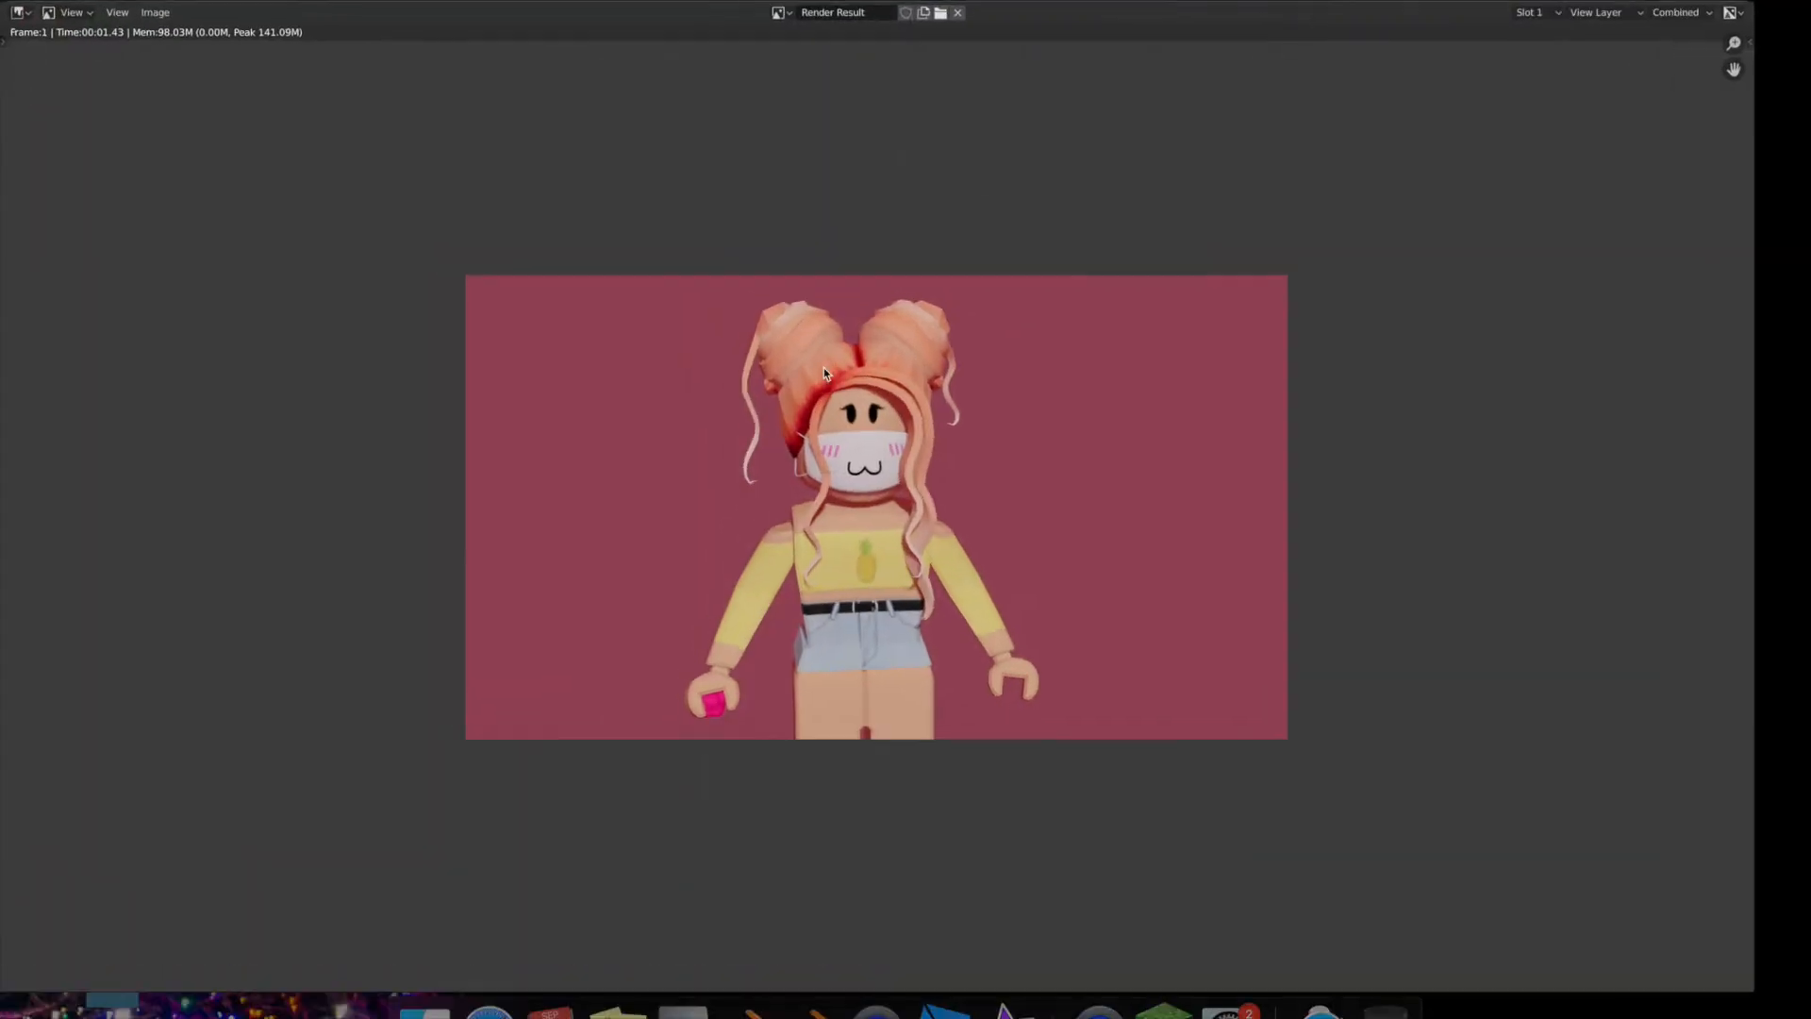
pyautogui.hscroll(-3, 825, 372)
pyautogui.hscroll(5, 824, 371)
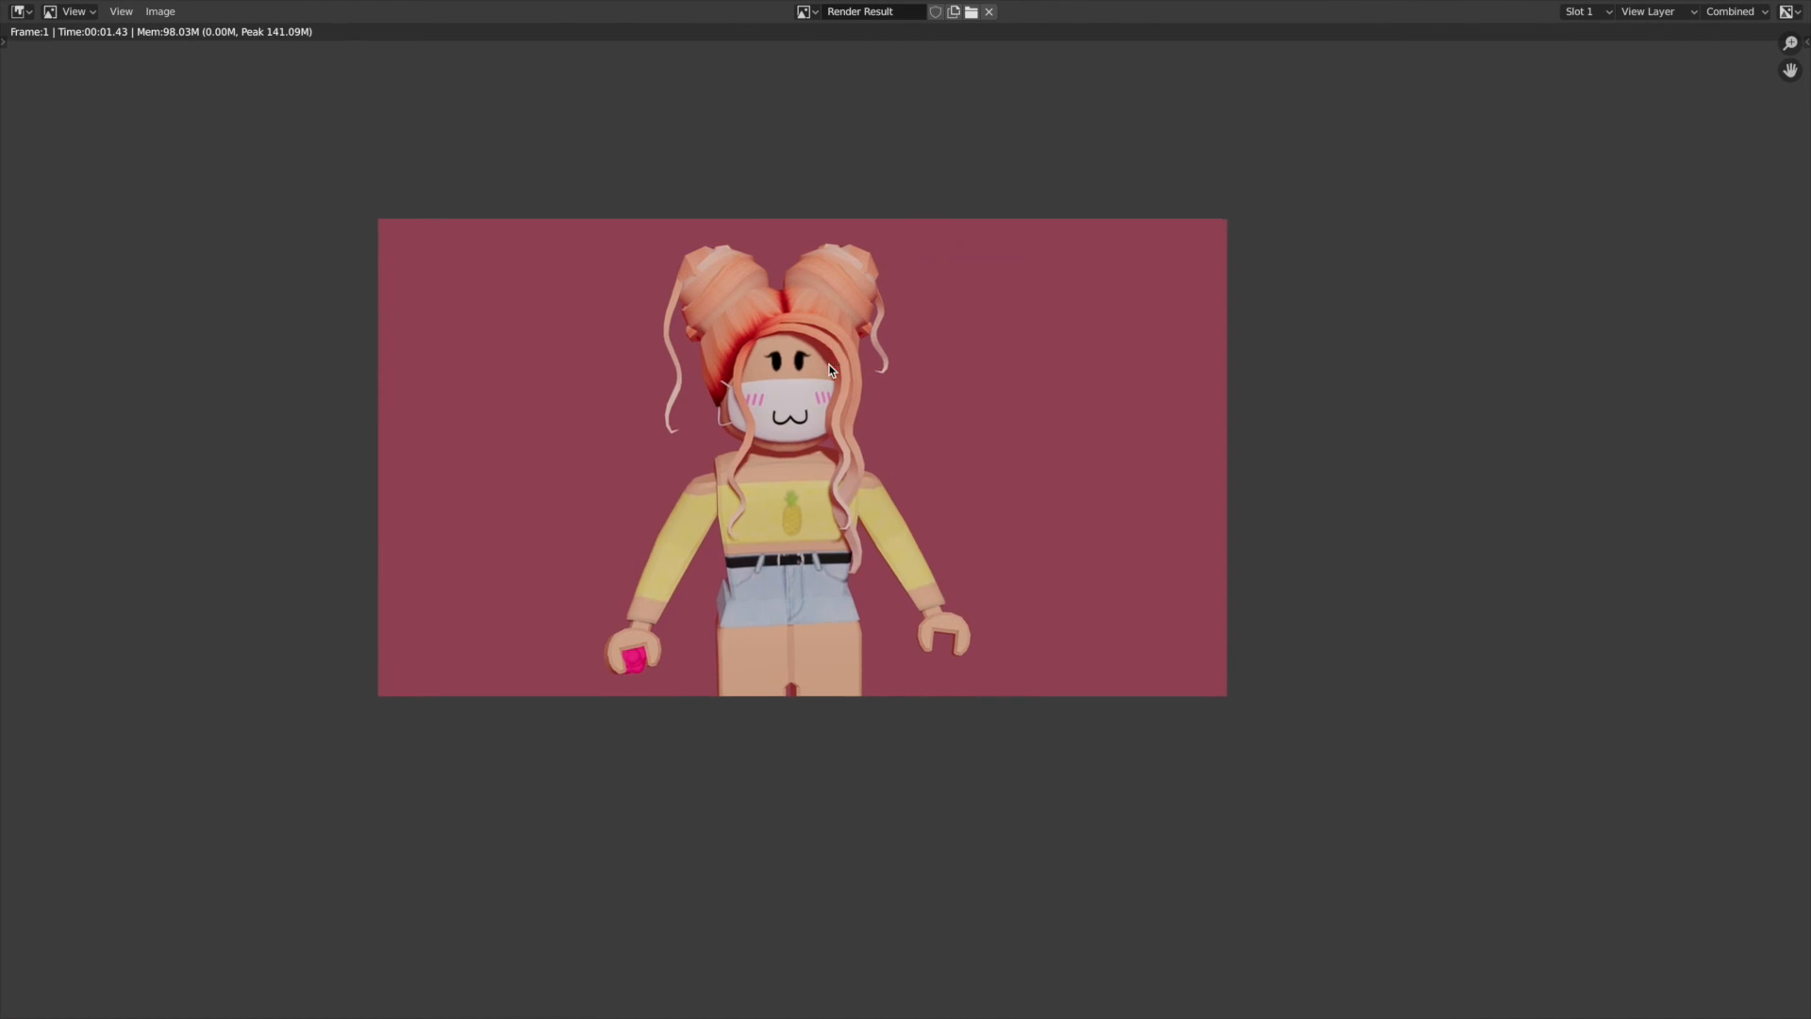
pyautogui.scroll(-3, 829, 362)
pyautogui.scroll(3, 831, 367)
pyautogui.hscroll(3, 831, 367)
pyautogui.hscroll(-3, 831, 368)
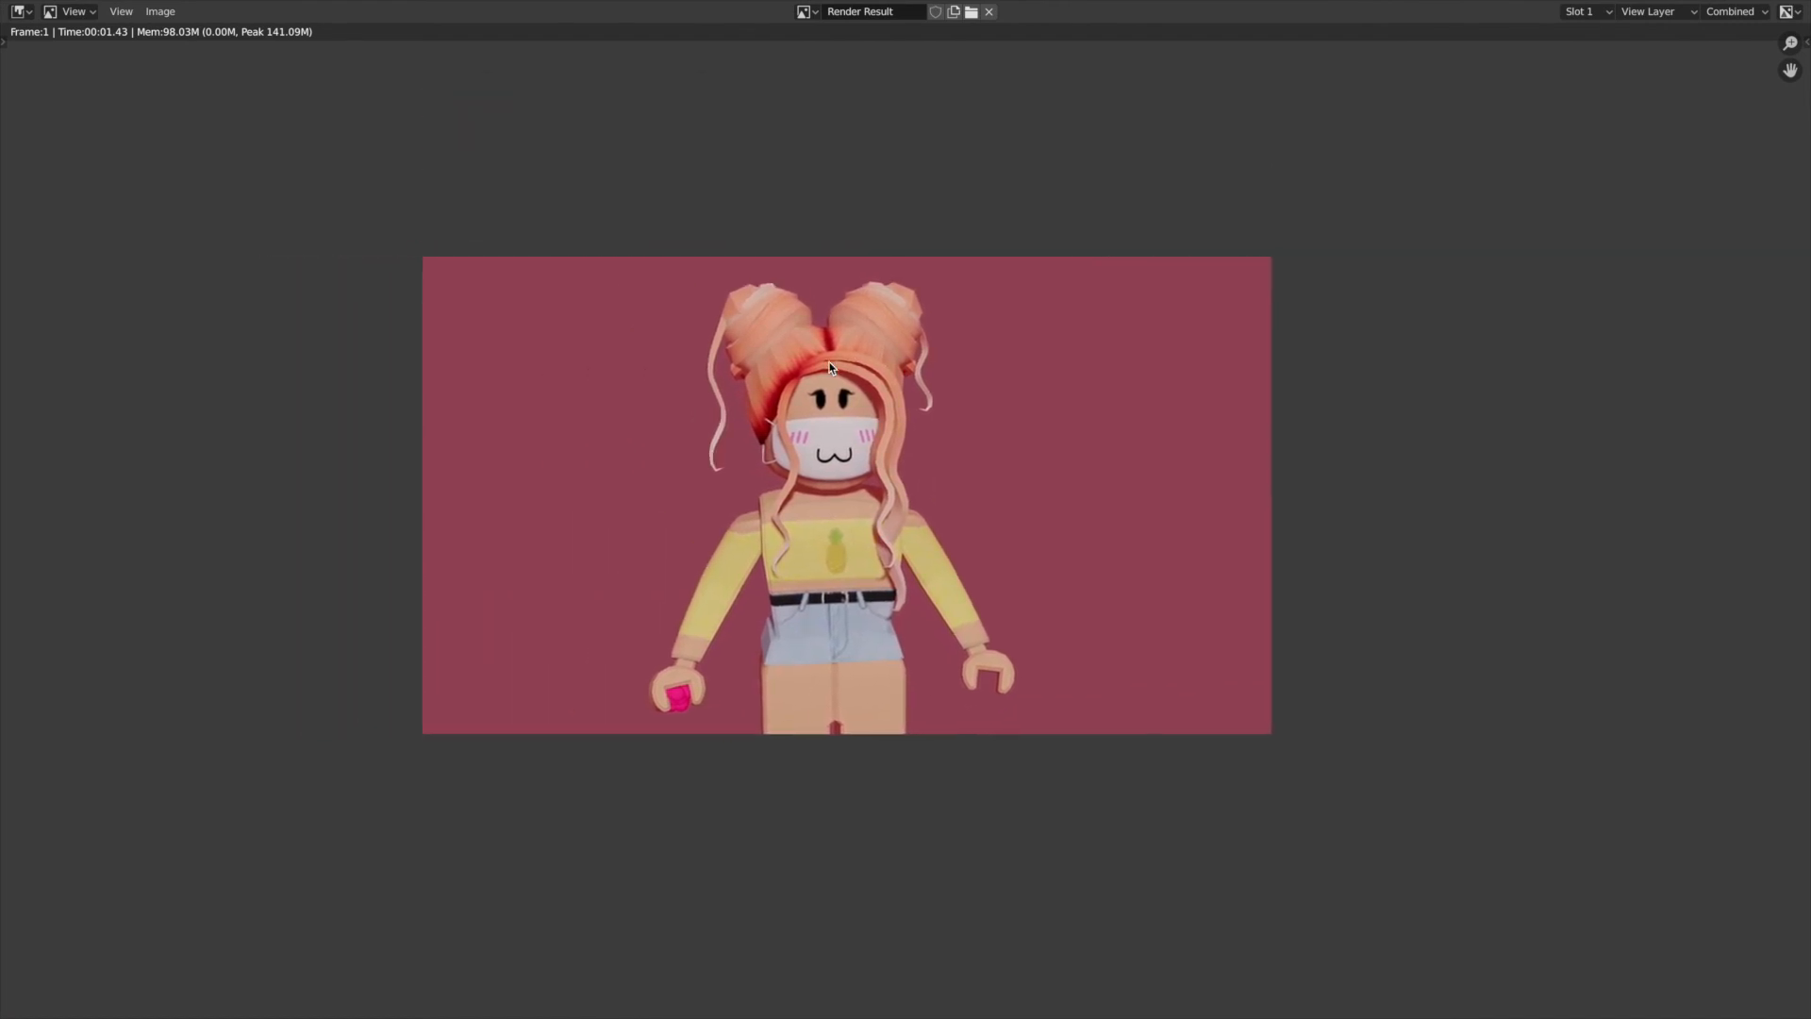
pyautogui.hscroll(-3, 830, 368)
pyautogui.scroll(-5, 830, 368)
pyautogui.scroll(4, 830, 367)
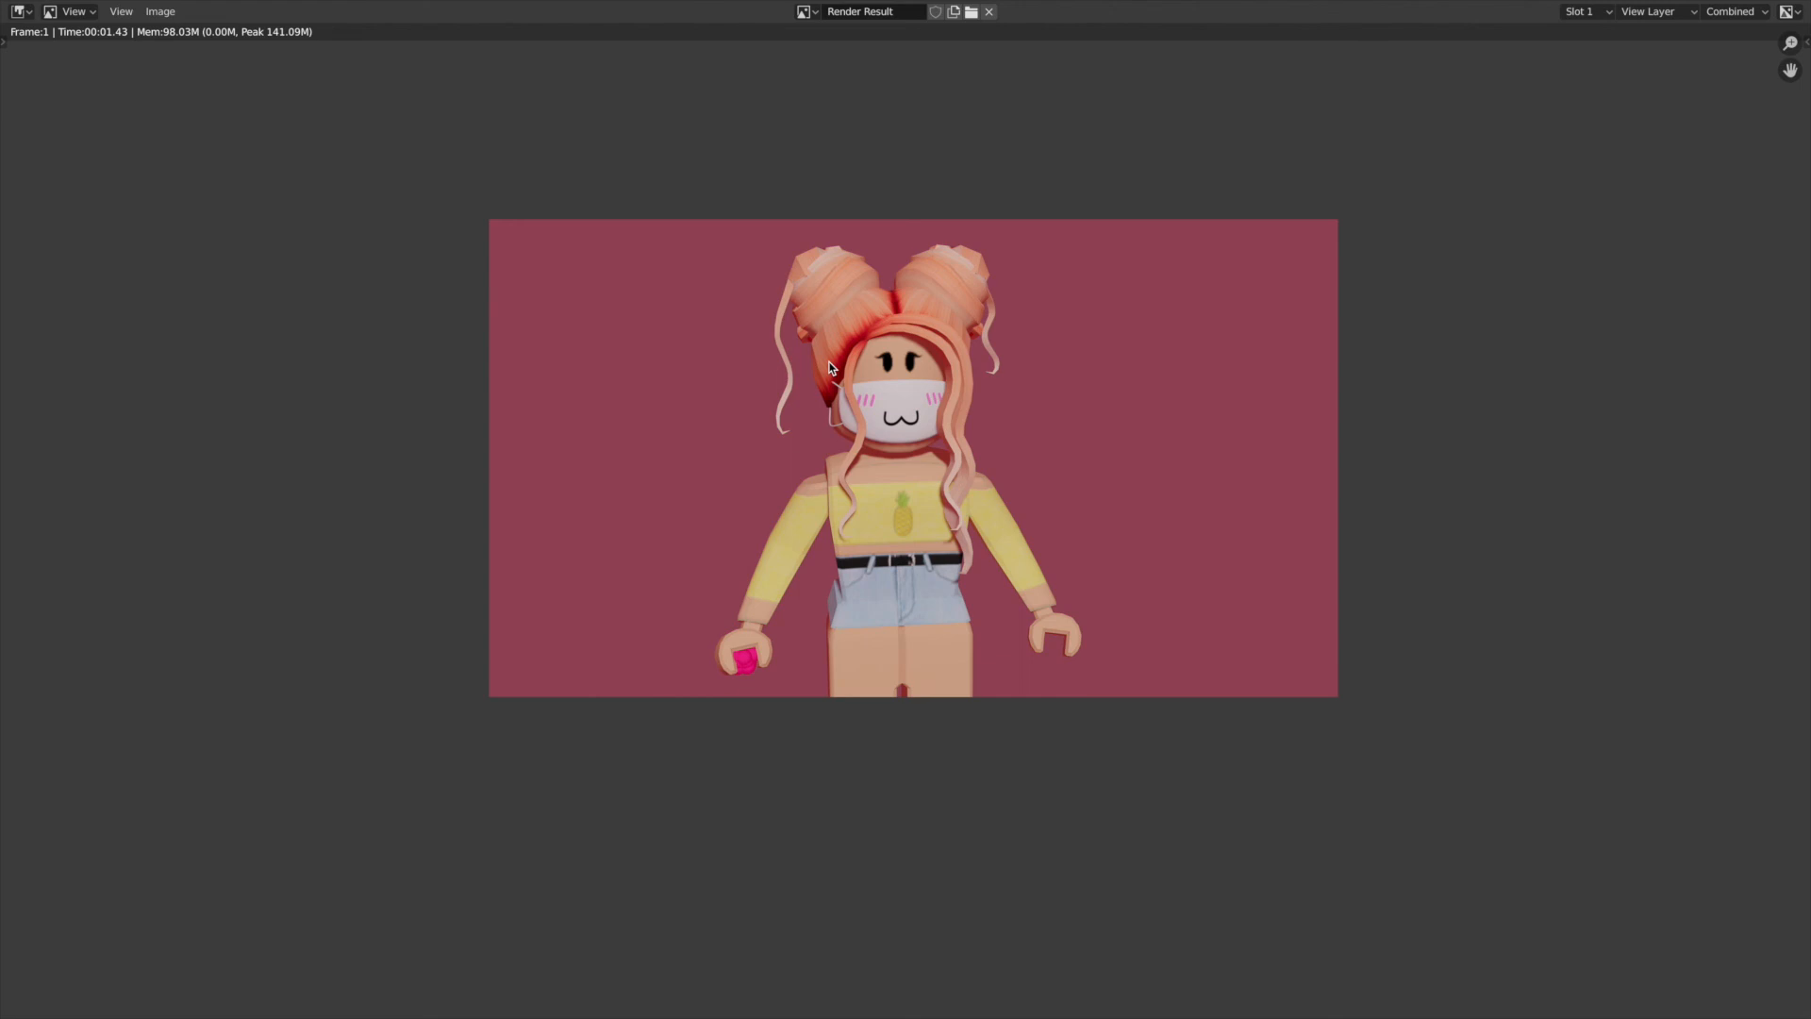
pyautogui.hscroll(5, 831, 365)
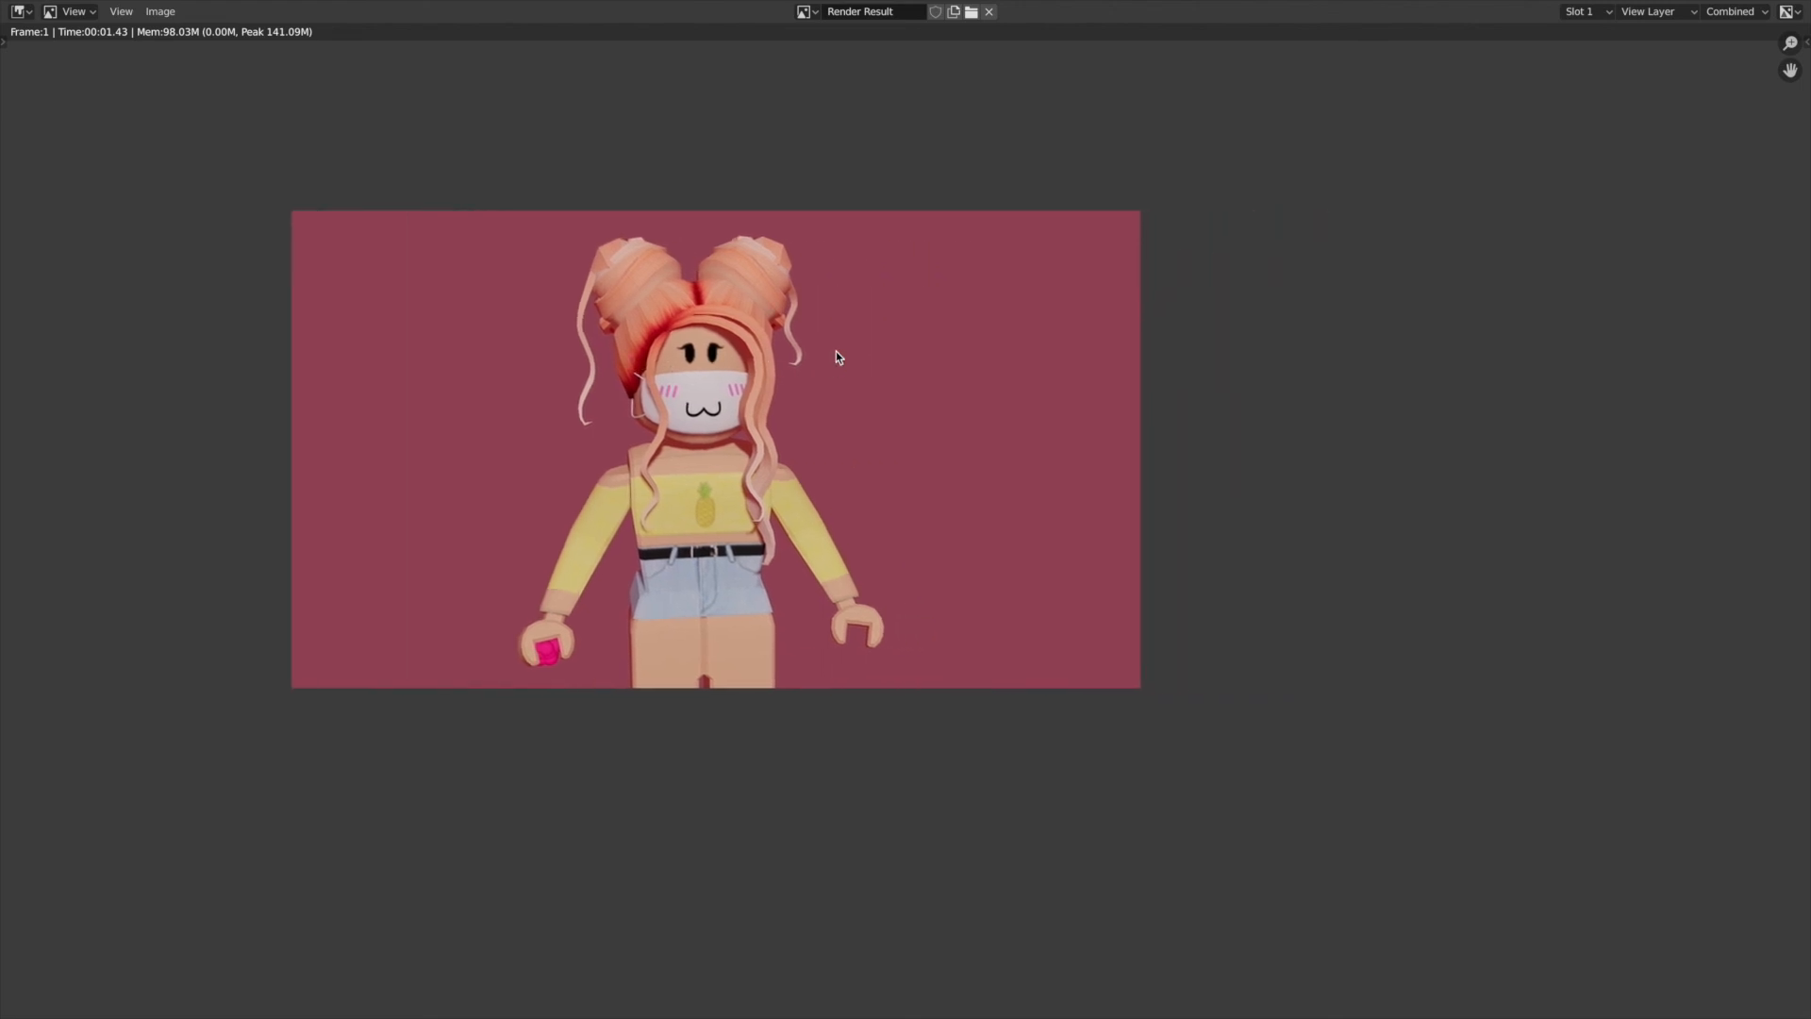
pyautogui.hscroll(-10, 837, 359)
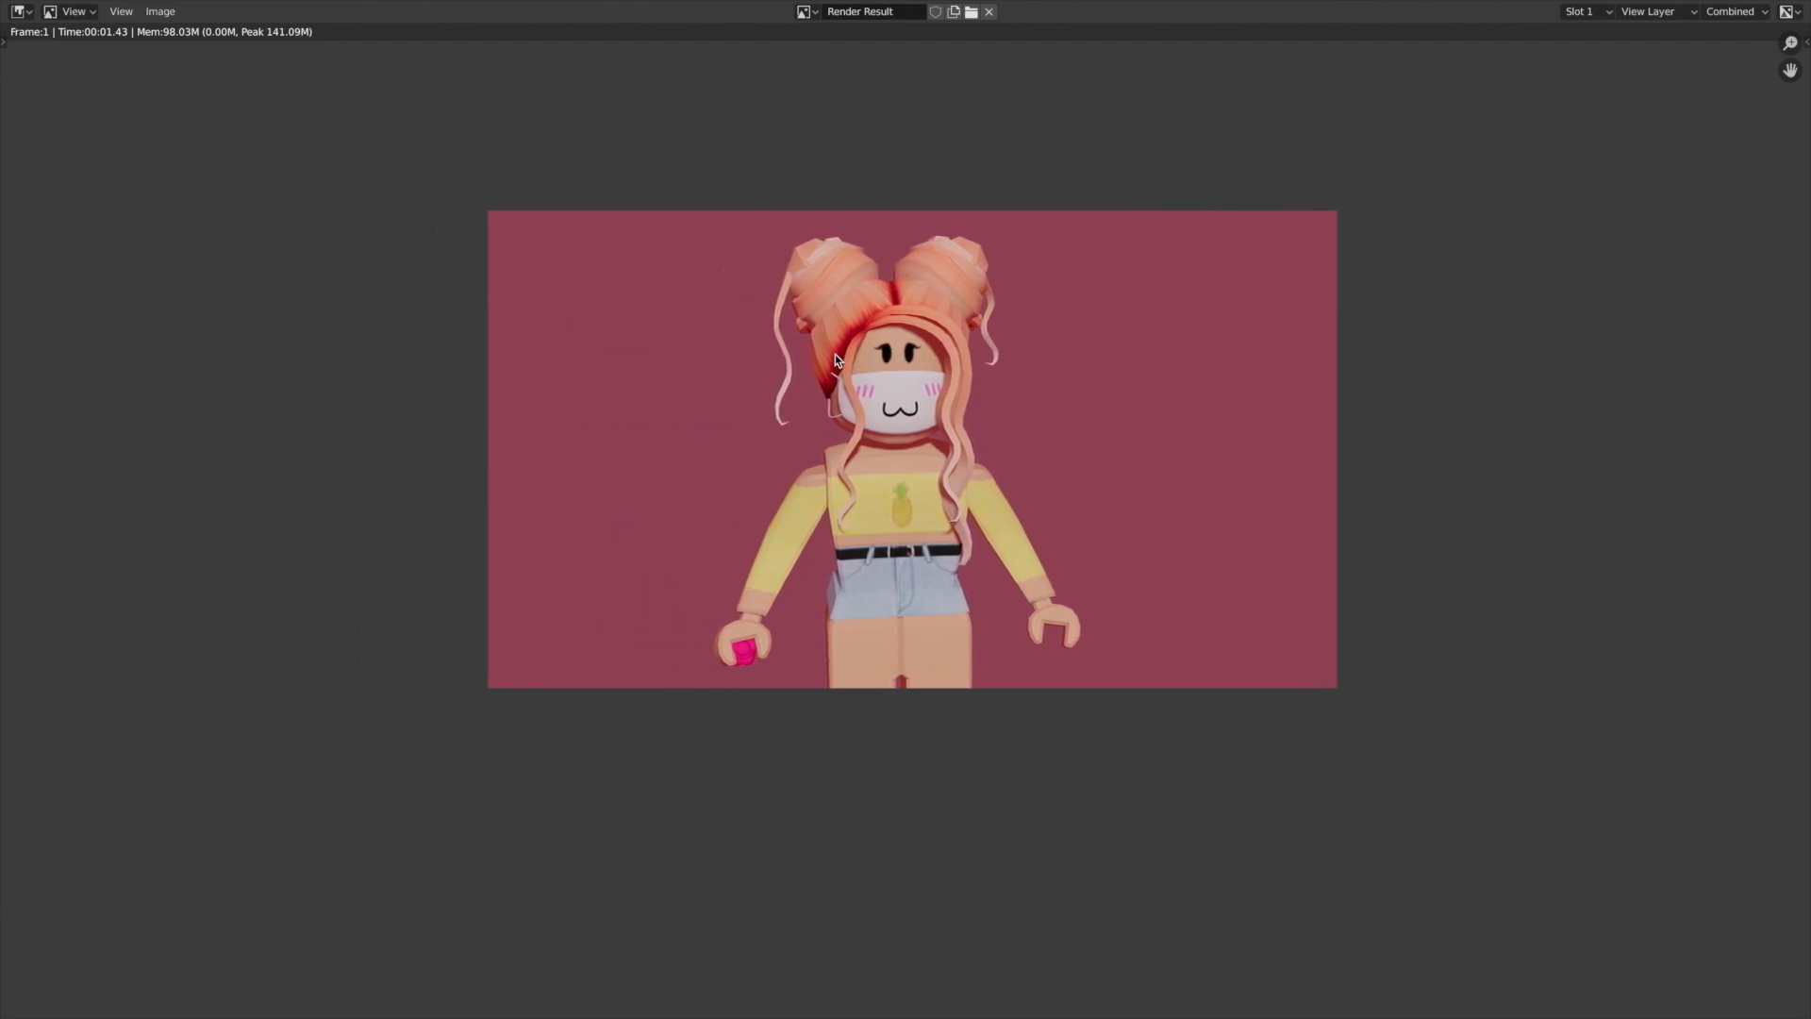
pyautogui.hscroll(-3, 835, 359)
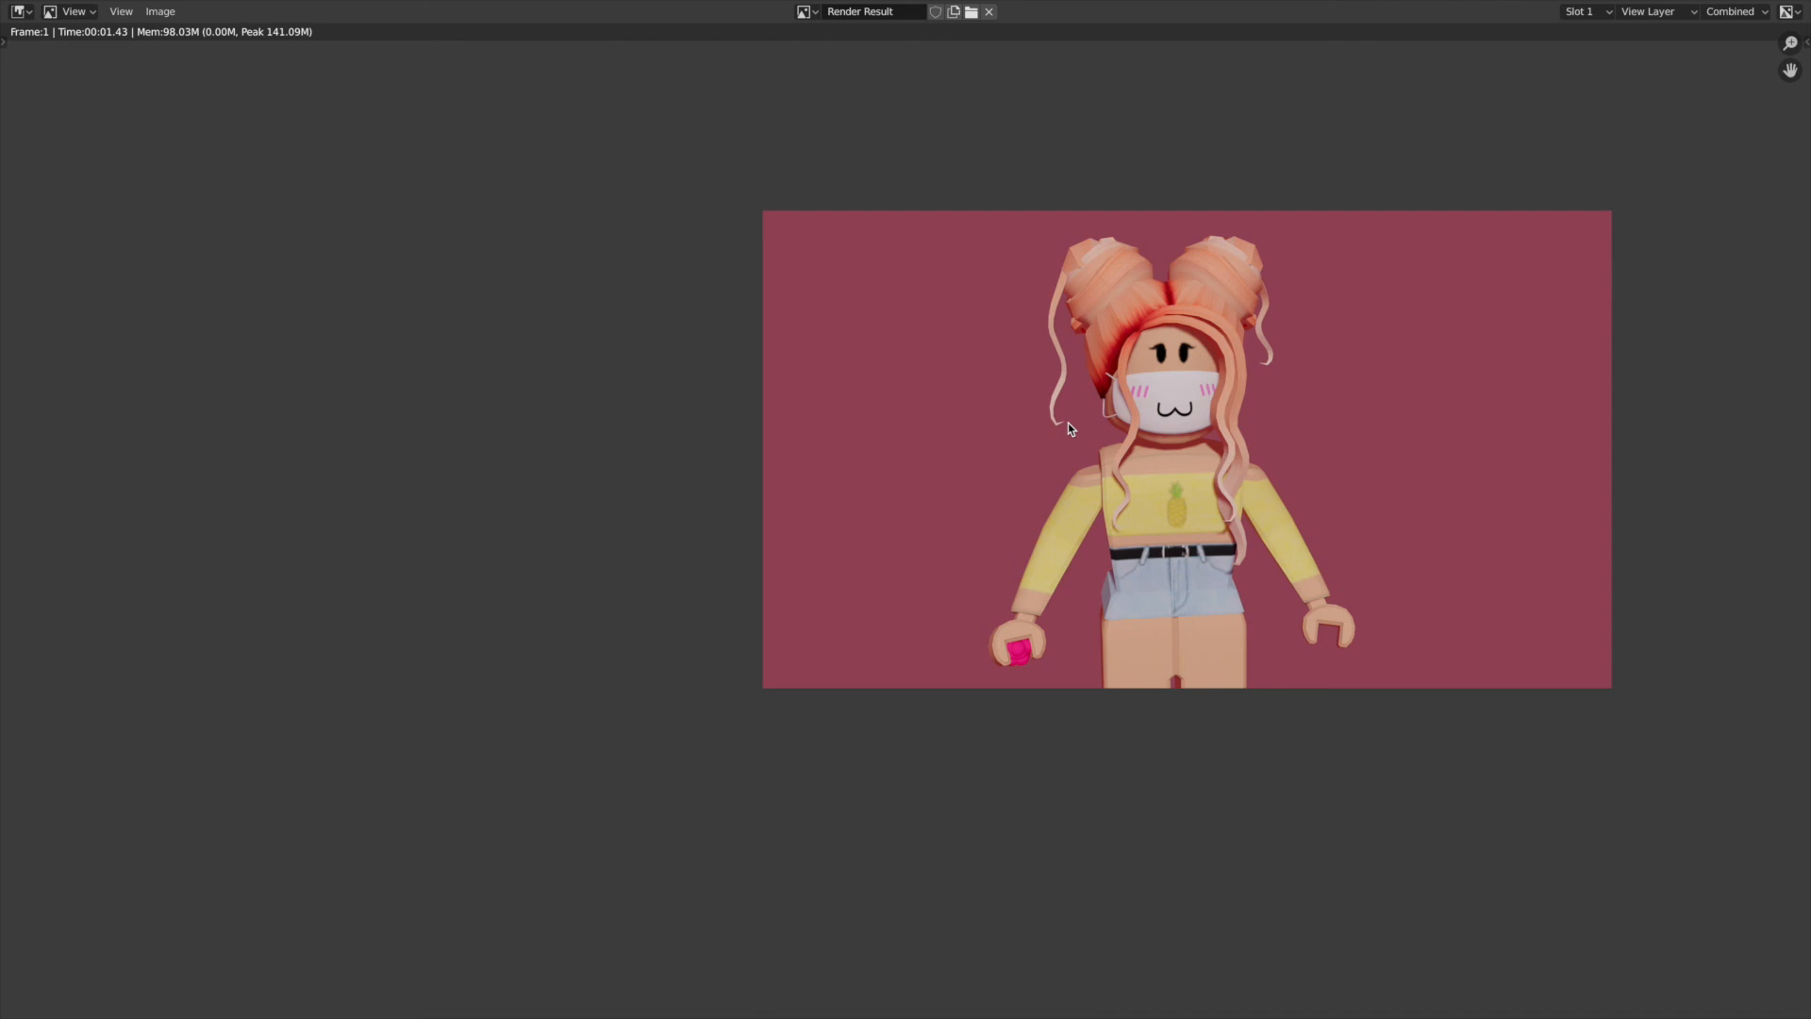
pyautogui.hscroll(3, 1068, 422)
pyautogui.scroll(3, 1051, 420)
pyautogui.hscroll(6, 1051, 421)
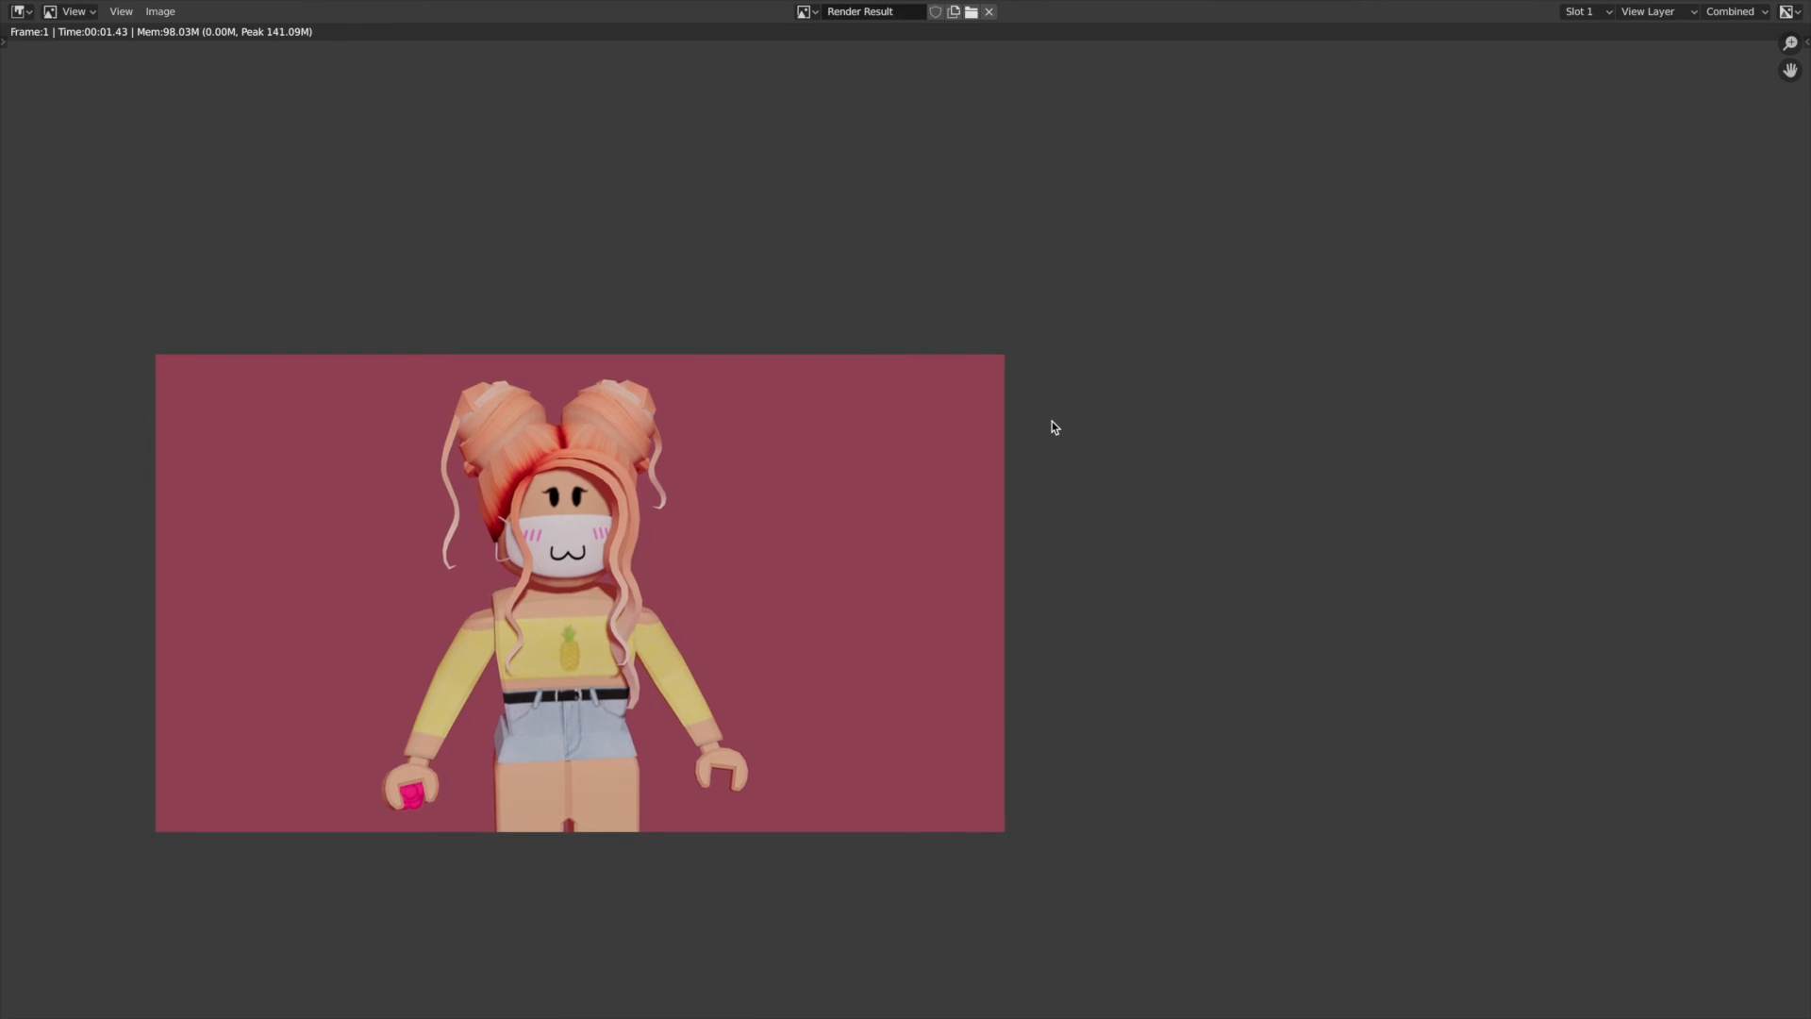
pyautogui.hscroll(-8, 1051, 421)
pyautogui.scroll(-3, 1051, 421)
pyautogui.scroll(2, 1051, 420)
pyautogui.scroll(-3, 1032, 428)
pyautogui.scroll(3, 1019, 439)
pyautogui.hscroll(3, 1020, 439)
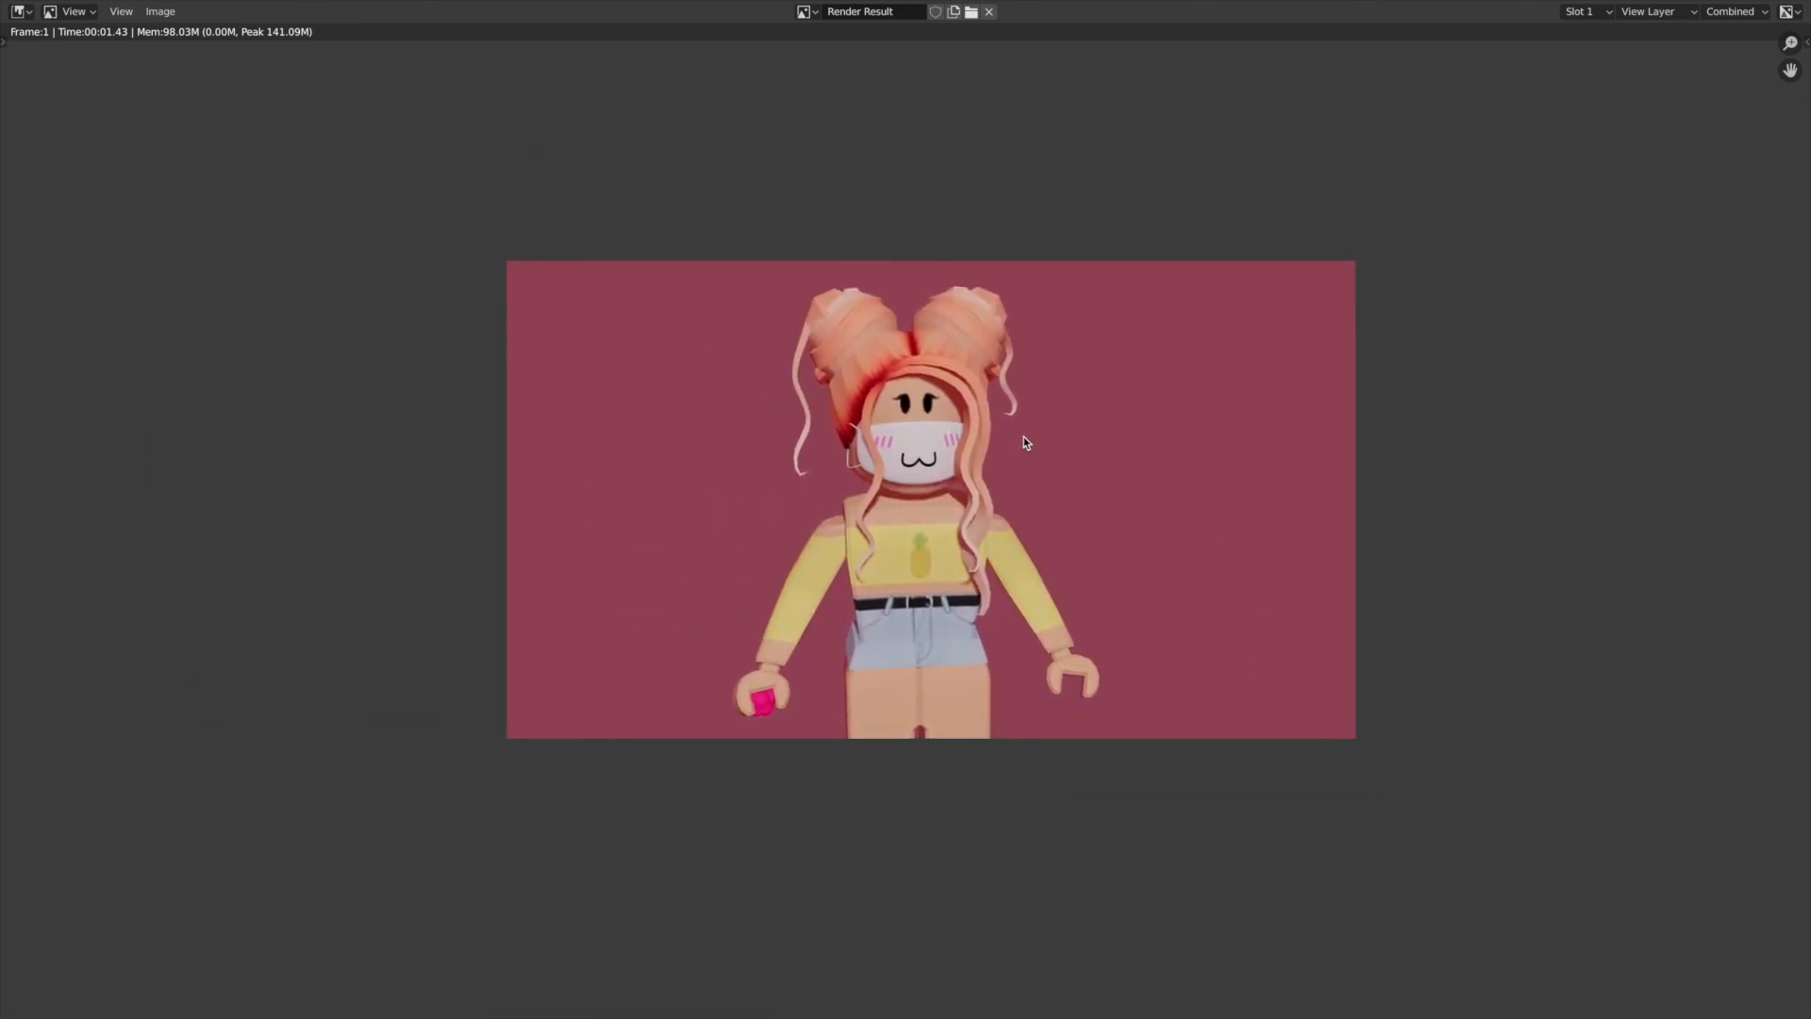
pyautogui.hscroll(8, 1025, 442)
pyautogui.hscroll(-4, 1026, 440)
pyautogui.scroll(-3, 1025, 441)
pyautogui.scroll(2, 1025, 441)
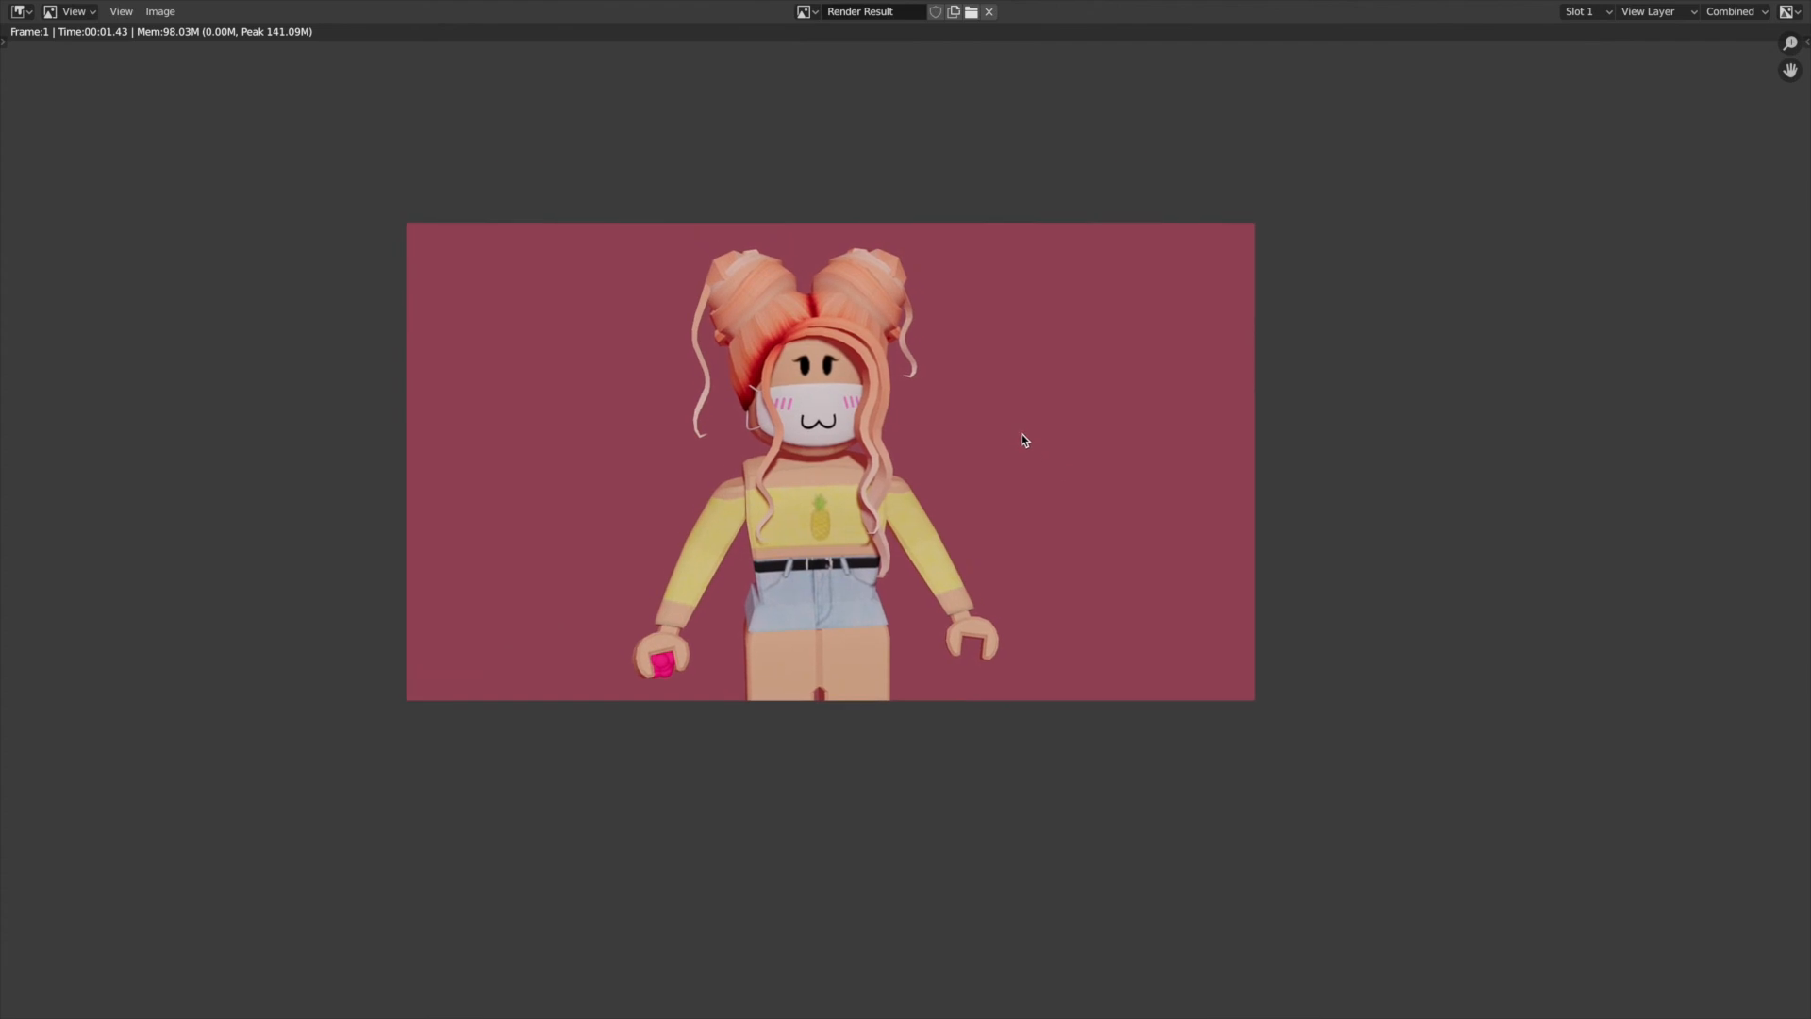
pyautogui.scroll(3, 1026, 439)
pyautogui.hscroll(1, 1029, 440)
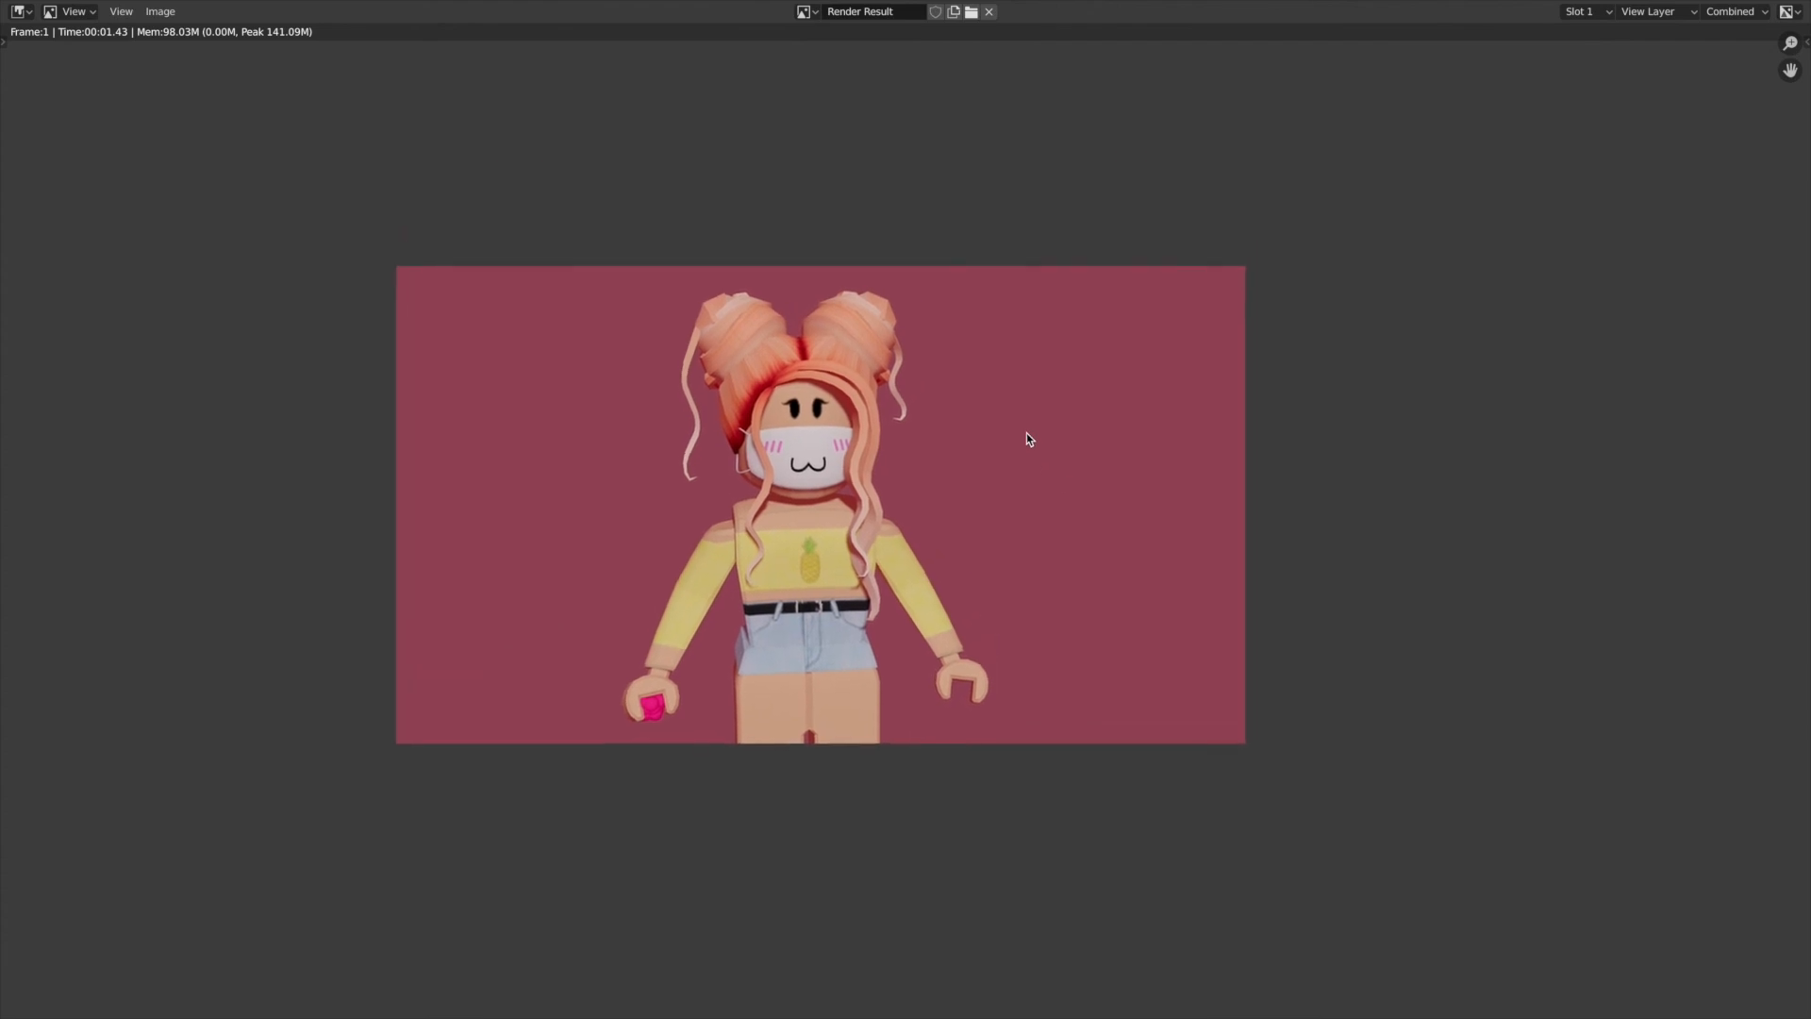